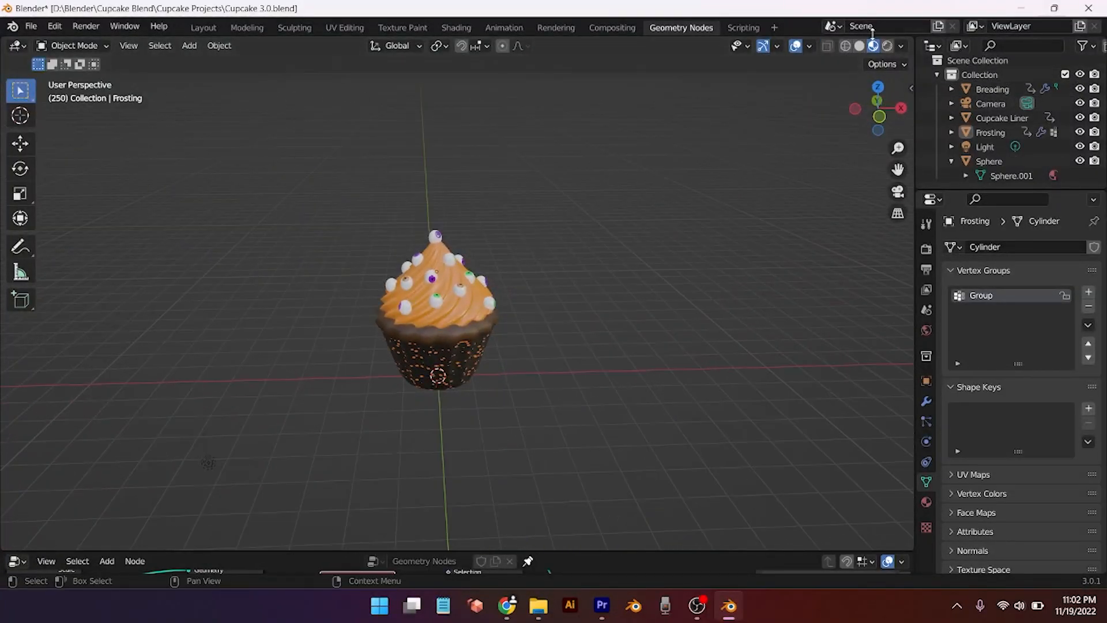
Step: Switch the viewport to Rendered shading and orbit around the finished cupcake
click(886, 46)
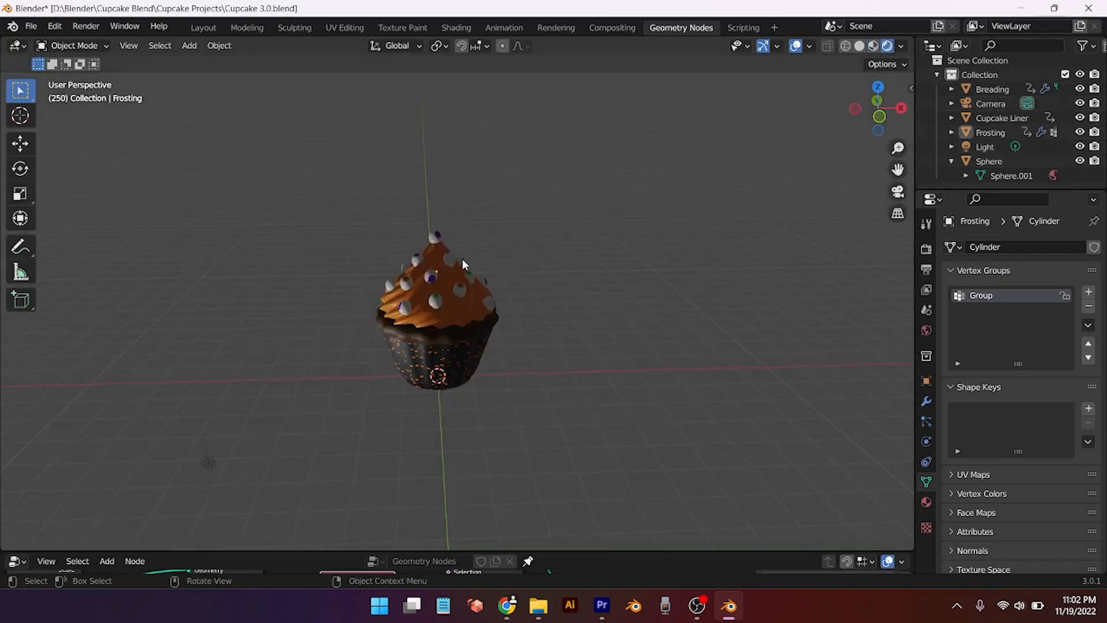
mouse_move(462, 258)
middle_down()
mouse_move(471, 302)
mouse_move(605, 276)
middle_up()
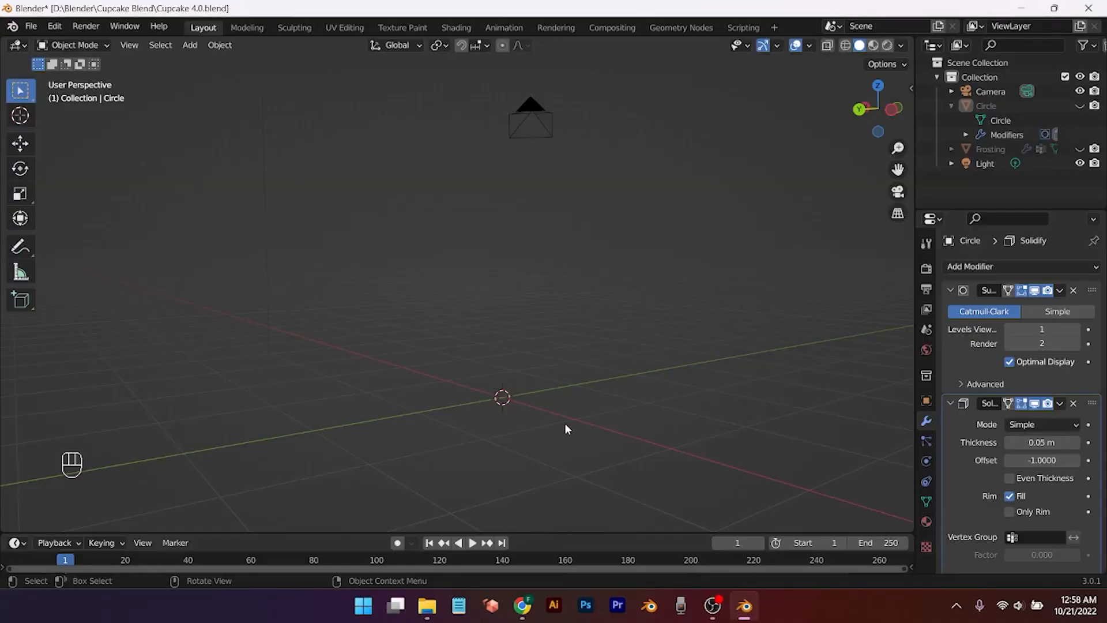
Step: Add a new circle mesh at the origin and enter Edit Mode on it
middle_drag(564, 429, 567, 443)
scroll(567, 443, down, 2)
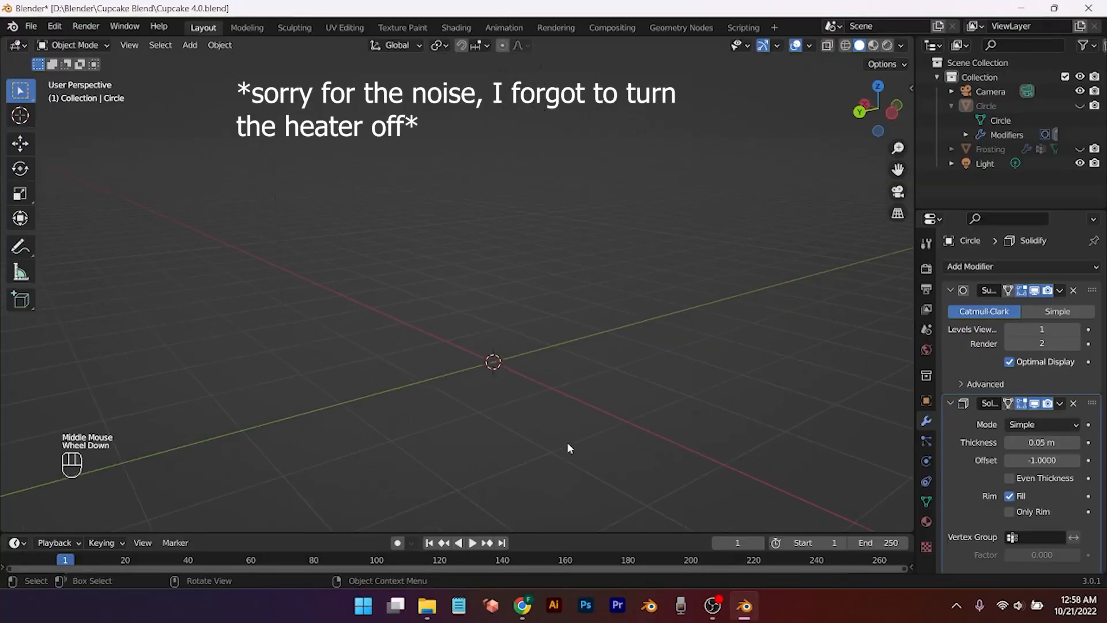
key(shift+a)
mouse_move(568, 448)
mouse_move(497, 296)
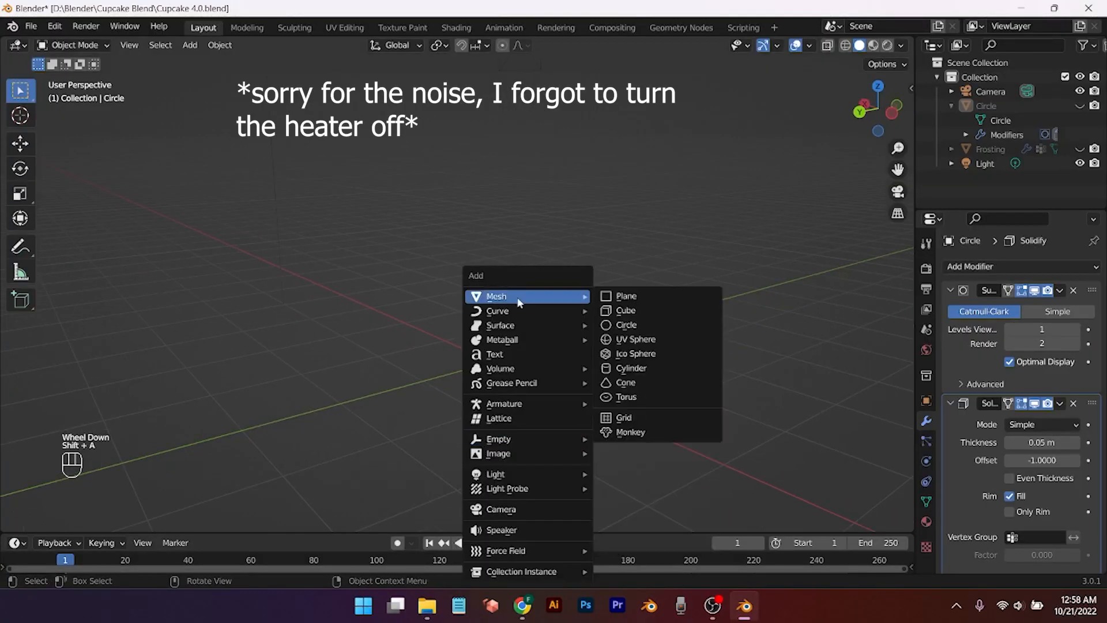
click(625, 326)
key(Tab)
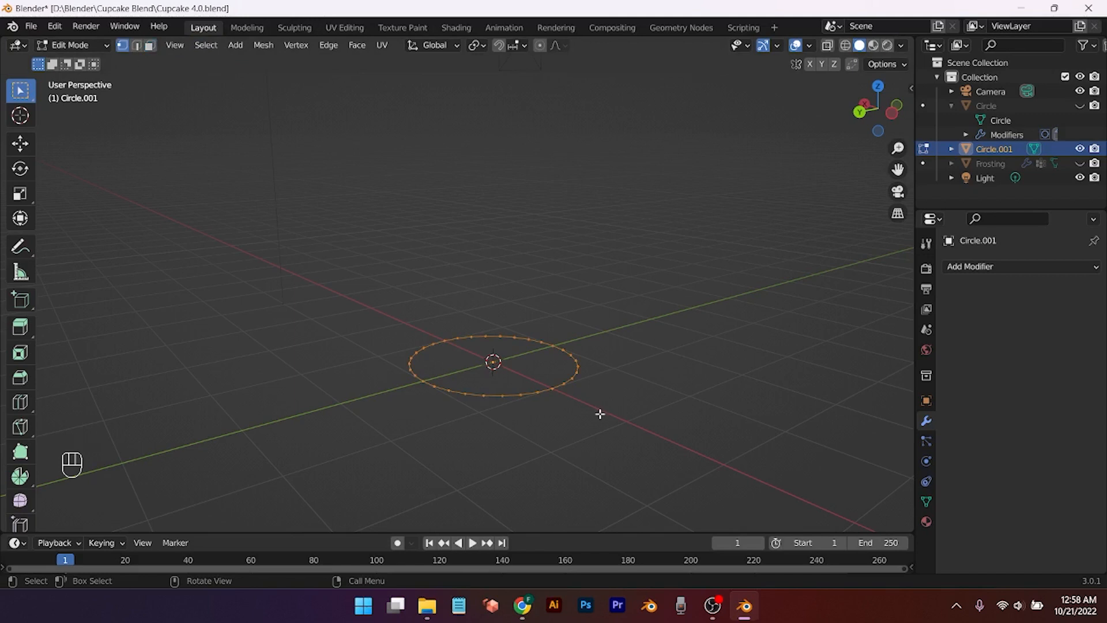
scroll(600, 413, up, 3)
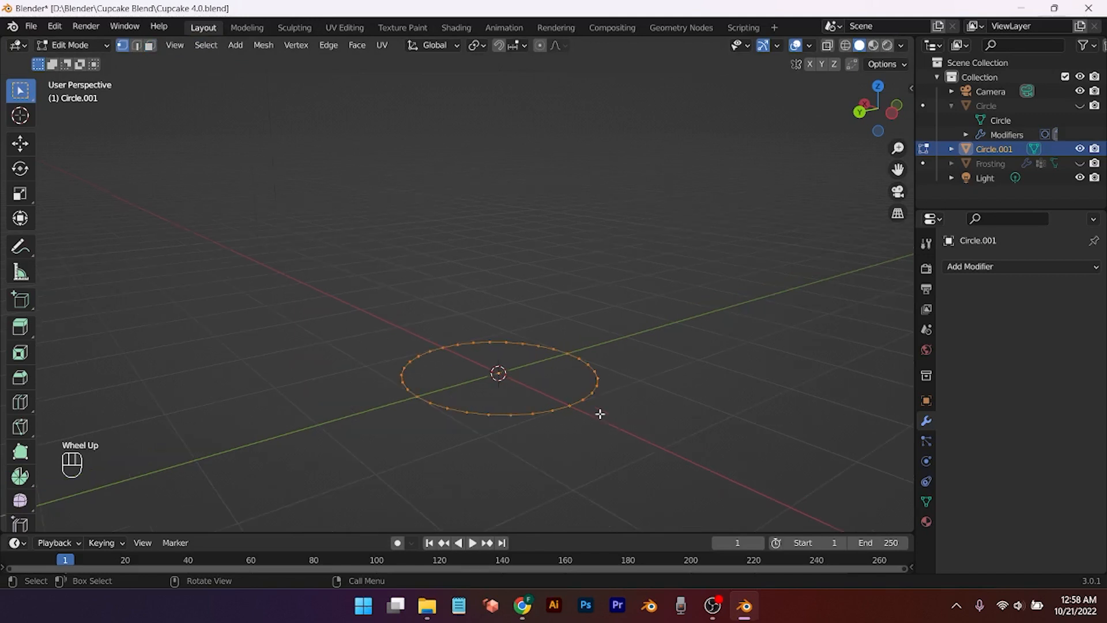
Step: Extrude the ring slightly upward, checker-deselect it, and scale alternate vertices outward into pleats
key(e)
key(z)
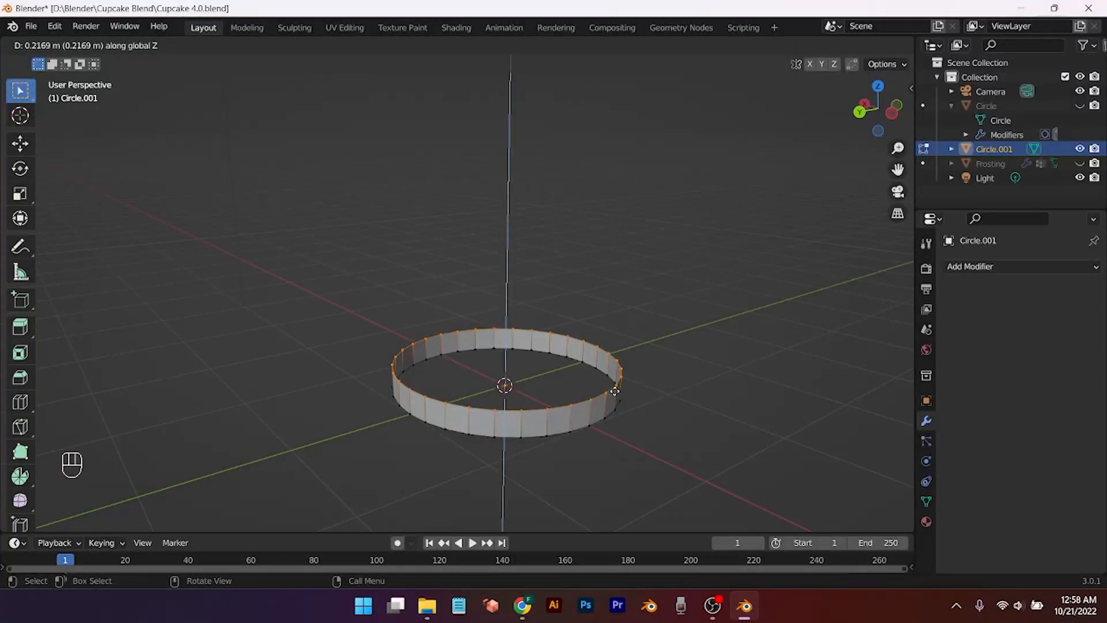
click(615, 388)
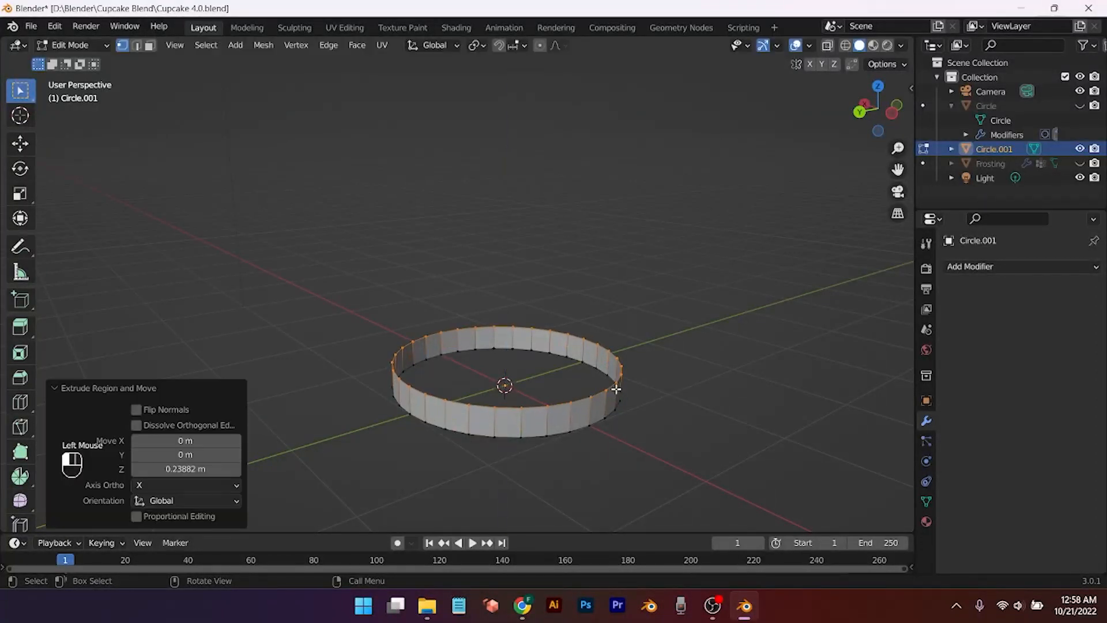
key(s)
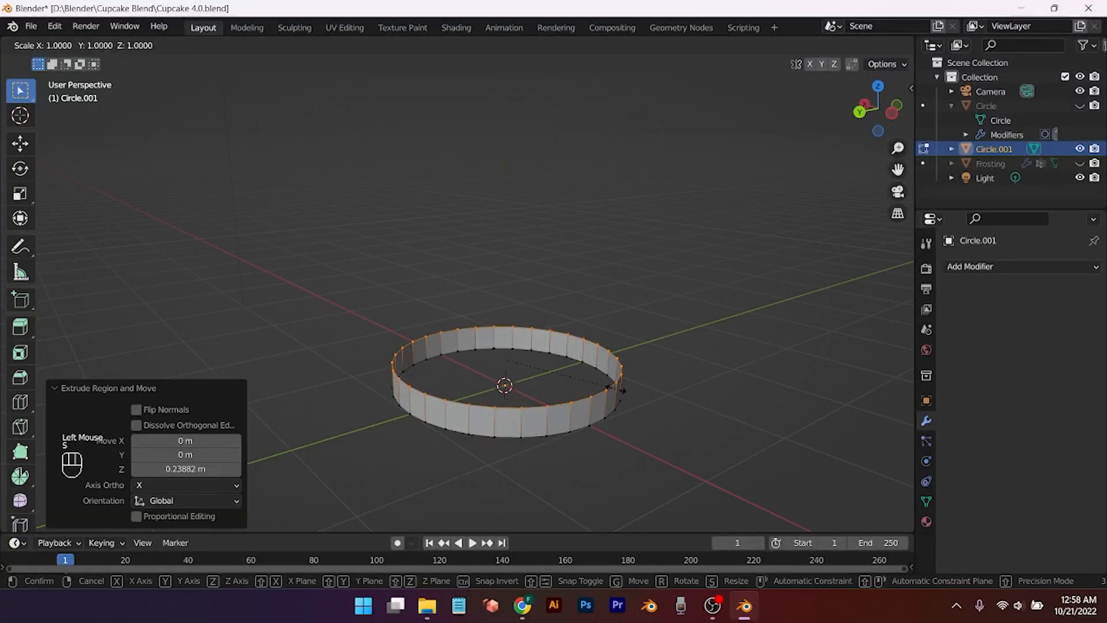
right_click(617, 389)
click(206, 45)
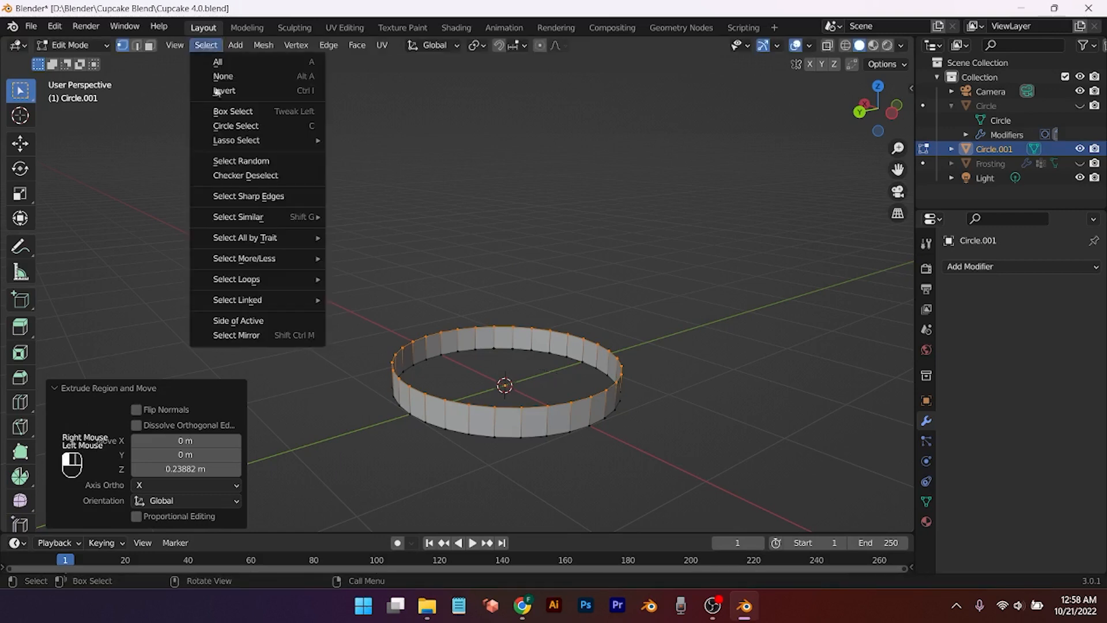
click(239, 173)
key(s)
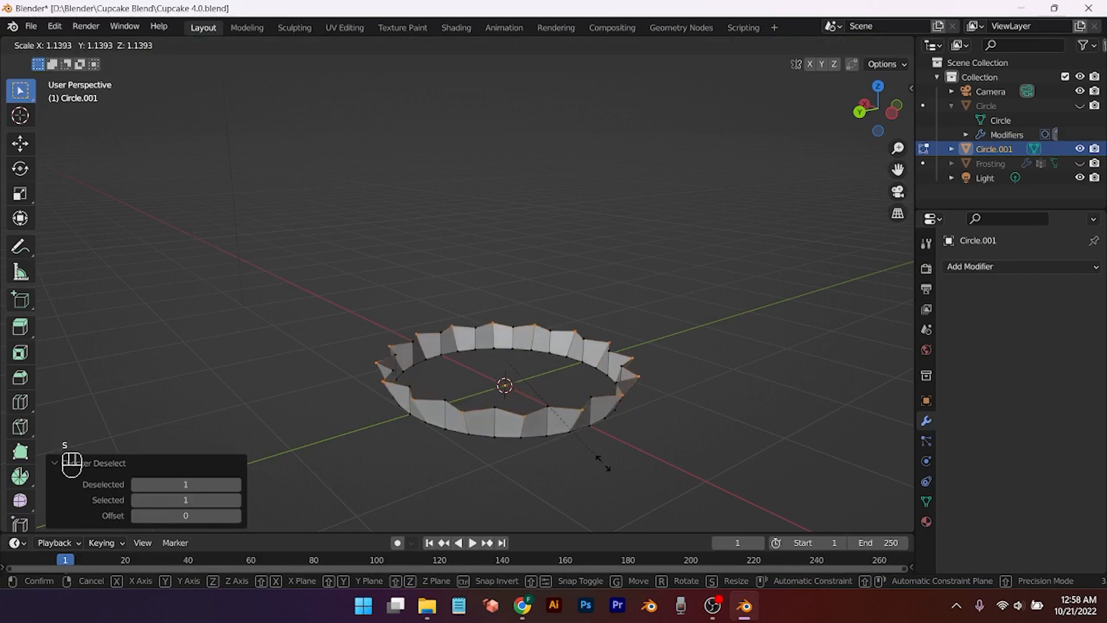
click(608, 476)
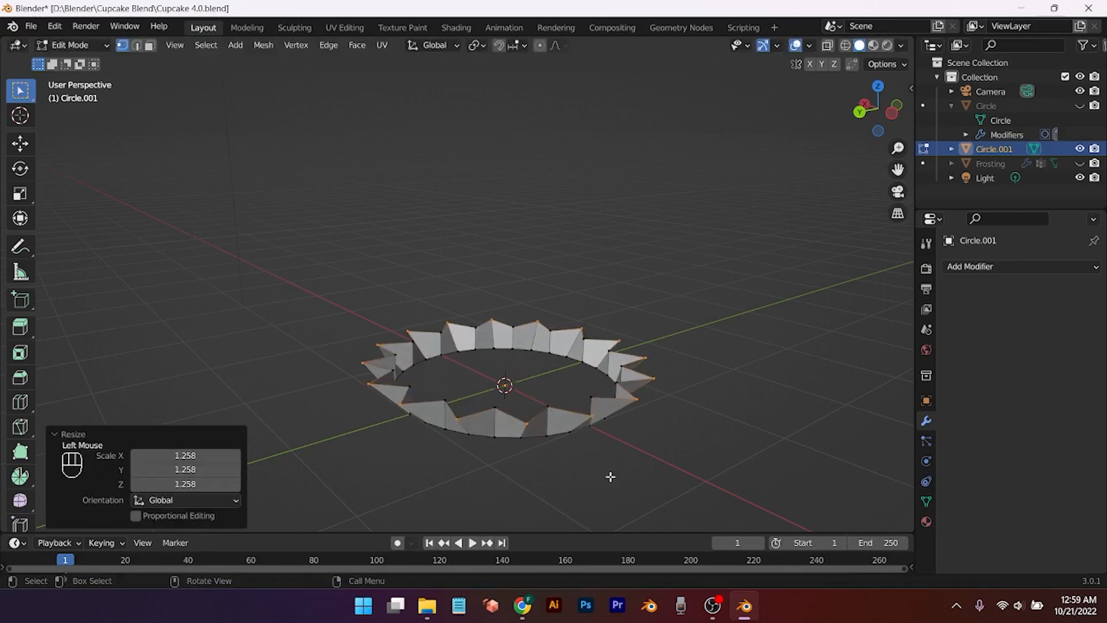
Step: Select the top rim of the pleated ring and extrude it straight up along Z
scroll(610, 475, down, 1)
click(549, 392)
click(549, 392)
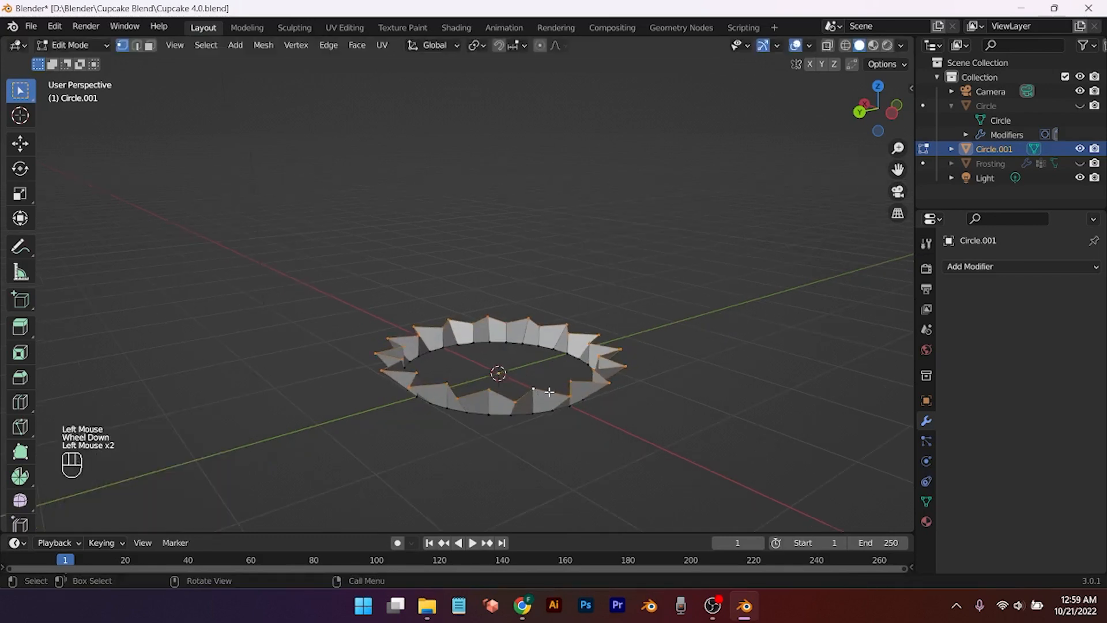
key(e)
key(z)
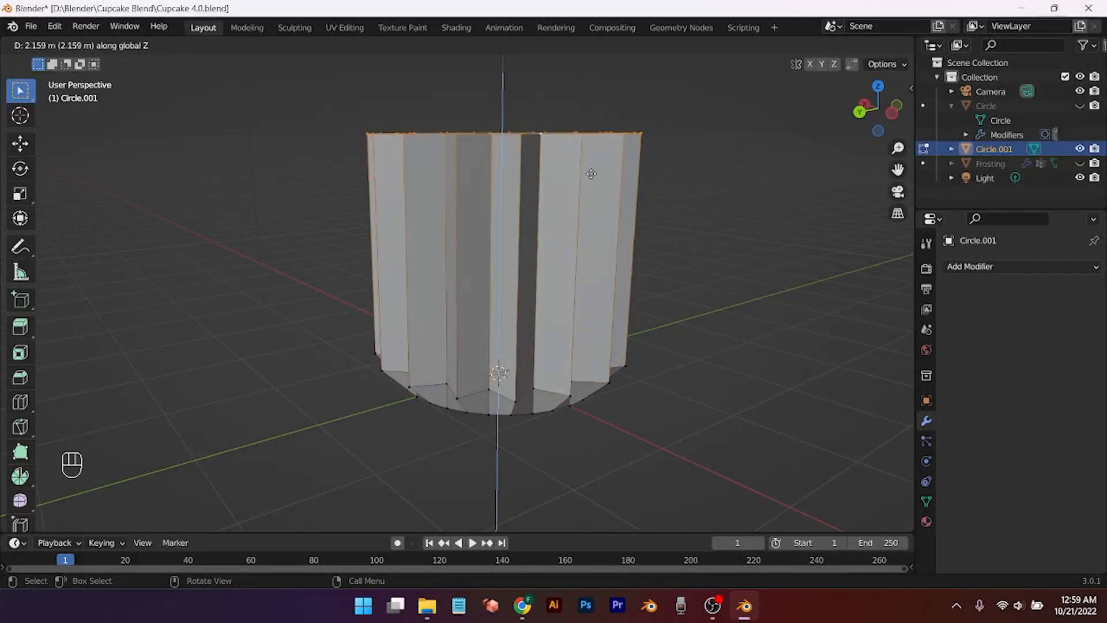
Step: Undo the over-tall wall extrusion and scale the top rim outward to flare it
click(591, 171)
scroll(652, 341, down, 3)
middle_drag(652, 341, 563, 373)
key(ctrl+z)
key(s)
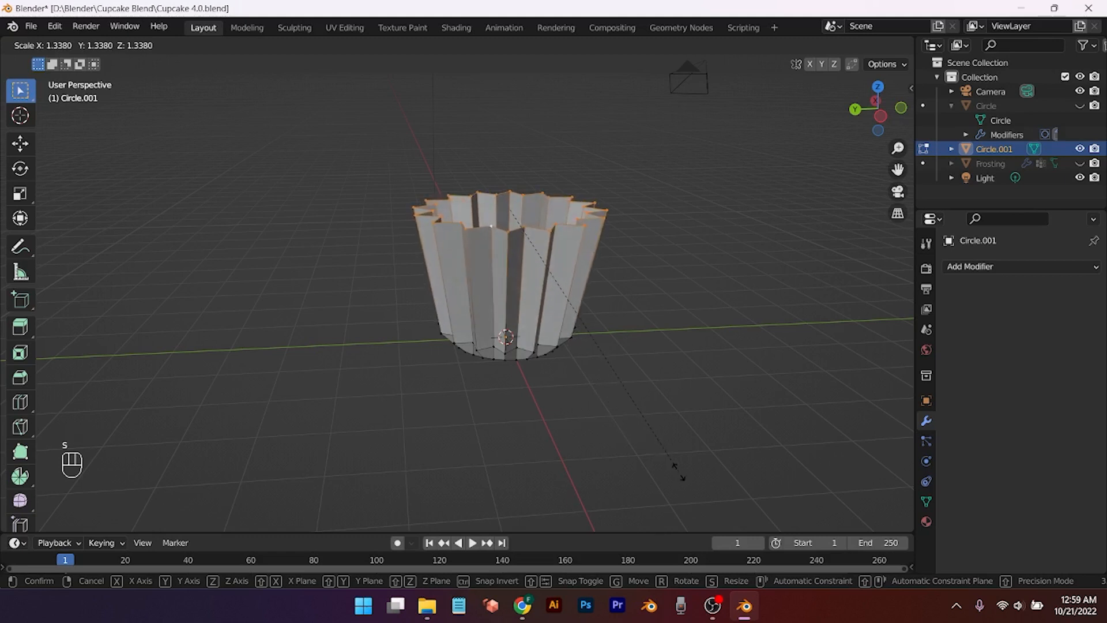
click(755, 474)
middle_drag(561, 403, 535, 405)
scroll(568, 341, up, 2)
scroll(574, 414, down, 1)
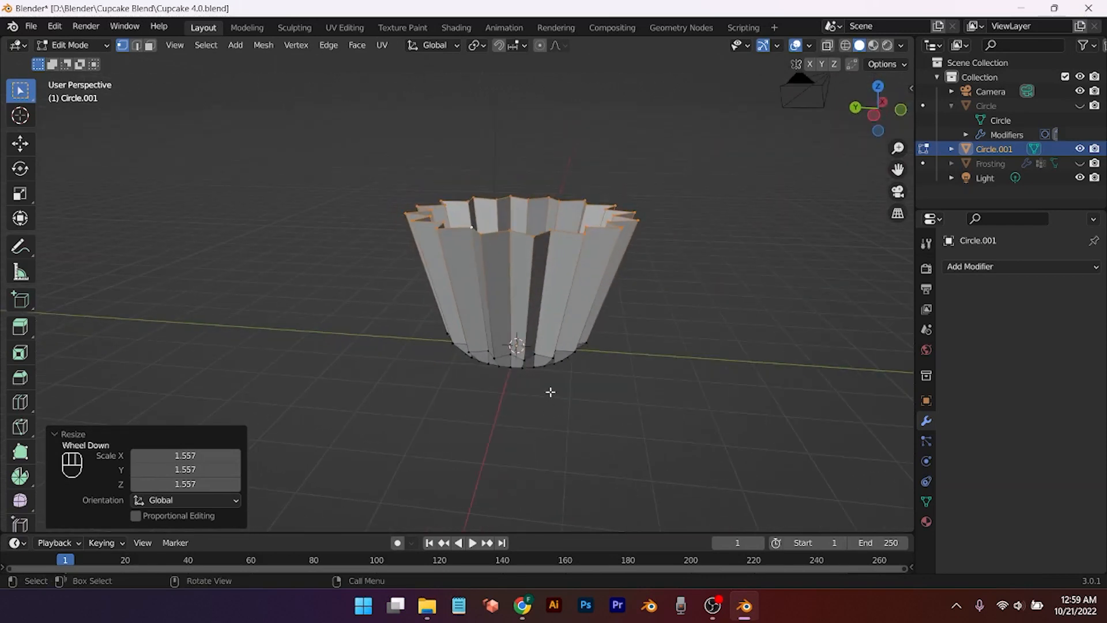
Step: Add two horizontal edge loops around the cup's walls
key(ctrl+r)
click(508, 328)
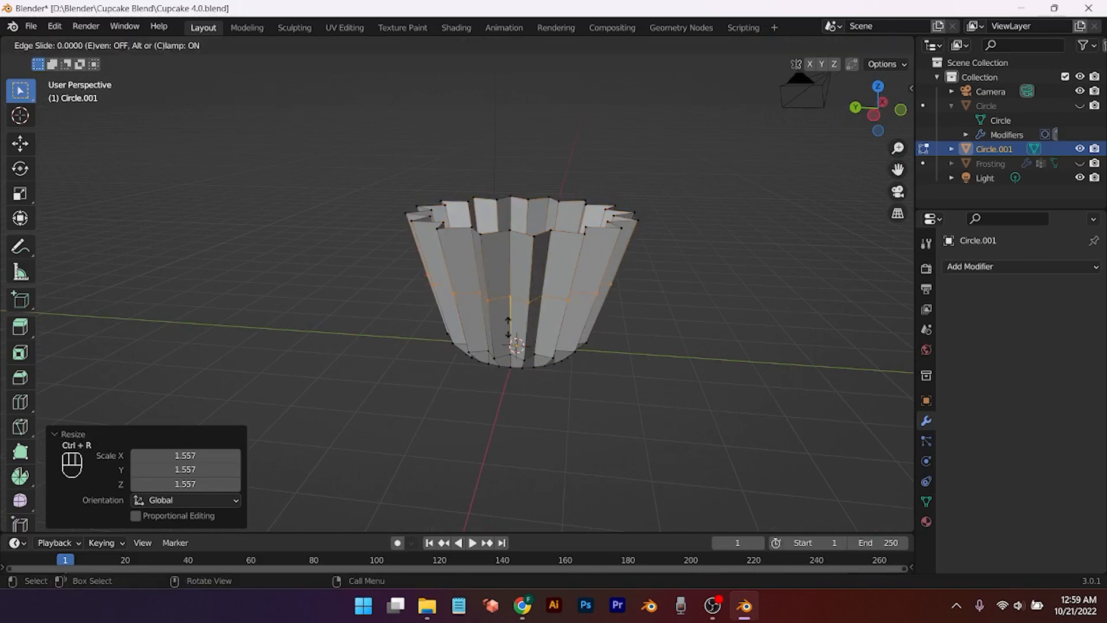
click(516, 366)
key(ctrl+r)
click(532, 326)
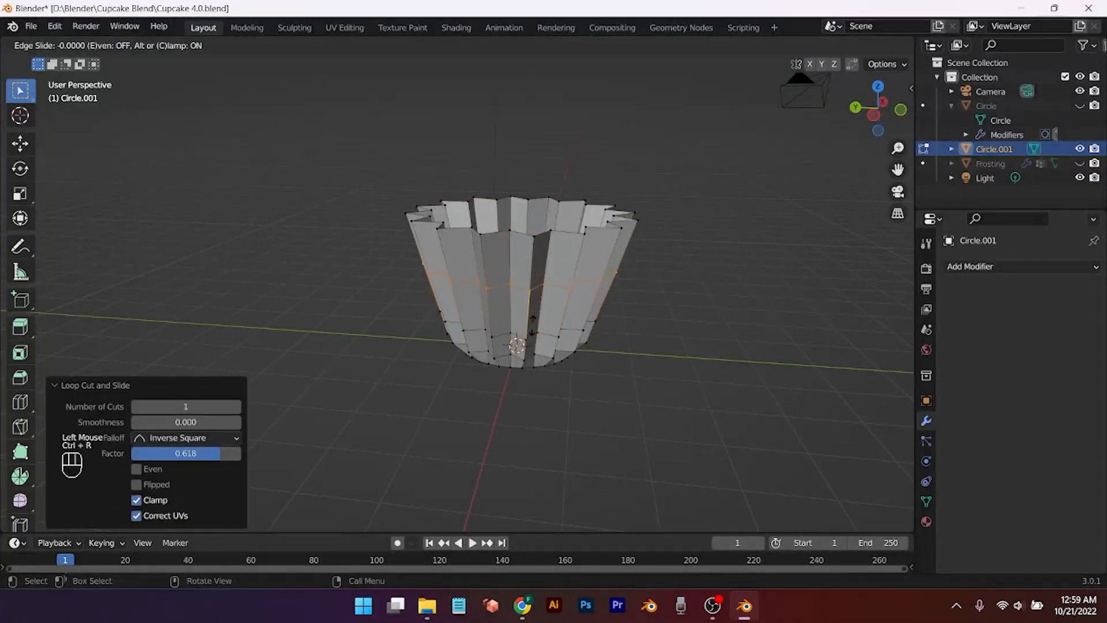
click(534, 297)
Step: Fill the cup's bottom opening with a face and add a Subdivision Surface modifier
middle_drag(544, 381, 544, 315)
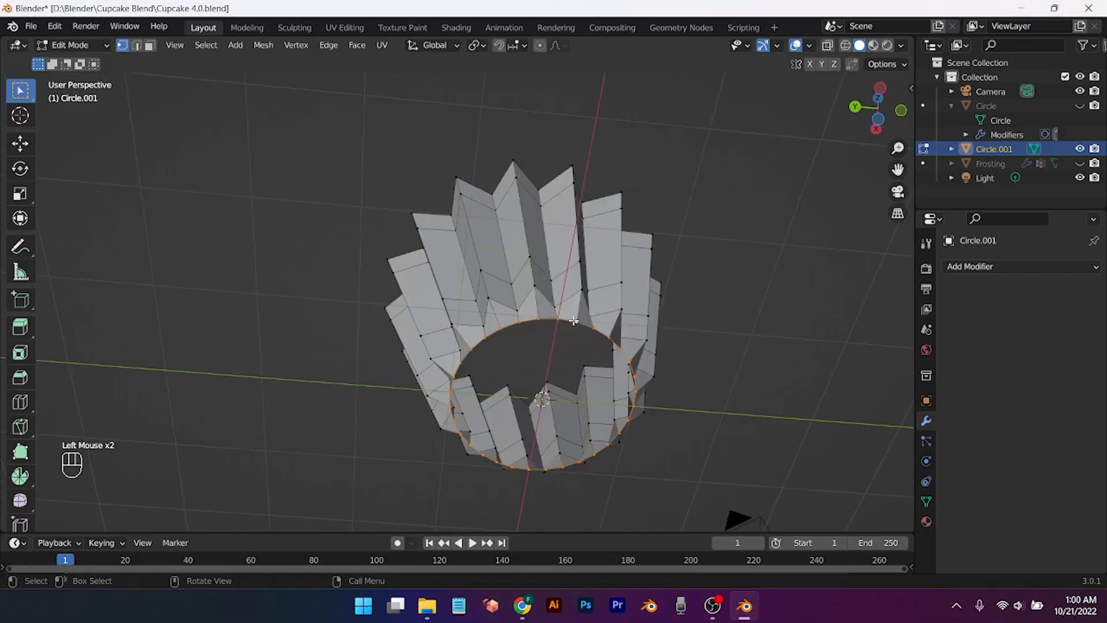
key(f)
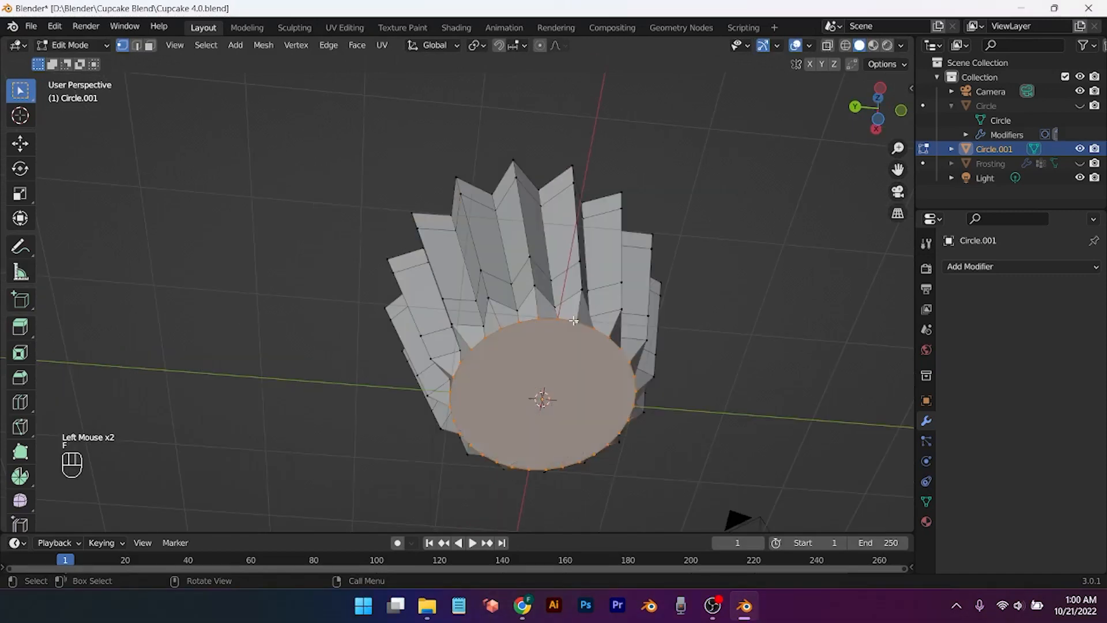
middle_drag(684, 338, 642, 373)
scroll(677, 439, down, 2)
scroll(642, 373, down, 2)
click(1018, 266)
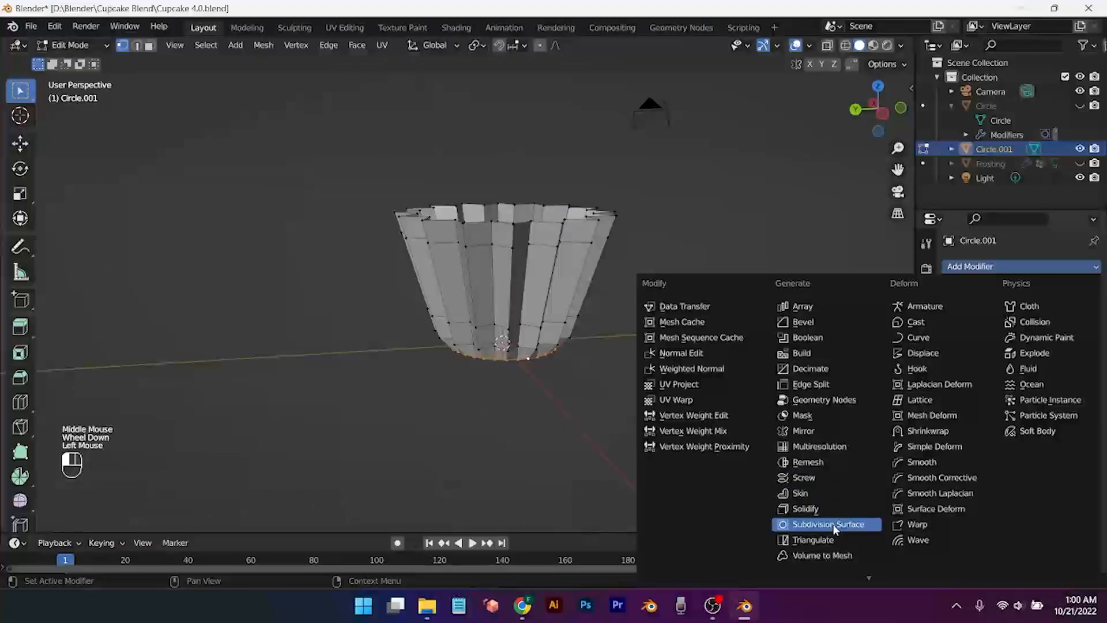
click(827, 524)
scroll(572, 406, up, 1)
Step: Inset the bottom face twice, then return to Object Mode
mouse_move(572, 406)
middle_down()
mouse_move(537, 385)
mouse_move(556, 393)
mouse_move(551, 411)
middle_up()
key(i)
click(538, 385)
scroll(556, 393, down, 1)
scroll(536, 392, down, 1)
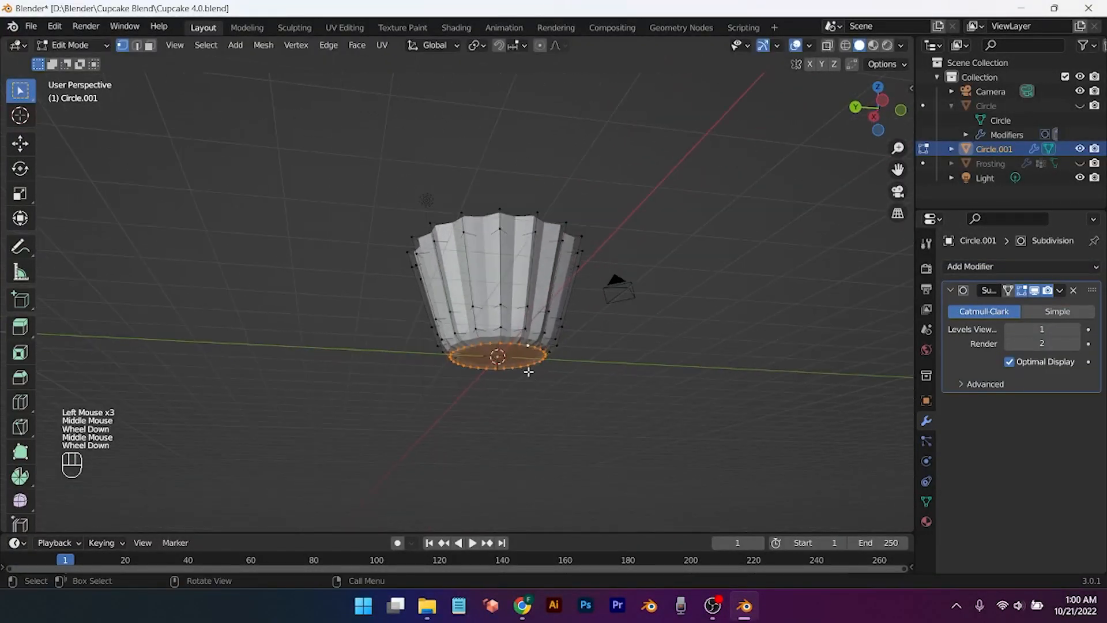
key(i)
click(509, 364)
middle_drag(588, 363, 578, 440)
scroll(575, 408, up, 1)
scroll(575, 408, up, 1)
key(Tab)
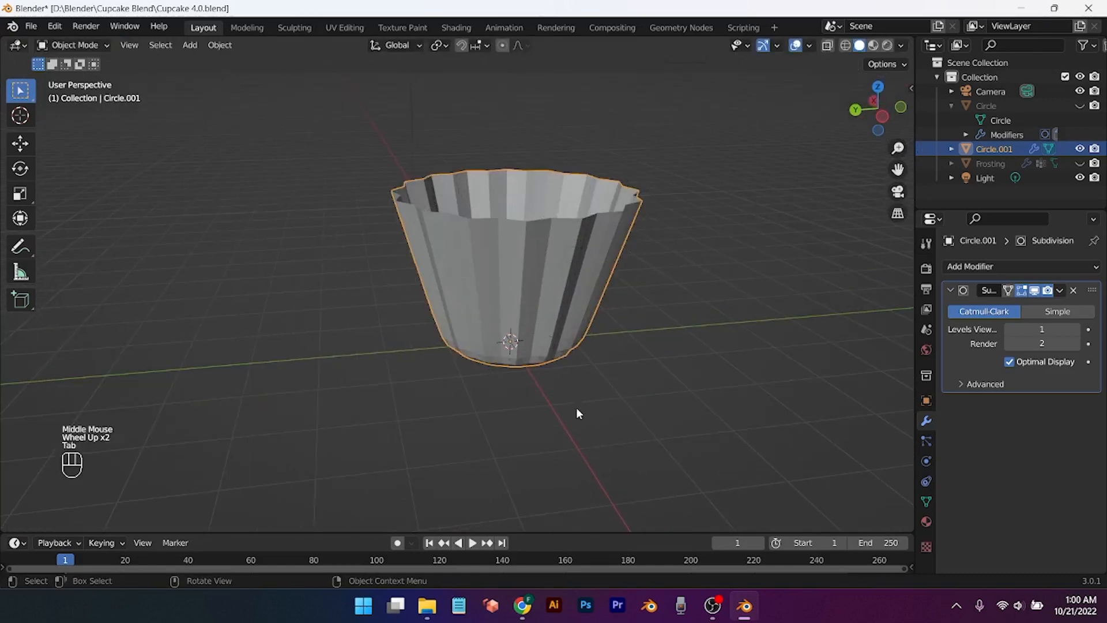
Step: Apply smooth shading to the liner cup and go back into Edit Mode
right_click(537, 285)
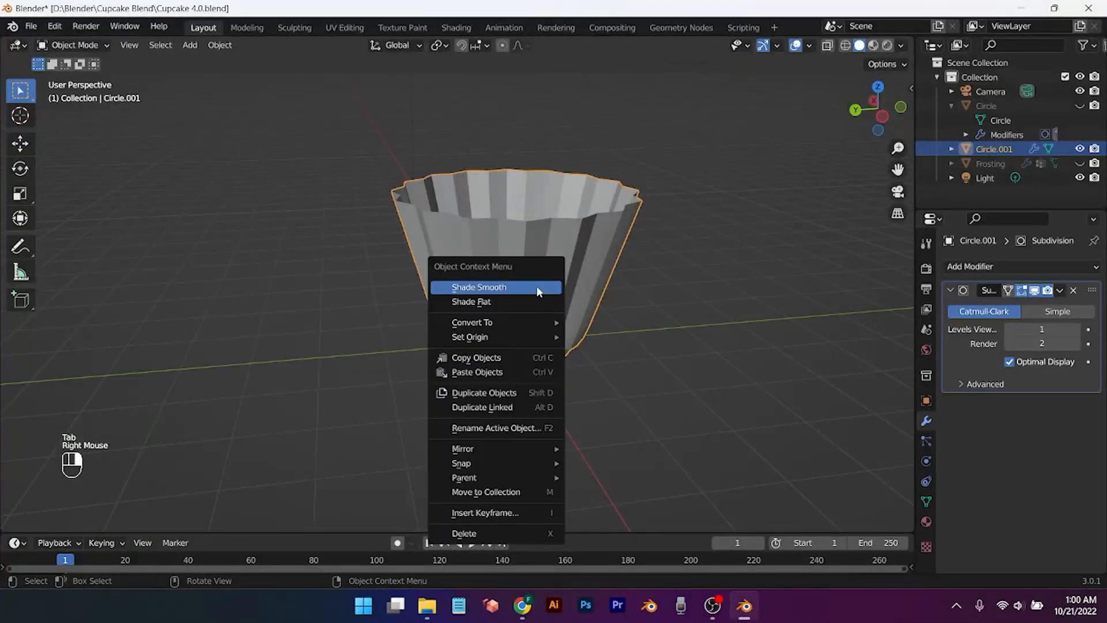
click(536, 285)
key(Tab)
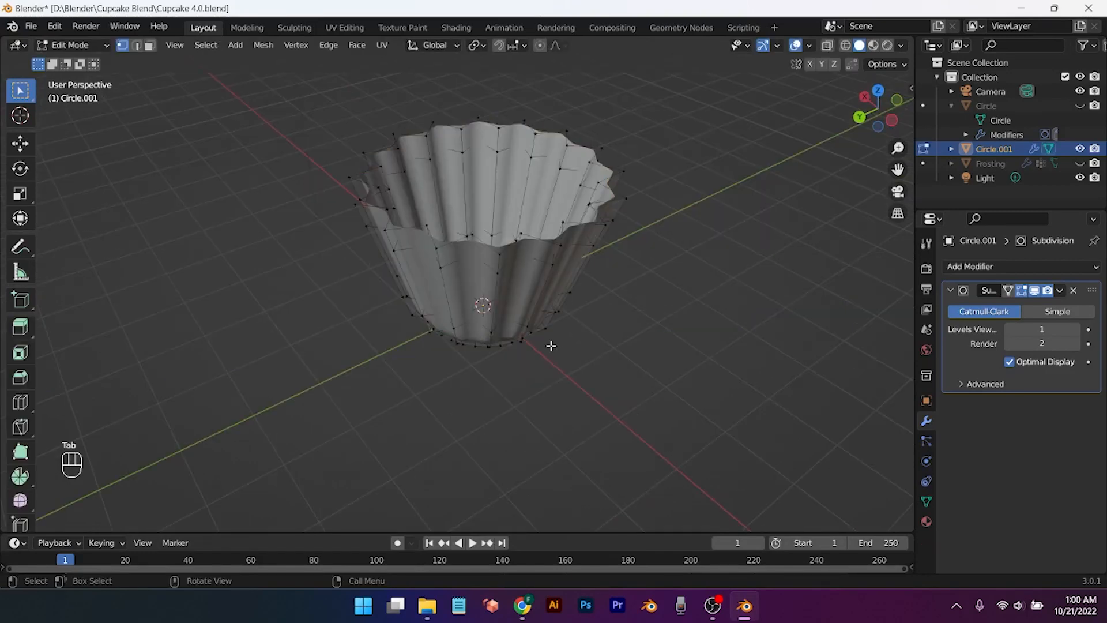
middle_drag(551, 344, 595, 341)
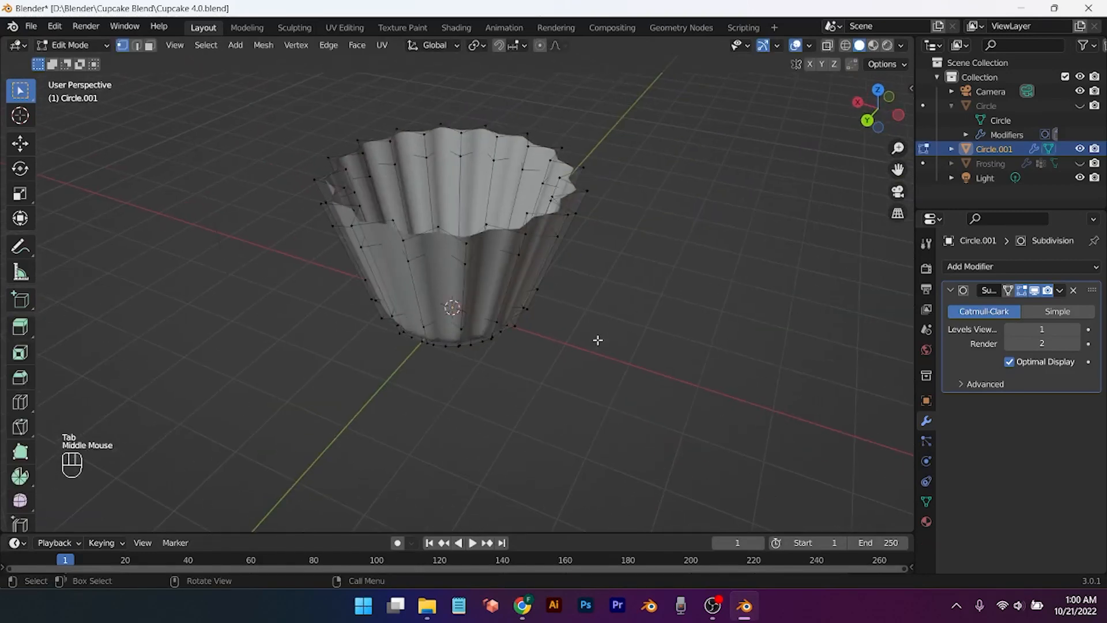
Step: Duplicate the top rim loop in place and separate it as Circle.002
double_click(508, 239)
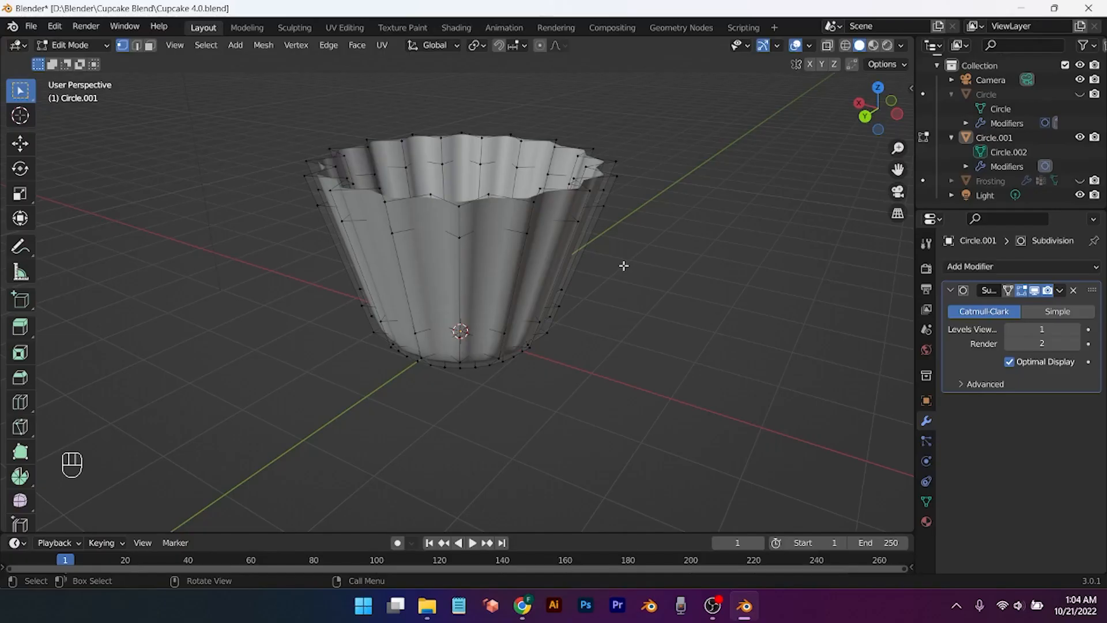
middle_drag(622, 264, 470, 211)
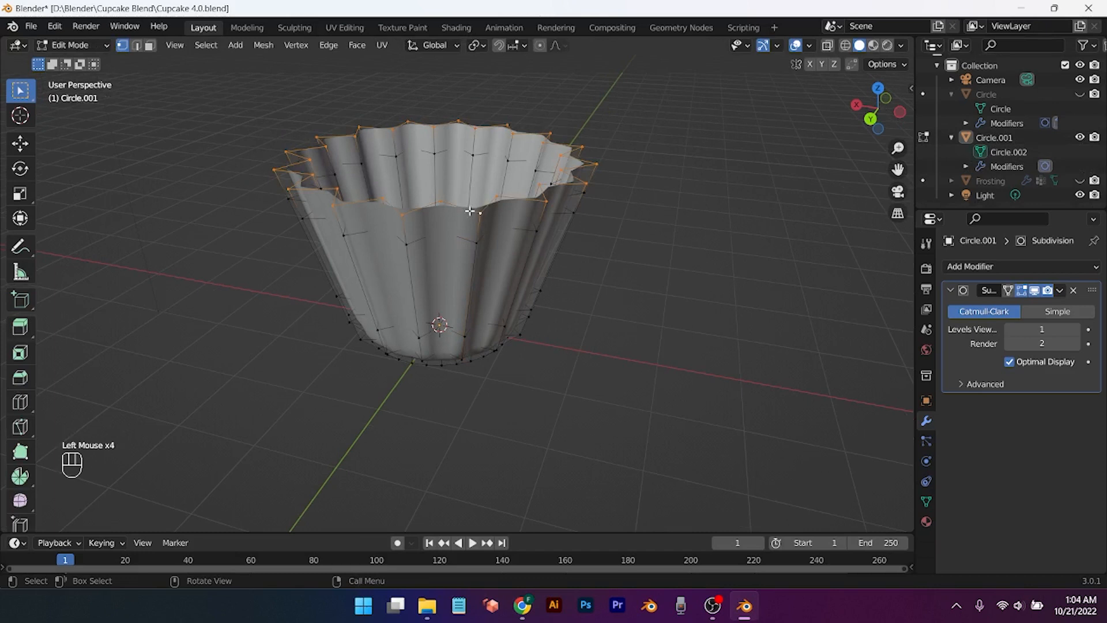
key(shift+d)
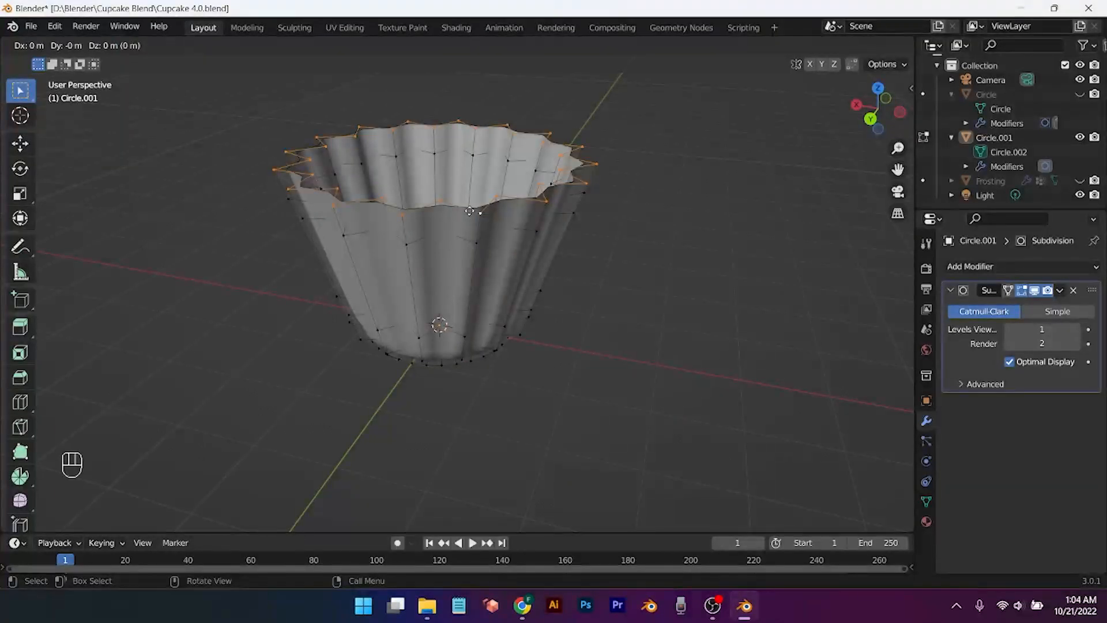
click(470, 211)
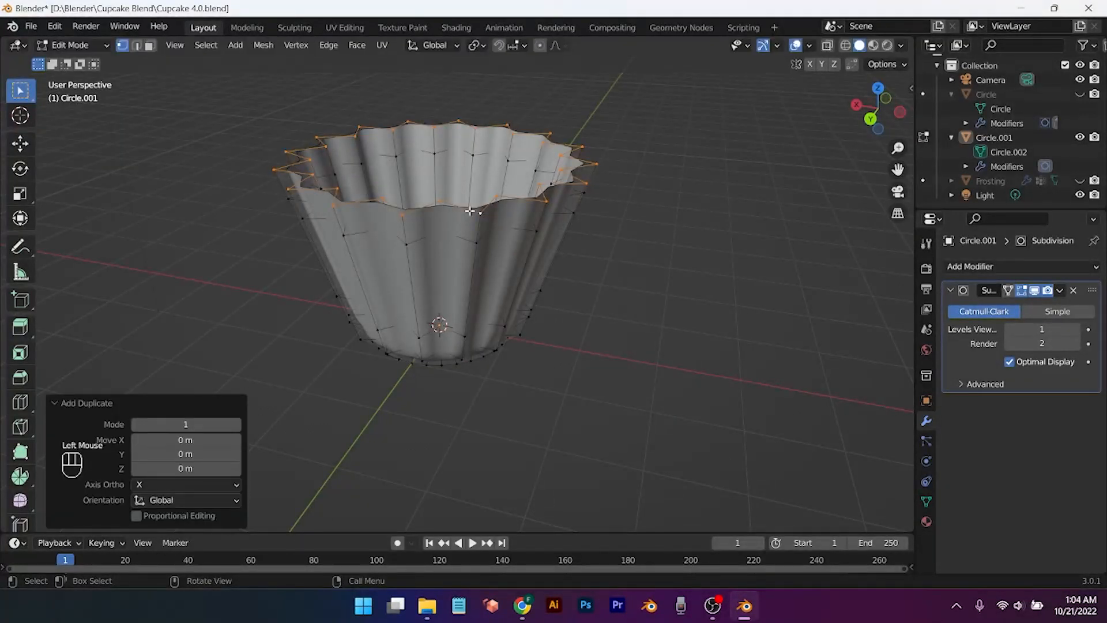
key(p)
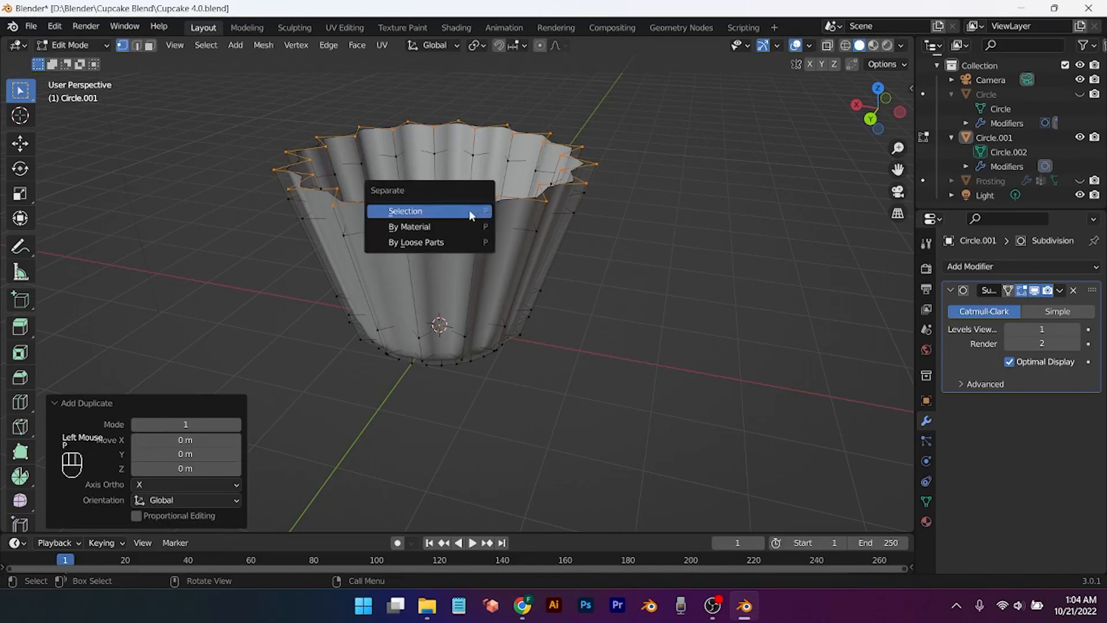
click(468, 209)
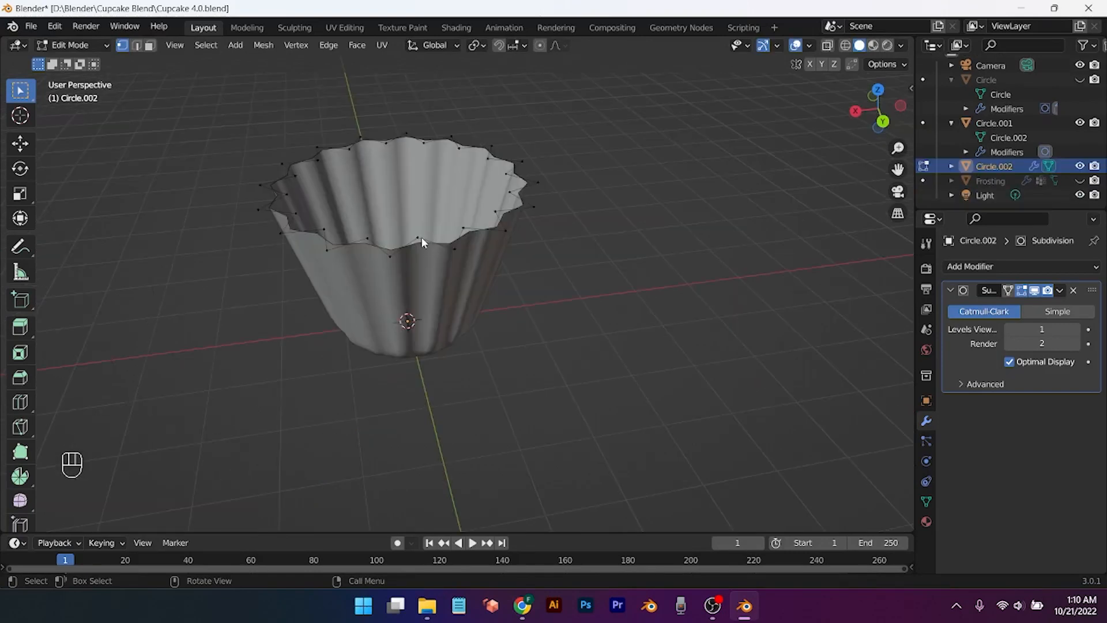
Step: Extrude the top rim loop upward and shrink it slightly
double_click(421, 237)
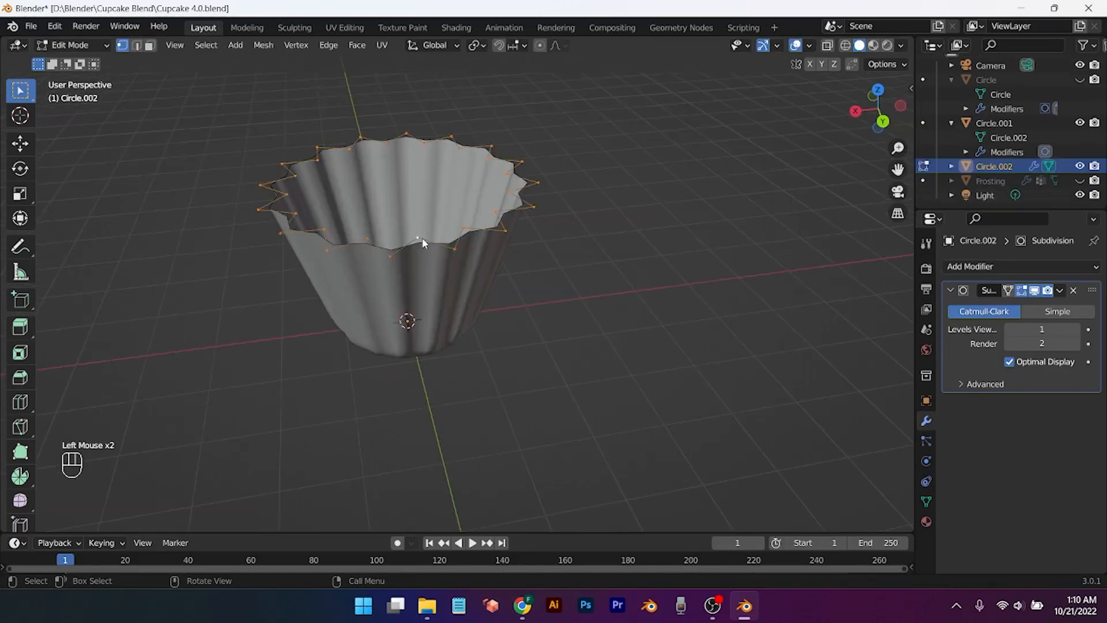
key(e)
key(z)
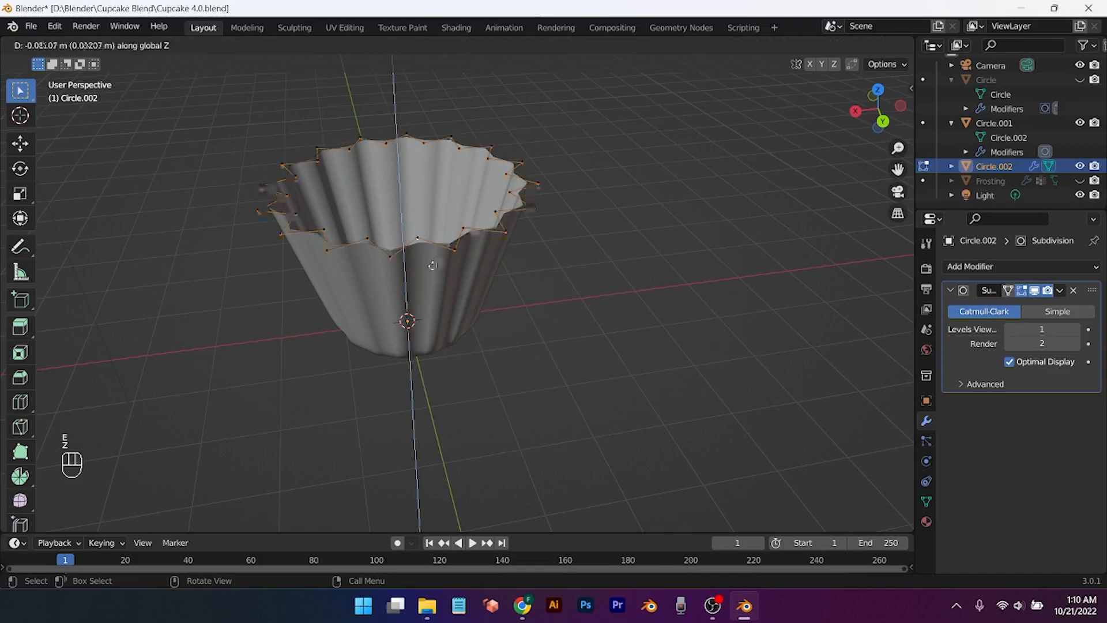
click(434, 280)
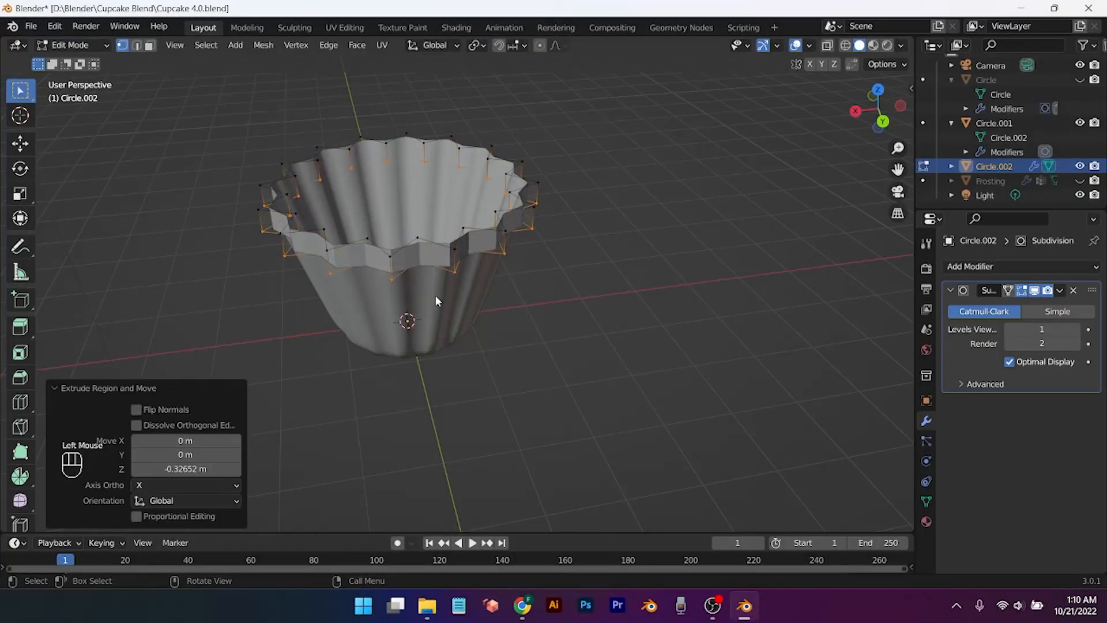
middle_drag(434, 295, 427, 275)
scroll(427, 275, down, 1)
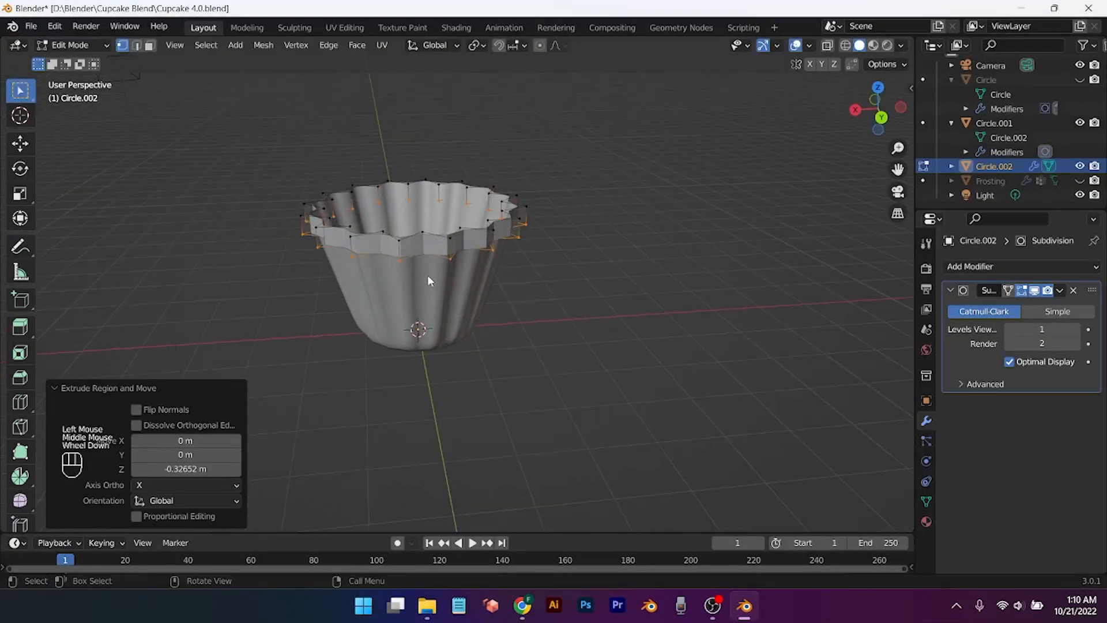
key(s)
click(426, 273)
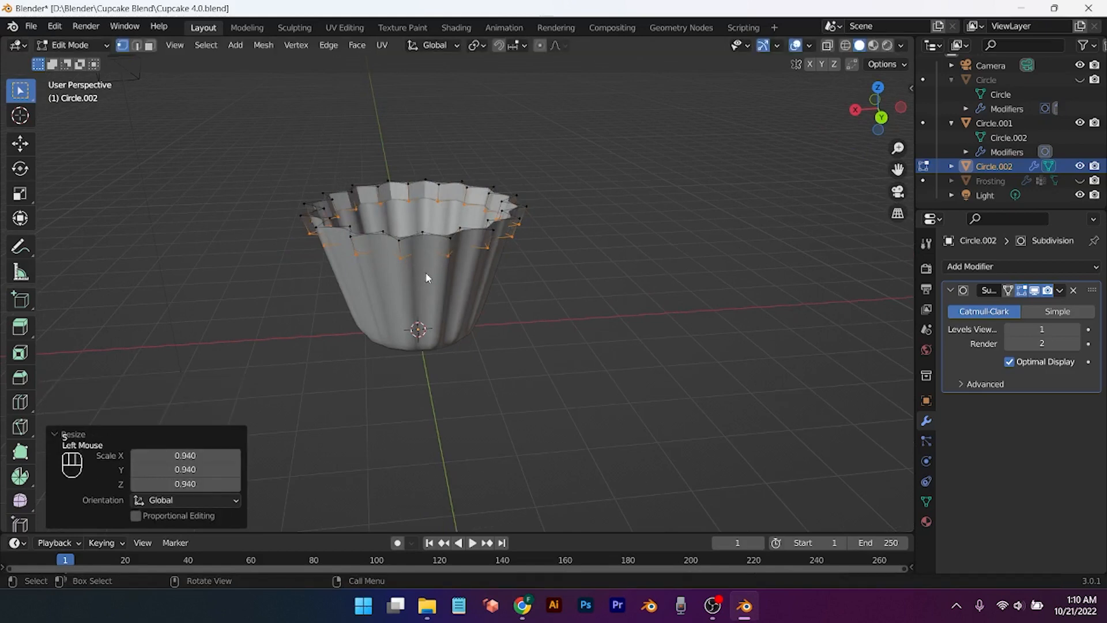
Step: Raise the outer top rim loop with a vertical extrusion, then undo it
alt+click(400, 239)
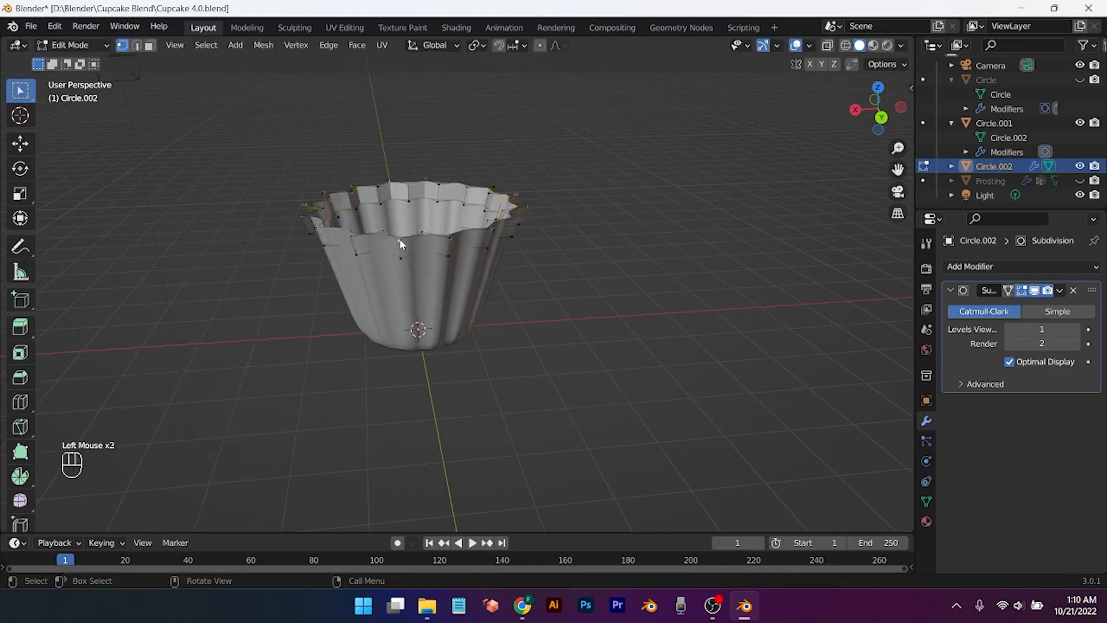
key(e)
key(z)
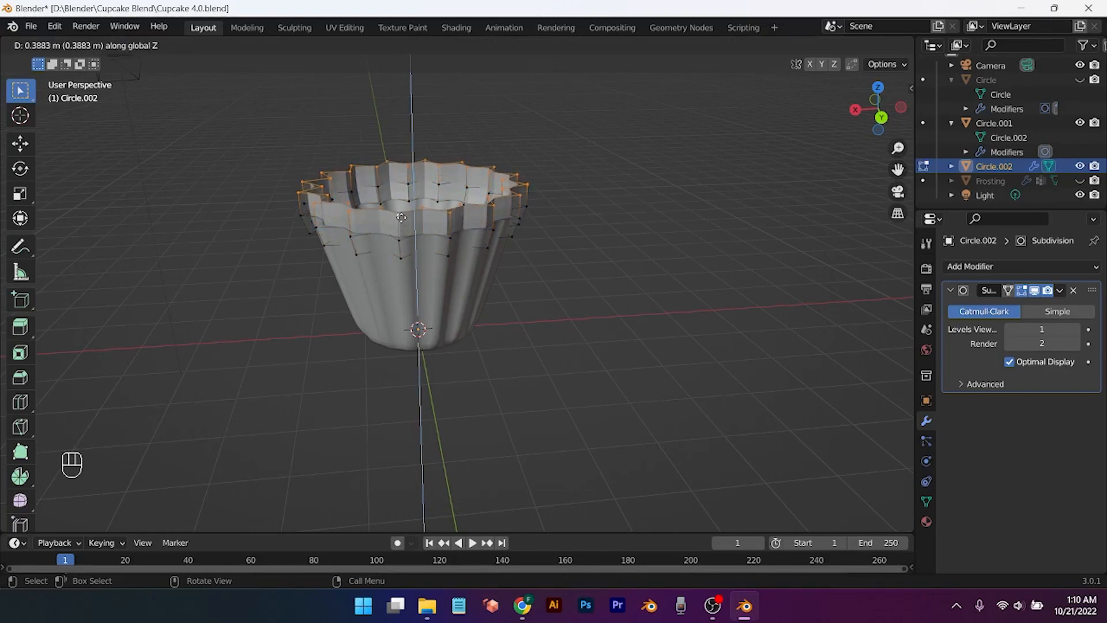
click(401, 217)
right_click(401, 219)
mouse_move(401, 222)
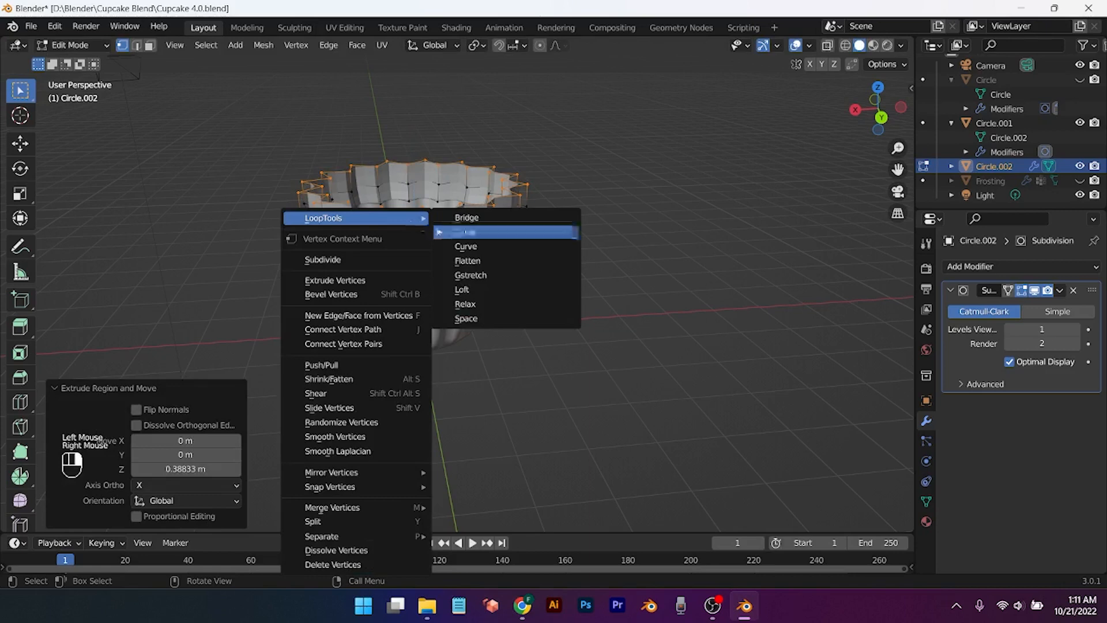
key(ctrl+z)
key(ctrl+z)
key(ctrl+z)
key(ctrl+z)
key(ctrl+z)
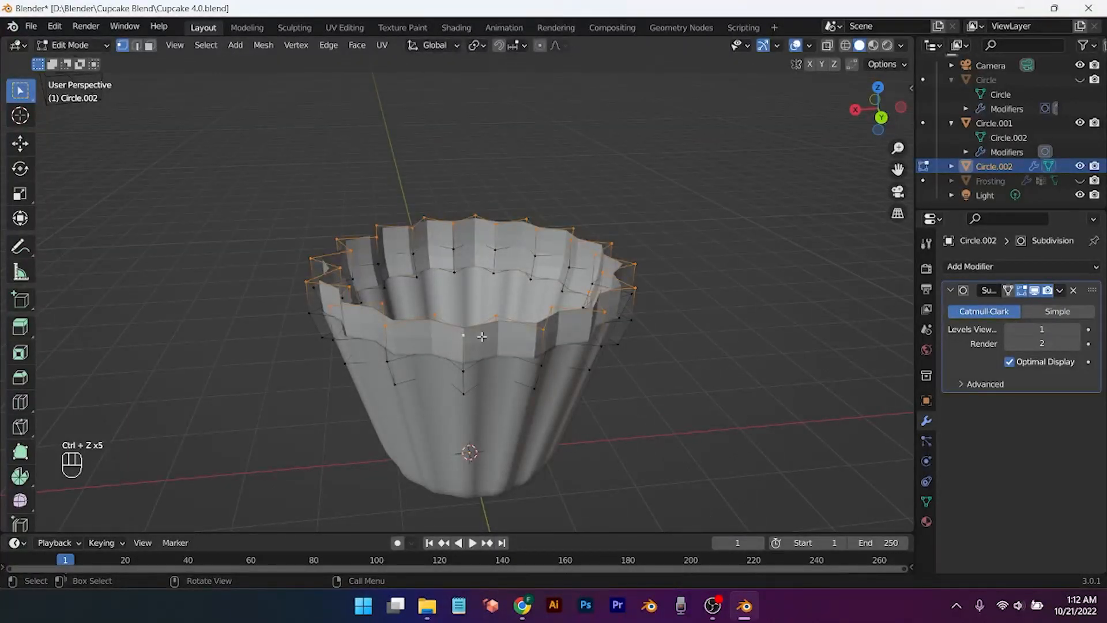
Step: Shrink the top ring, check the shape in Object Mode, then revert to the earlier liner
key(s)
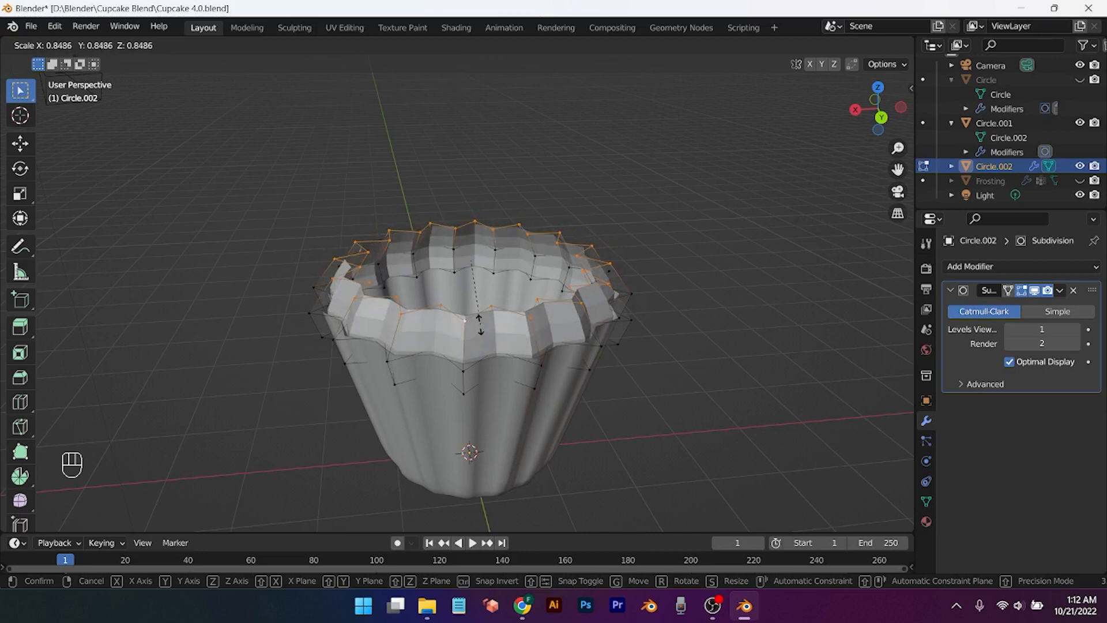
click(479, 325)
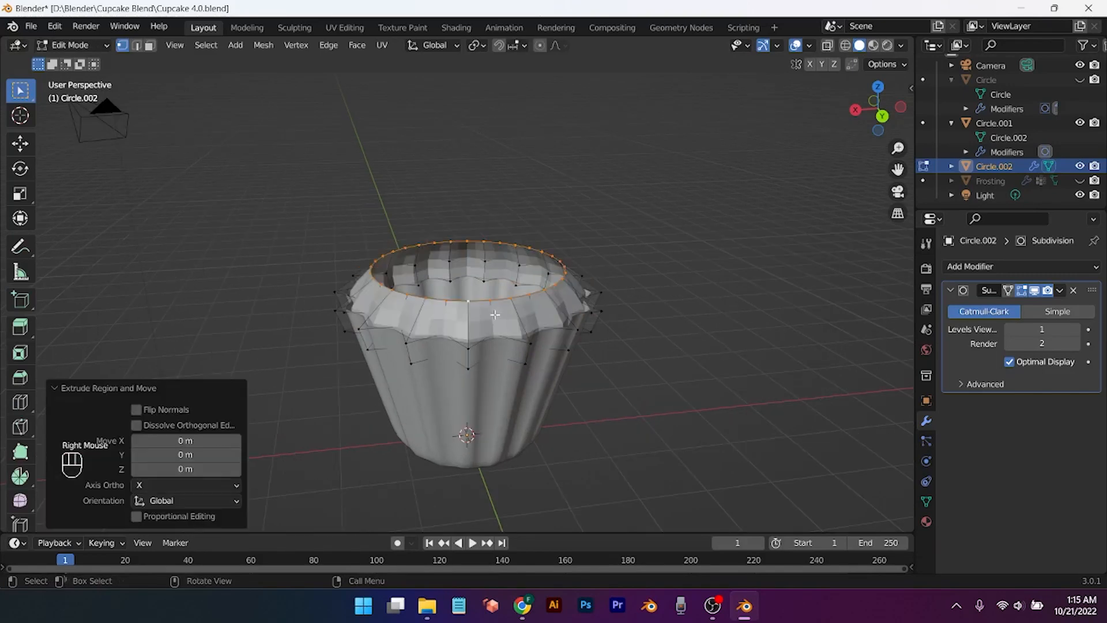
key(Tab)
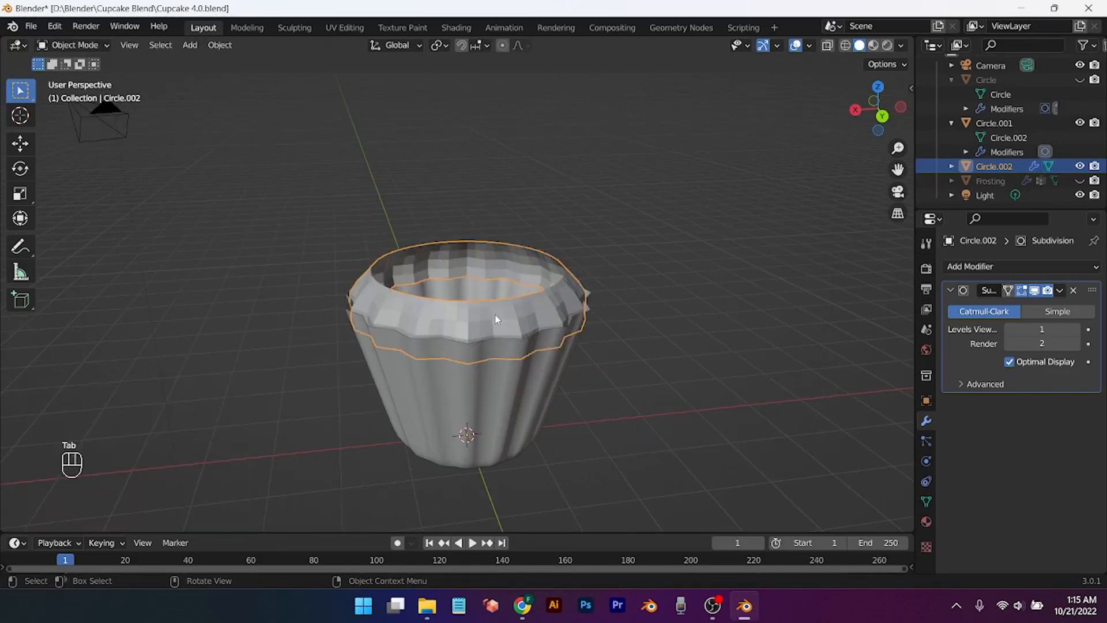
right_click(494, 314)
key(ctrl+z)
key(ctrl+z)
key(ctrl+z)
key(ctrl+z)
key(ctrl+z)
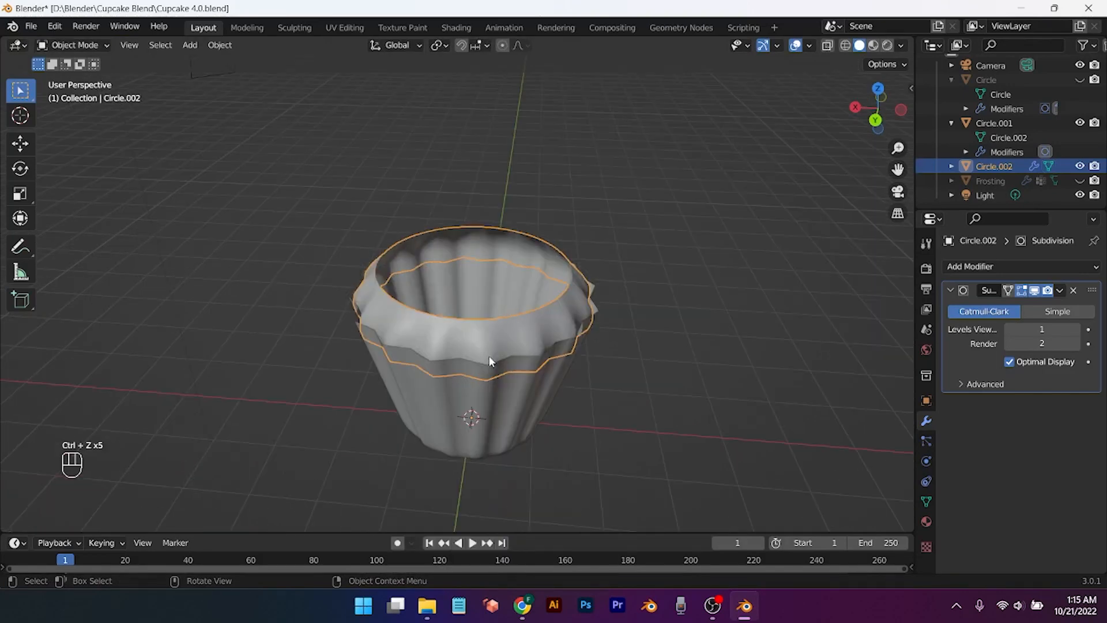
middle_drag(489, 355, 497, 308)
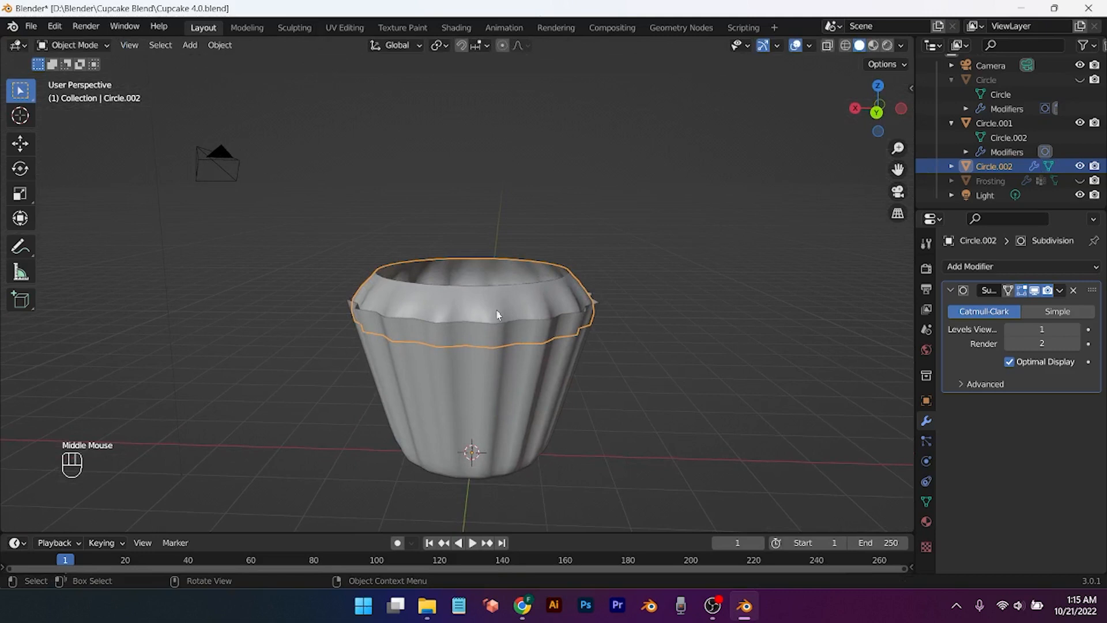
Step: In Circle.002, extrude the top ring upward and scale it to 0.668
key(Tab)
scroll(496, 310, up, 2)
scroll(496, 311, up, 1)
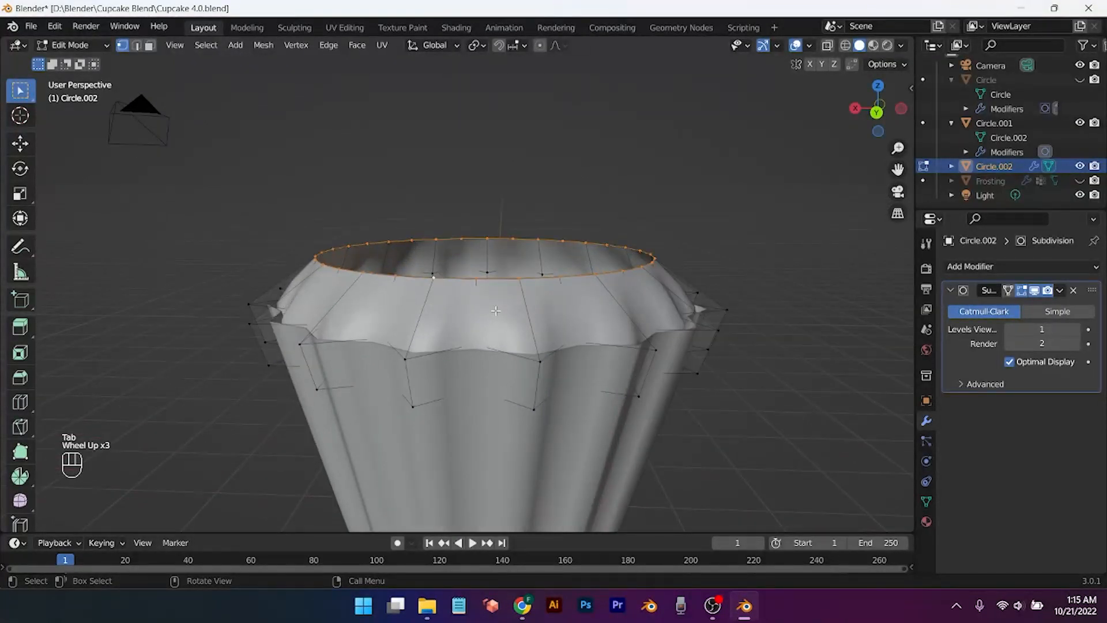
key(e)
key(z)
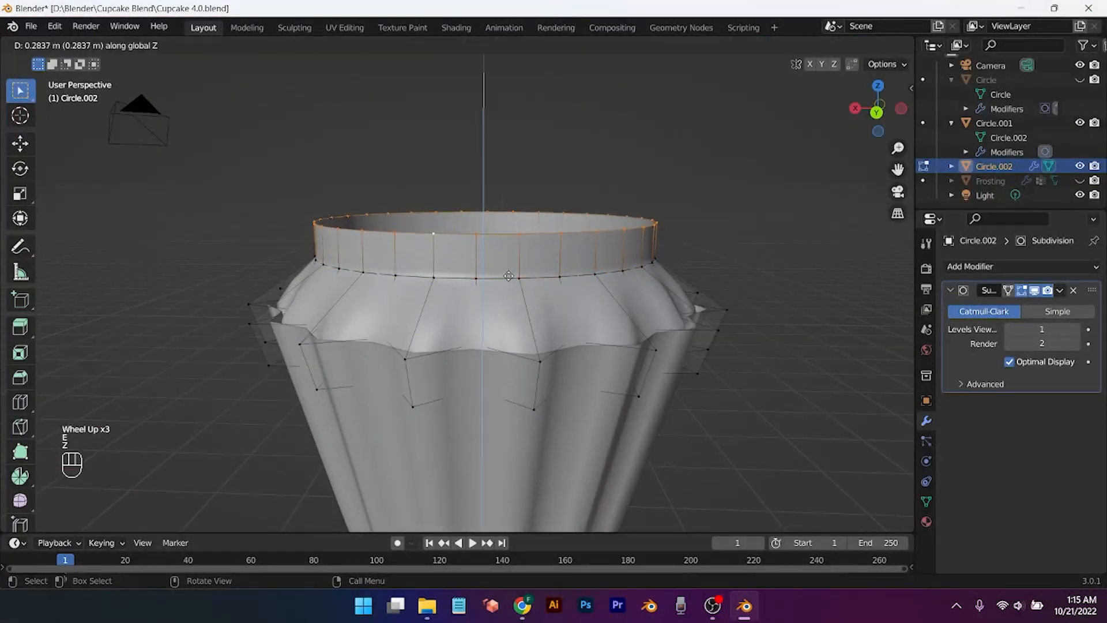
click(513, 269)
middle_drag(513, 268, 520, 315)
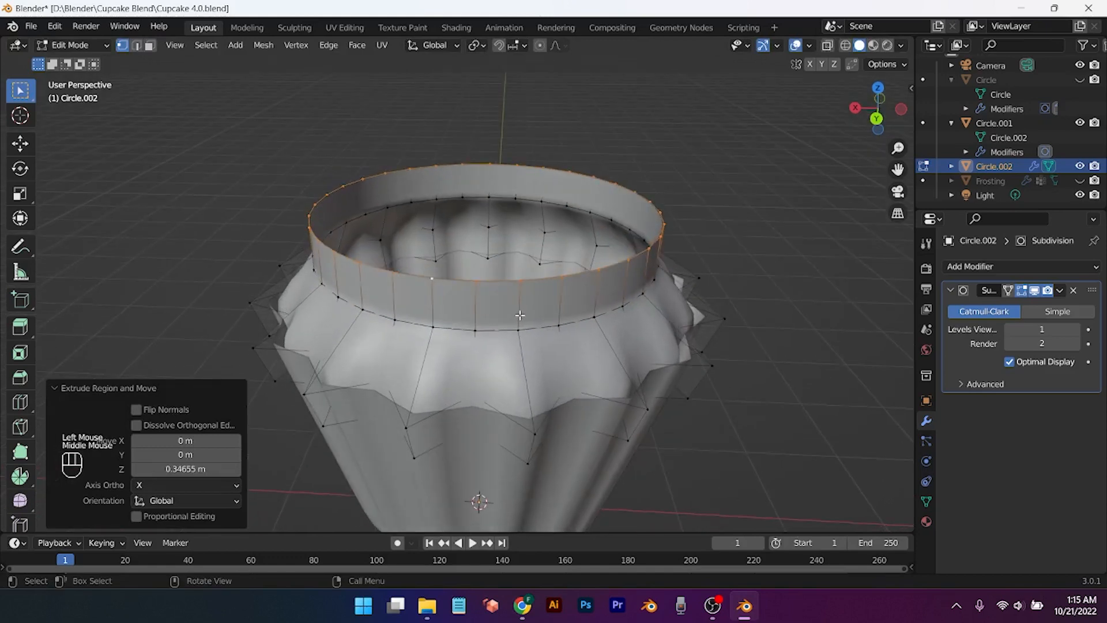
key(s)
click(503, 282)
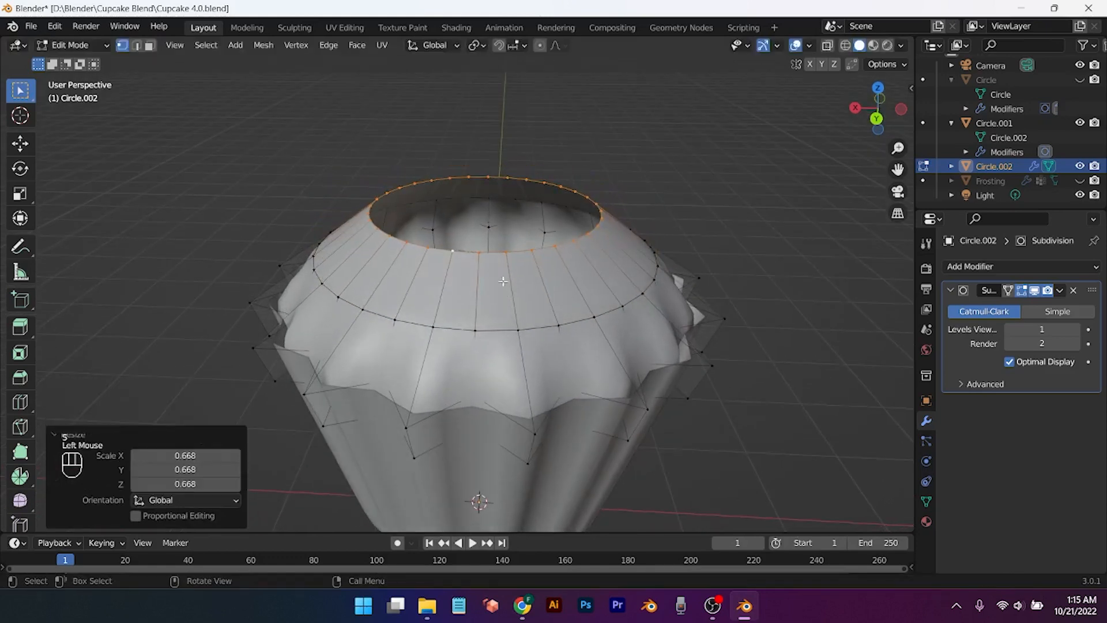
key(g)
key(z)
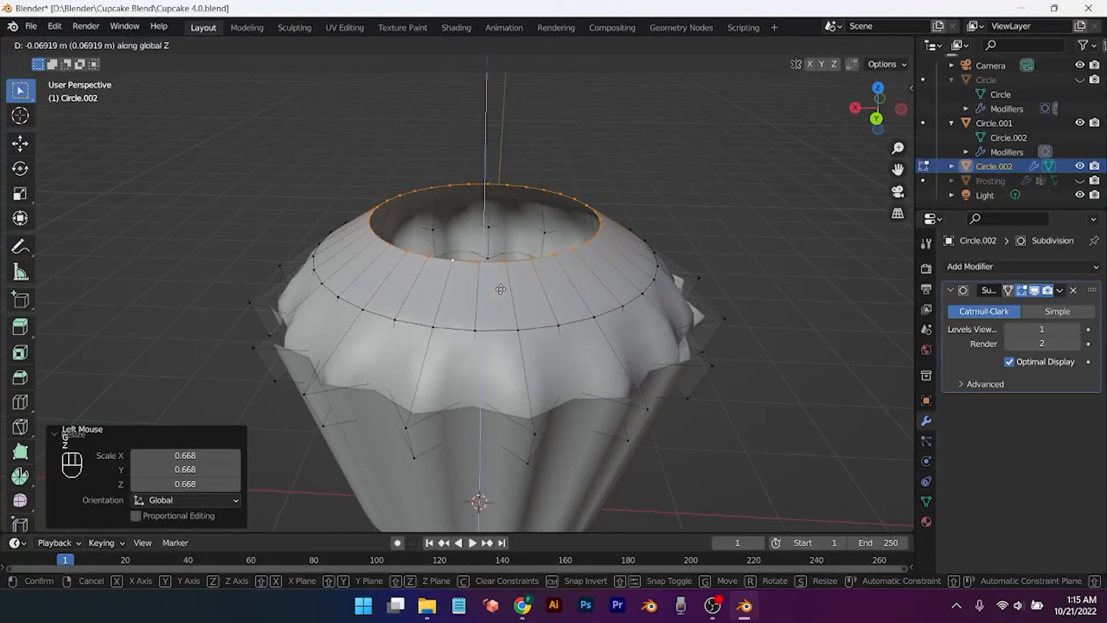
right_click(501, 289)
key(ctrl+z)
key(ctrl+z)
Step: Extrude the ring up again, scale it to 0.434, and lower it along Z
key(e)
key(z)
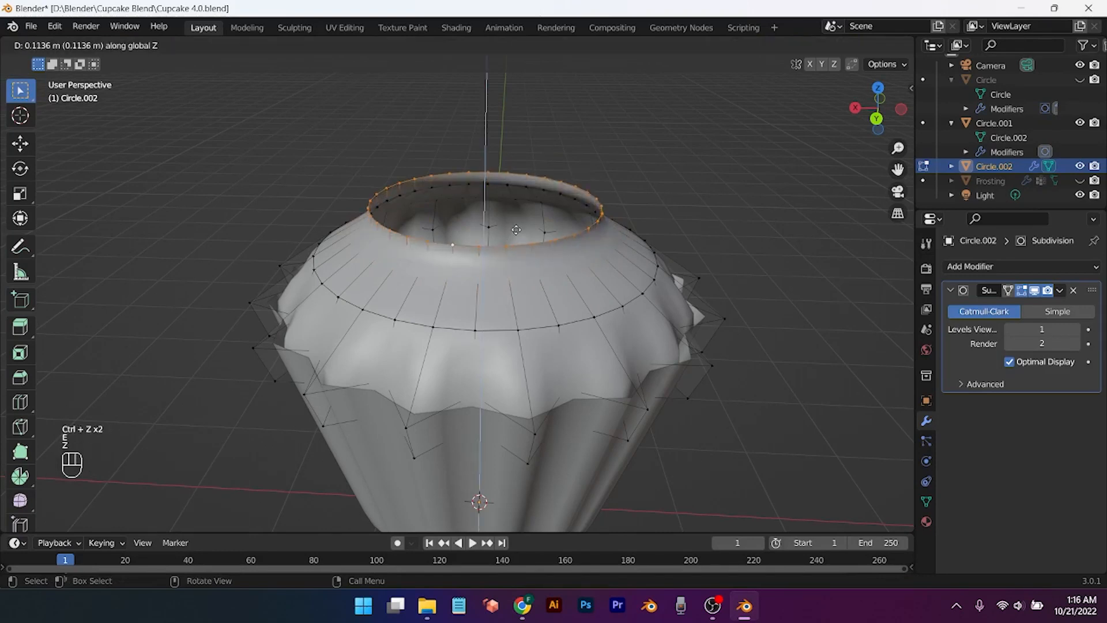
click(518, 214)
key(s)
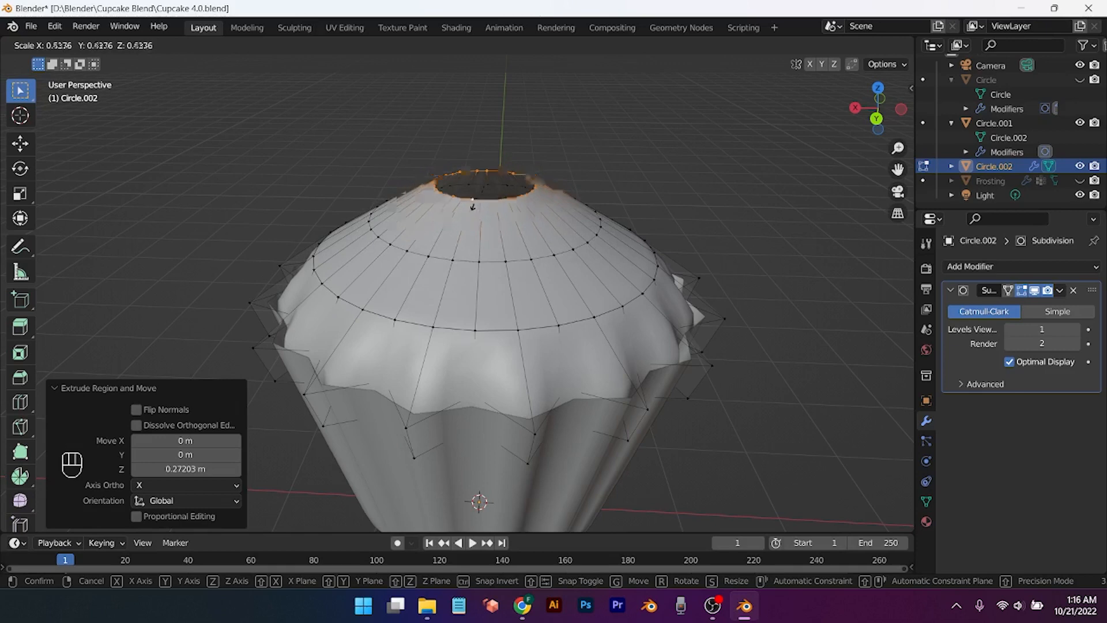
click(483, 209)
scroll(519, 328, down, 2)
middle_drag(519, 327, 502, 286)
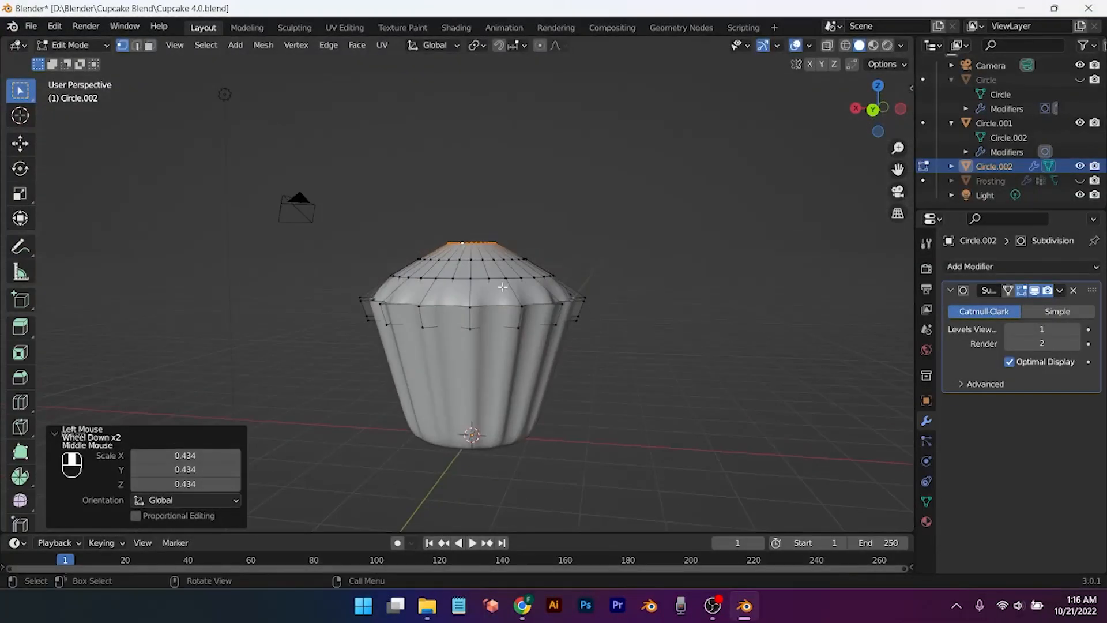
key(g)
key(z)
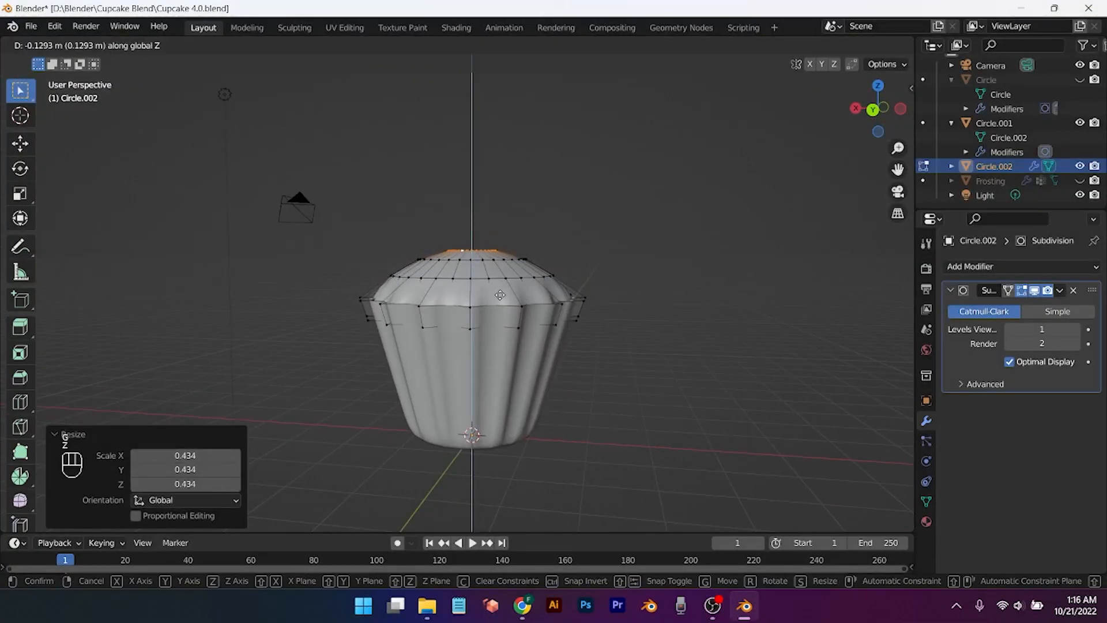
click(500, 295)
mouse_move(499, 296)
middle_down()
mouse_move(501, 305)
mouse_move(503, 295)
middle_up()
scroll(503, 295, up, 2)
Step: Rescale the top ring to 0.6610 and then smaller to narrow the dome opening
key(f)
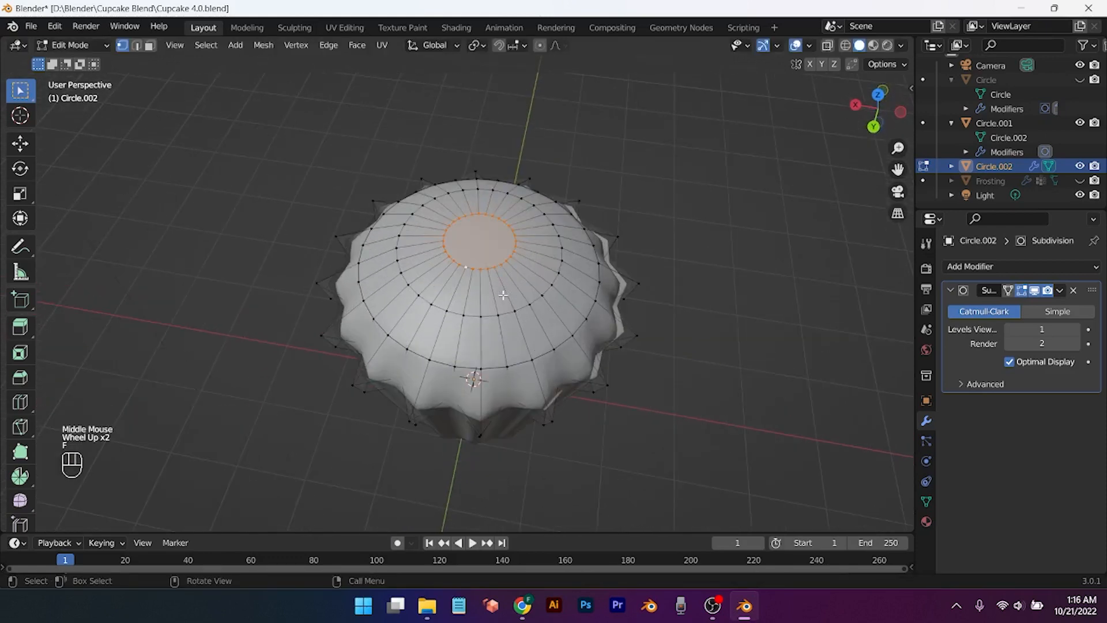
right_click(657, 227)
click(657, 227)
scroll(526, 259, up, 2)
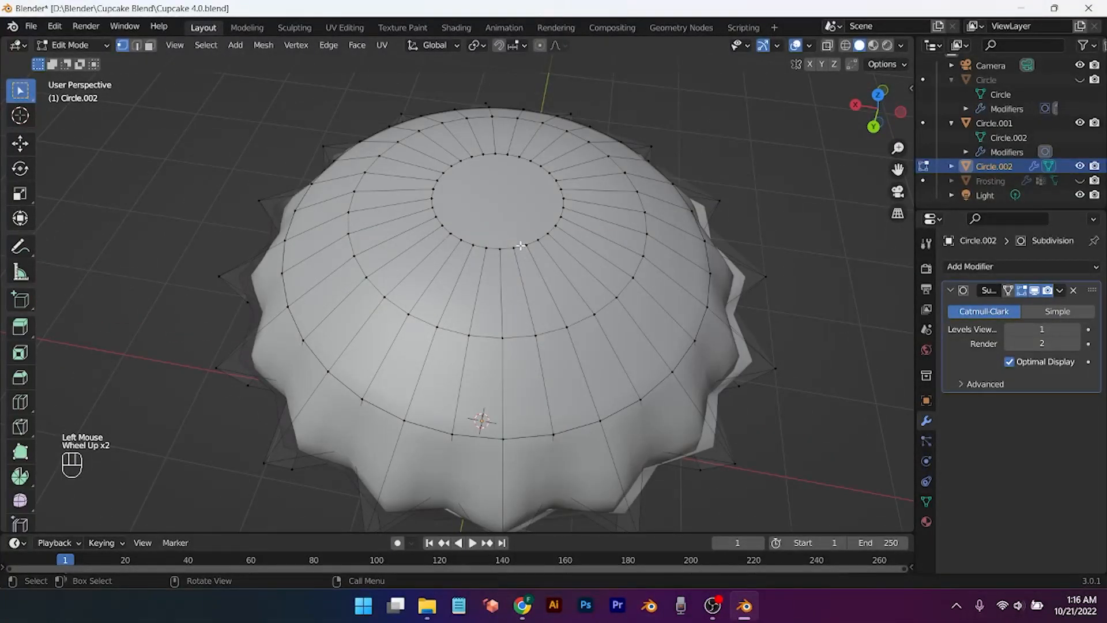
key(ctrl+z)
key(ctrl+z)
key(s)
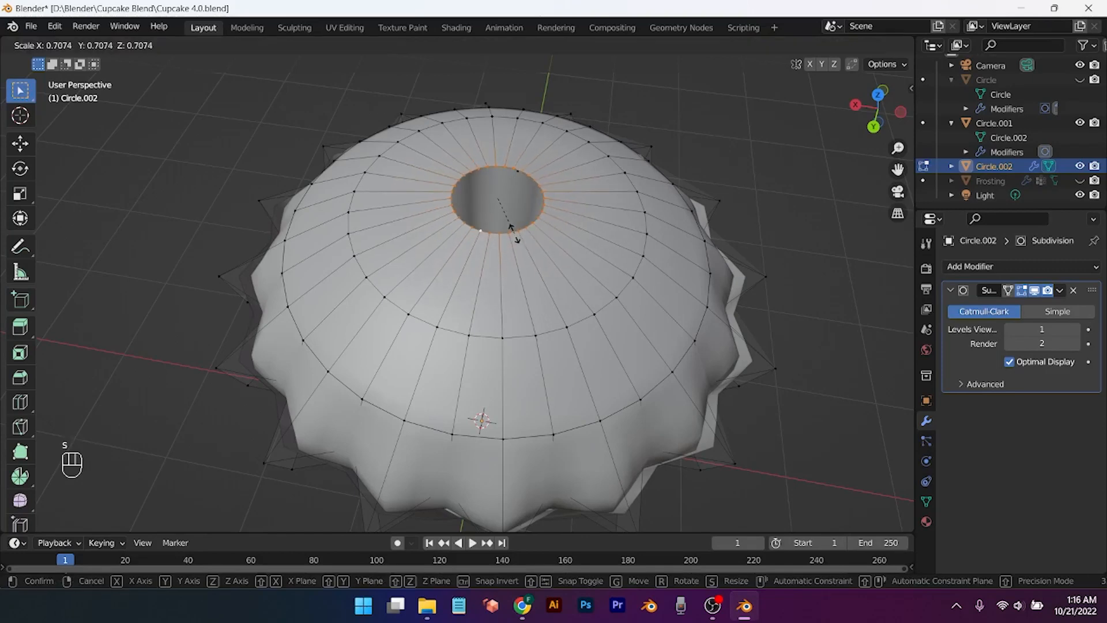
click(515, 230)
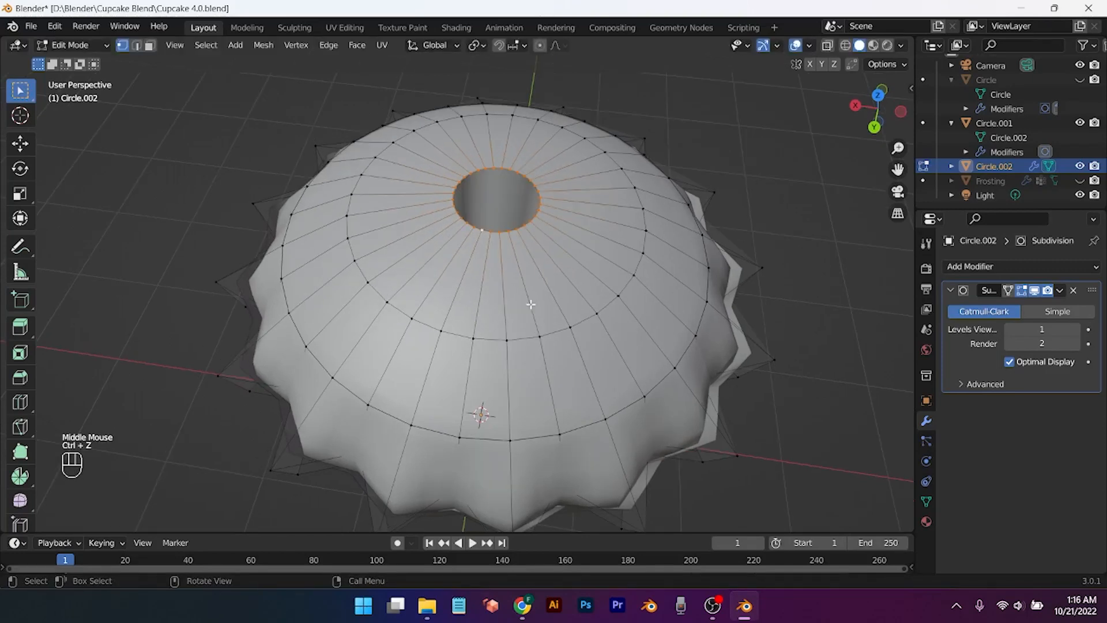
key(s)
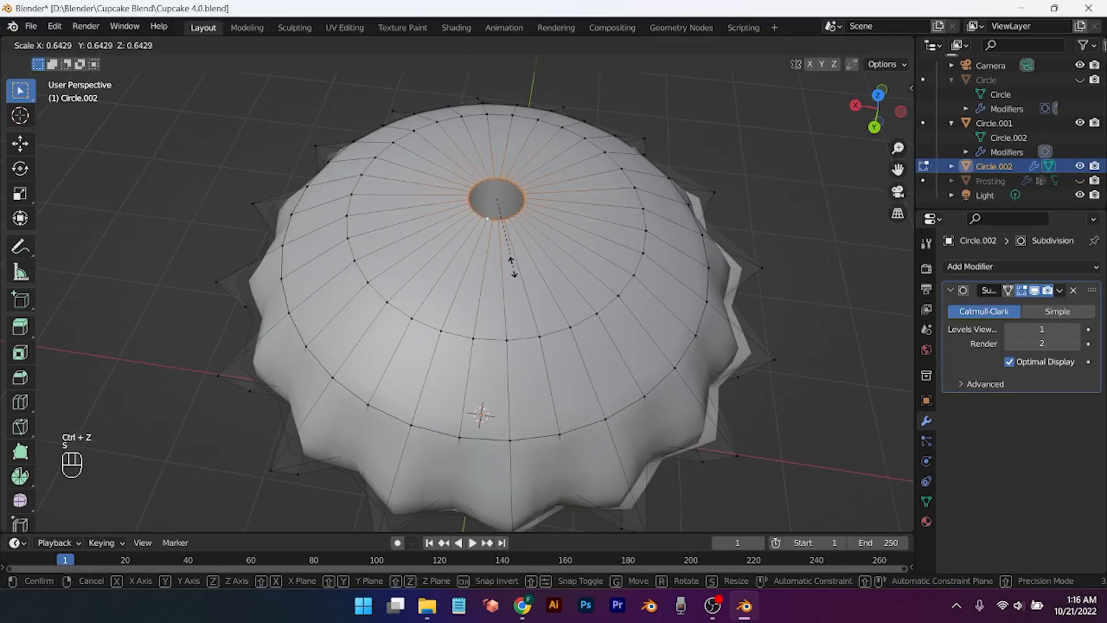
click(506, 251)
Step: Close the dome top with a face and inset it
key(f)
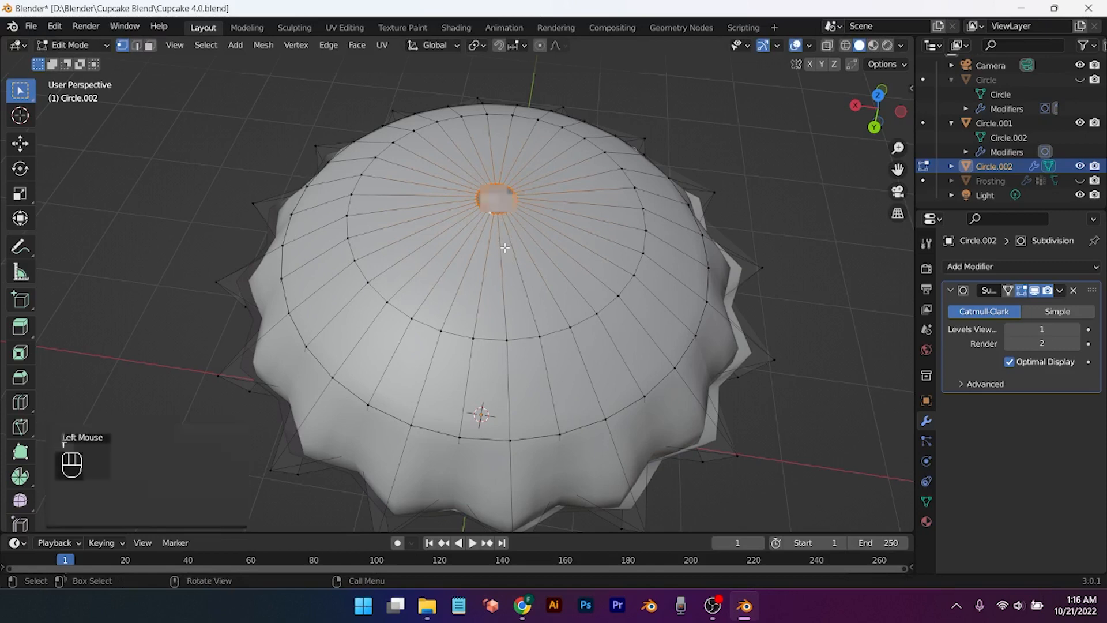
scroll(507, 248, up, 2)
key(i)
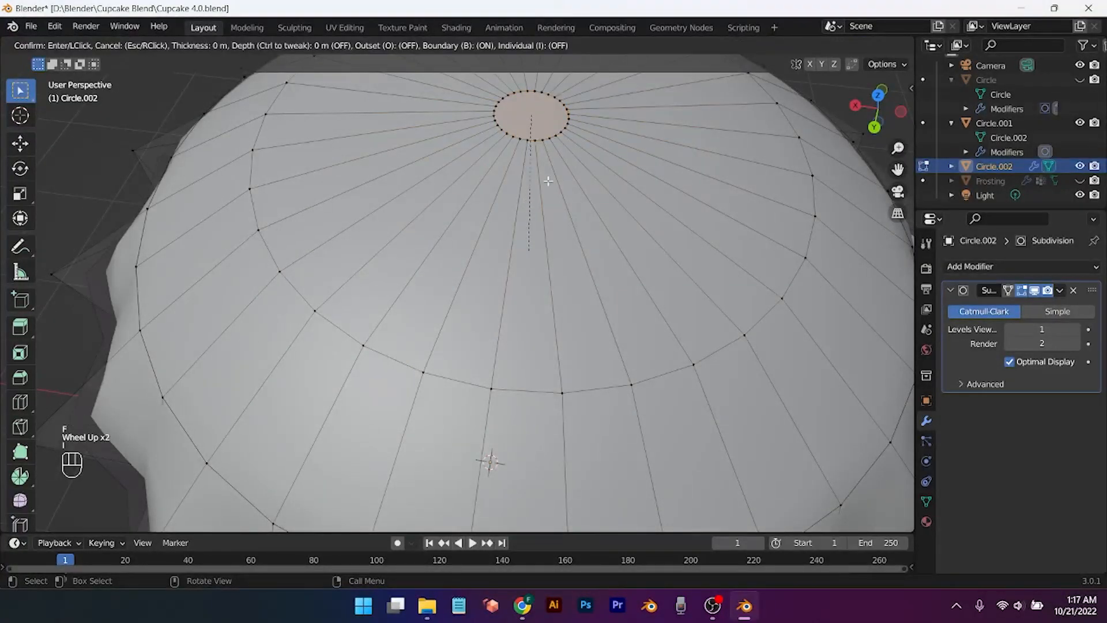
click(576, 242)
scroll(585, 254, down, 3)
middle_drag(582, 254, 585, 202)
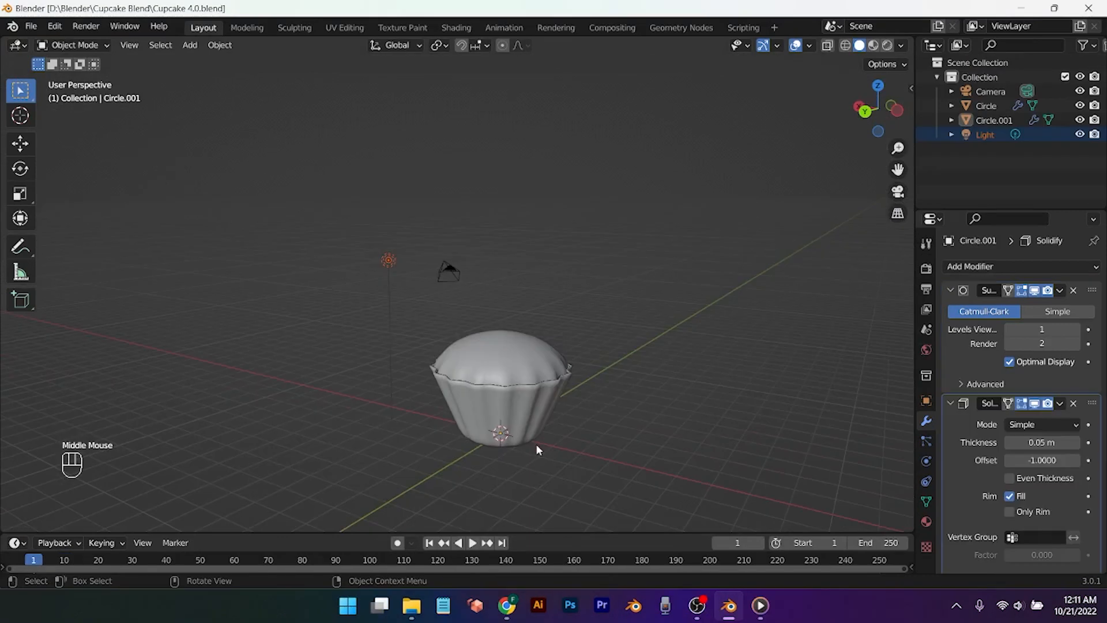
Step: Add a 16-vertex cylinder and raise it 5.2316 m above the cupcake
key(shift+a)
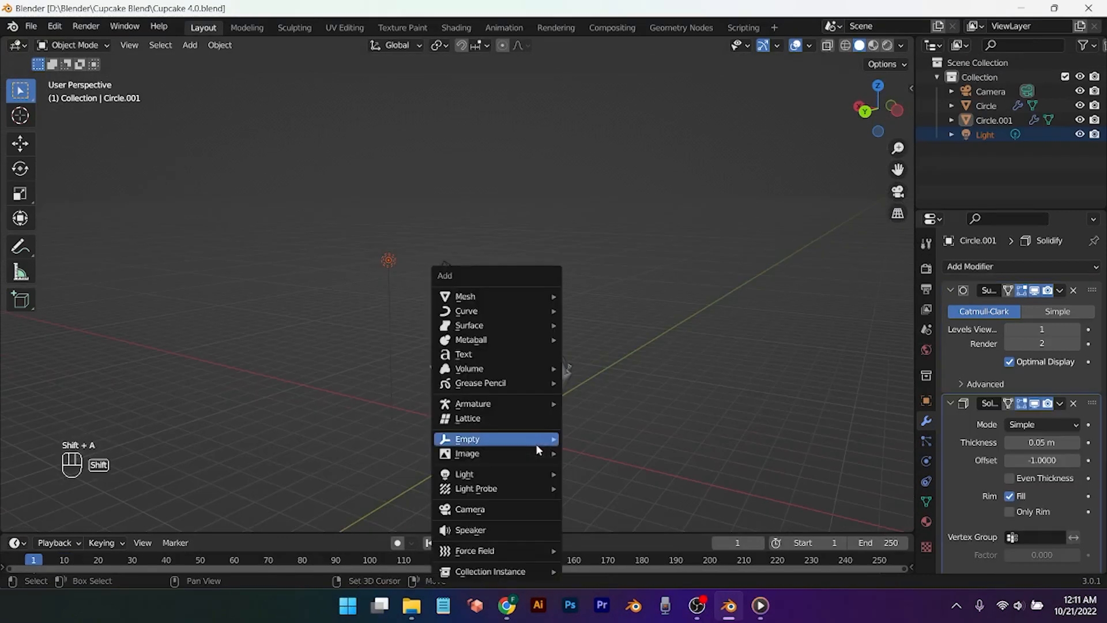
mouse_move(500, 328)
mouse_move(499, 296)
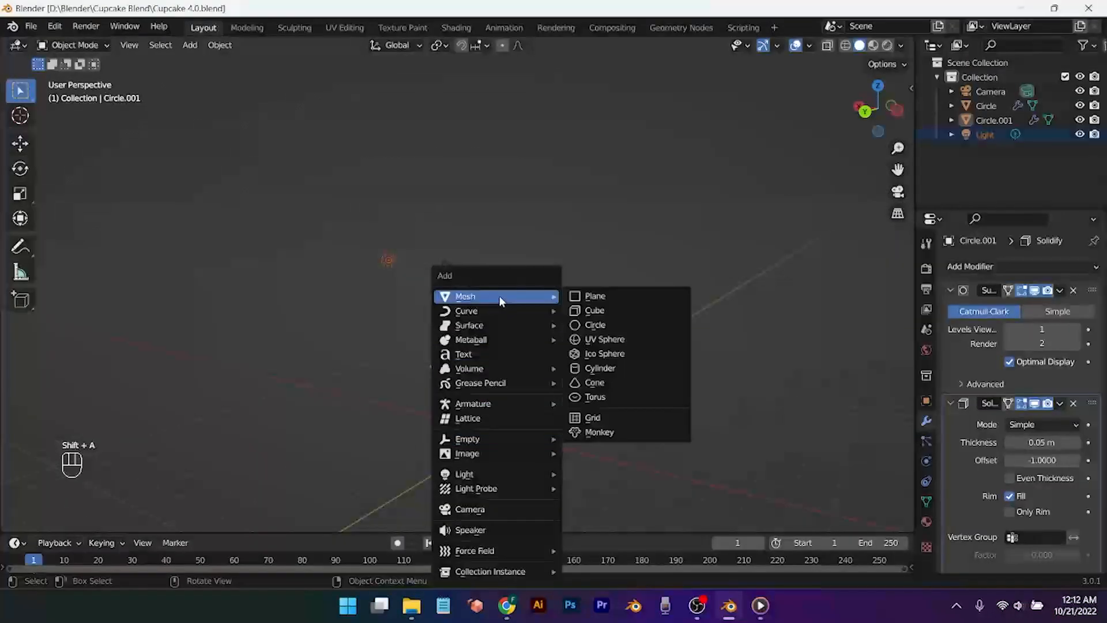
click(602, 368)
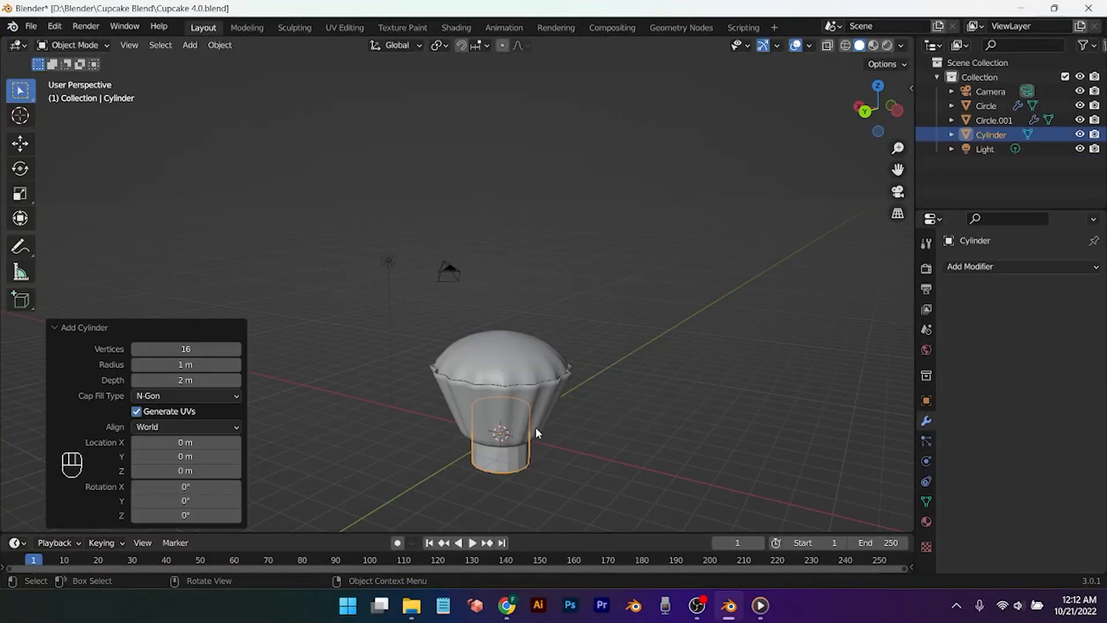
middle_drag(499, 459, 530, 453)
key(g)
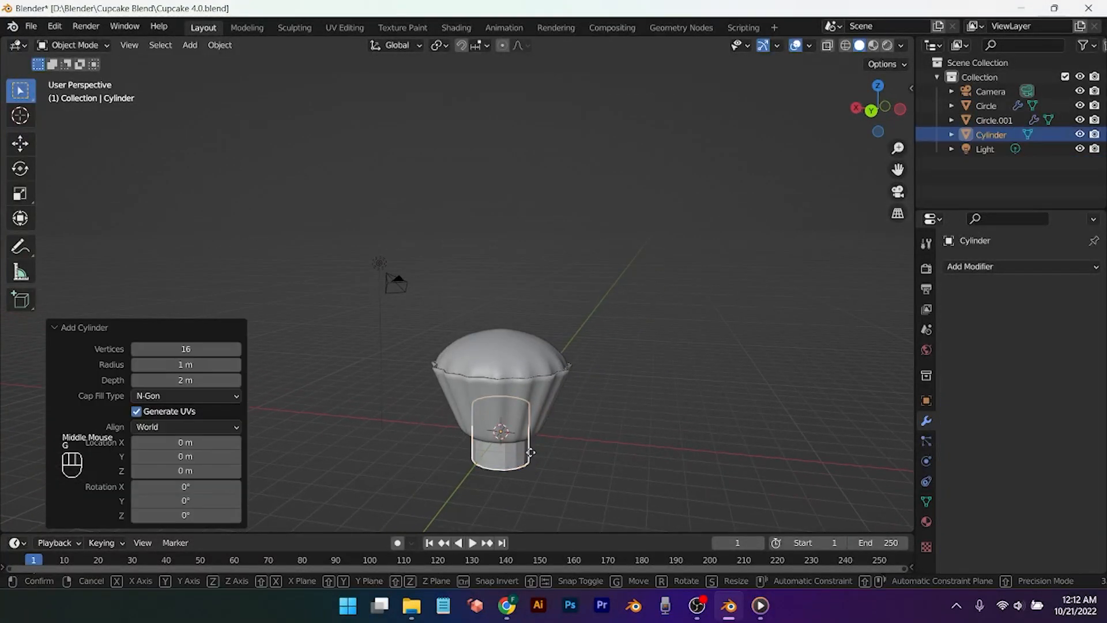
key(z)
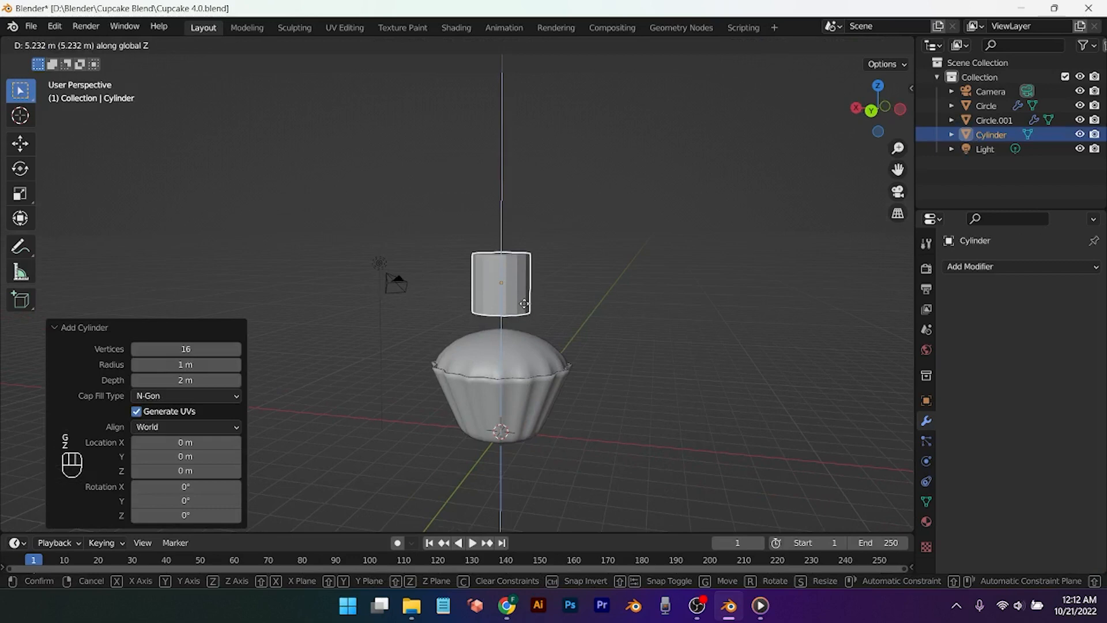
click(526, 308)
Step: Scale the cylinder up to 1.537 and enter Edit Mode
key(s)
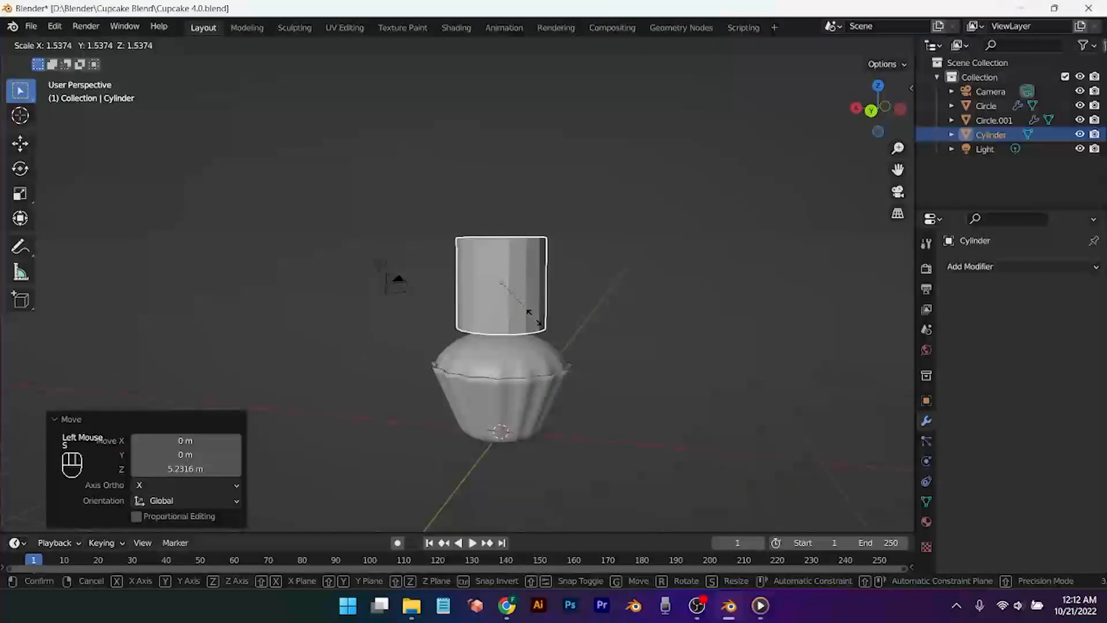
click(534, 322)
middle_drag(534, 321, 547, 399)
scroll(547, 394, up, 2)
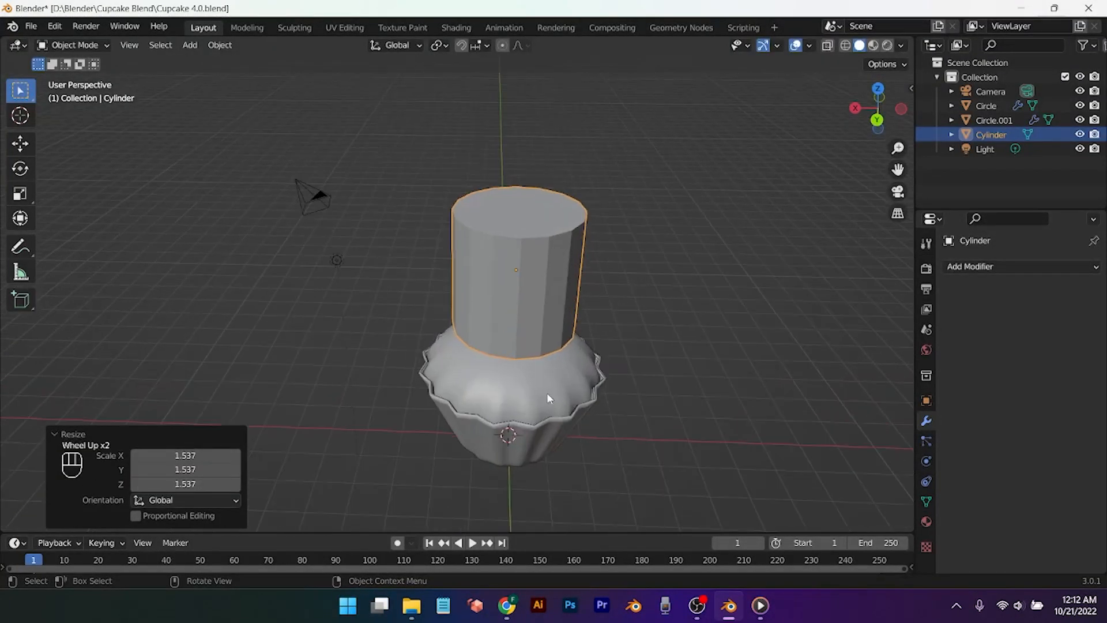
key(Tab)
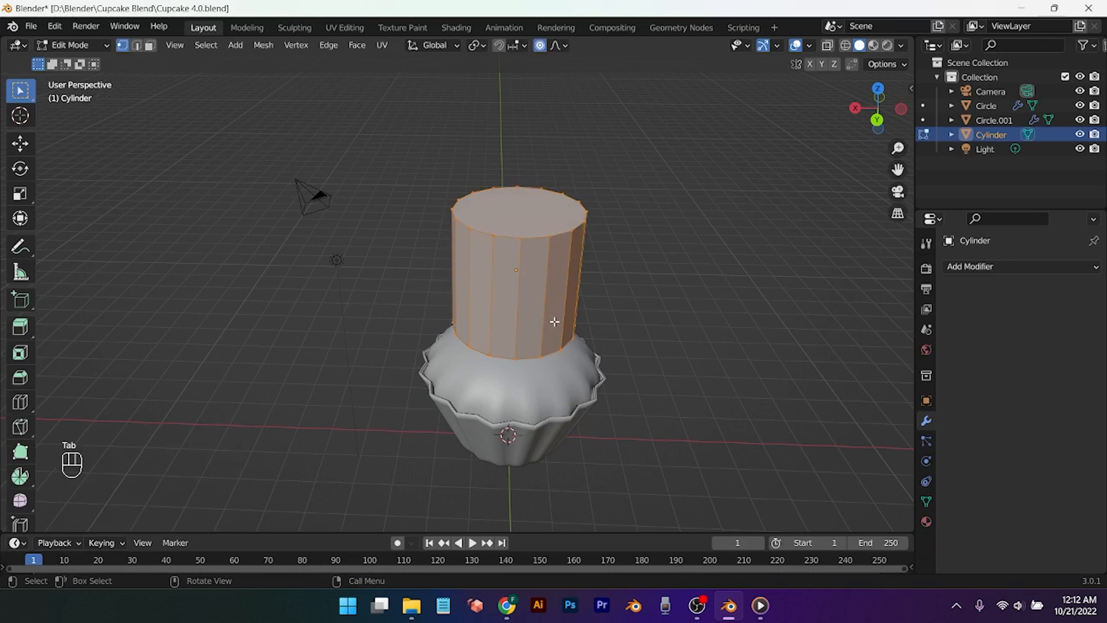
Step: In edge select mode, select alternating vertical edges around the cylinder
click(140, 49)
click(621, 279)
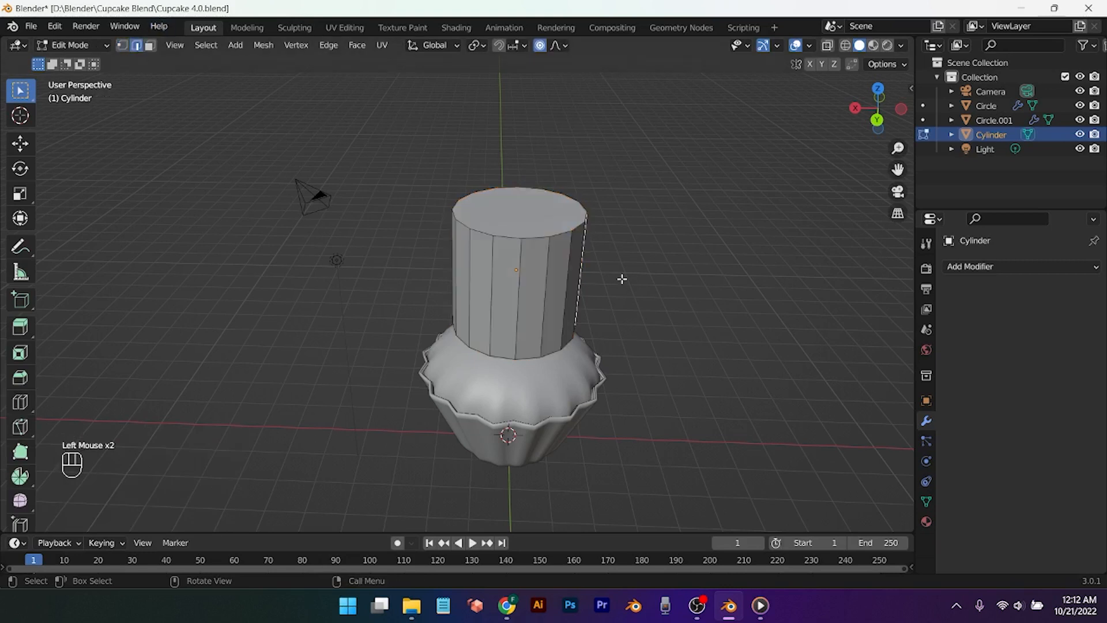
middle_drag(741, 314, 529, 346)
shift+click(534, 349)
middle_drag(652, 354, 558, 363)
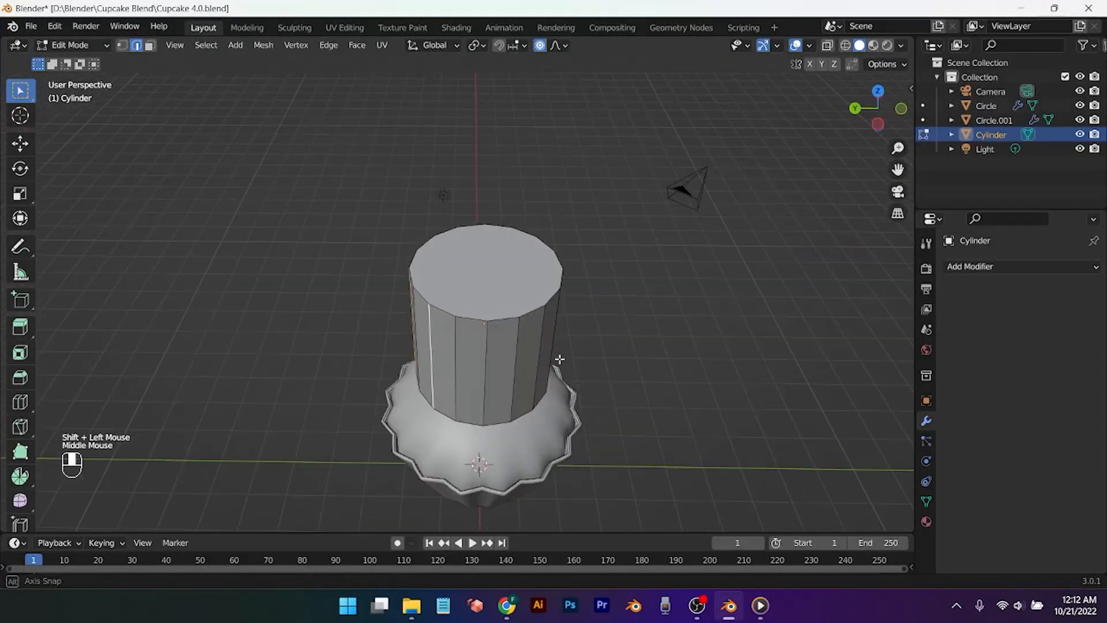
shift+click(487, 375)
mouse_move(487, 375)
middle_down()
mouse_move(593, 381)
mouse_move(475, 383)
middle_up()
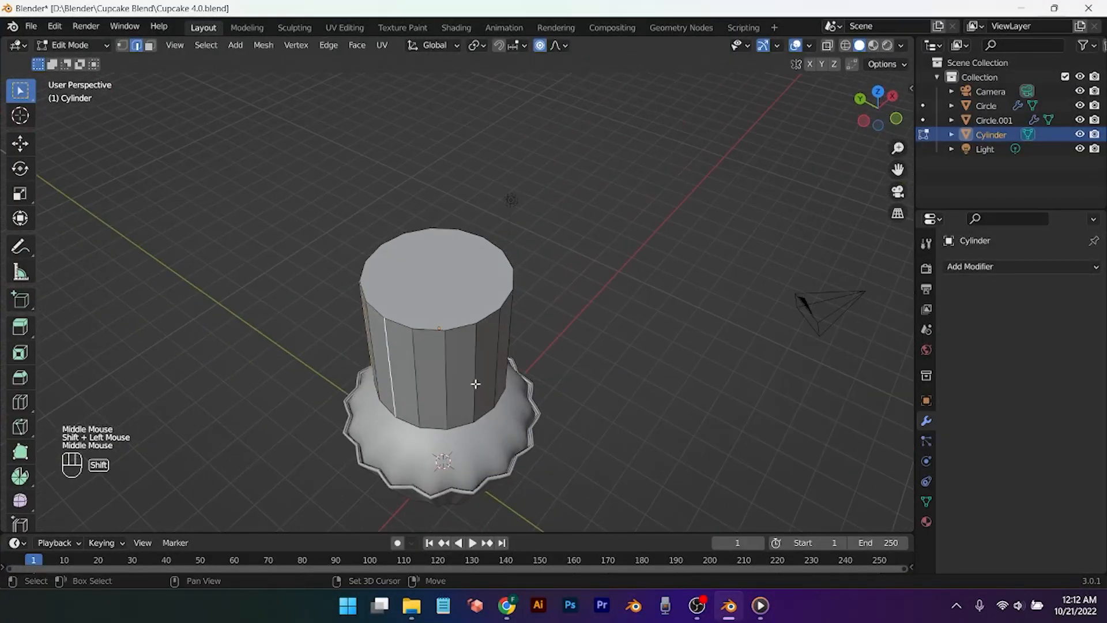
middle_drag(648, 390, 474, 378)
shift+click(404, 371)
scroll(415, 323, down, 2)
shift+click(413, 320)
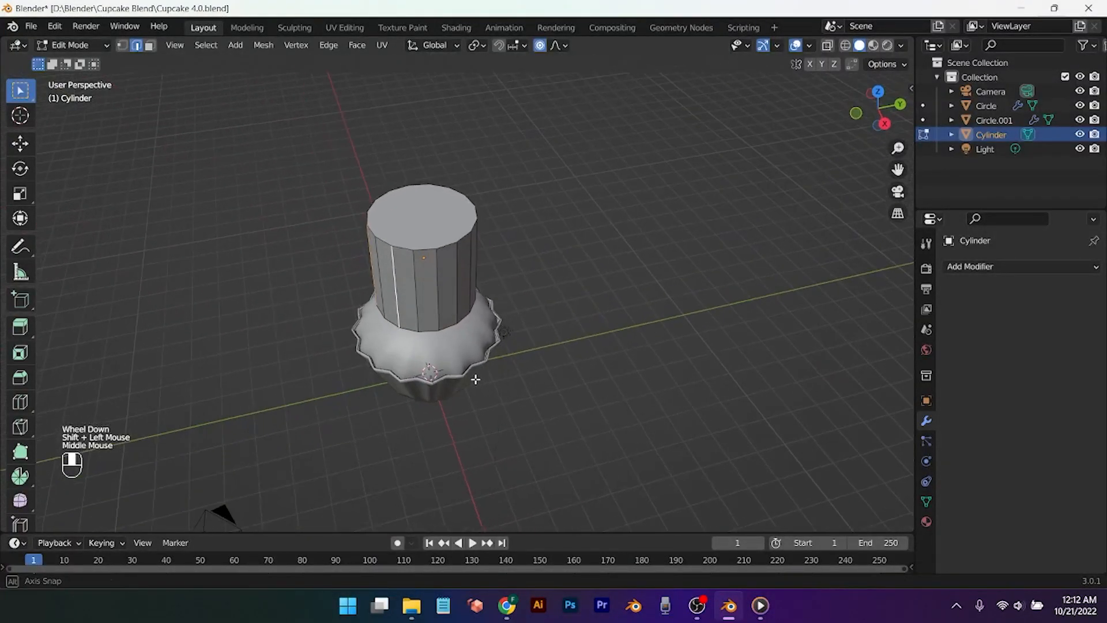
shift+click(433, 297)
middle_drag(594, 329, 603, 284)
shift+click(477, 290)
scroll(601, 286, up, 1)
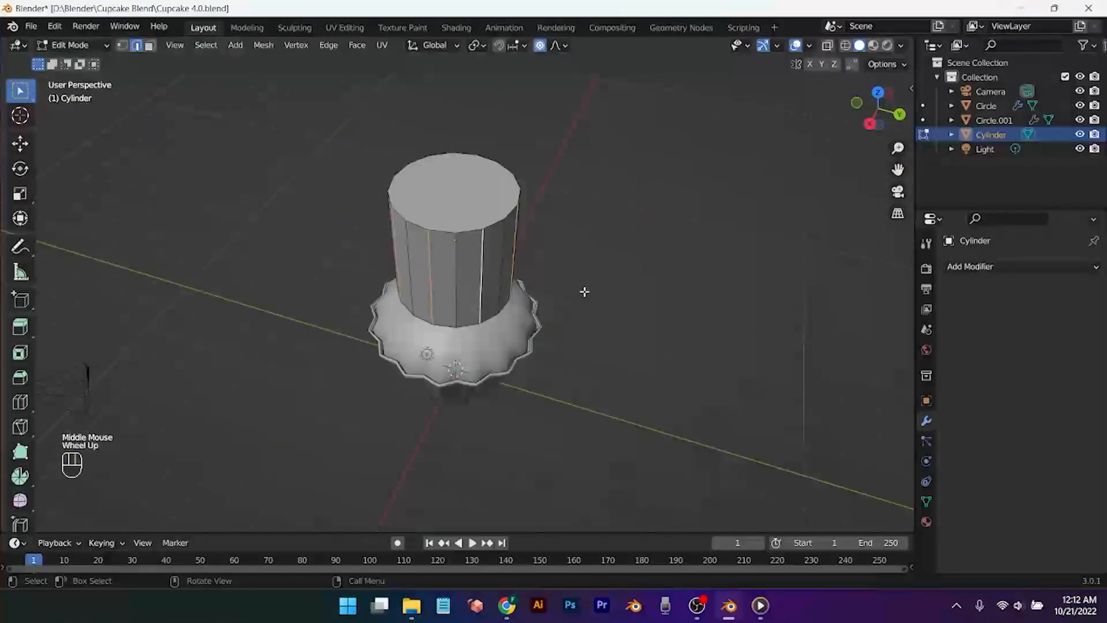
Step: Scale the selected edges inward to 0.764 horizontally, forming an eight-pointed star
key(s)
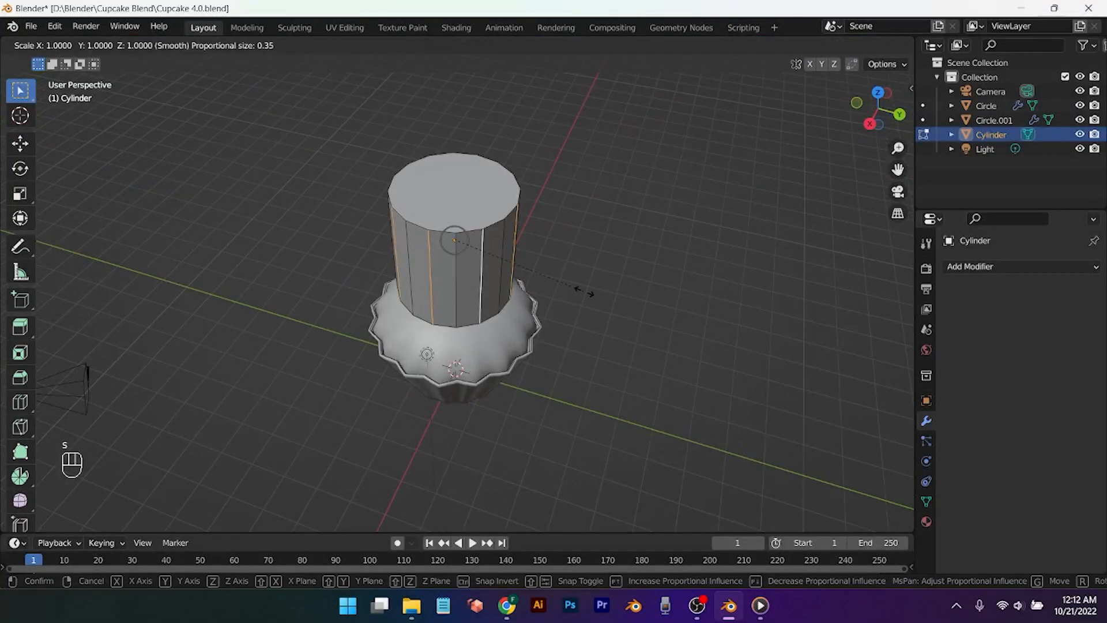
key(shift+z)
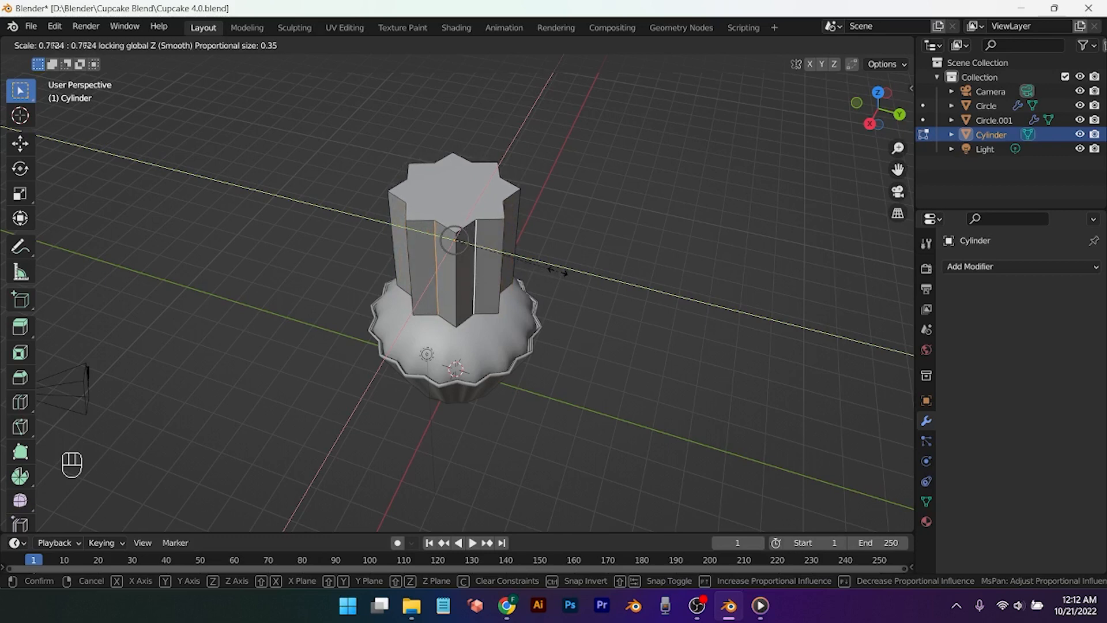
click(557, 271)
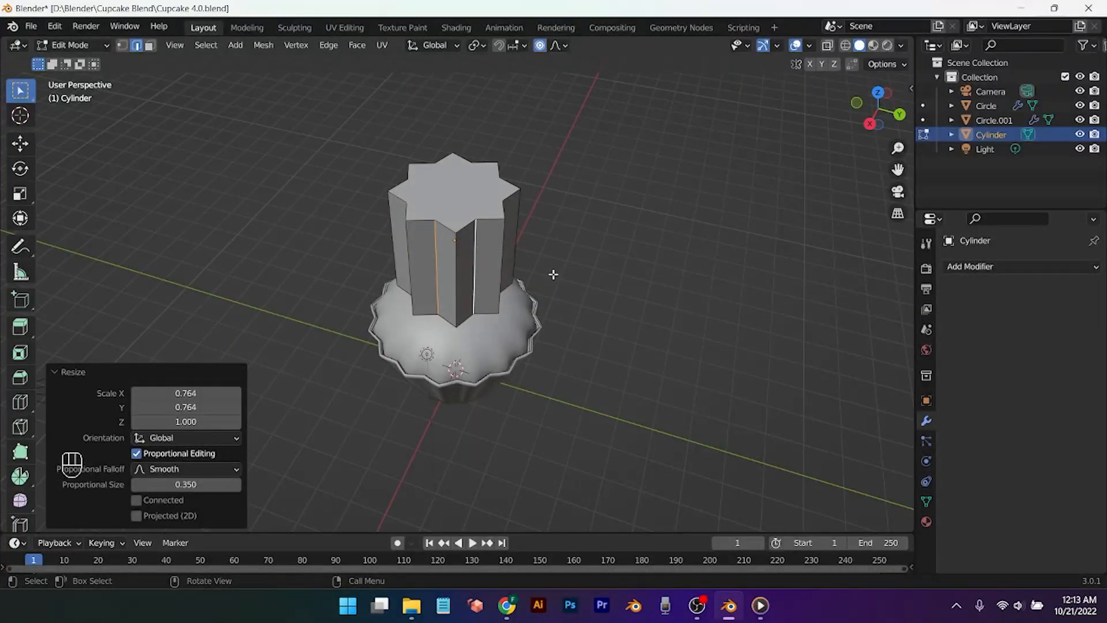
click(929, 501)
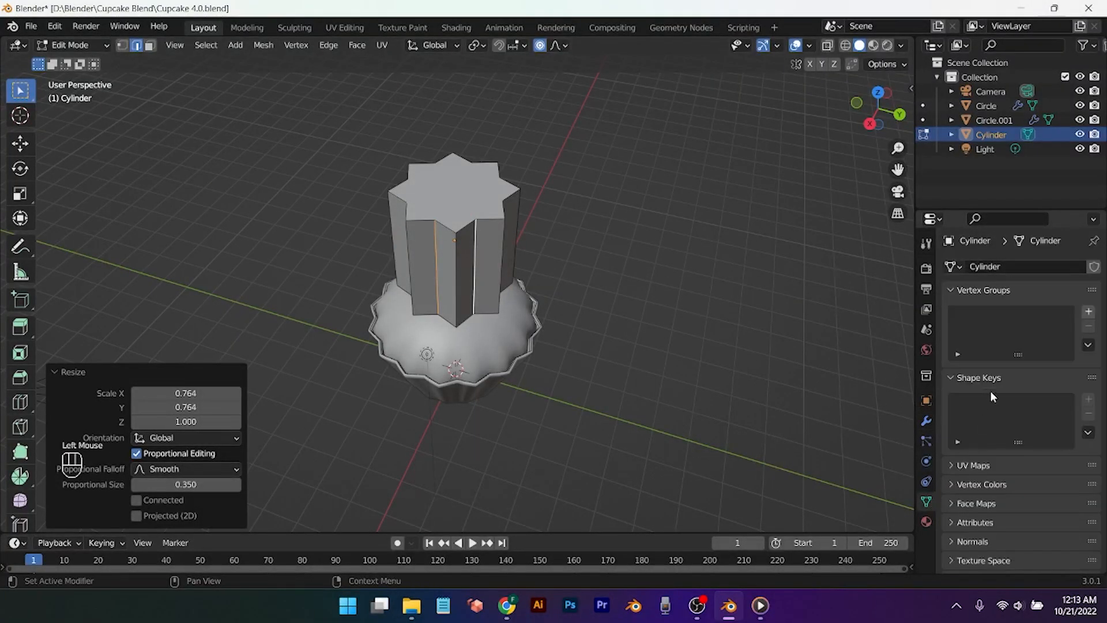
Step: Add a vertex group and a Simple Deform Twist modifier on the Z axis
click(1088, 311)
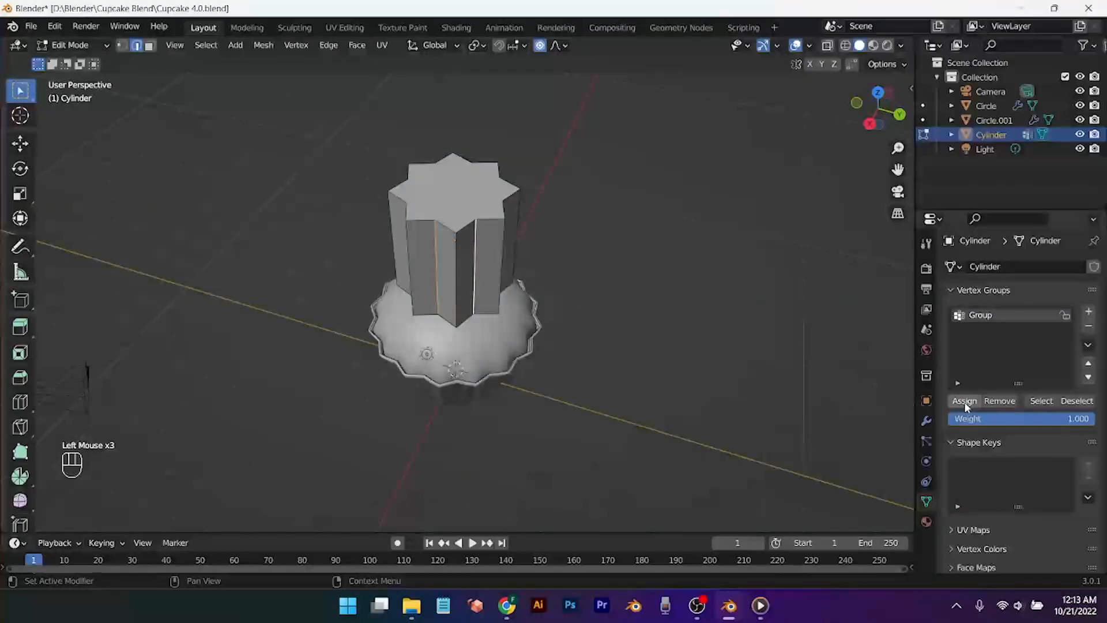
click(927, 422)
click(1003, 268)
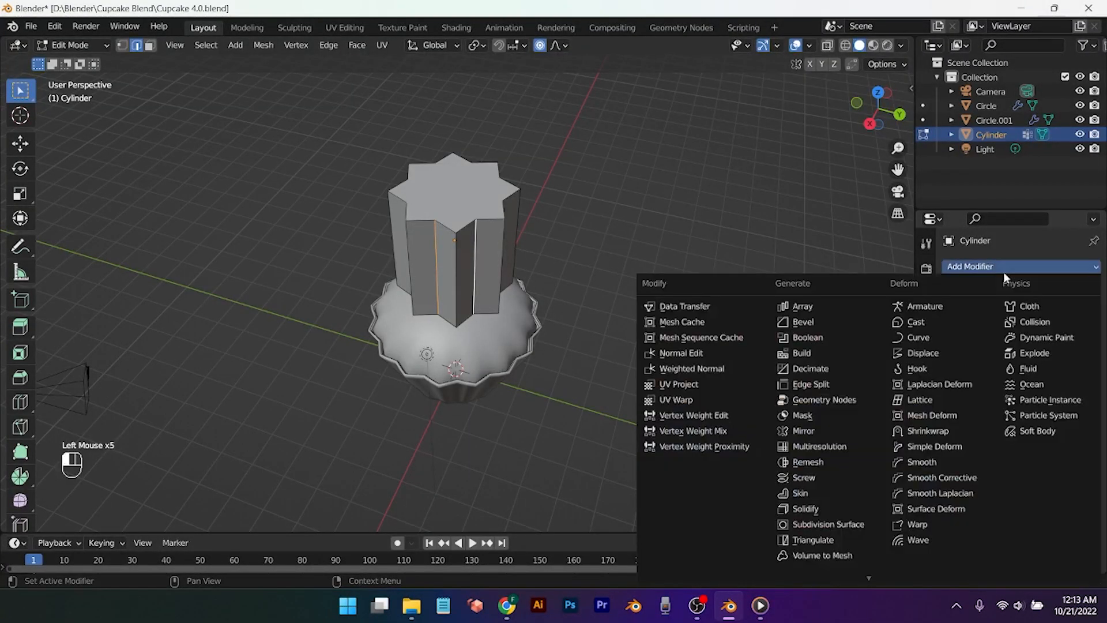
click(928, 446)
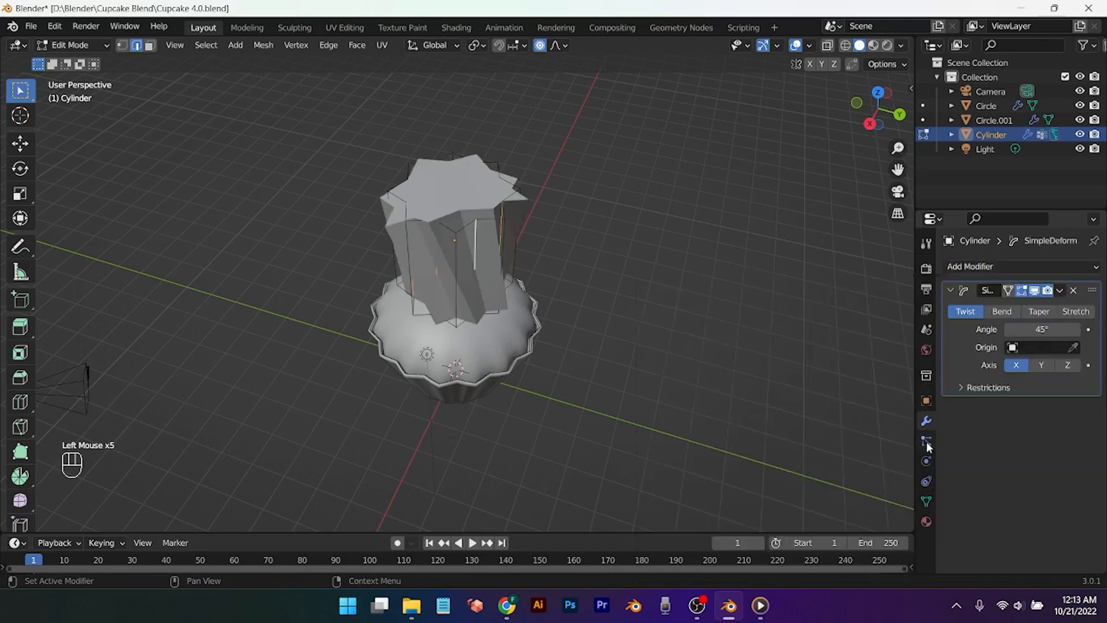
click(1068, 366)
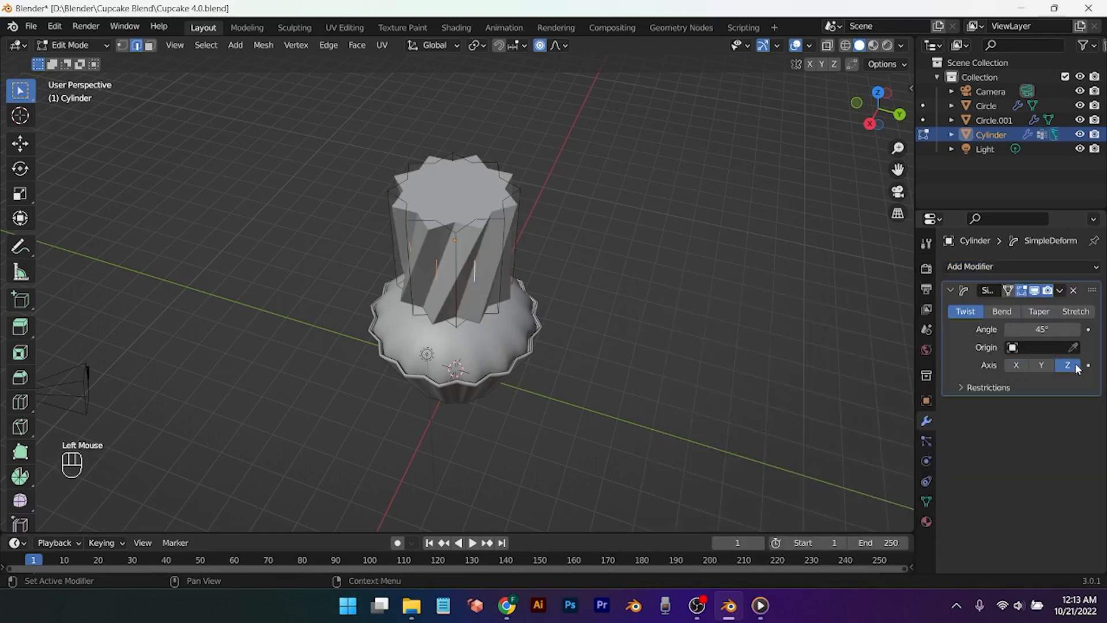
Step: Add a second Simple Deform modifier set to Taper on Z with factor -0.785
click(1063, 270)
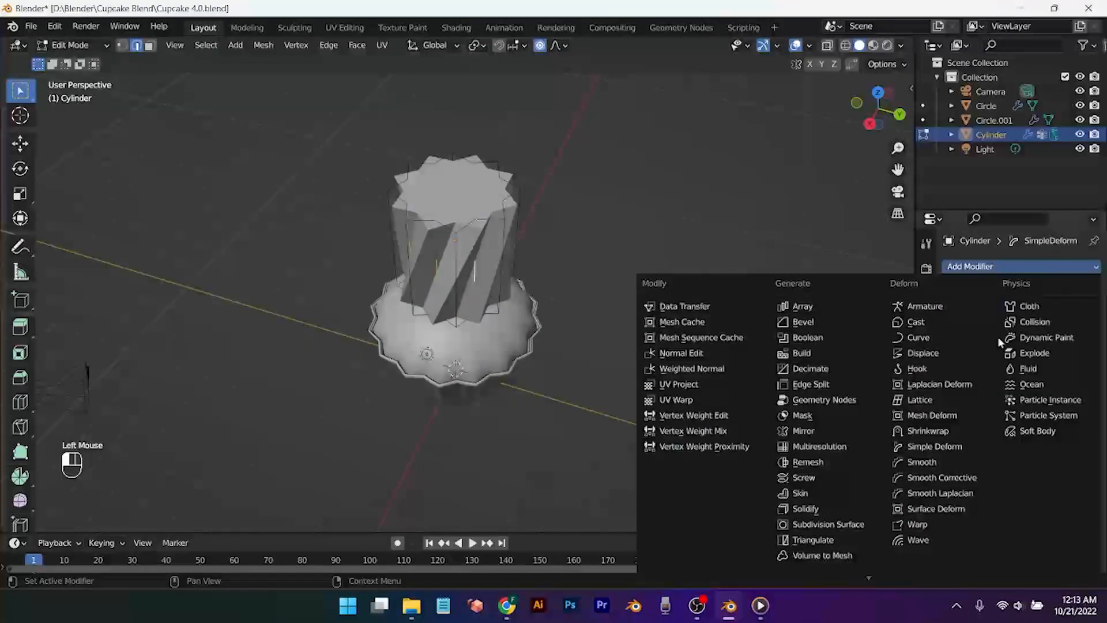
click(944, 450)
click(1066, 481)
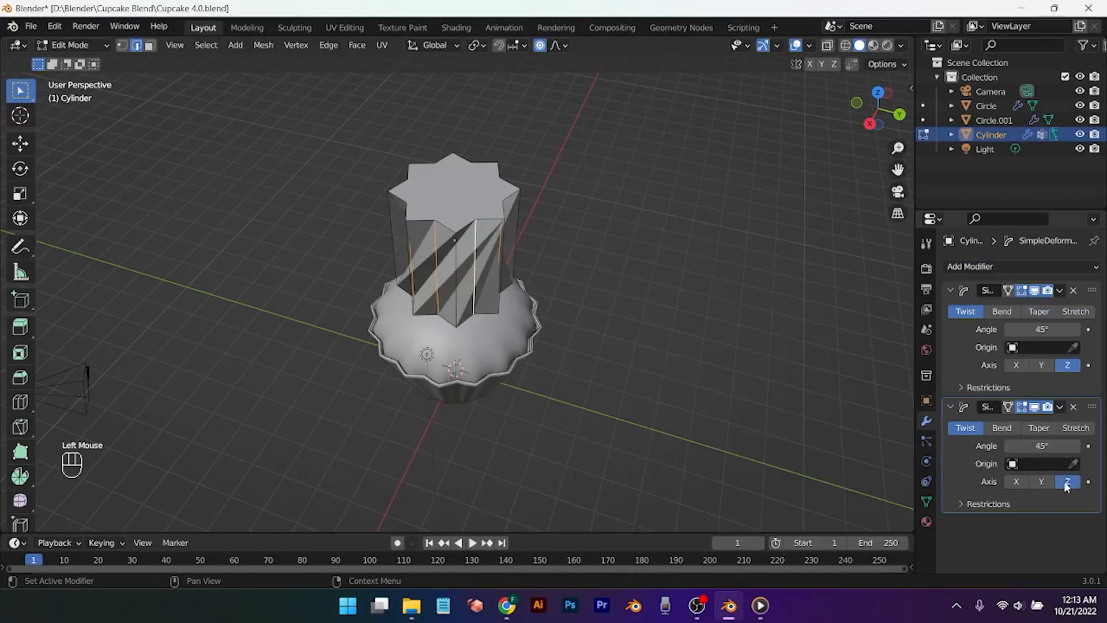
click(1040, 434)
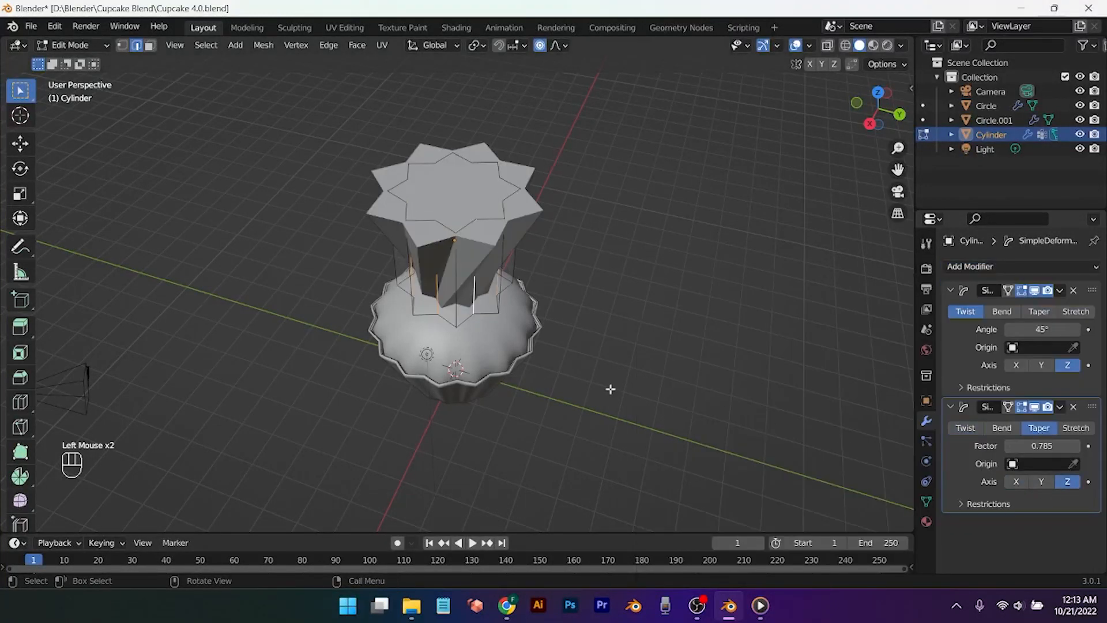
middle_drag(610, 388, 671, 374)
click(1042, 446)
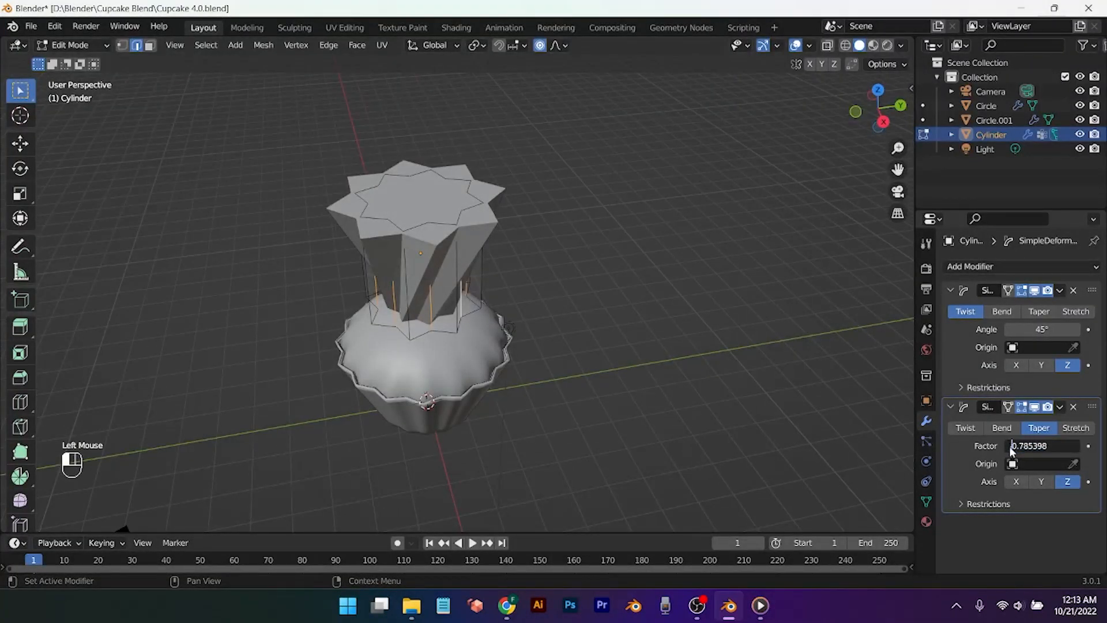
text(-)
key(Return)
middle_drag(508, 426, 541, 448)
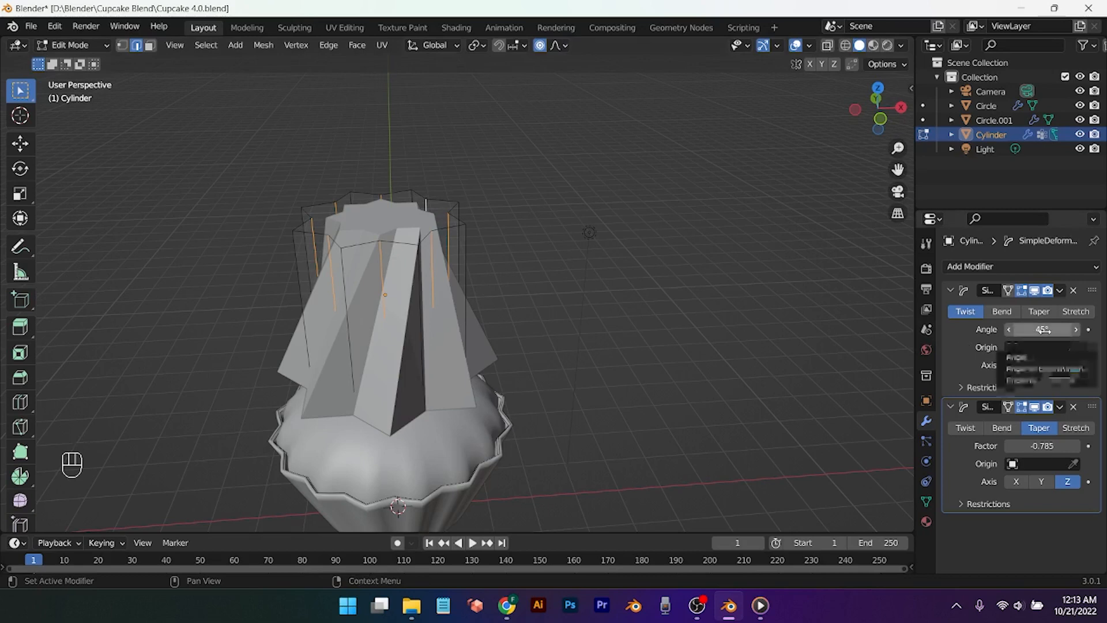
Step: Set the twist angle to 175° so the shape spirals upward
drag(1032, 331, 1106, 330)
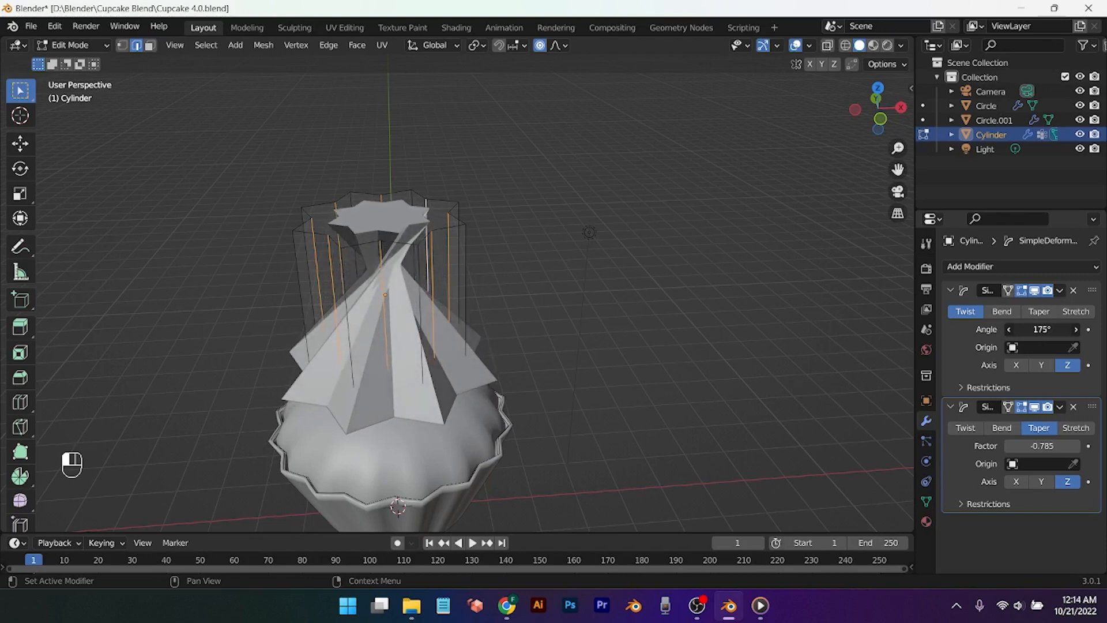
key(ctrl+r)
scroll(409, 381, up, 18)
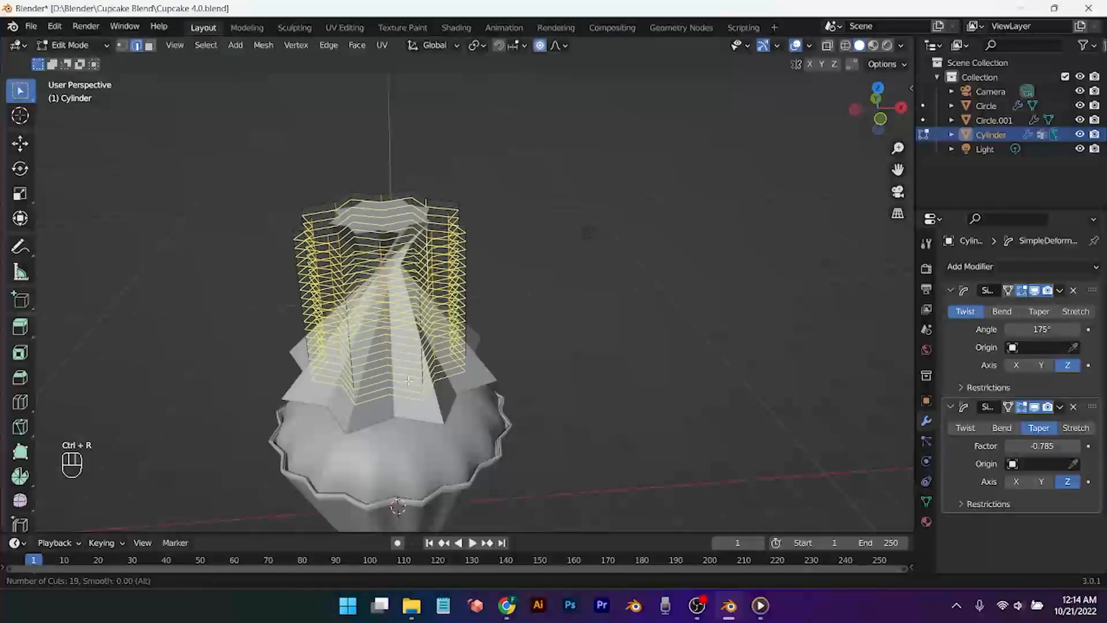
Step: Add 19 loop cuts around the twisted cylinder
click(408, 380)
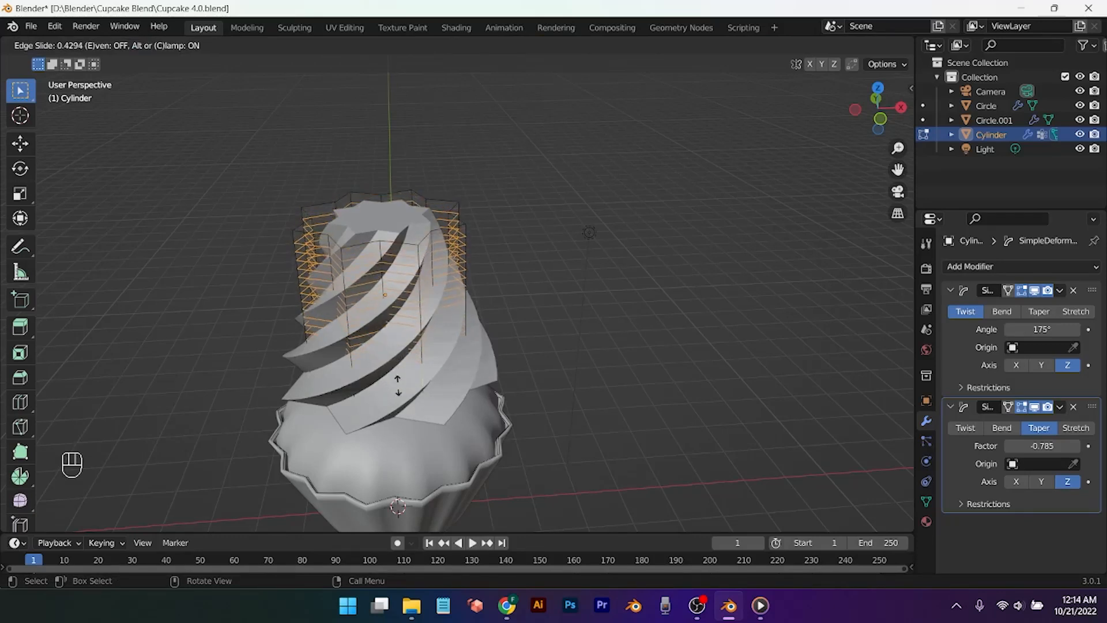
click(402, 375)
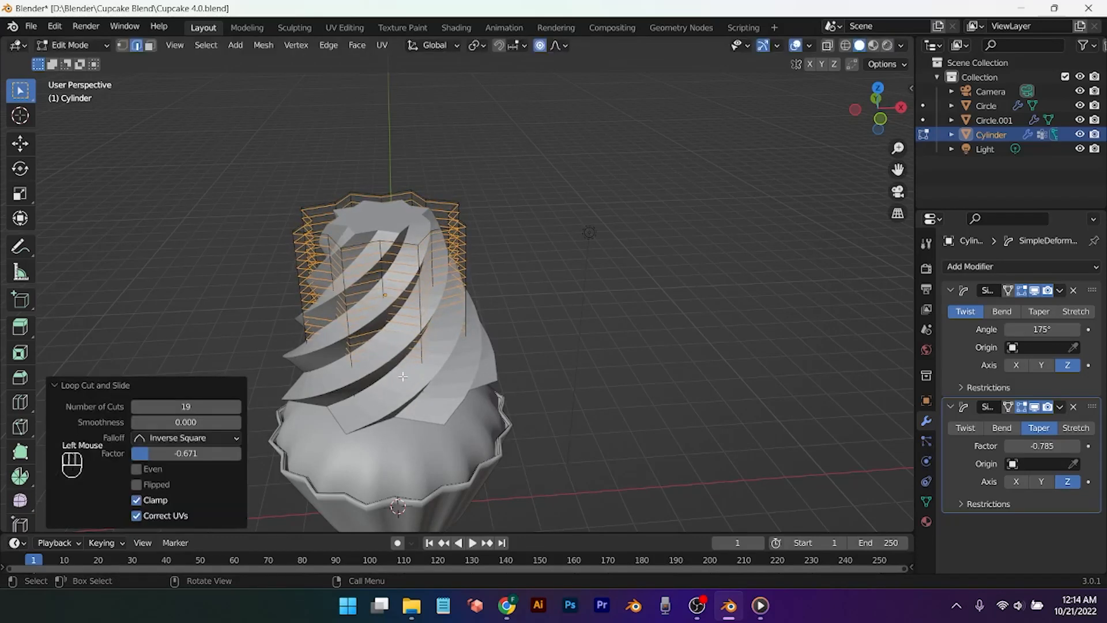
middle_drag(359, 408, 438, 398)
Step: Add a Subdivision Surface modifier (viewport 1, render 2), then deselect all geometry
click(1006, 267)
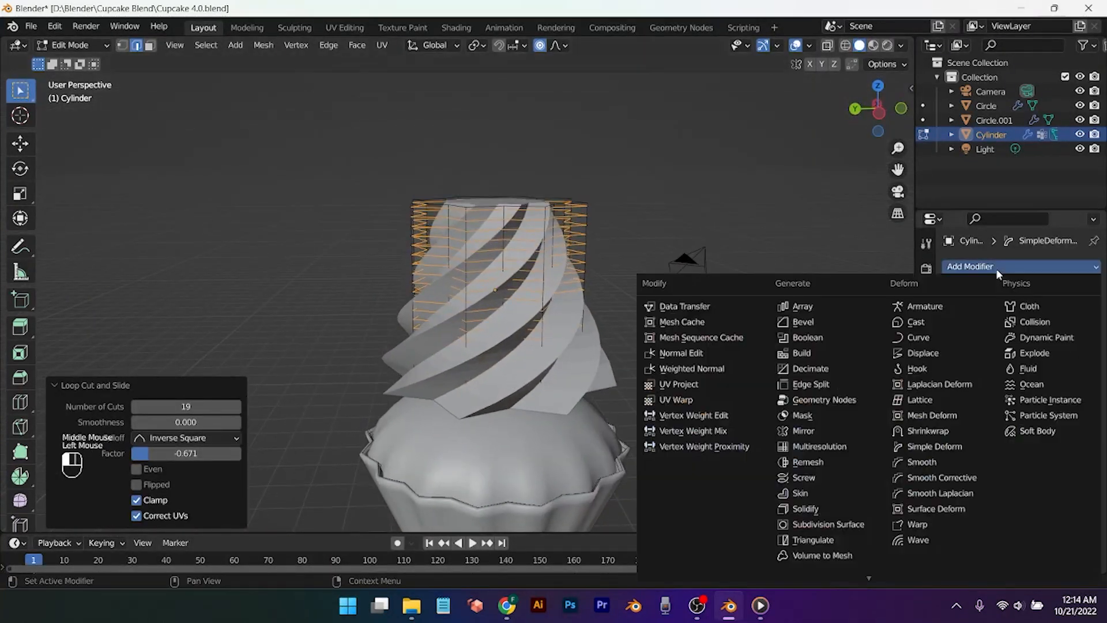
click(854, 523)
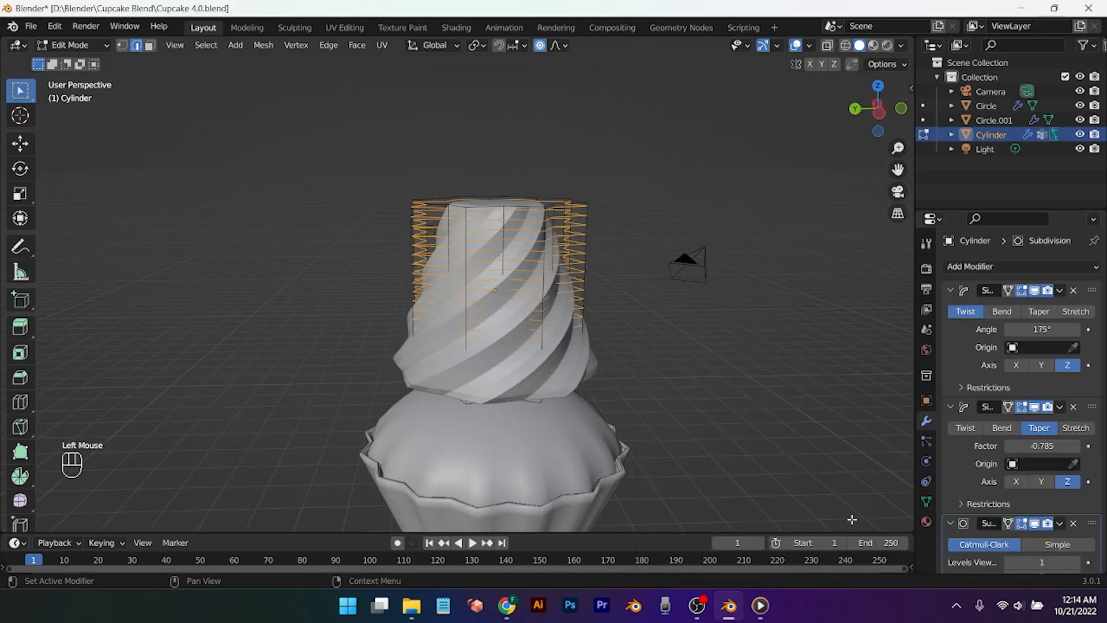
scroll(1029, 497, down, 2)
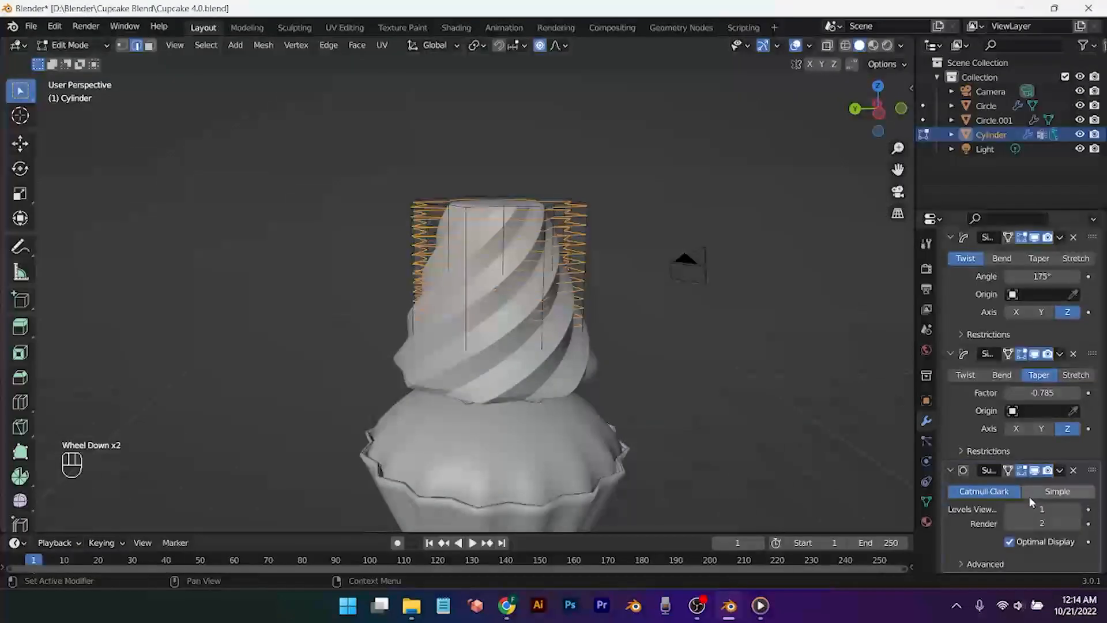
middle_drag(603, 432, 646, 415)
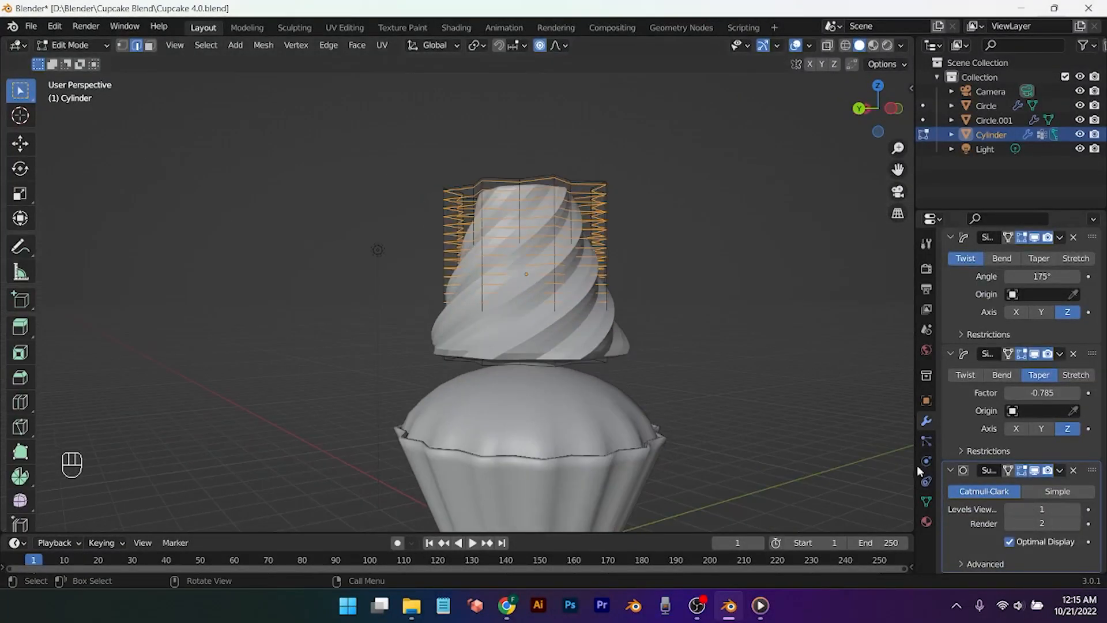
click(927, 501)
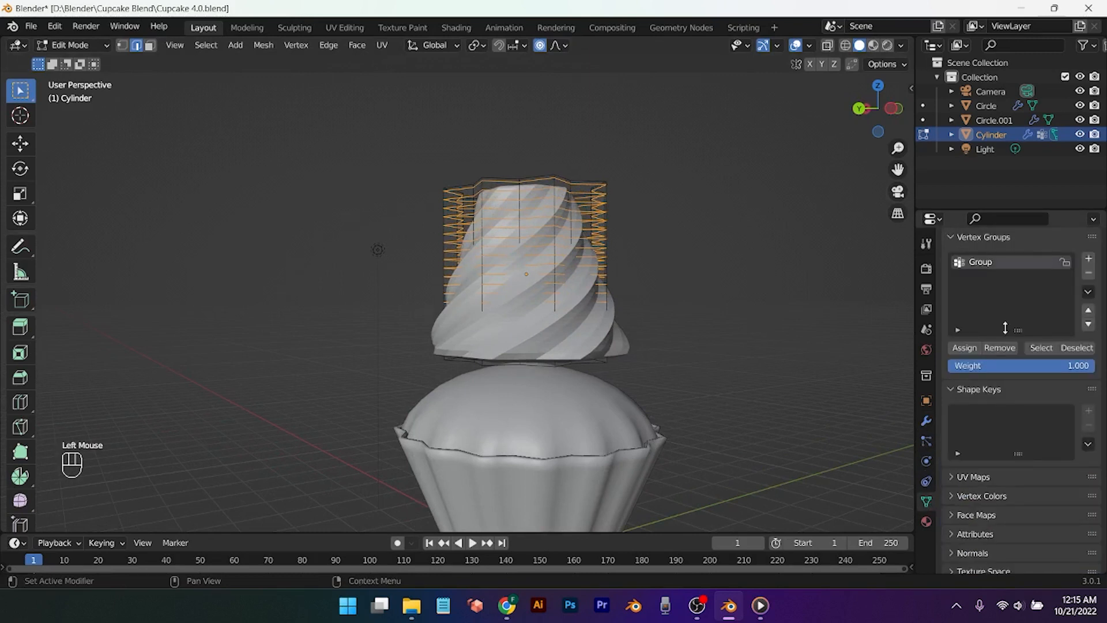
click(1036, 351)
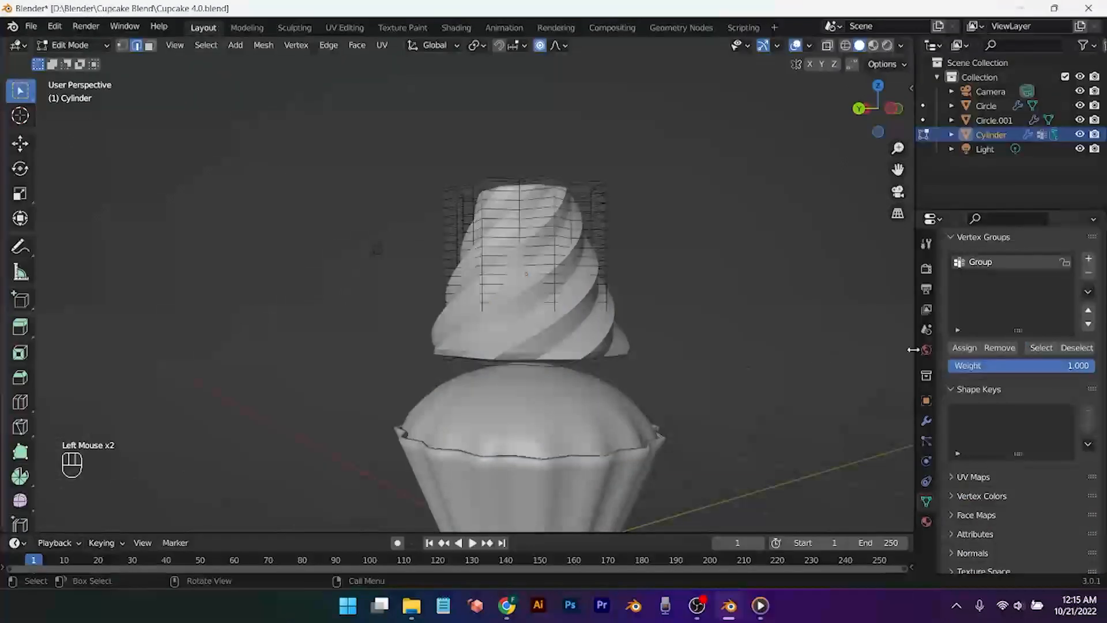
middle_drag(630, 348, 668, 396)
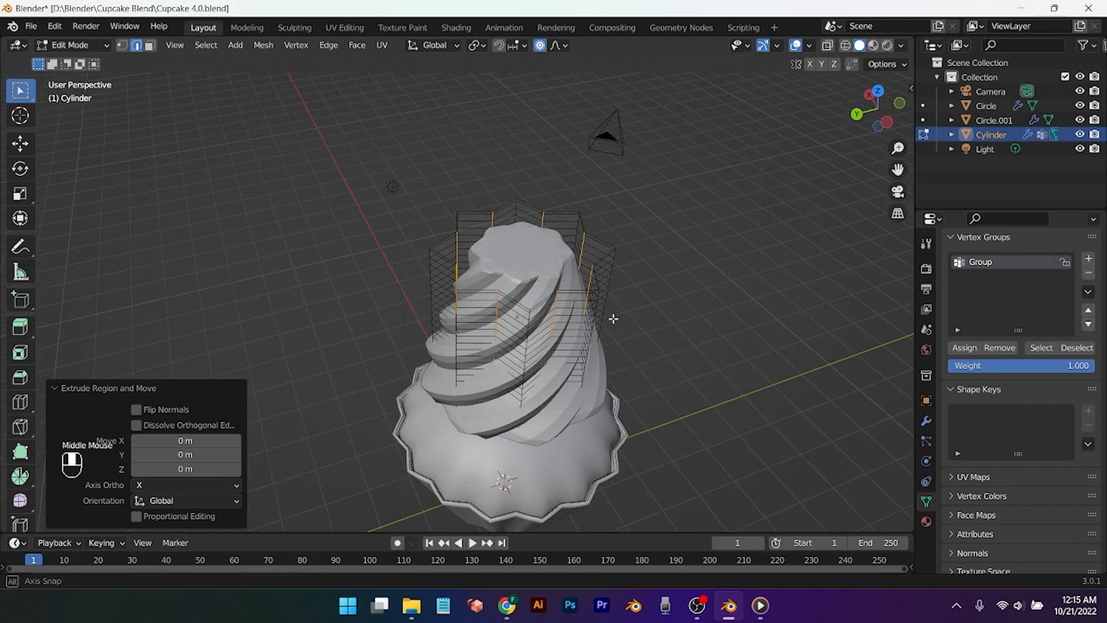
Step: In face select mode, select the frosting's vertex group and top face, shrinking it slightly
scroll(612, 317, down, 1)
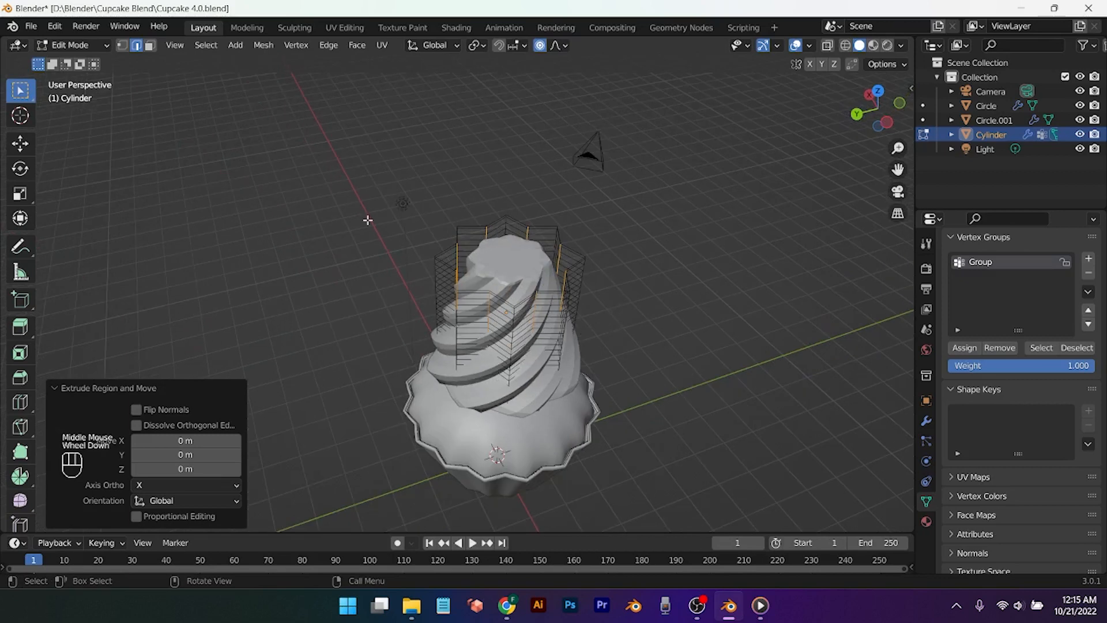
click(152, 46)
scroll(702, 378, up, 2)
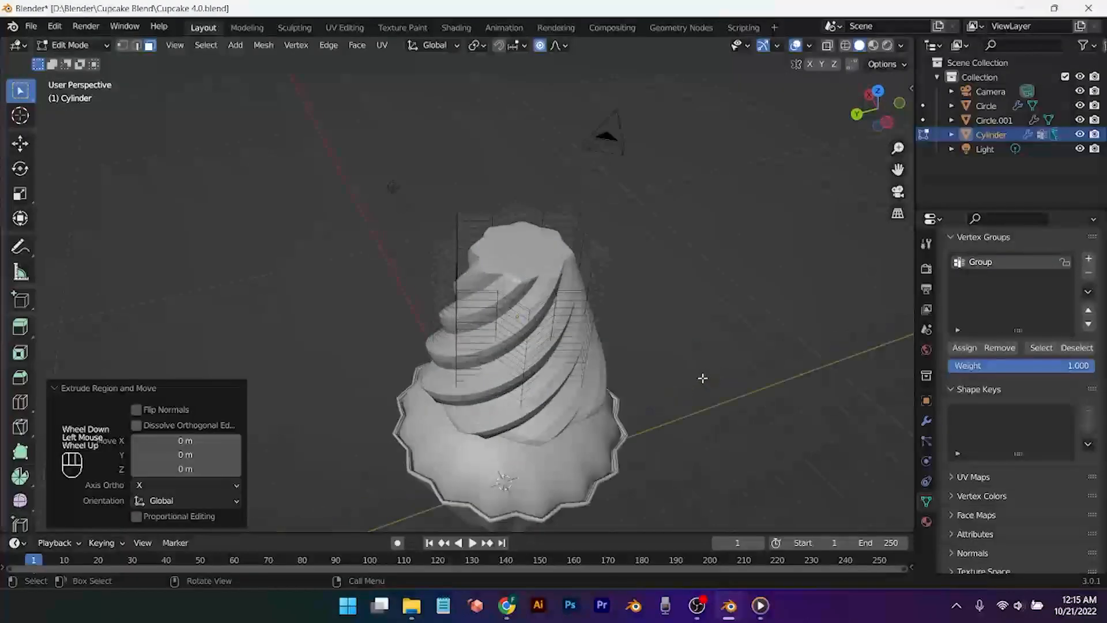
click(1041, 348)
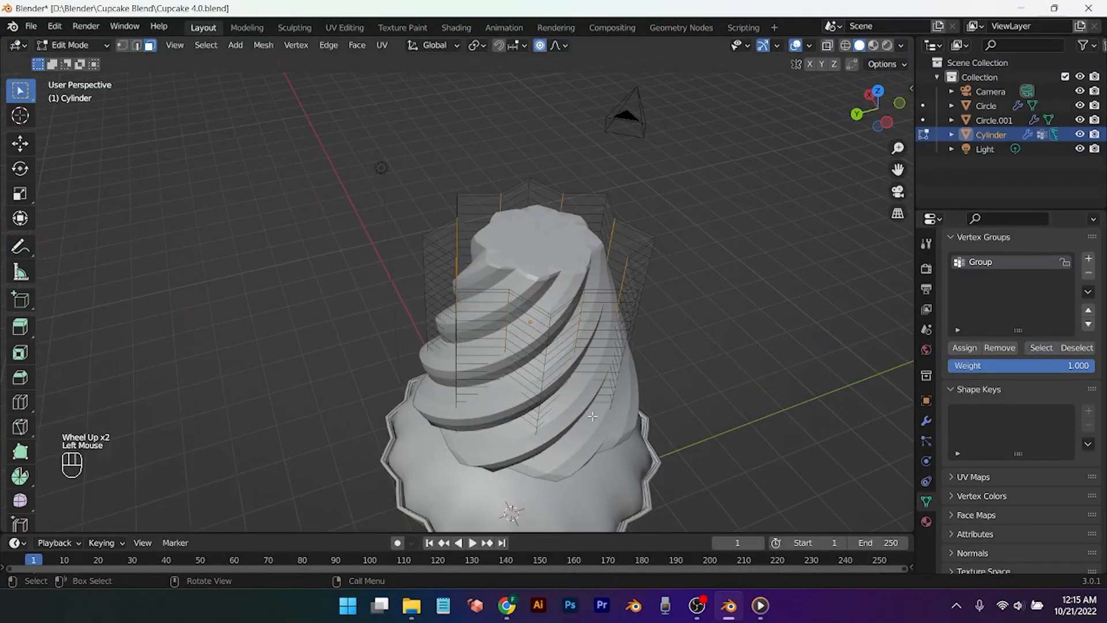
middle_drag(779, 374, 818, 364)
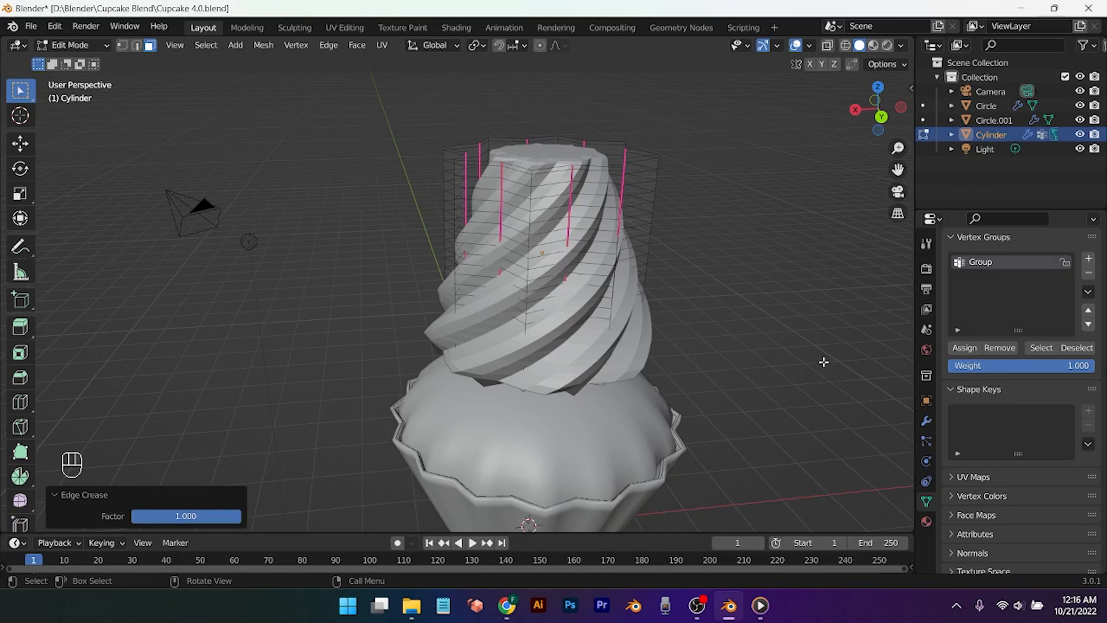
middle_drag(738, 327, 626, 226)
scroll(626, 227, down, 1)
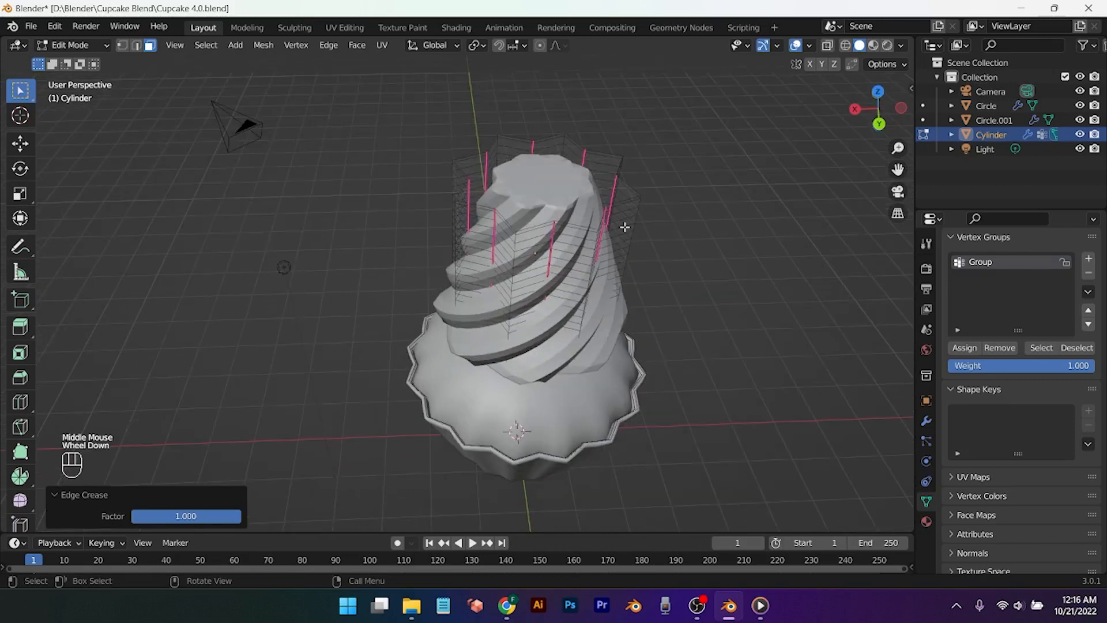
click(568, 190)
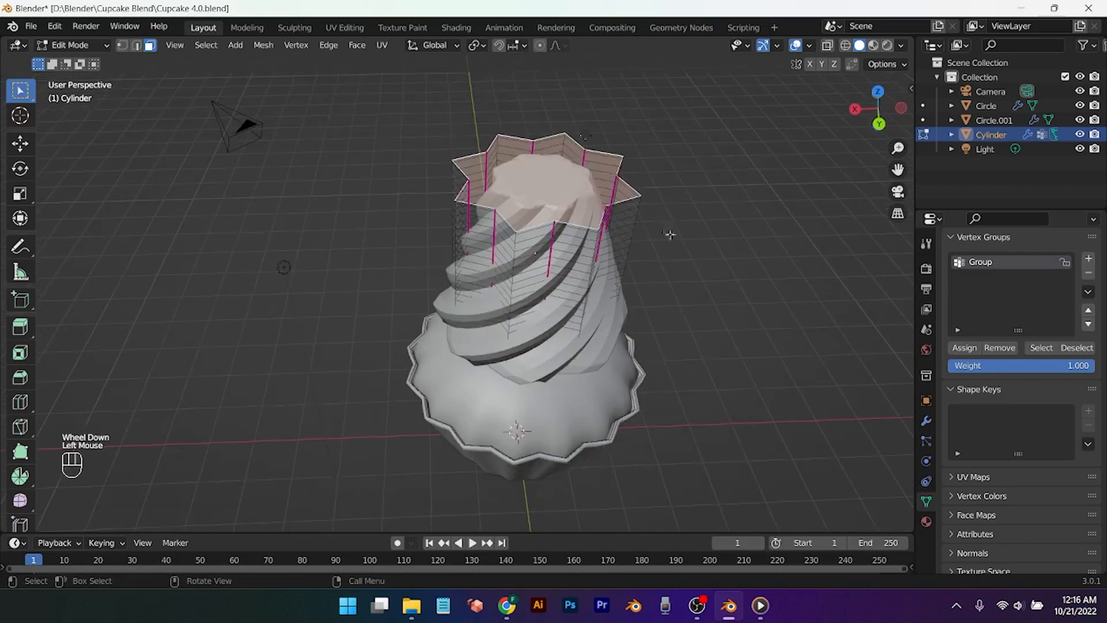
key(s)
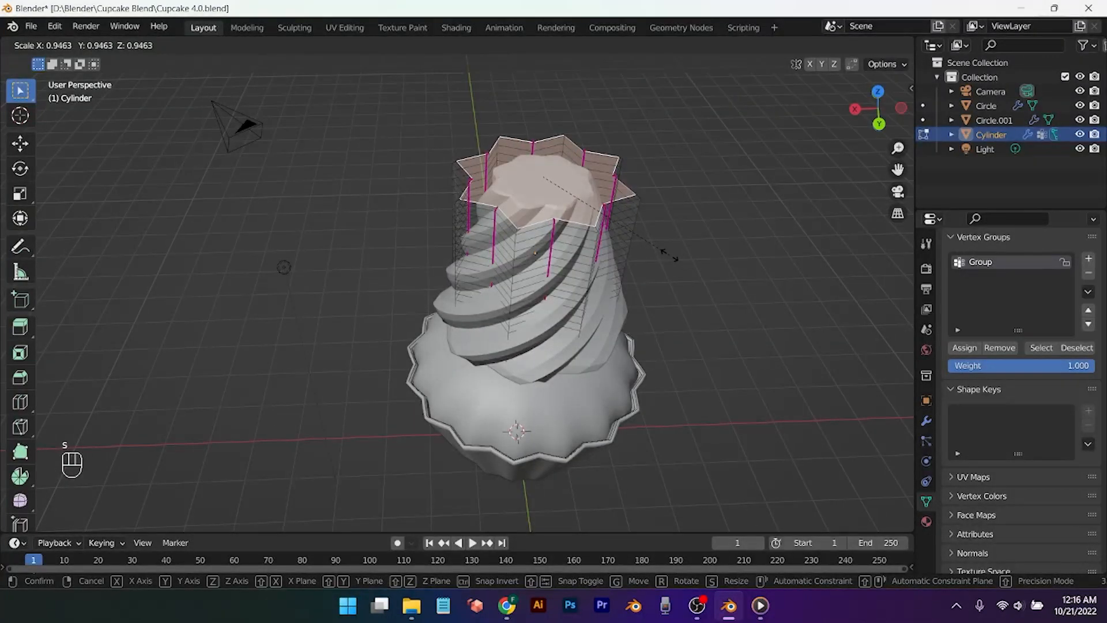
click(616, 168)
Step: Pinch the frosting top in to 0.620 with smooth proportional editing, size 0.35
click(541, 45)
click(554, 46)
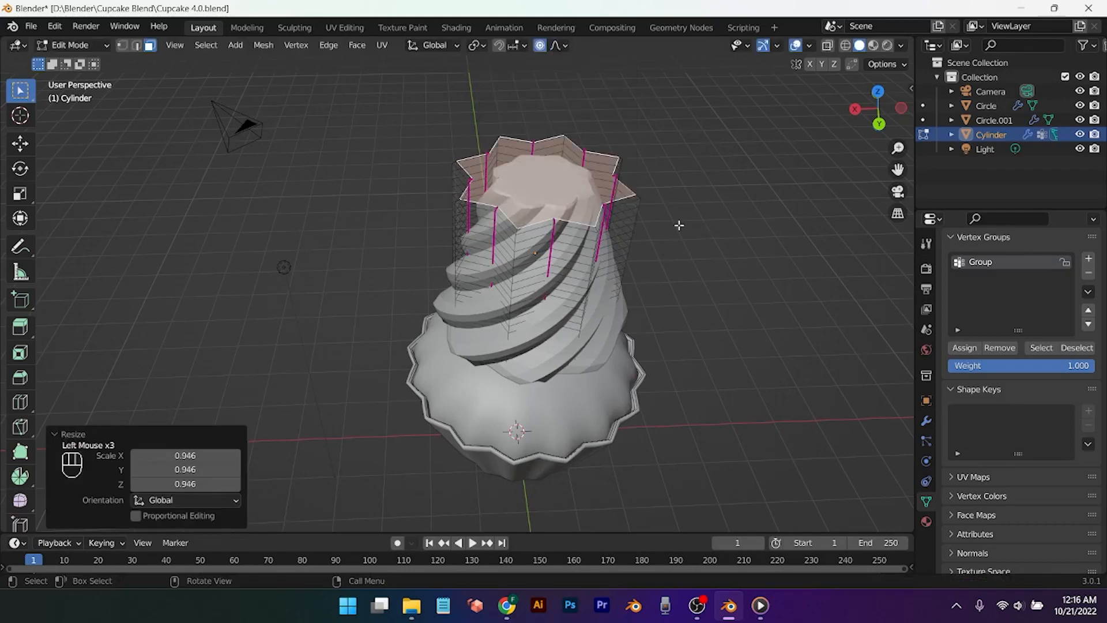
key(s)
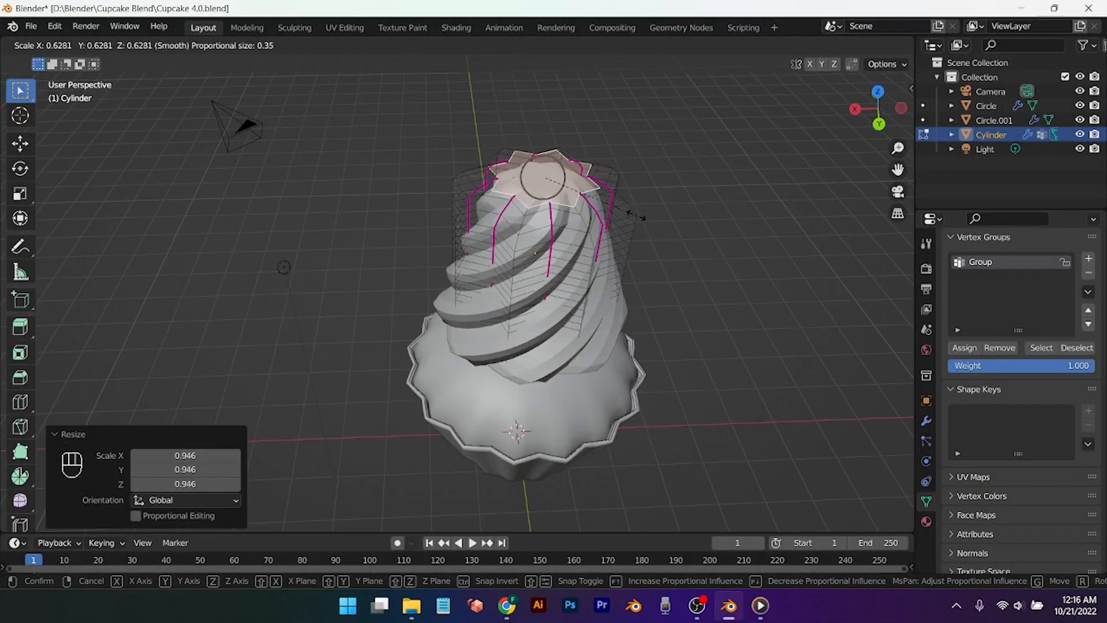
click(634, 216)
middle_drag(634, 216, 712, 260)
key(Tab)
key(s)
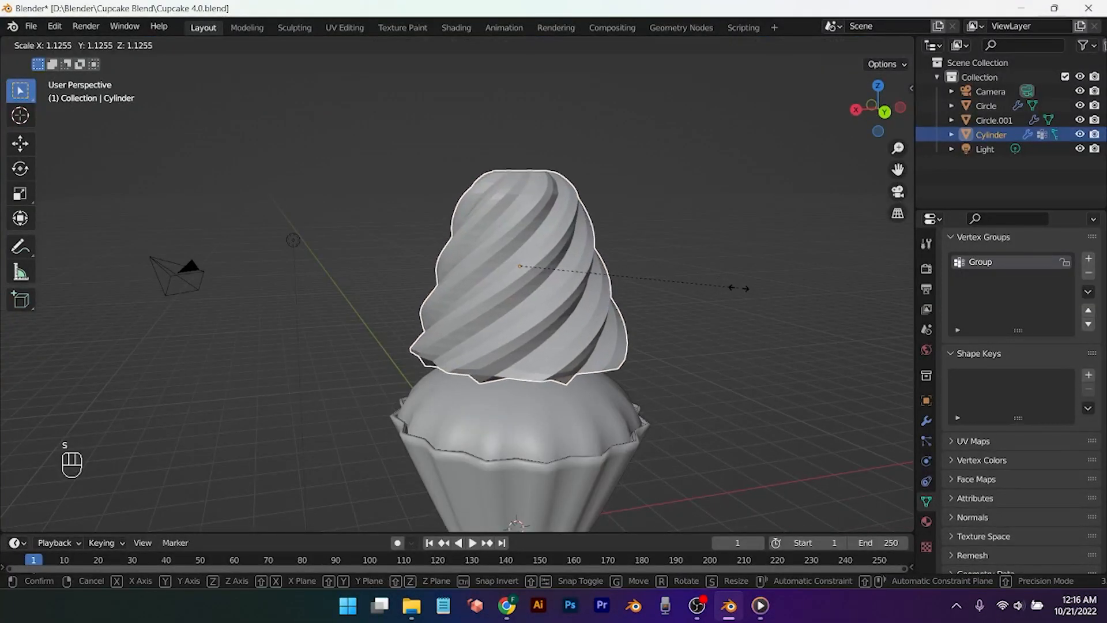
Step: Enlarge the frosting to 1.126 and raise its twist angle to 222°
click(728, 287)
middle_drag(728, 287, 721, 375)
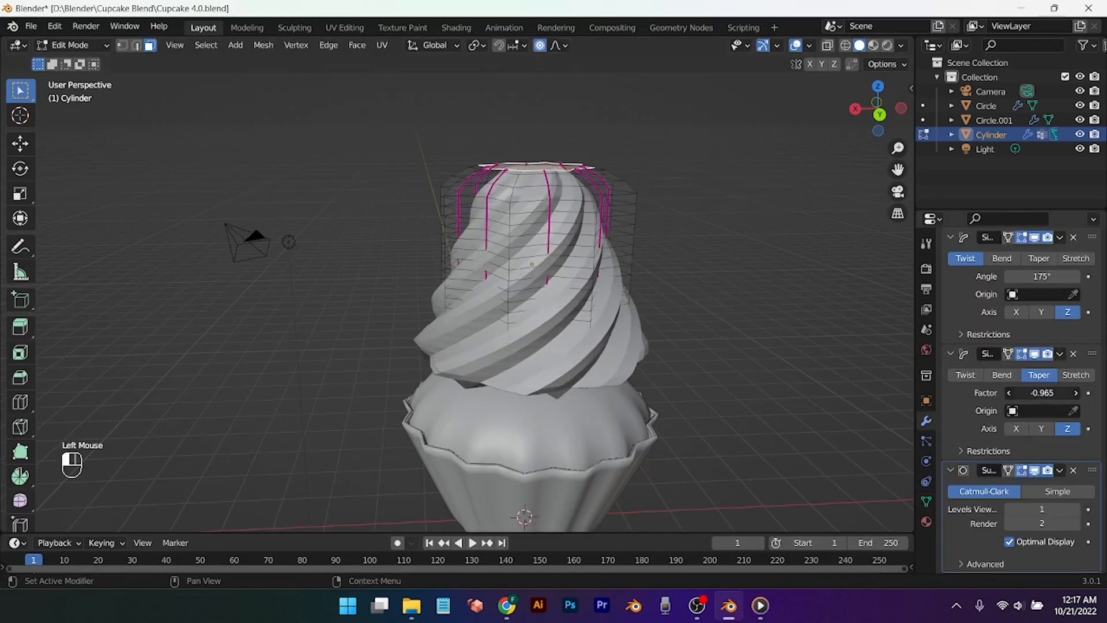
drag(1042, 392, 1010, 393)
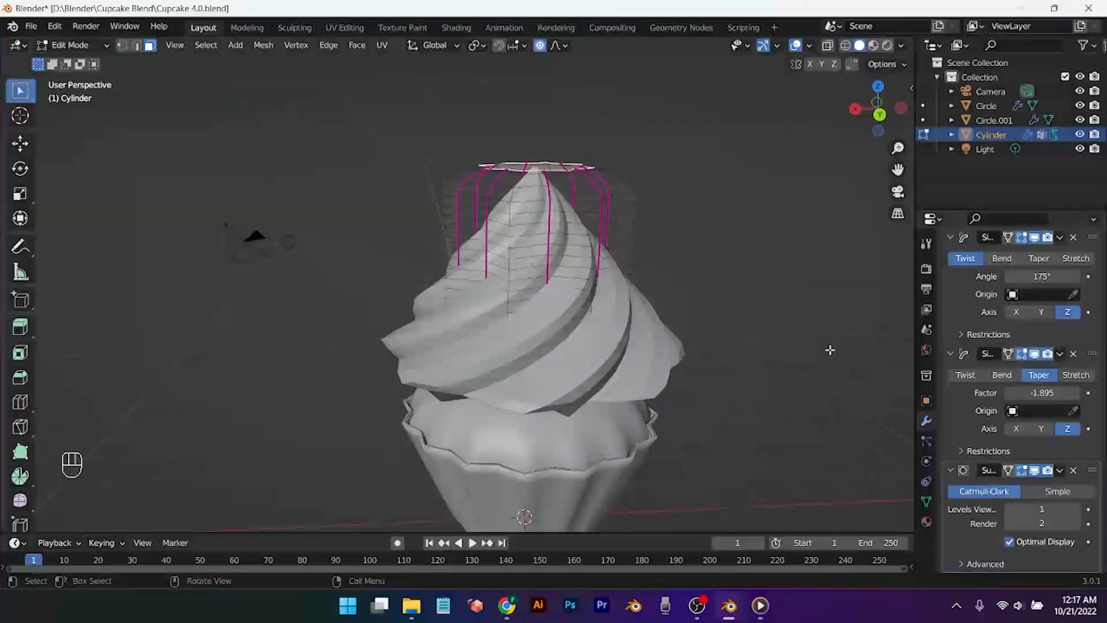
key(Tab)
mouse_move(1041, 276)
mouse_down()
mouse_move(1061, 276)
mouse_move(1035, 277)
mouse_up()
scroll(635, 350, down, 1)
scroll(635, 328, down, 1)
middle_drag(638, 309, 615, 365)
Step: Shrink the frosting to 0.778, lower it onto the cup, then enlarge it to 1.05
key(s)
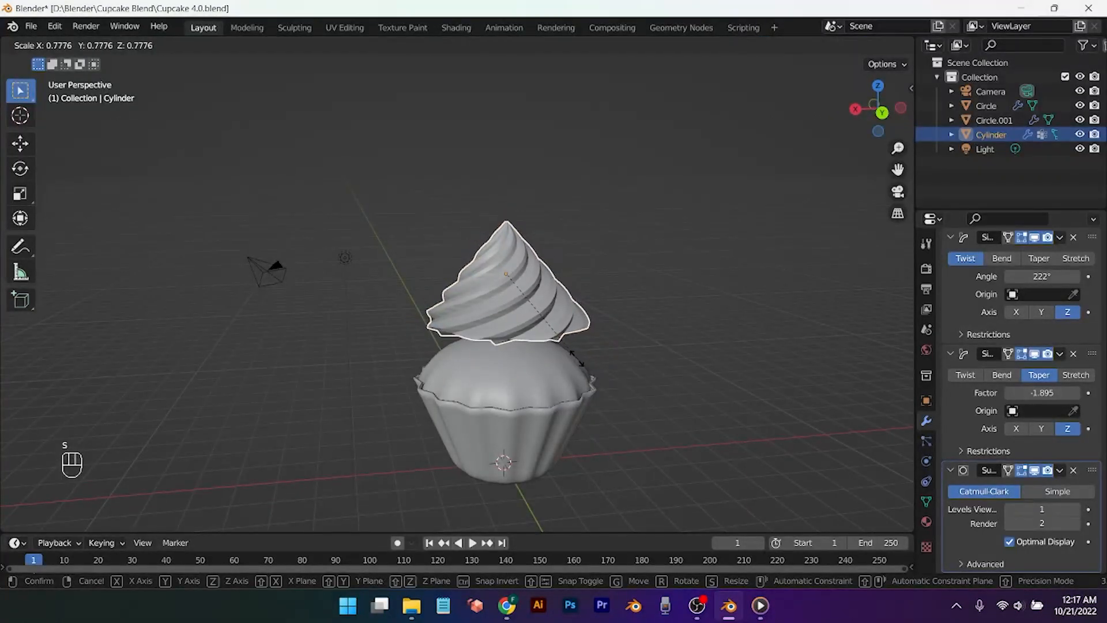
click(577, 359)
key(g)
key(z)
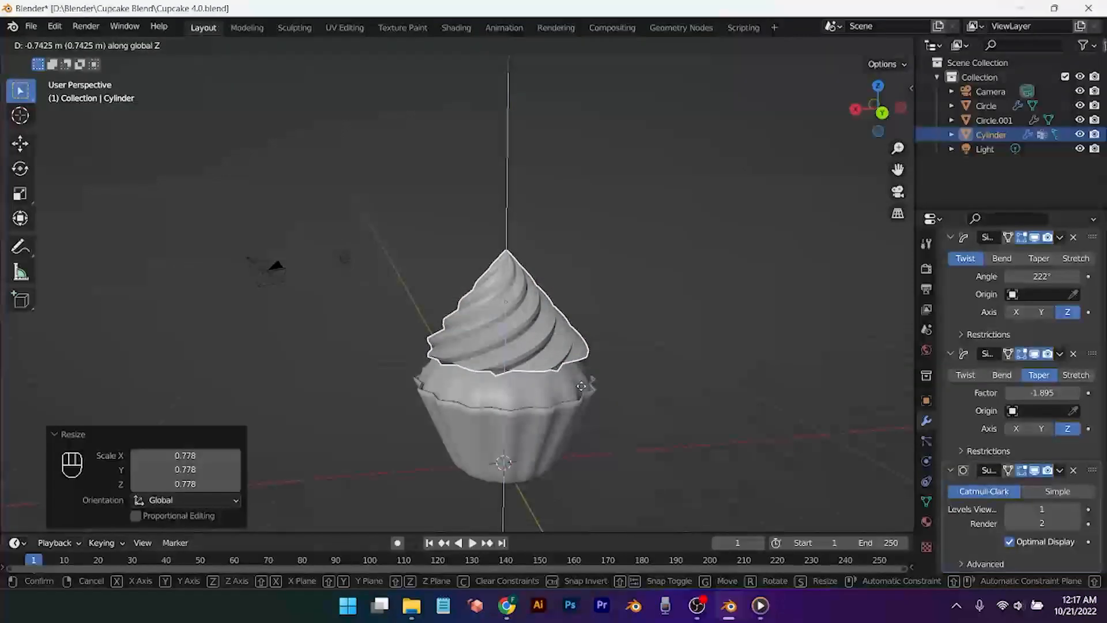
click(578, 380)
key(s)
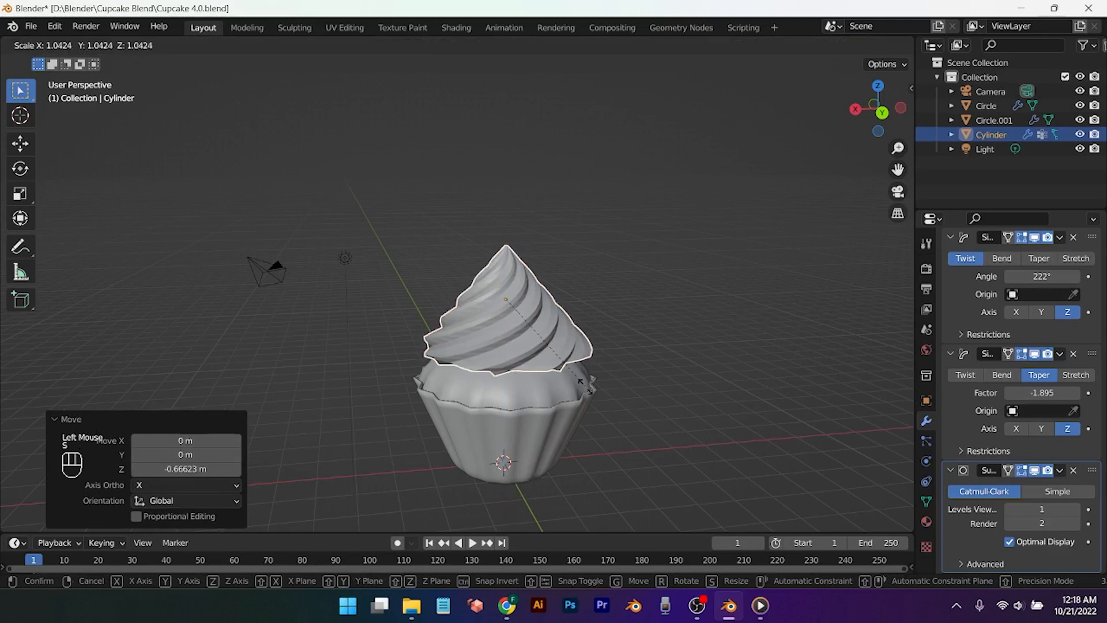
click(586, 385)
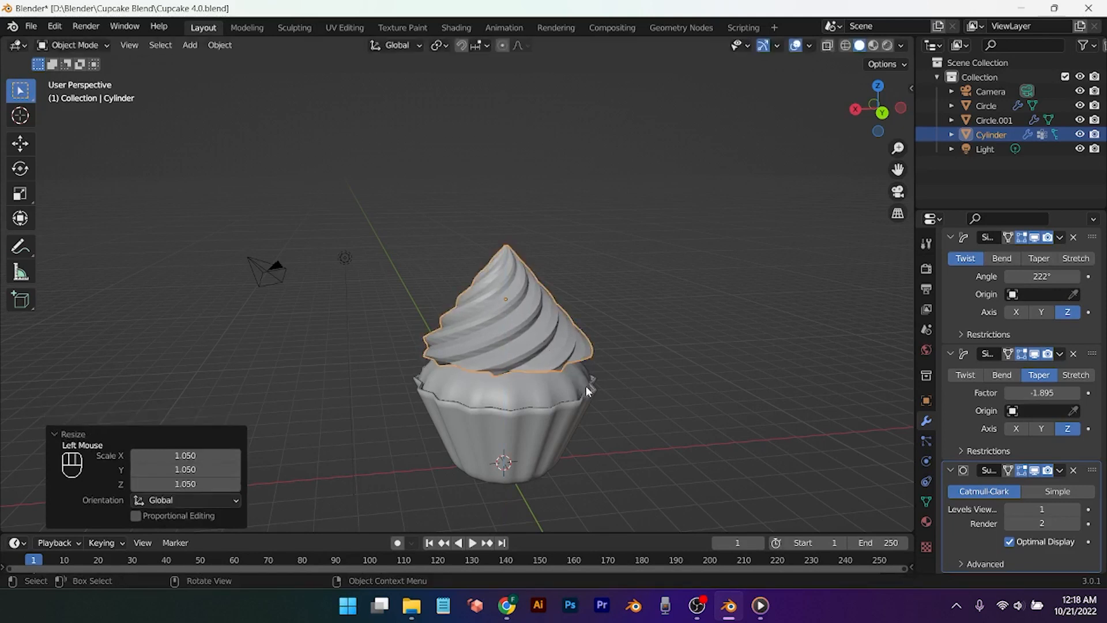
Step: Stretch the frosting taller along Z and shade it smooth
key(s)
key(z)
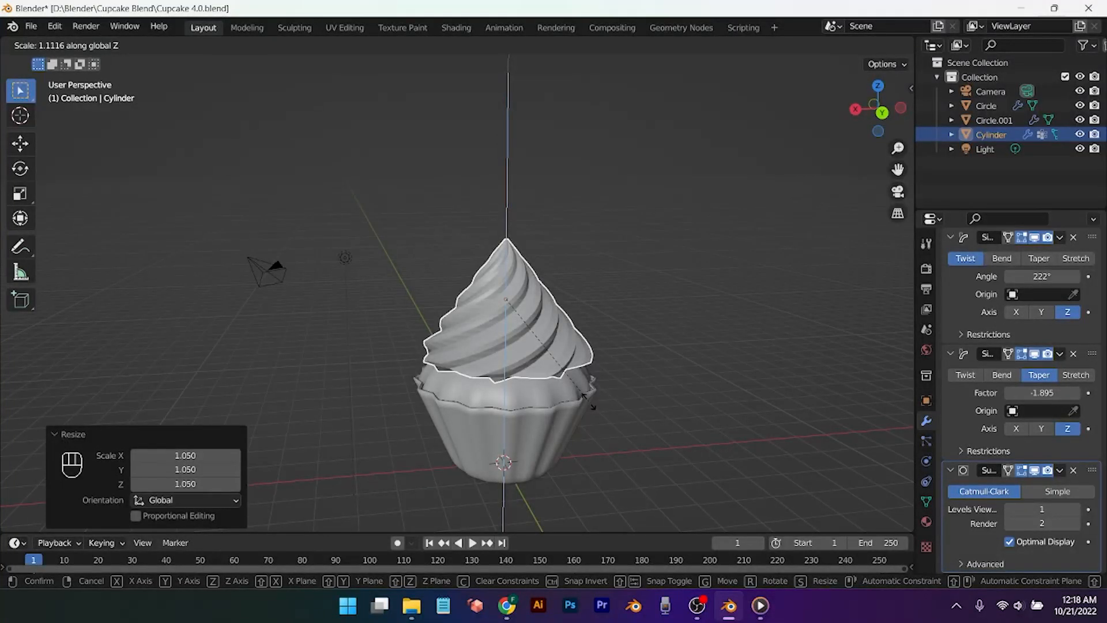
click(619, 397)
middle_drag(619, 396, 698, 367)
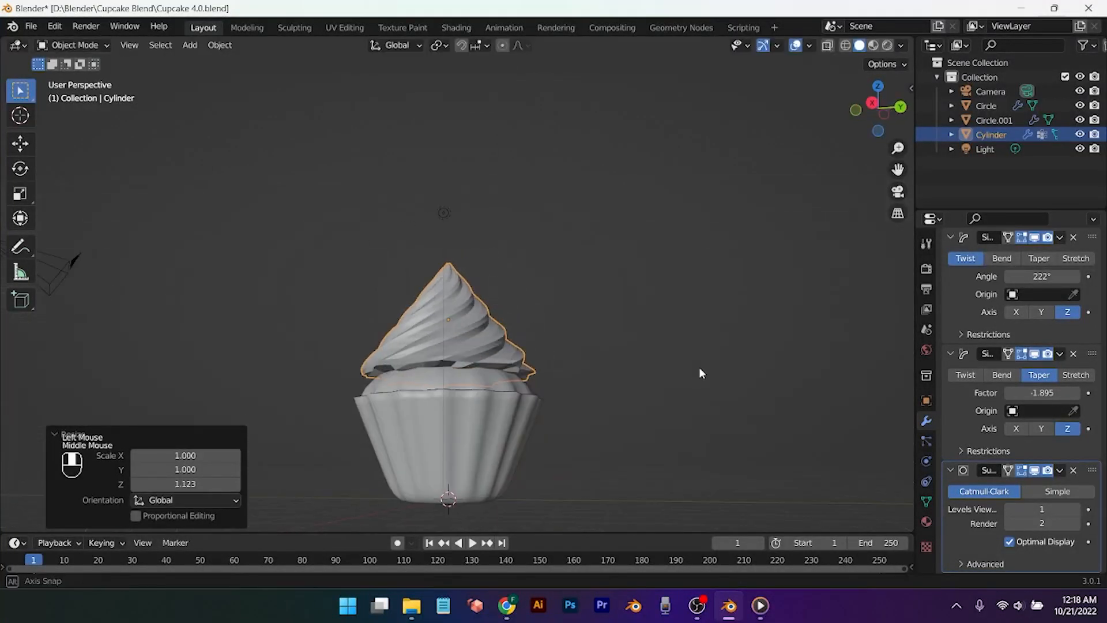
scroll(699, 367, up, 2)
right_click(525, 383)
click(507, 322)
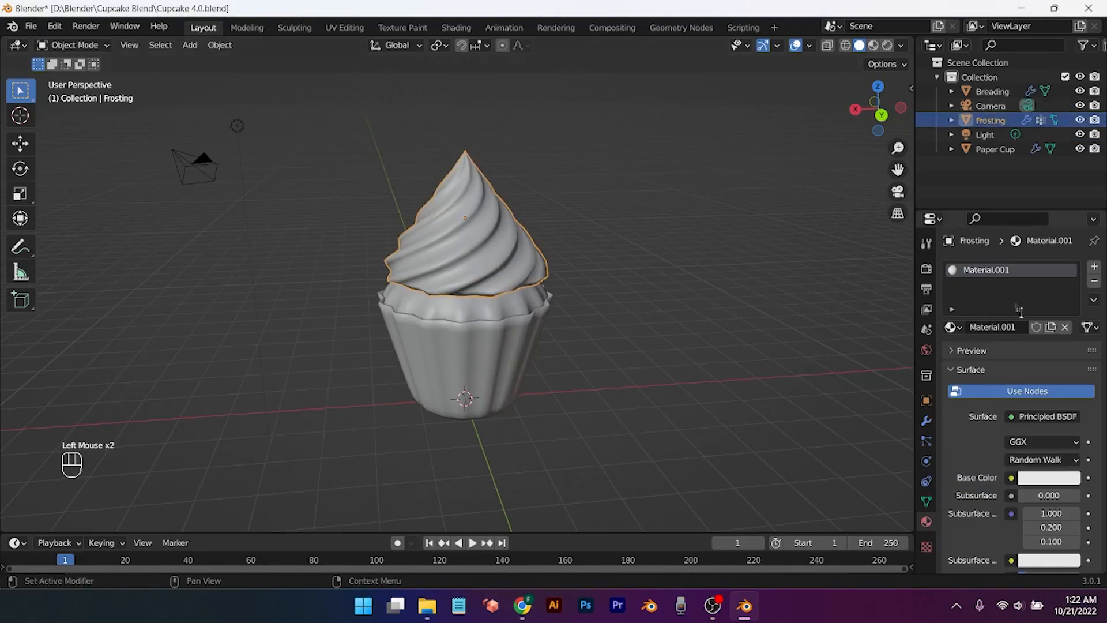
Step: Undo the frosting's material assignment and expand the Frosting object in the outliner
key(ctrl+z)
key(ctrl+z)
key(ctrl+z)
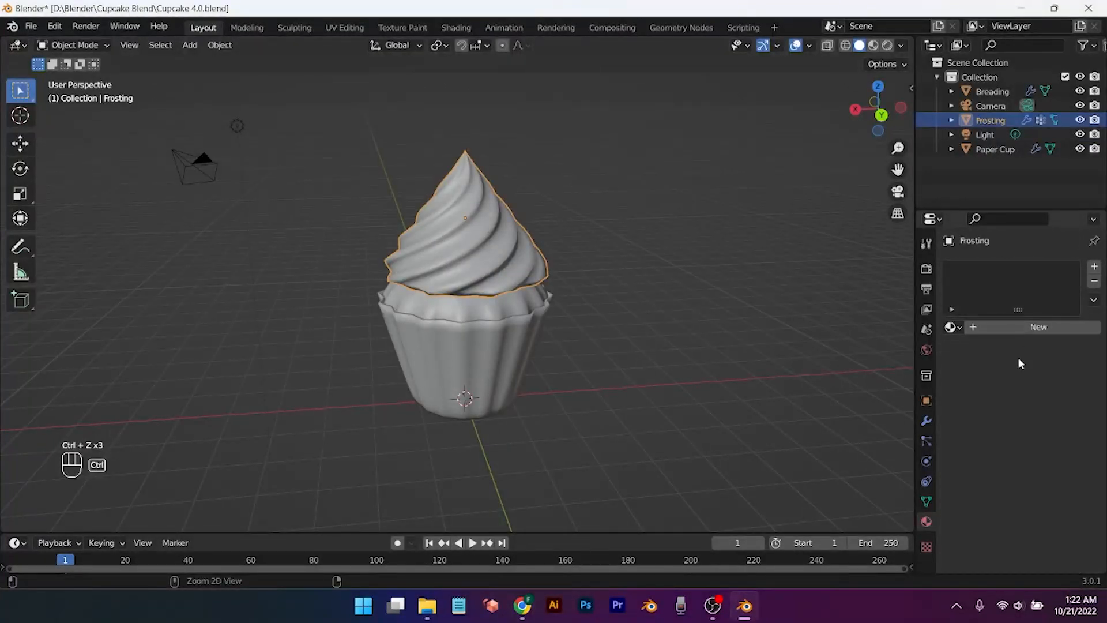
click(952, 120)
click(951, 120)
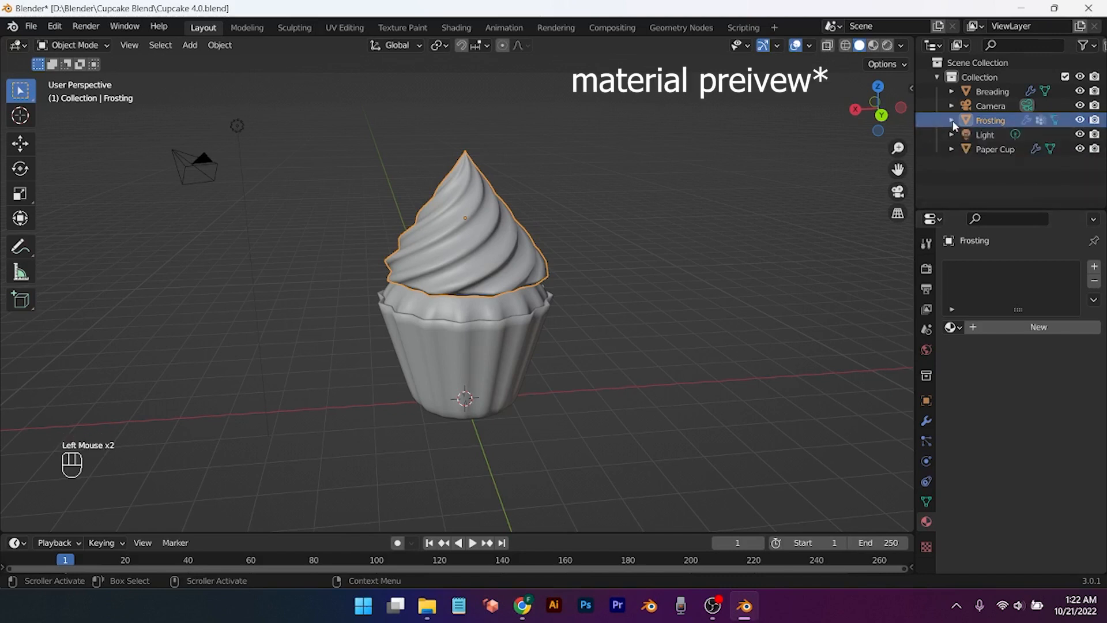
click(951, 119)
Step: In material preview, give the frosting a new material with orange base and subsurface colours
click(873, 46)
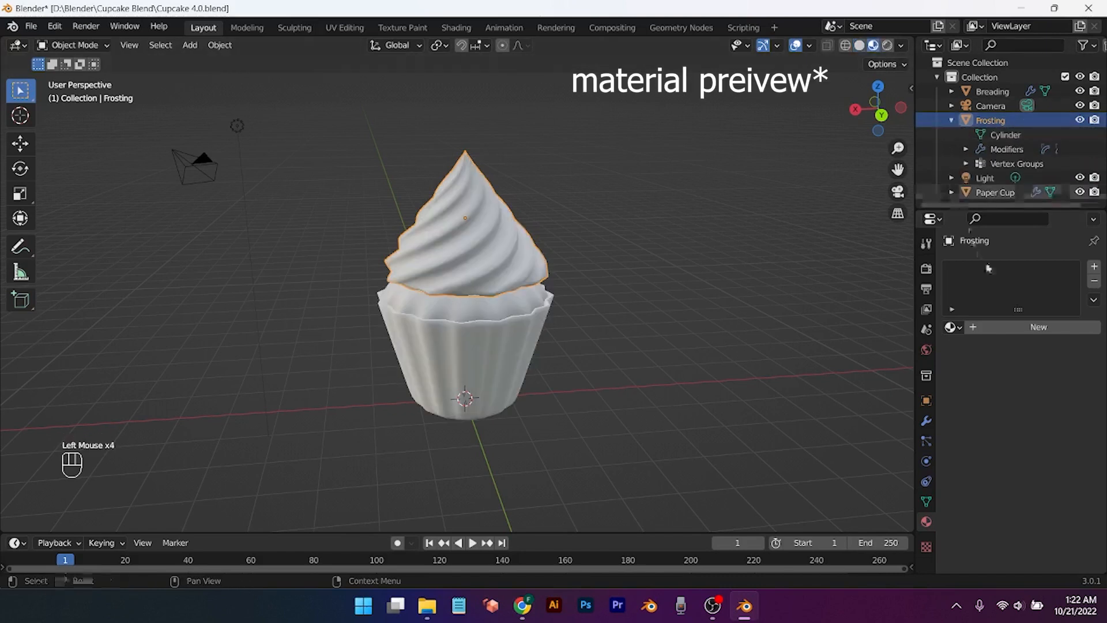
click(1015, 331)
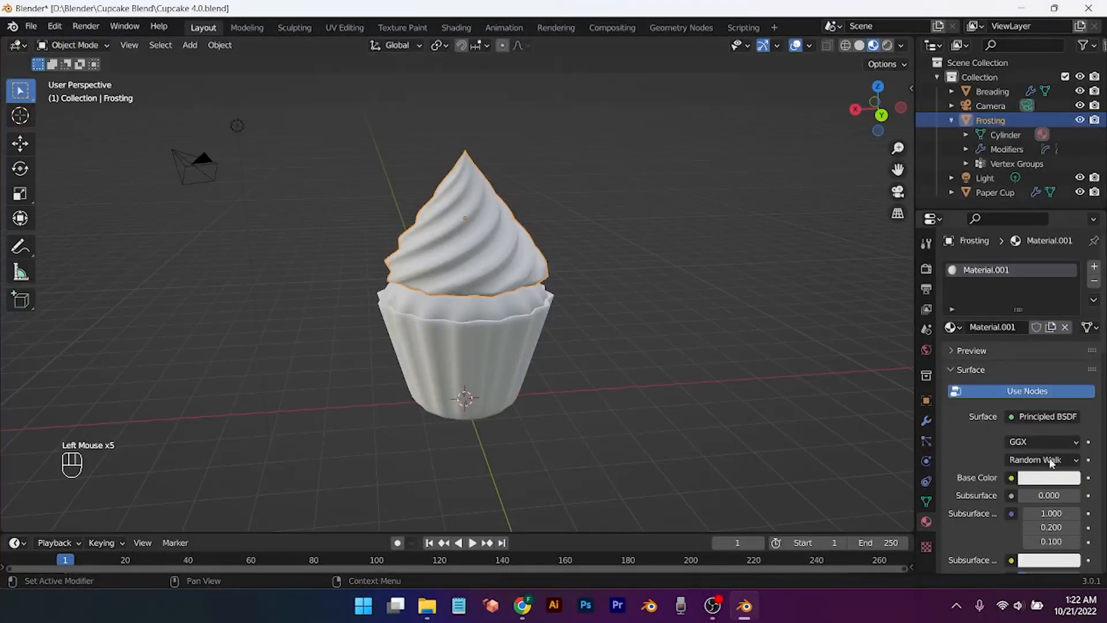
click(1049, 478)
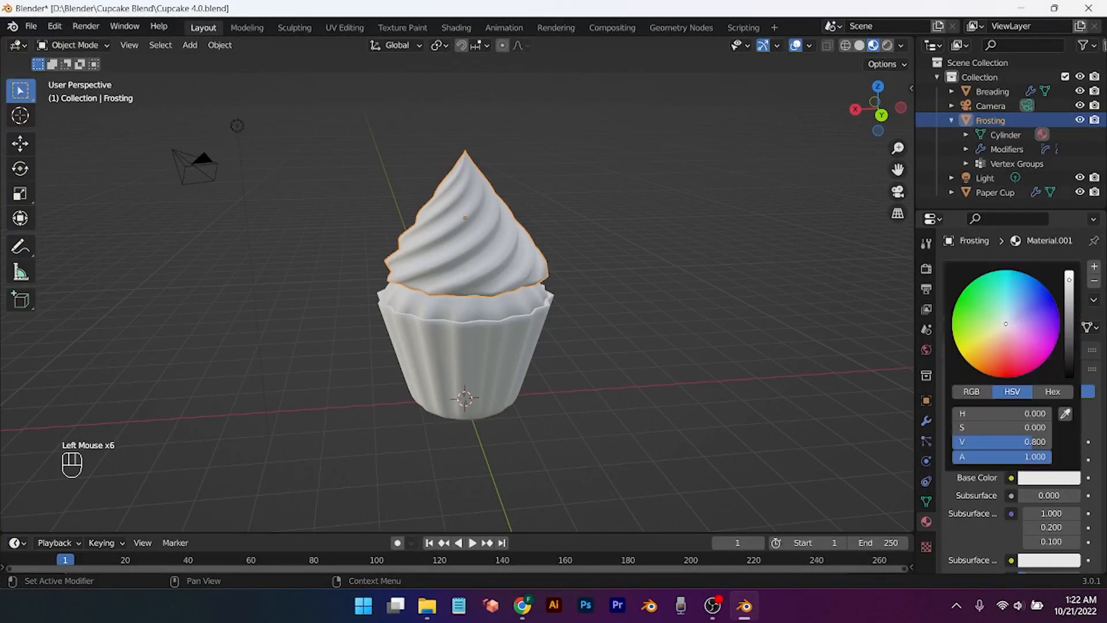
click(982, 366)
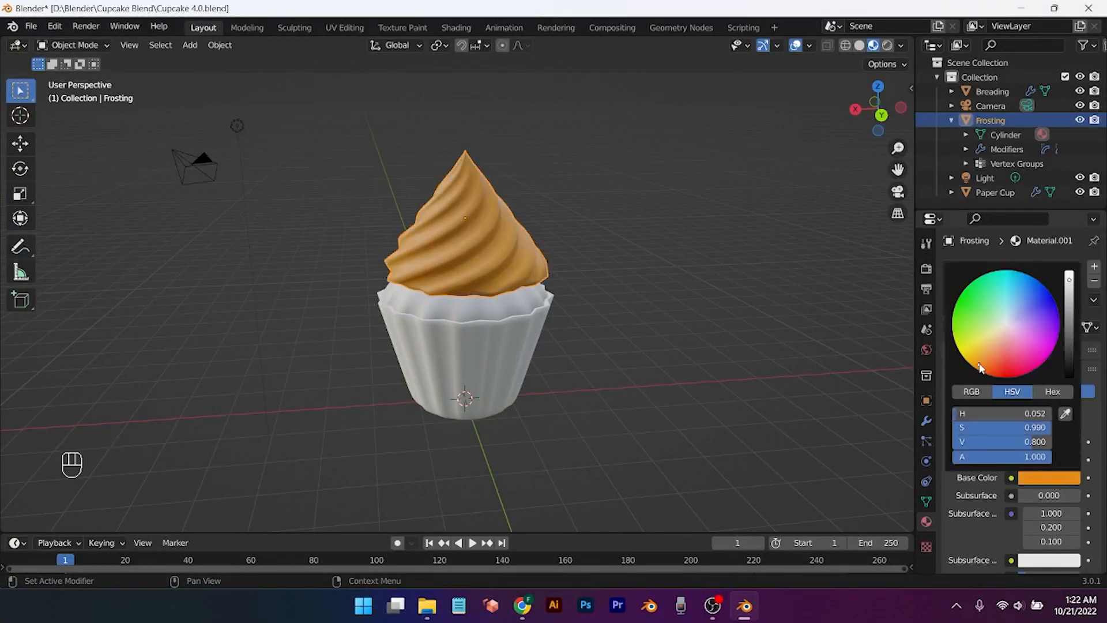
click(1054, 560)
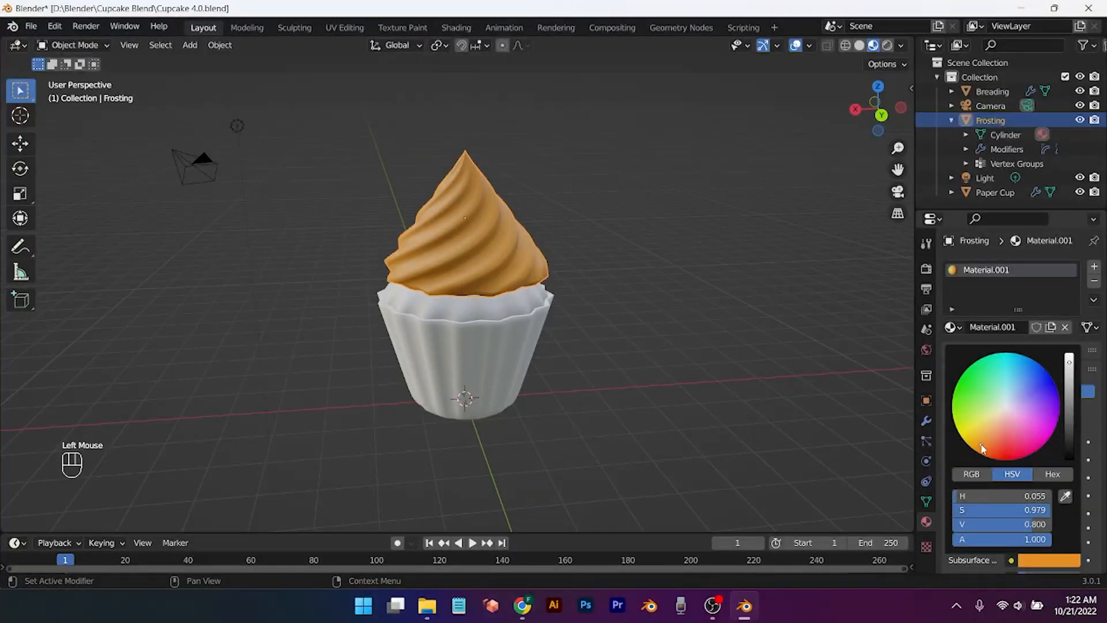
scroll(563, 366, down, 2)
mouse_move(564, 365)
middle_down()
mouse_move(564, 374)
mouse_move(439, 344)
mouse_move(574, 334)
mouse_move(565, 381)
middle_up()
scroll(984, 493, down, 8)
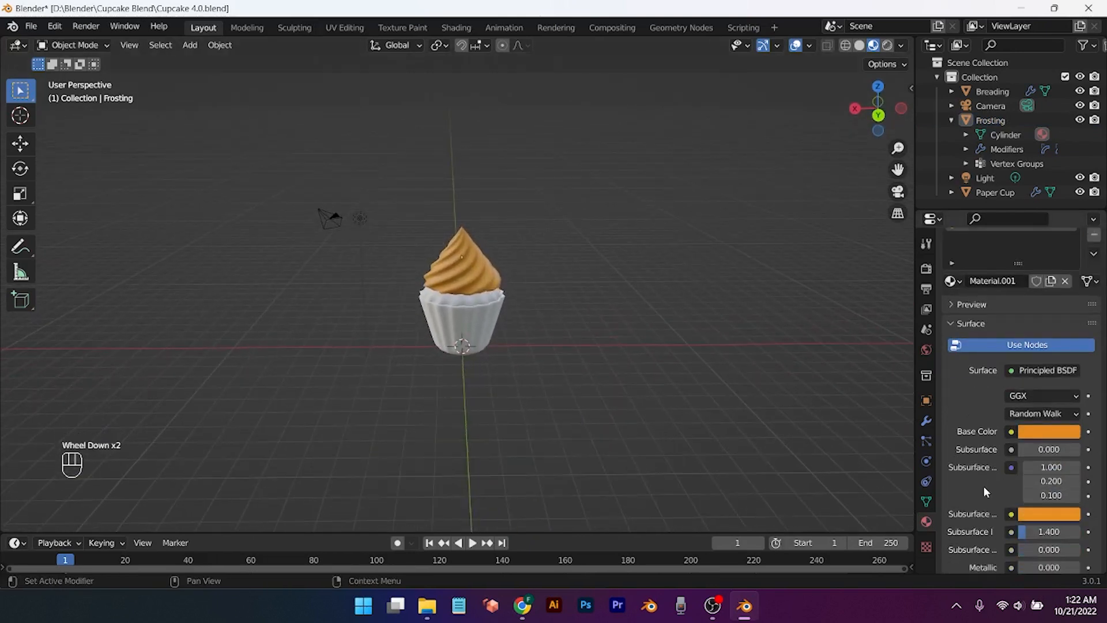
scroll(986, 491, down, 4)
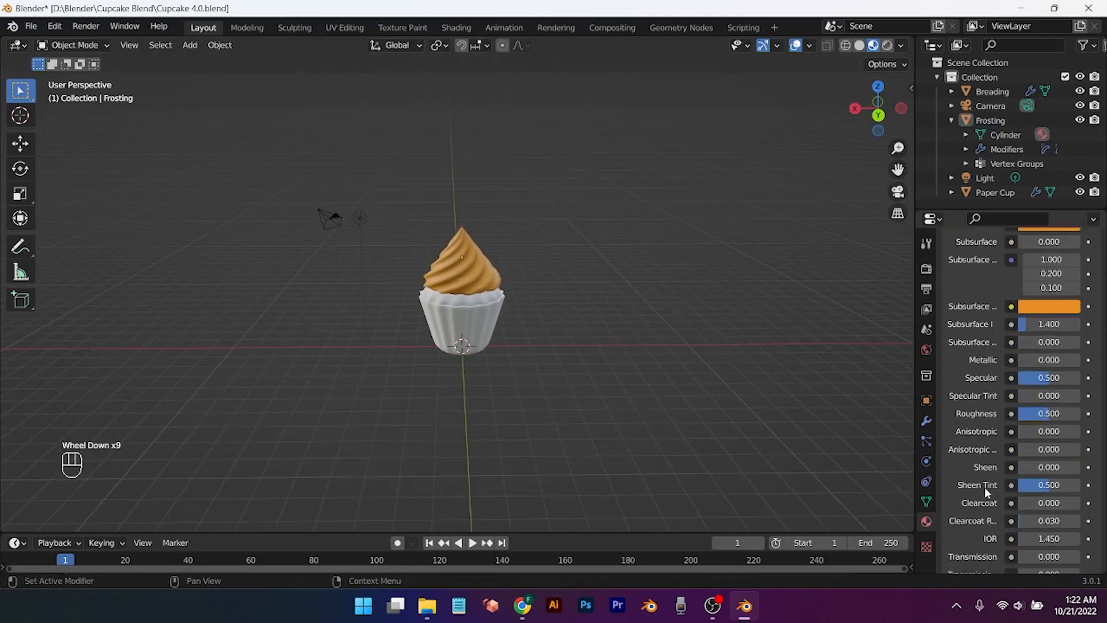
scroll(986, 492, up, 1)
Step: Lower the frosting 0.3622 m on the cup and set its roughness to 0.362
click(444, 248)
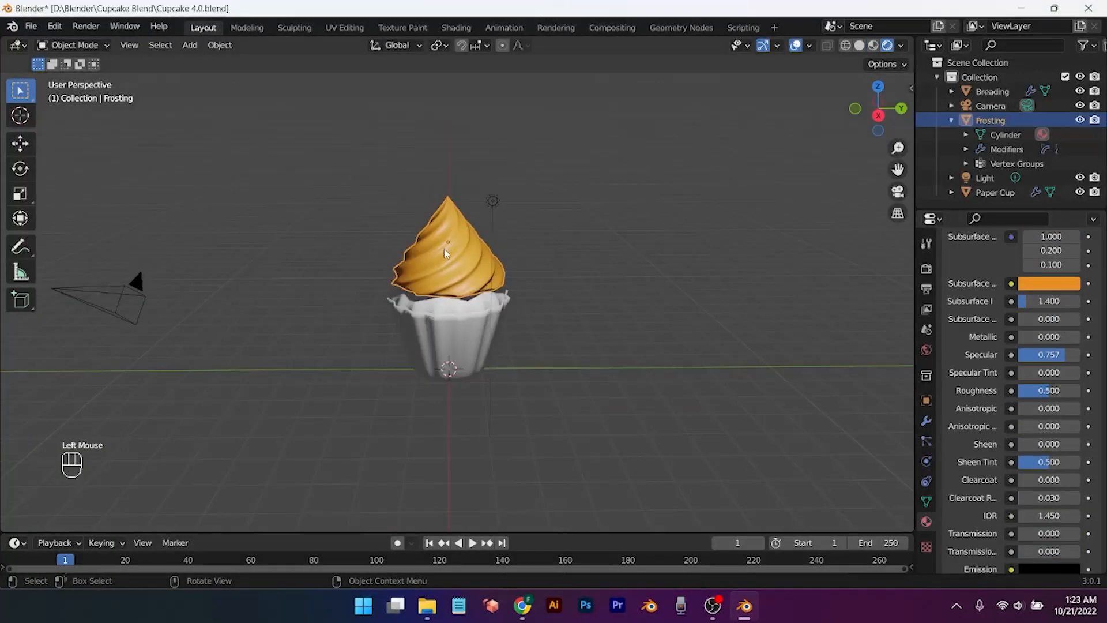
key(g)
key(z)
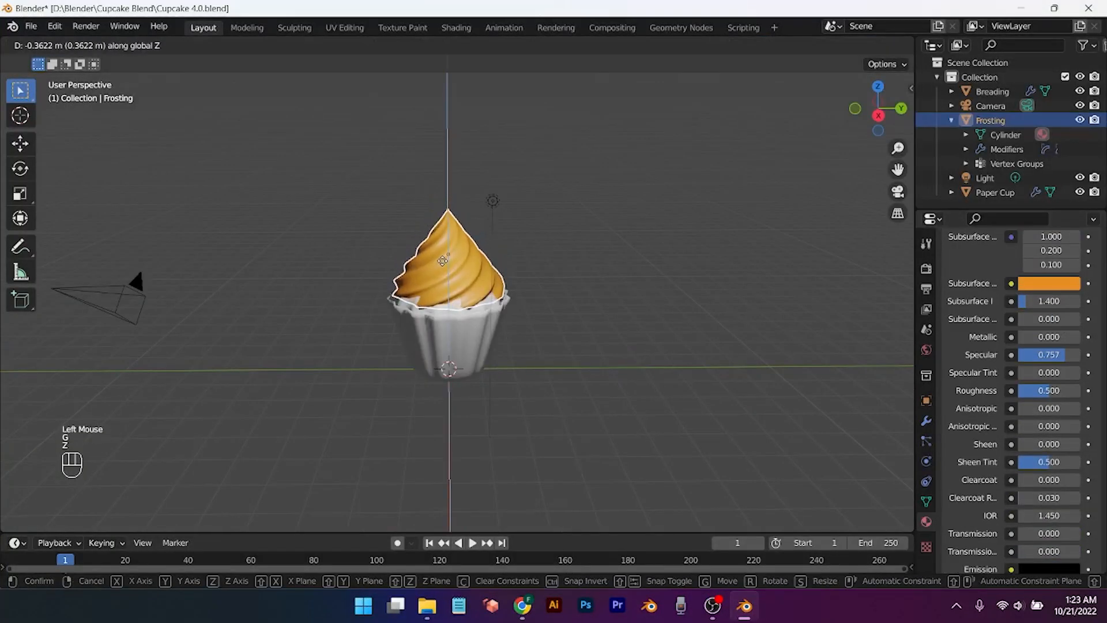
click(445, 255)
click(574, 388)
scroll(573, 388, up, 1)
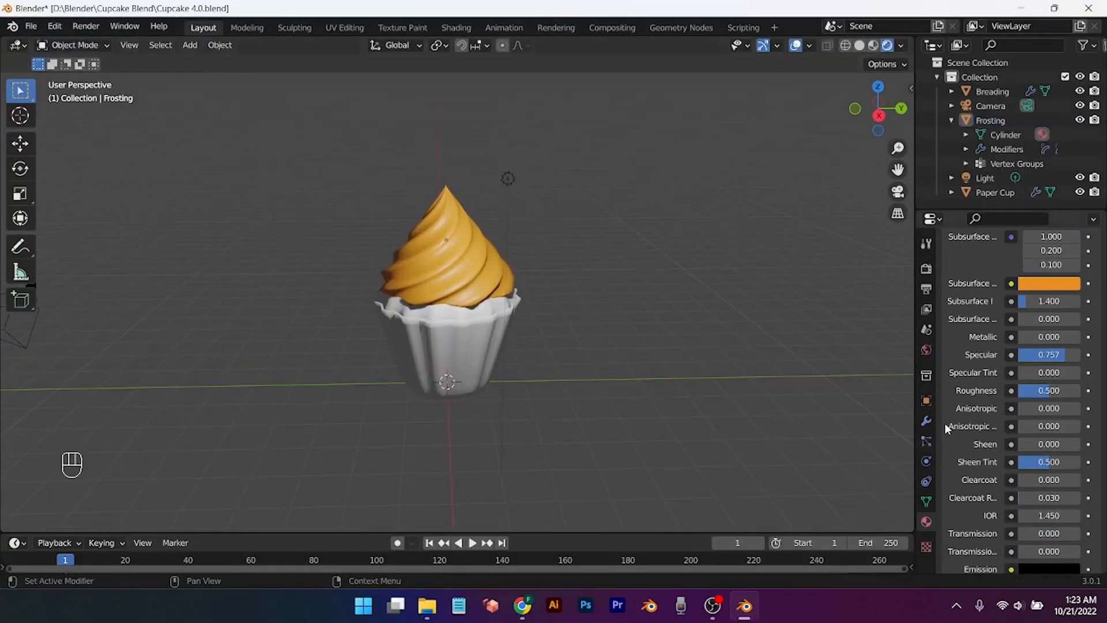
mouse_move(1046, 394)
mouse_down()
mouse_move(1073, 394)
mouse_move(1050, 390)
mouse_up()
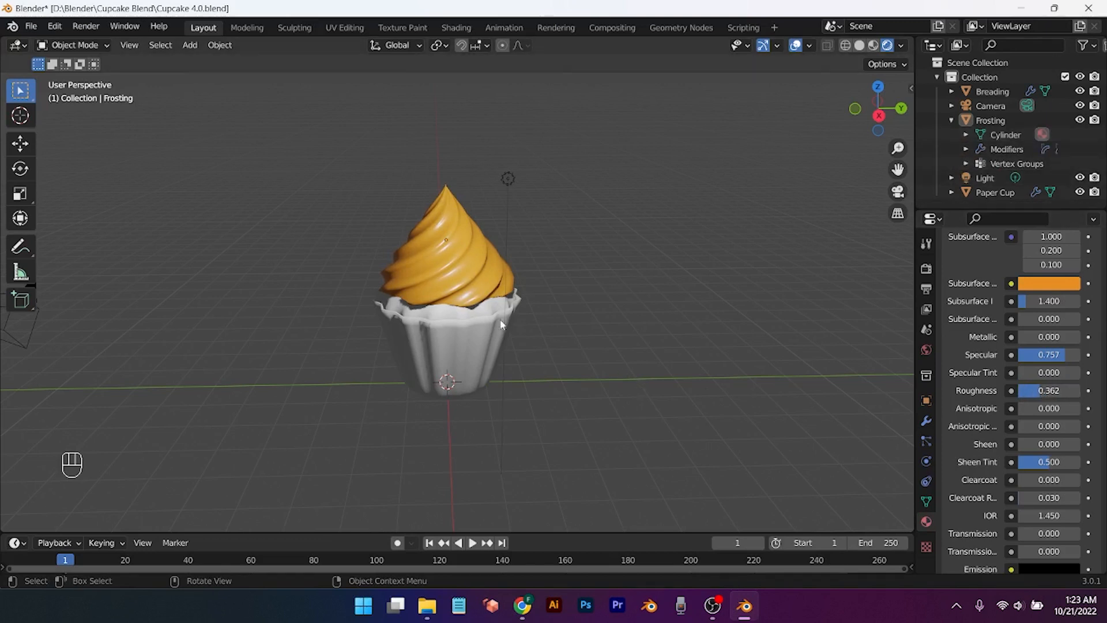
click(467, 315)
Step: Give the Breading a new material with a dark brown base and orange subsurface colour
click(988, 322)
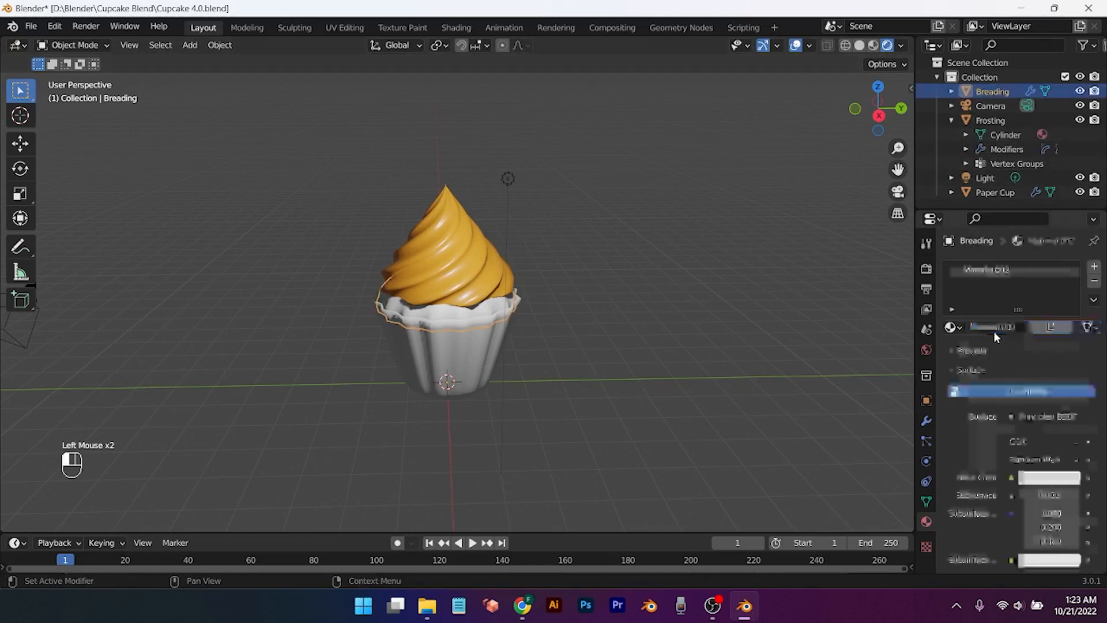
scroll(1032, 497, down, 1)
click(1046, 454)
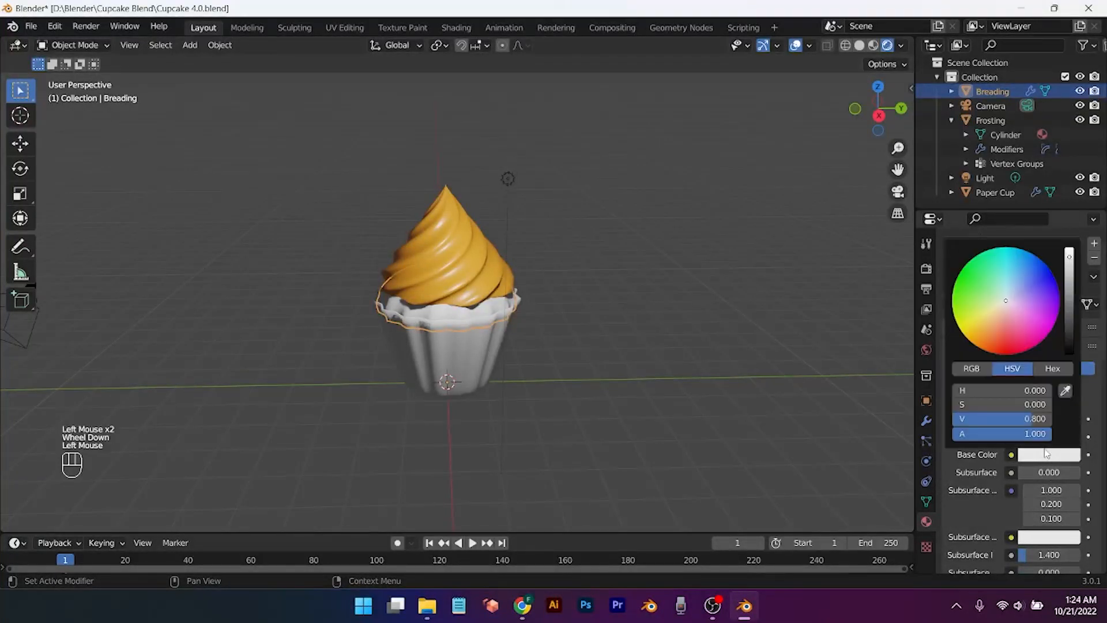
click(983, 340)
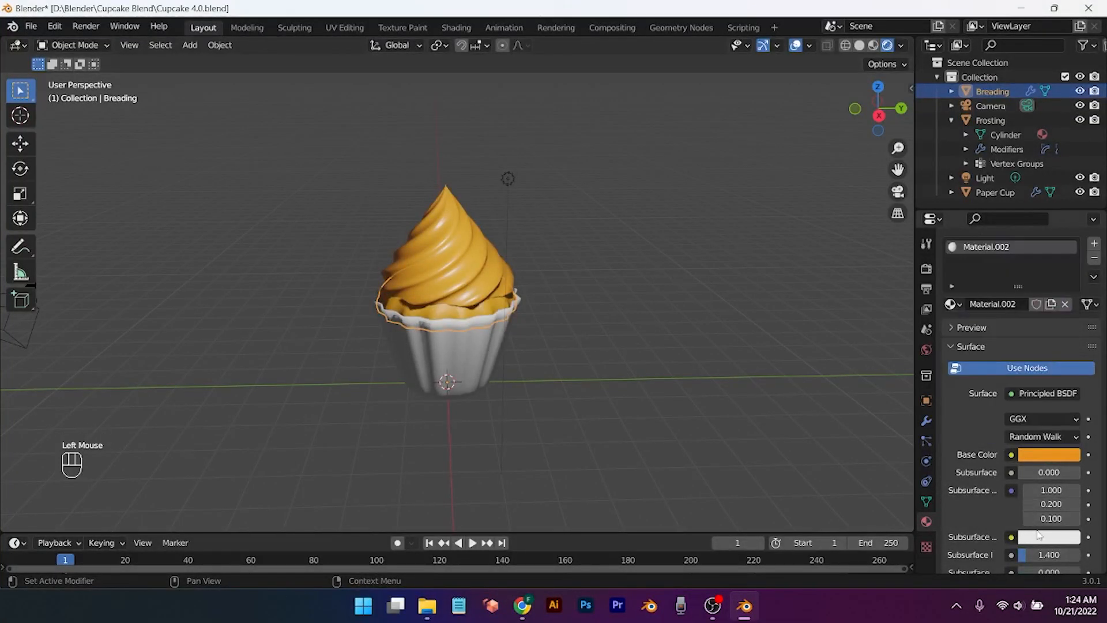
click(1038, 537)
click(975, 419)
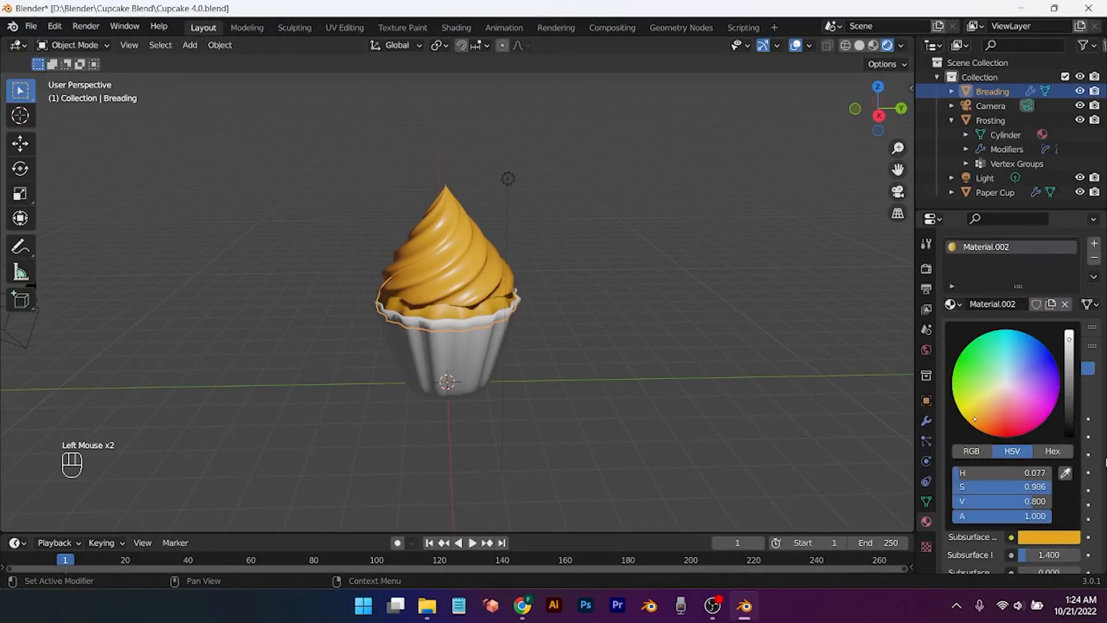
click(1049, 454)
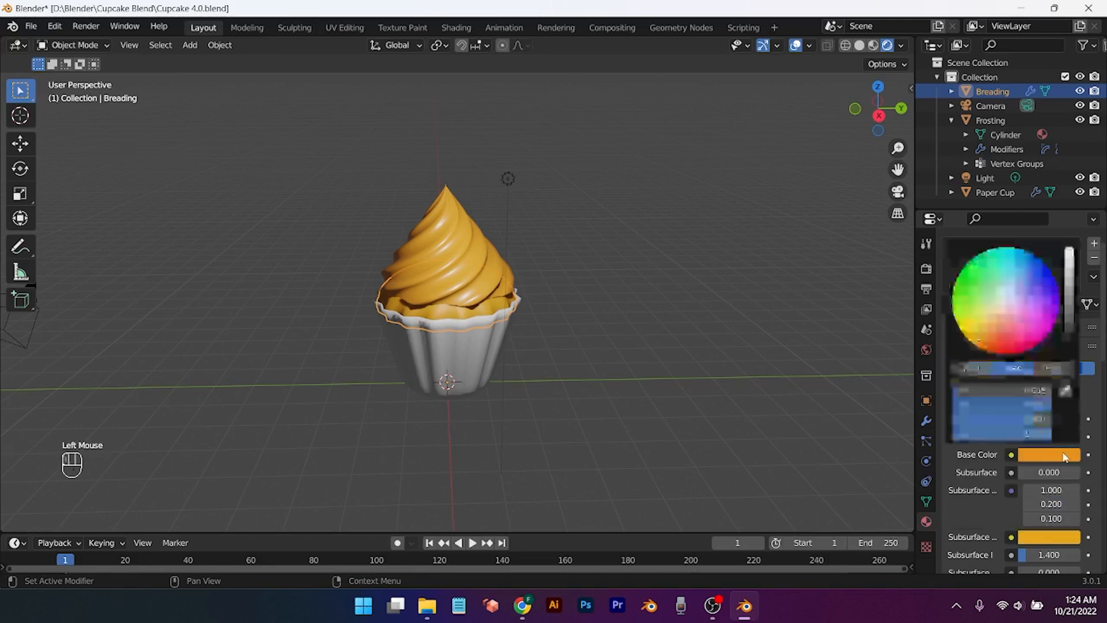
click(1069, 323)
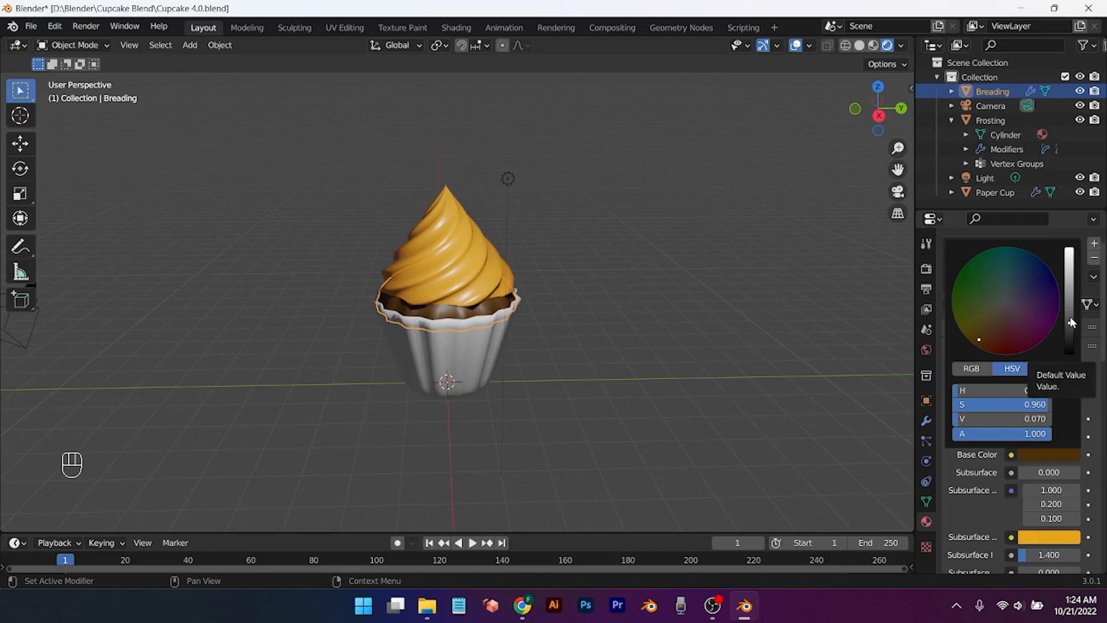
click(1070, 317)
drag(1070, 324, 1067, 320)
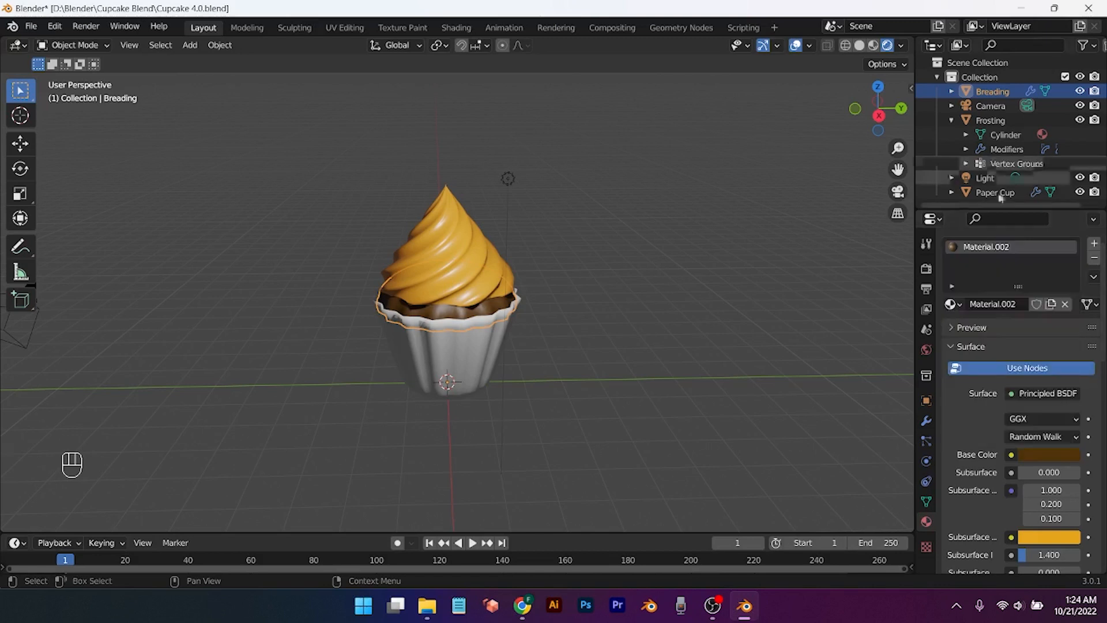
Step: Give the Paper Cup a new near-black material and switch to the Shading workspace
click(485, 358)
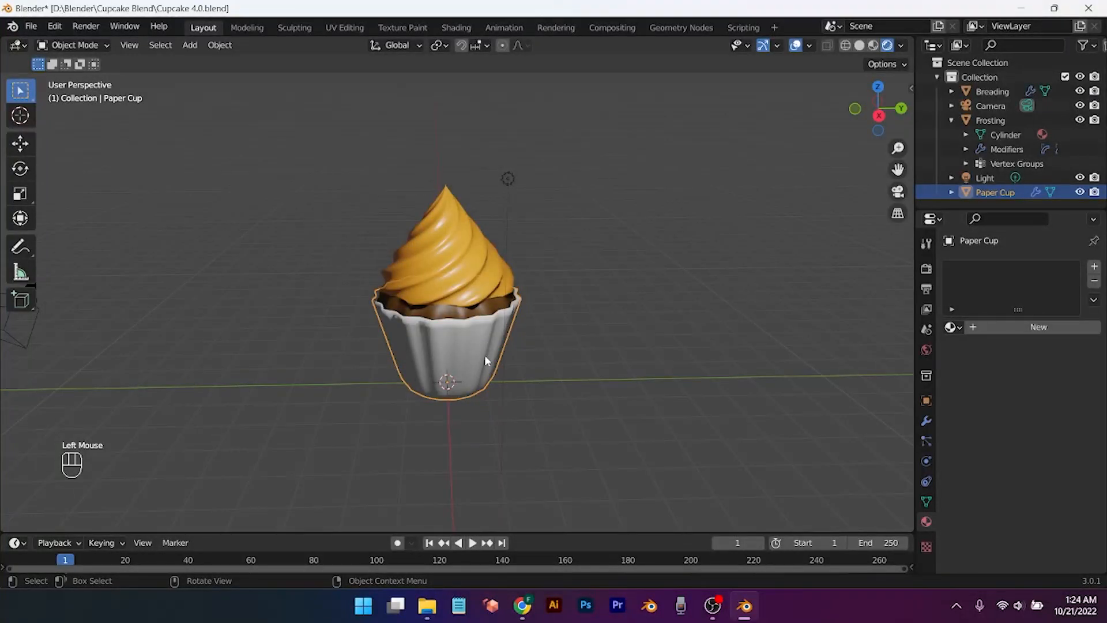
click(1014, 326)
click(1048, 477)
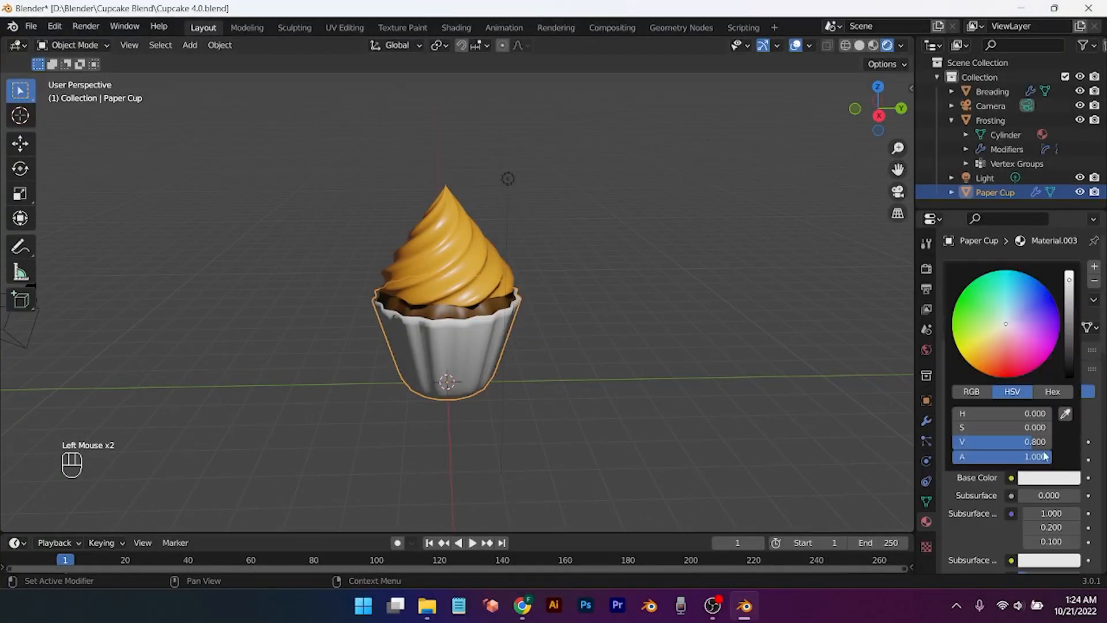
click(1069, 377)
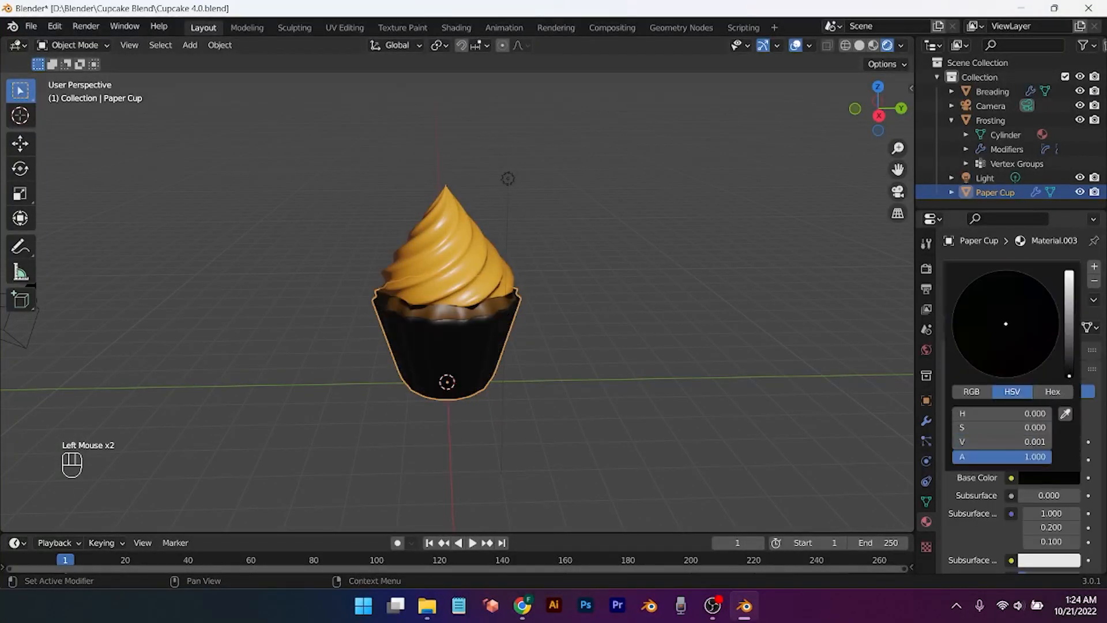
drag(1069, 376, 1068, 362)
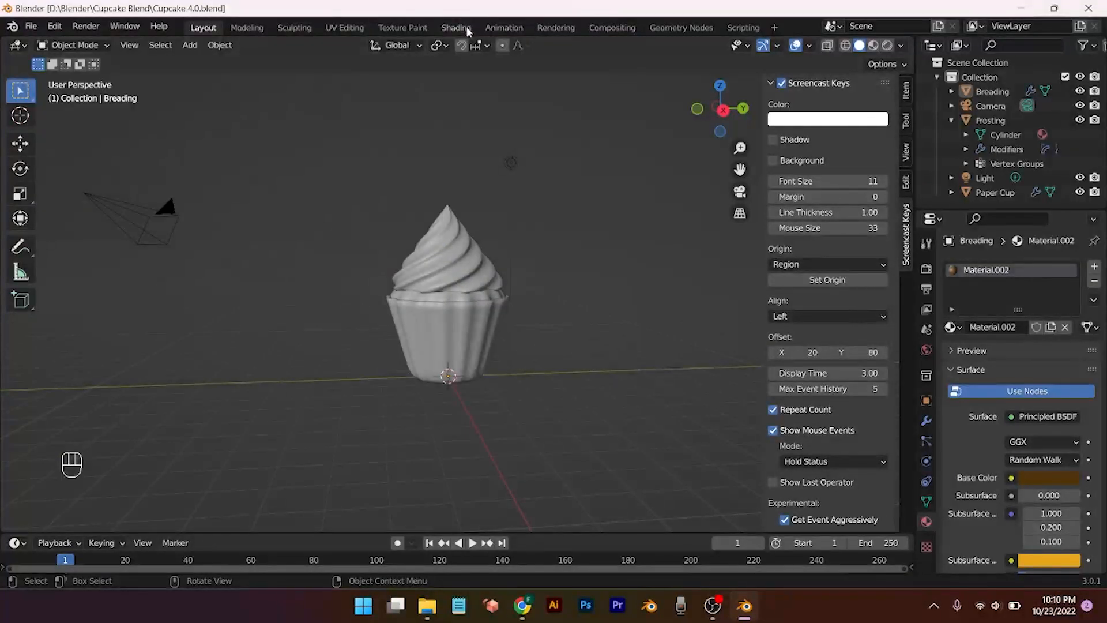
click(455, 27)
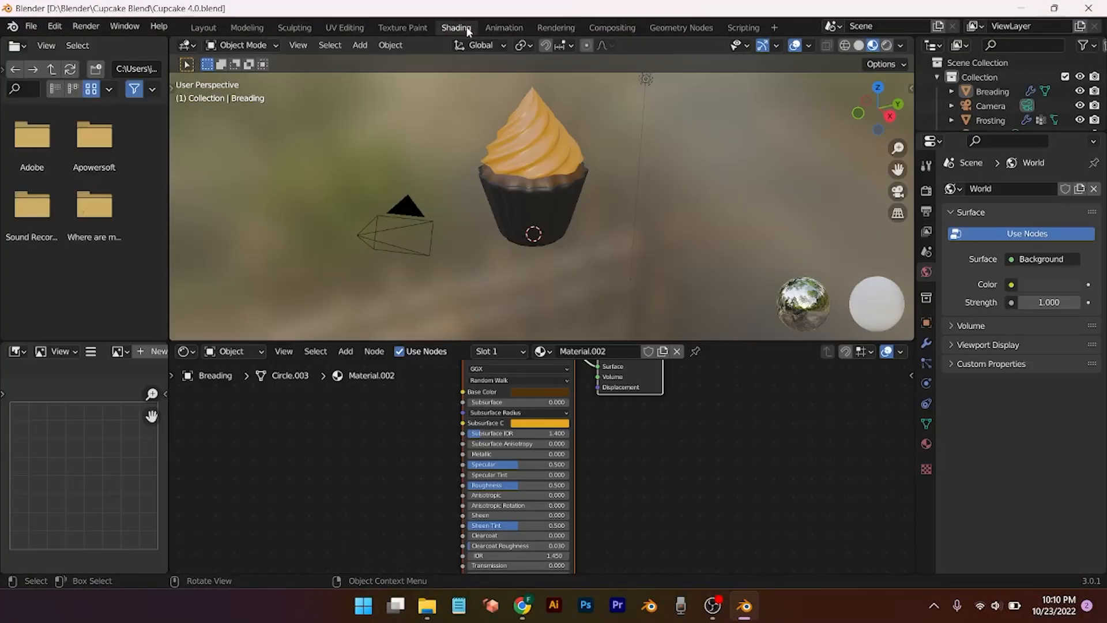
Step: In rendered view, feed a Smooth F1 Voronoi Texture's Color into the Paper Cup's Base Color
click(891, 48)
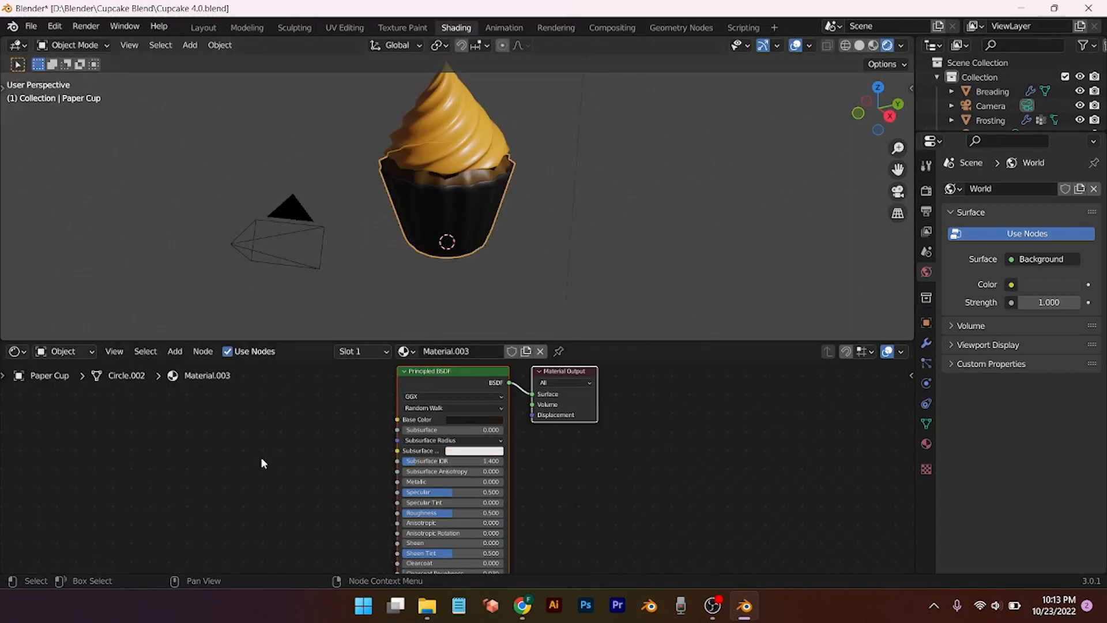
key(shift+a)
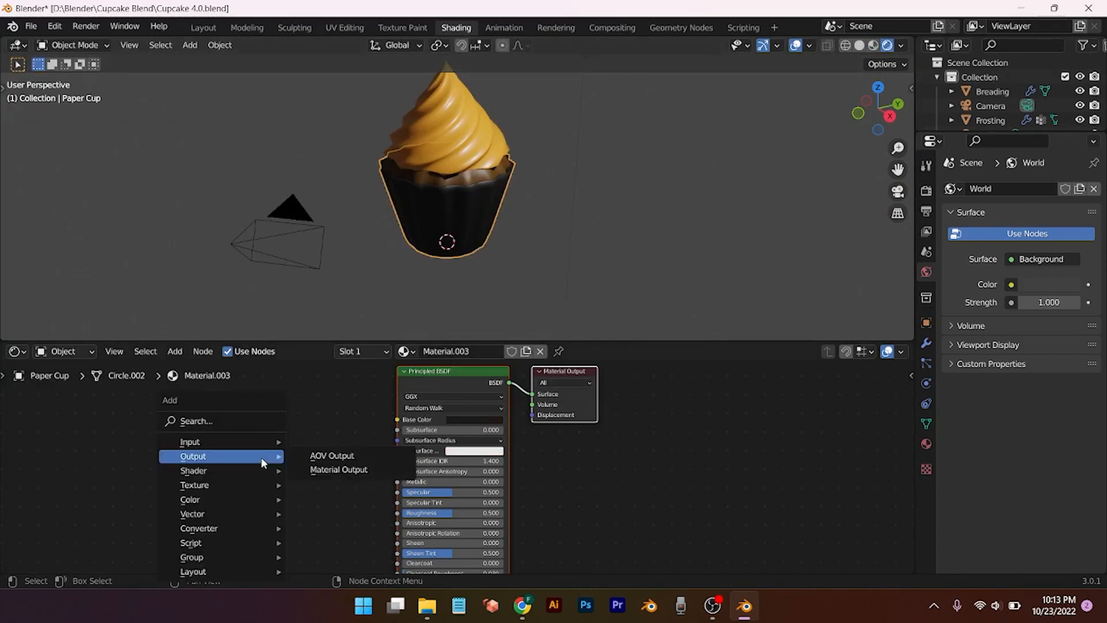
click(190, 420)
text(voro)
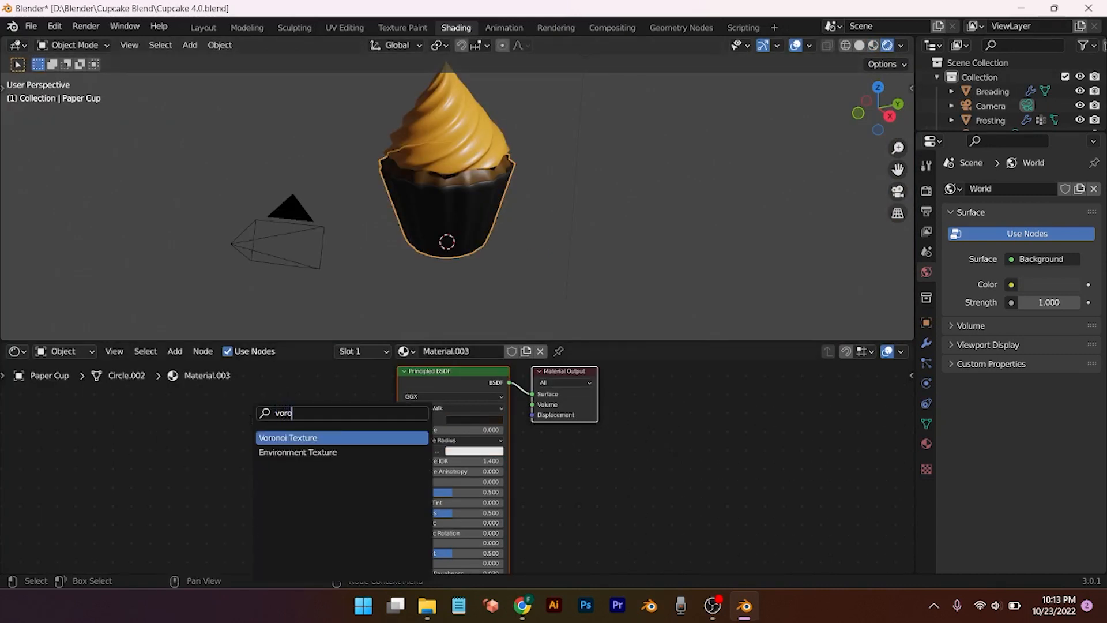
click(285, 438)
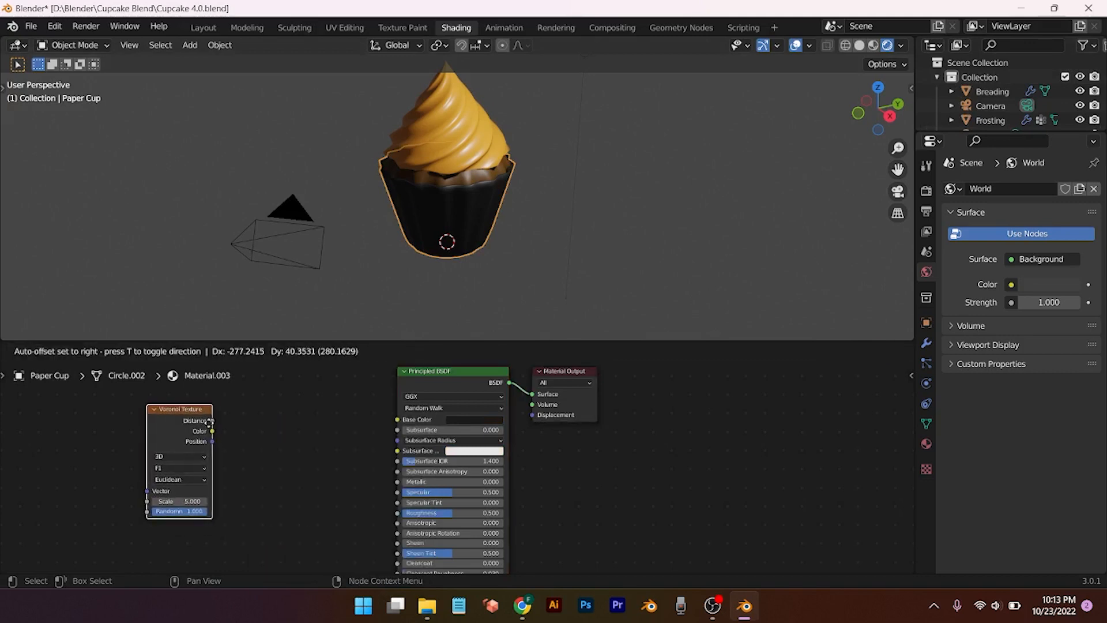
click(212, 430)
drag(212, 427, 397, 420)
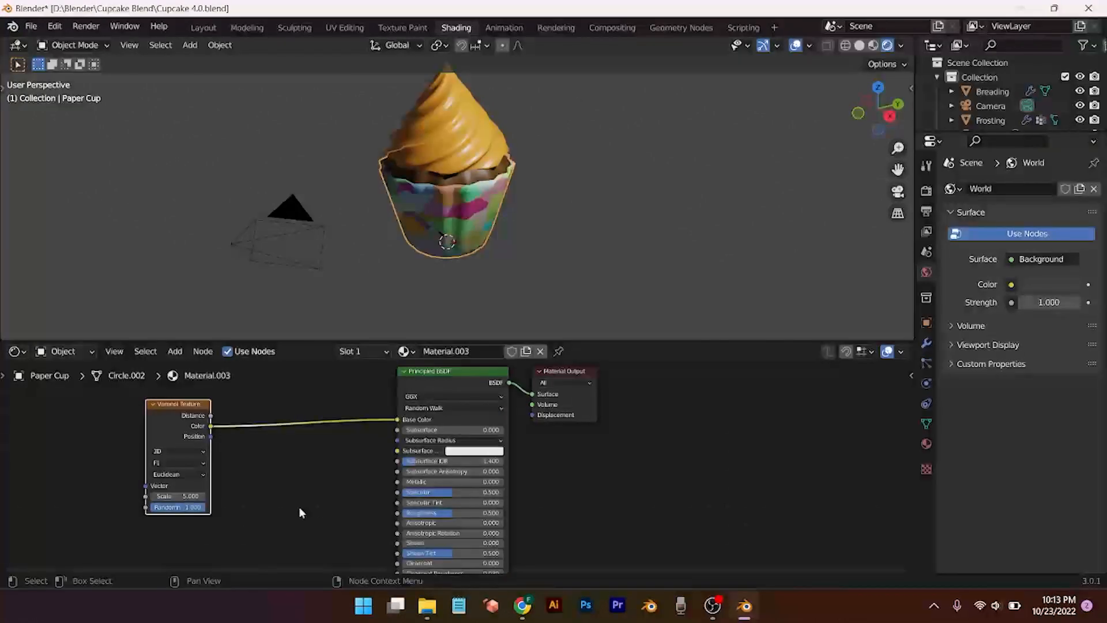
key(shift+a)
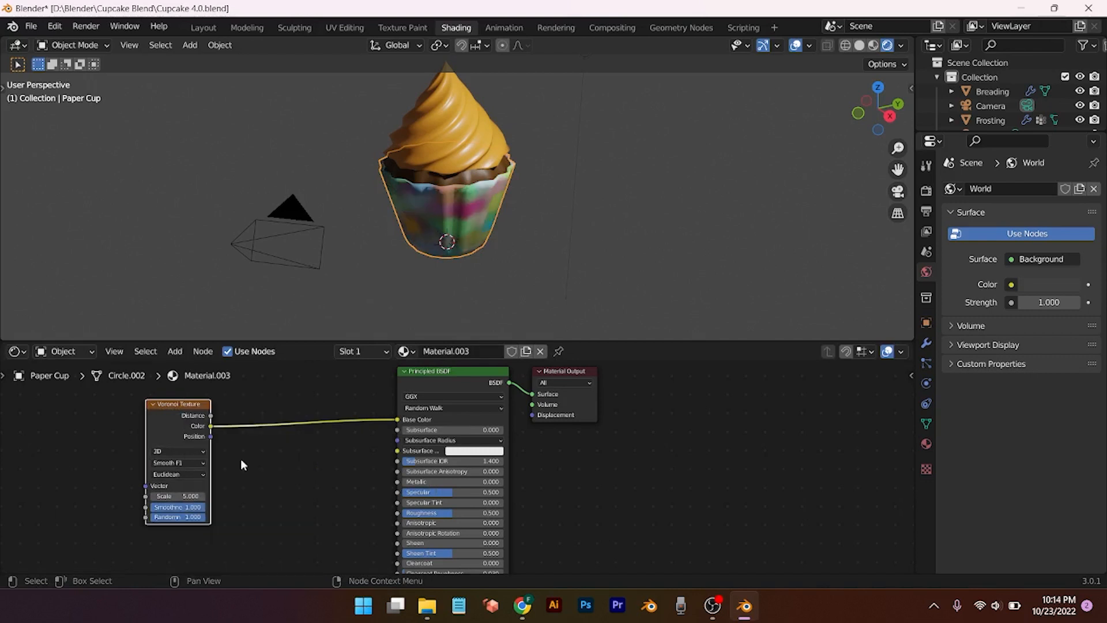
key(shift+a)
Step: Add a Texture Coordinate node and connect Generated to the Voronoi Vector input
click(241, 421)
text(te)
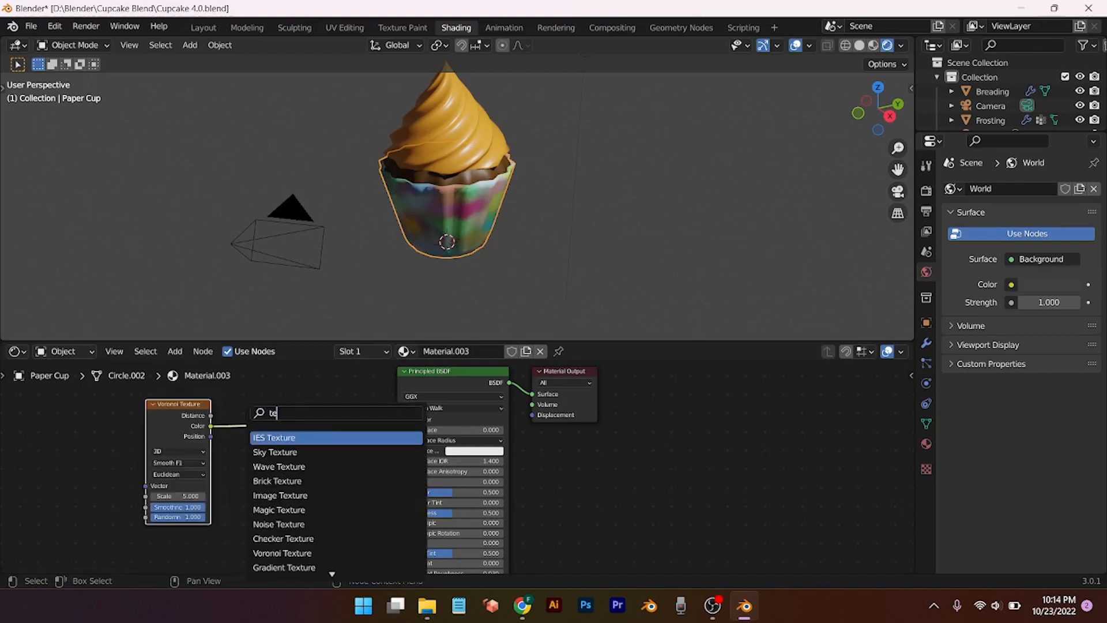
text(xture coo)
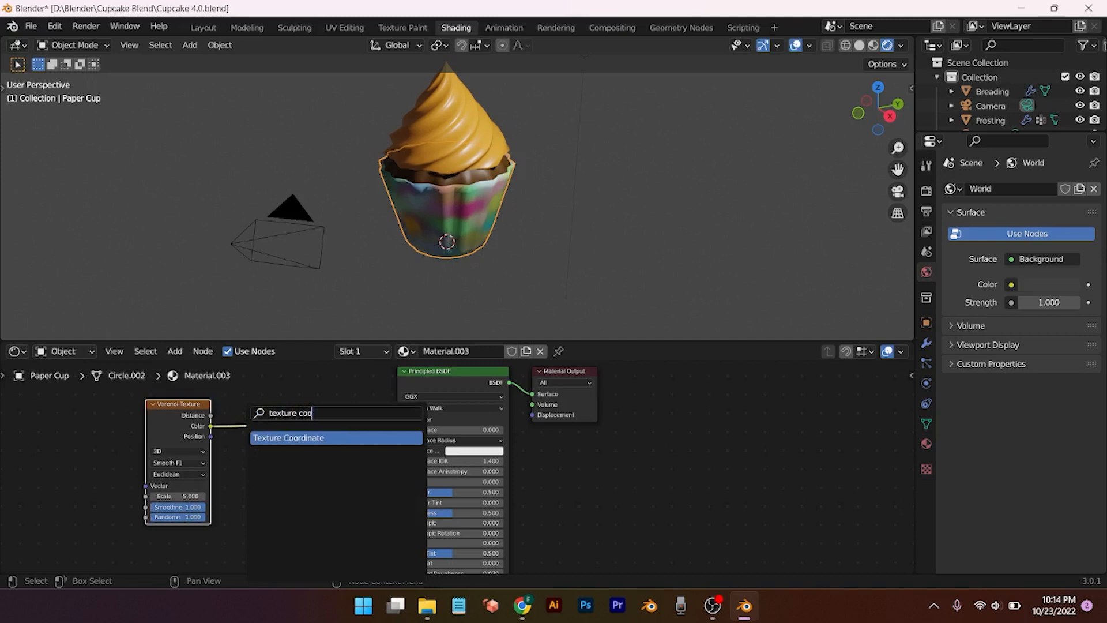
key(Return)
click(92, 415)
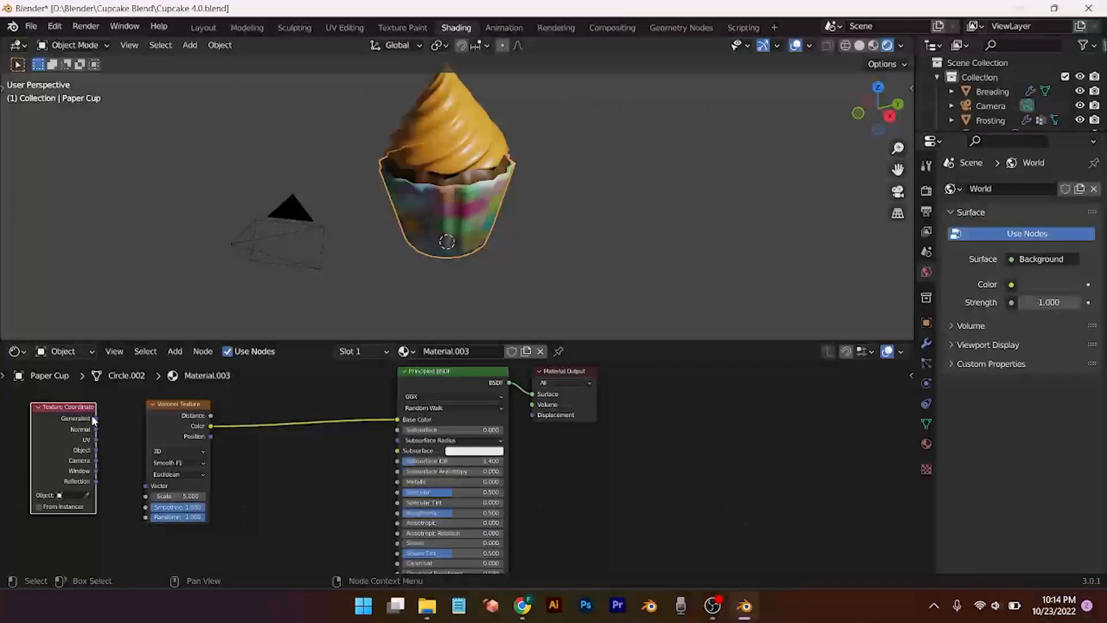
drag(95, 418, 144, 486)
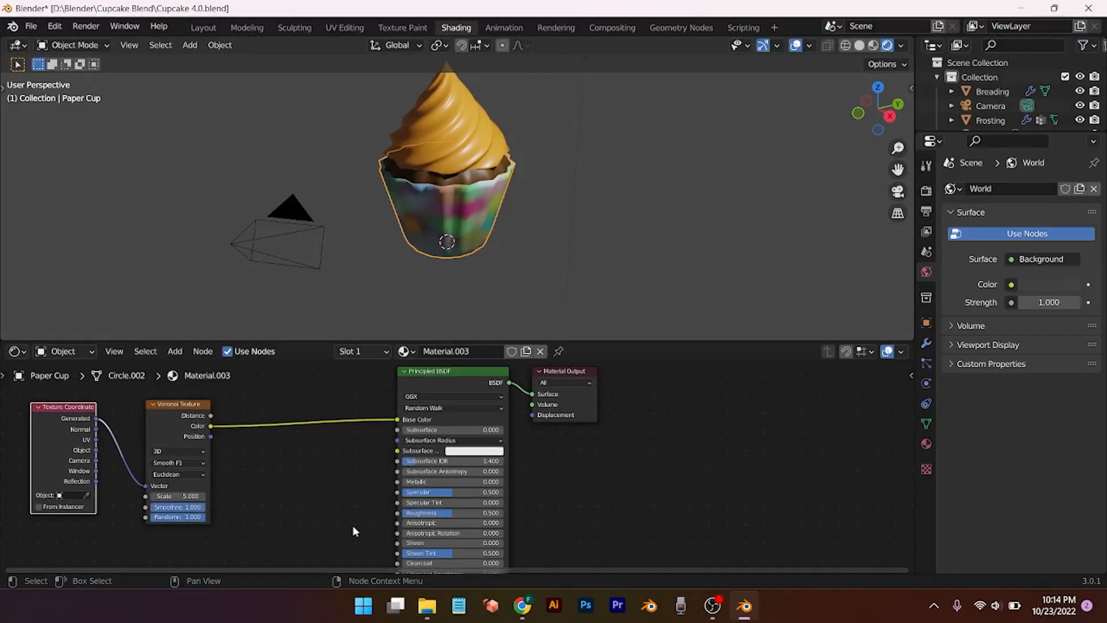
drag(188, 423, 166, 427)
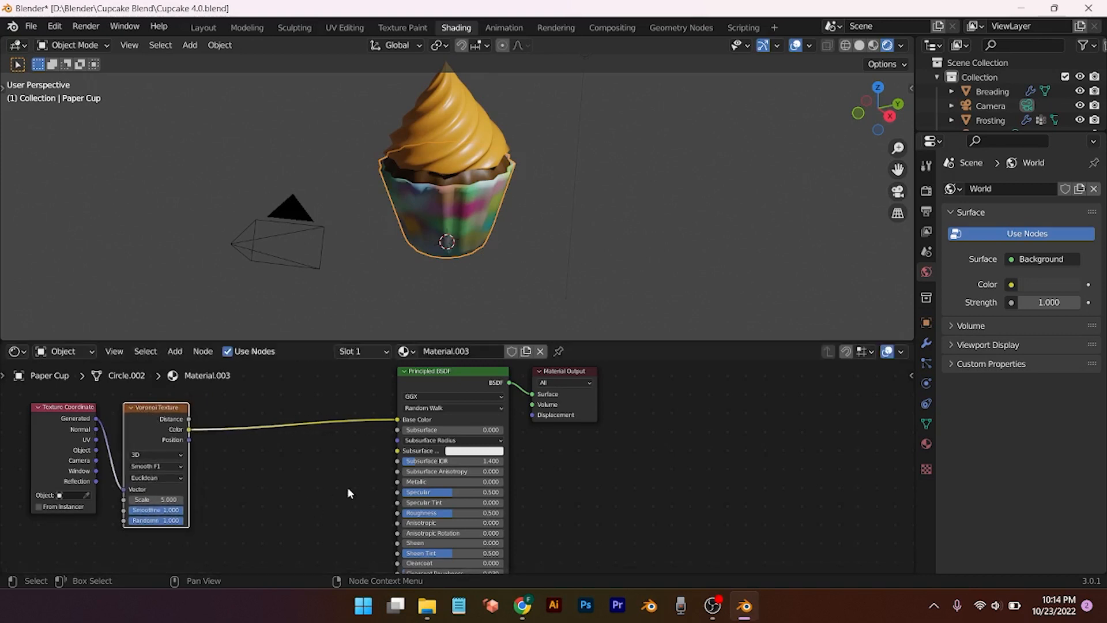
Step: Insert a Mapping node into the Voronoi-to-Base Color link and shift the texture nodes left
key(shift+a)
mouse_move(252, 476)
click(240, 421)
text(mapp)
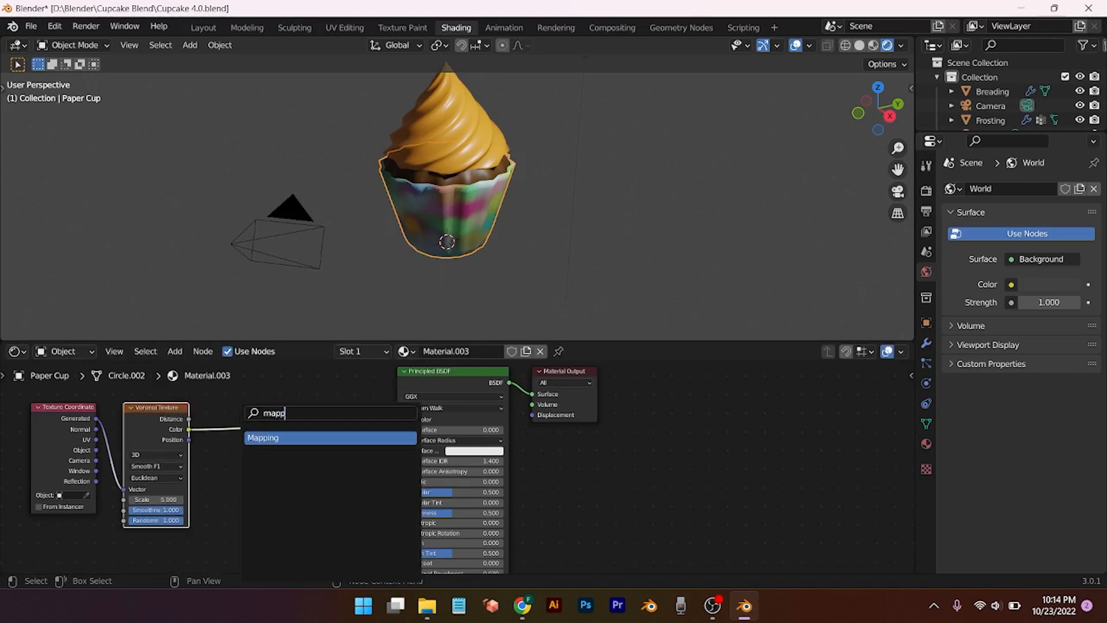
key(Return)
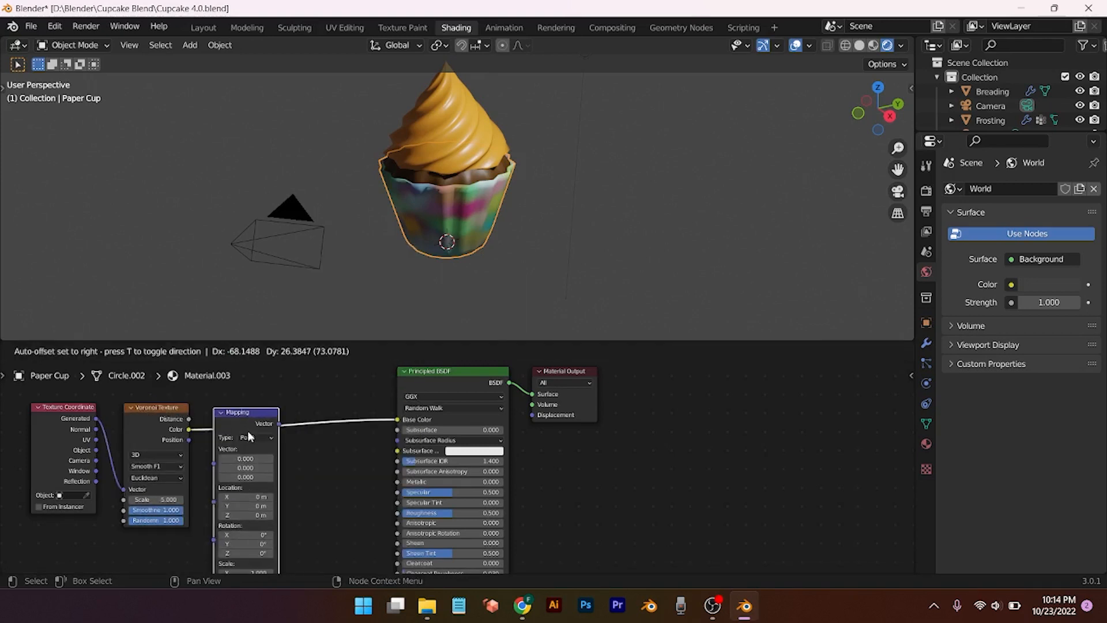
click(247, 431)
scroll(344, 483, down, 2)
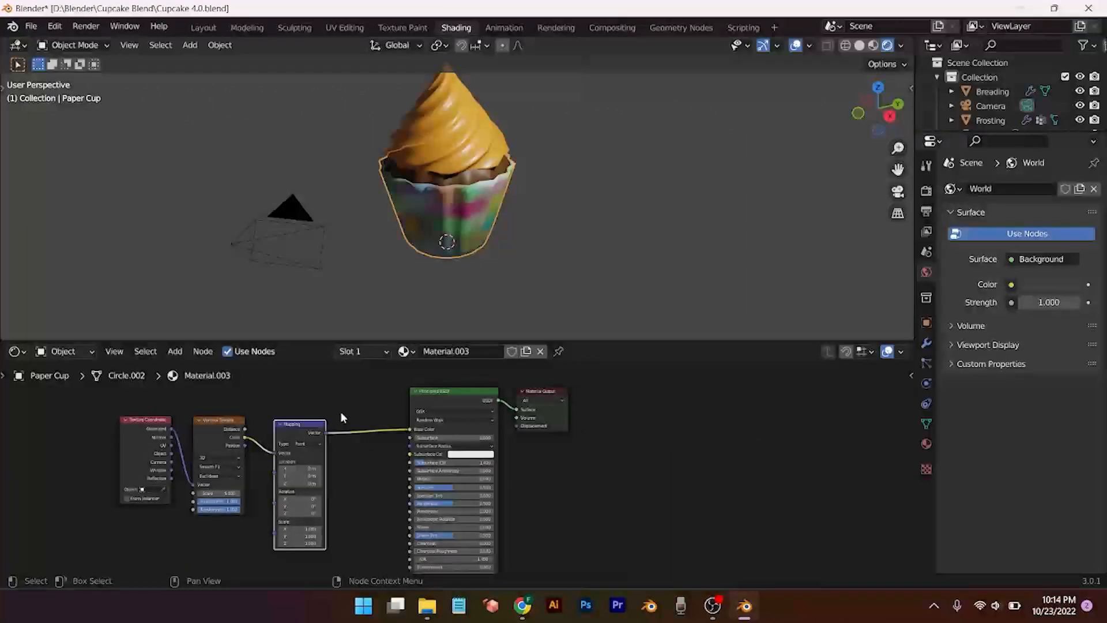
click(244, 483)
drag(333, 401, 128, 511)
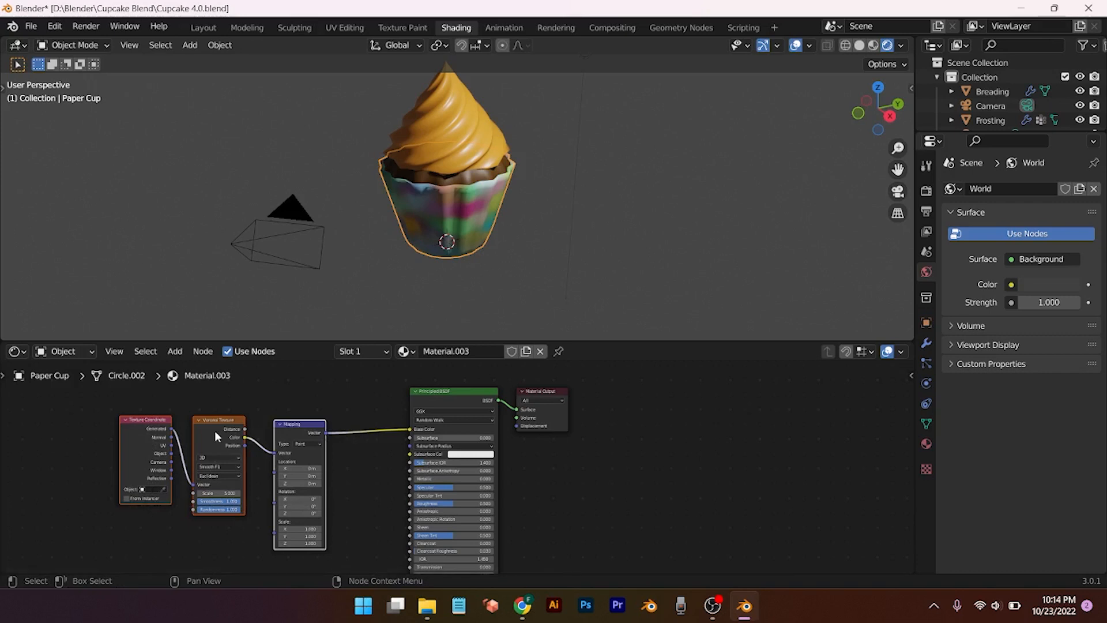
drag(214, 430, 127, 429)
Step: Insert a ColorRamp after the Mapping node and move the BSDF and Output nodes right
key(shift+a)
click(253, 420)
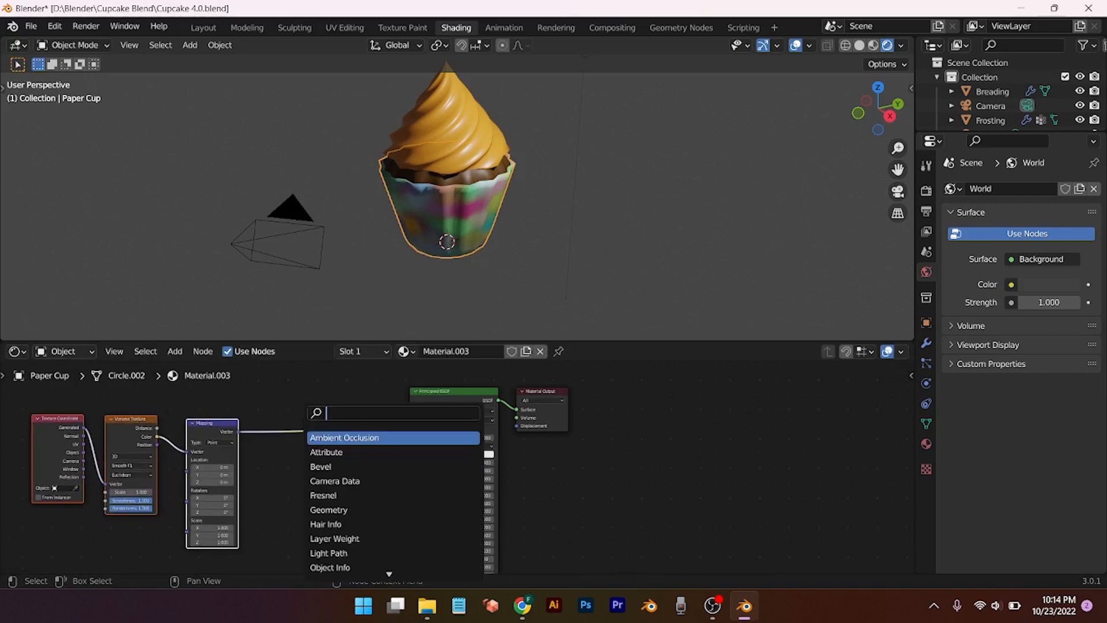
text(color)
key(Return)
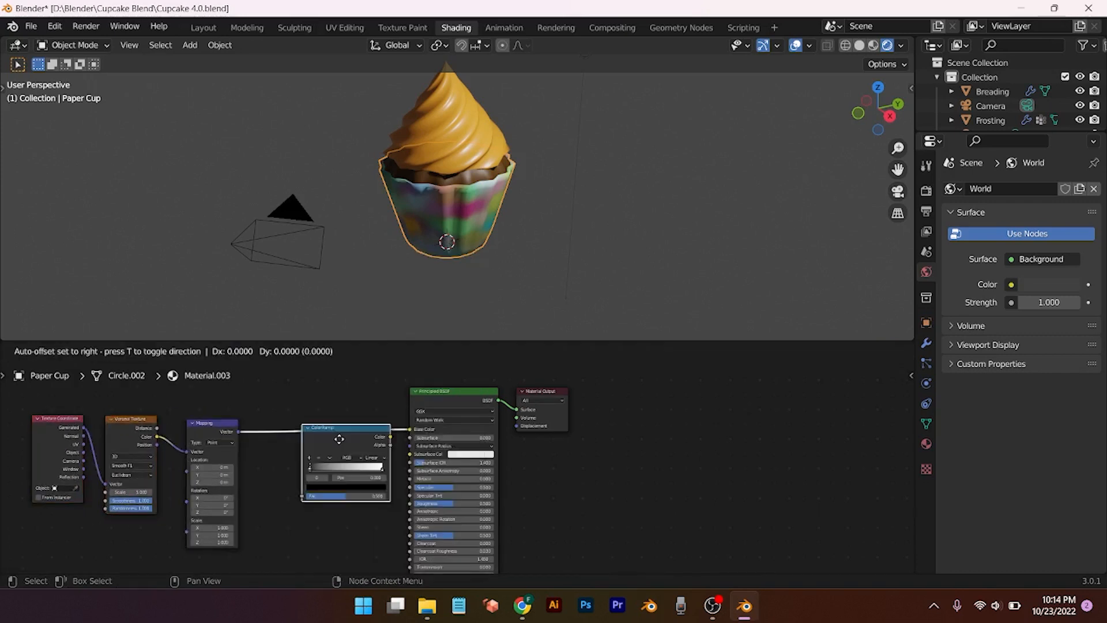
click(367, 434)
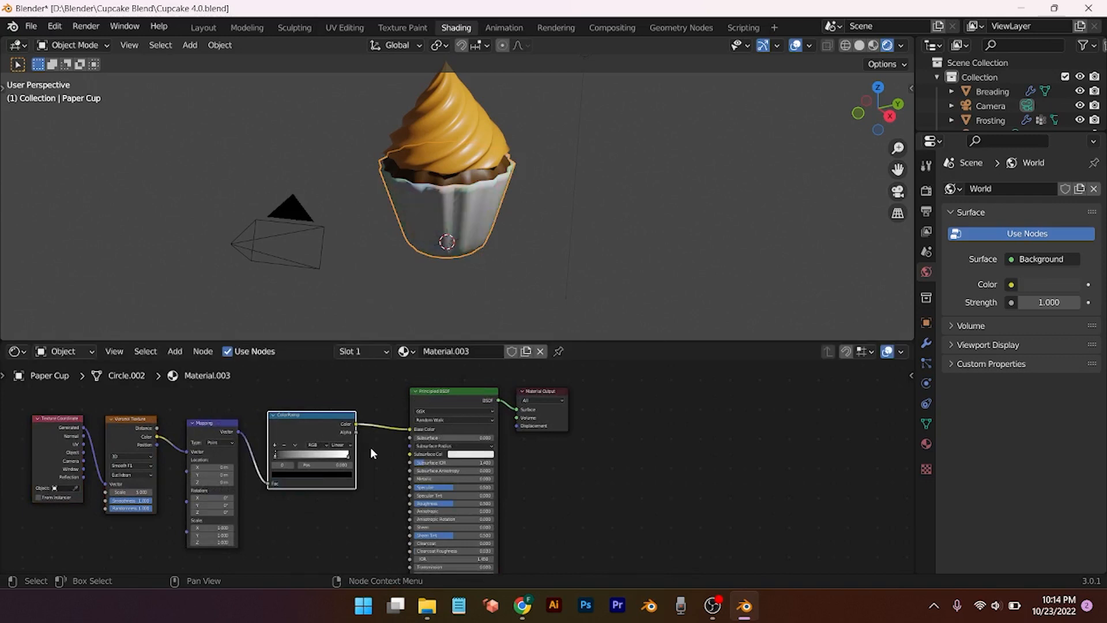
scroll(370, 448, down, 3)
drag(415, 405, 635, 544)
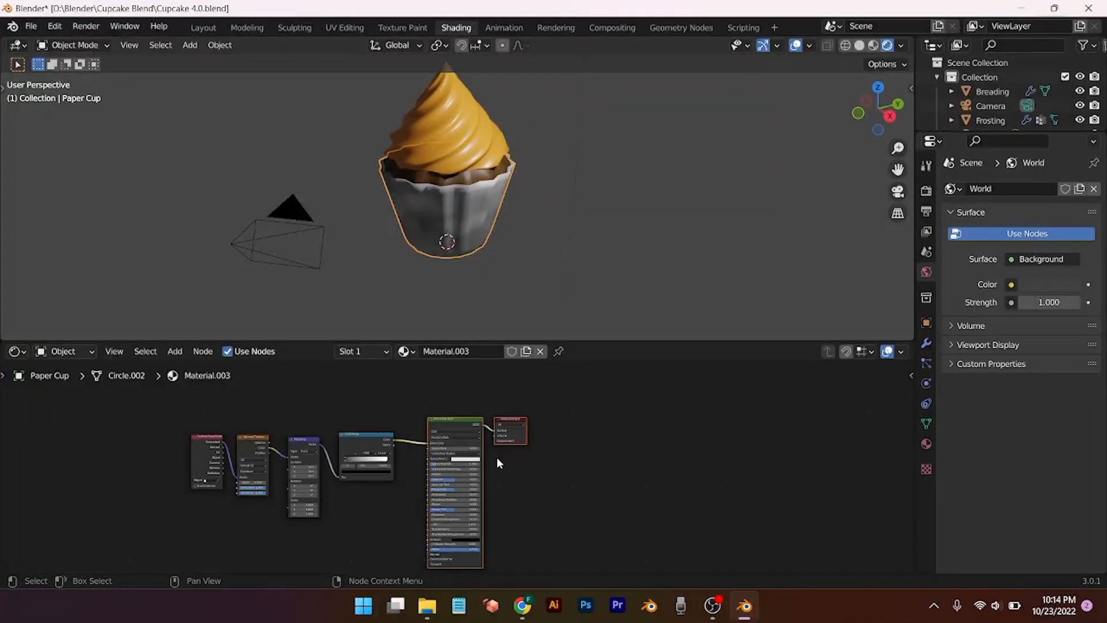
drag(465, 427, 538, 427)
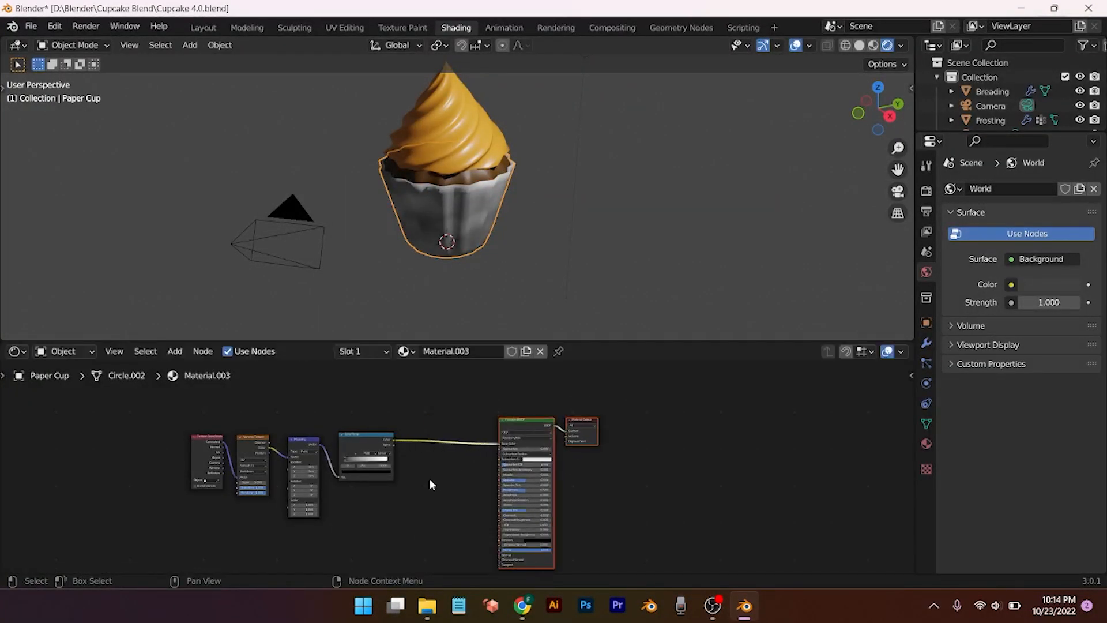
key(shift+a)
Step: Insert a MixRGB node before the Principled BSDF, driving its Fac with the ColorRamp Color
mouse_move(433, 484)
click(408, 420)
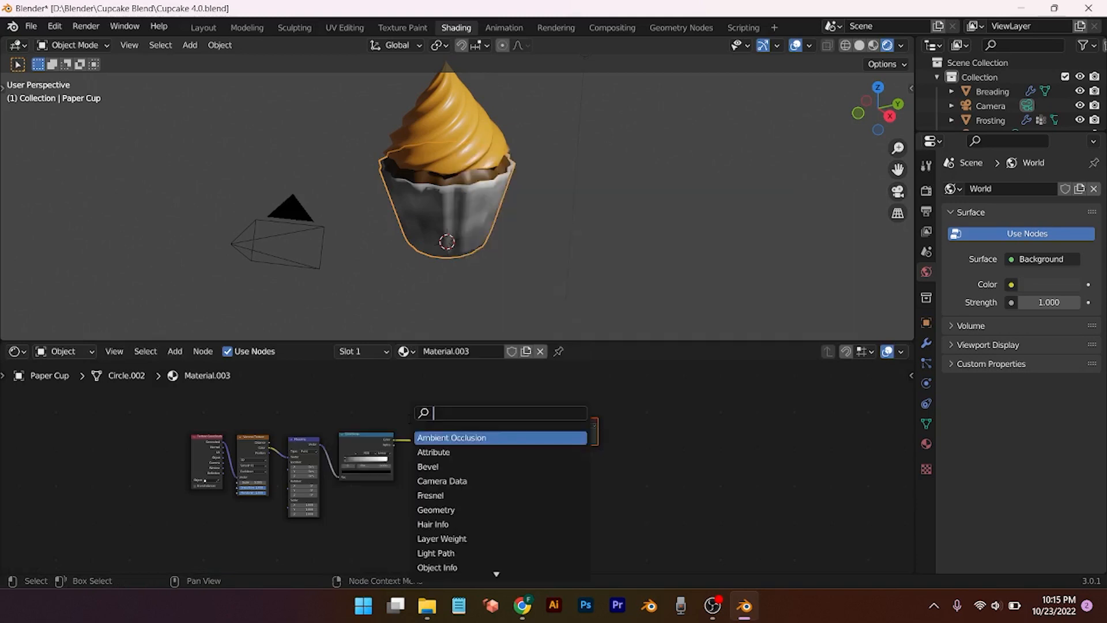
text(mix)
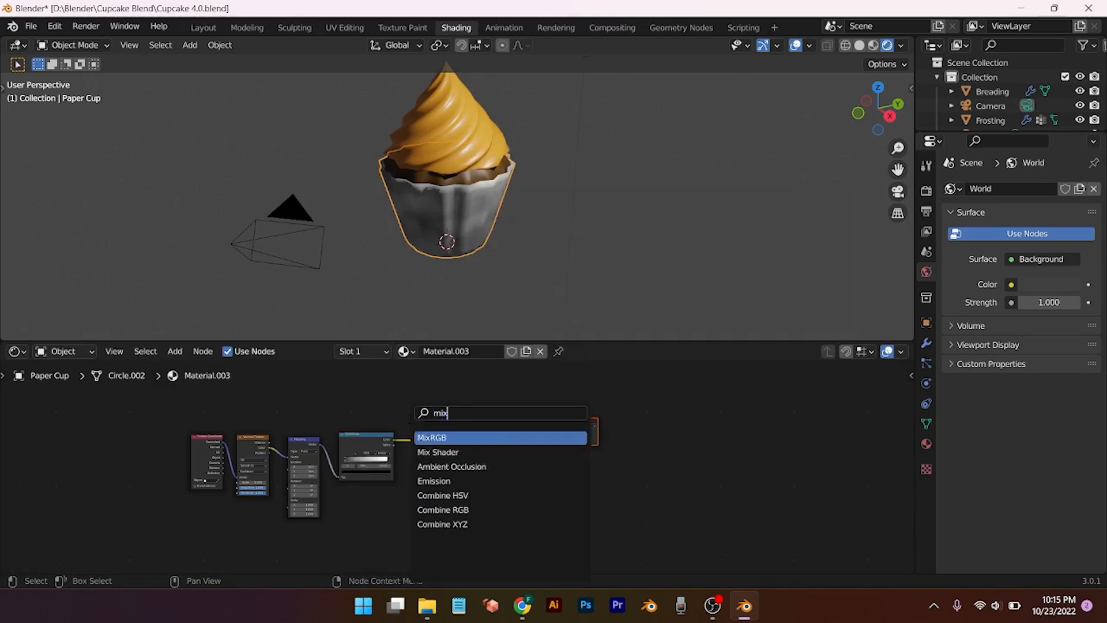
click(441, 436)
click(444, 441)
scroll(444, 484, up, 3)
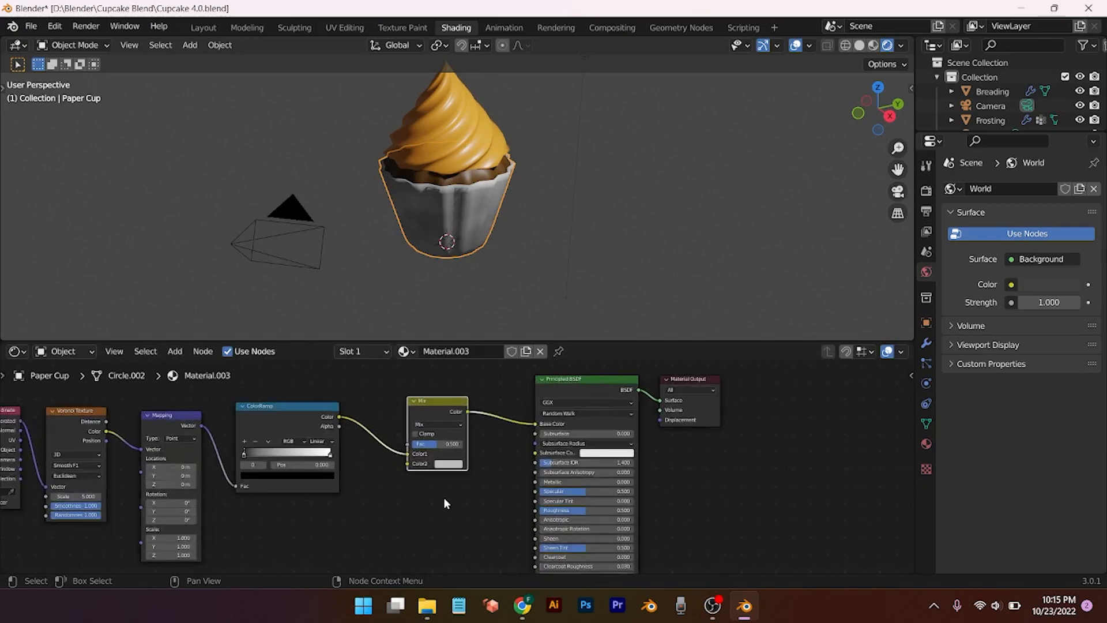
scroll(443, 503, up, 5)
middle_drag(366, 518, 404, 547)
drag(425, 465, 425, 448)
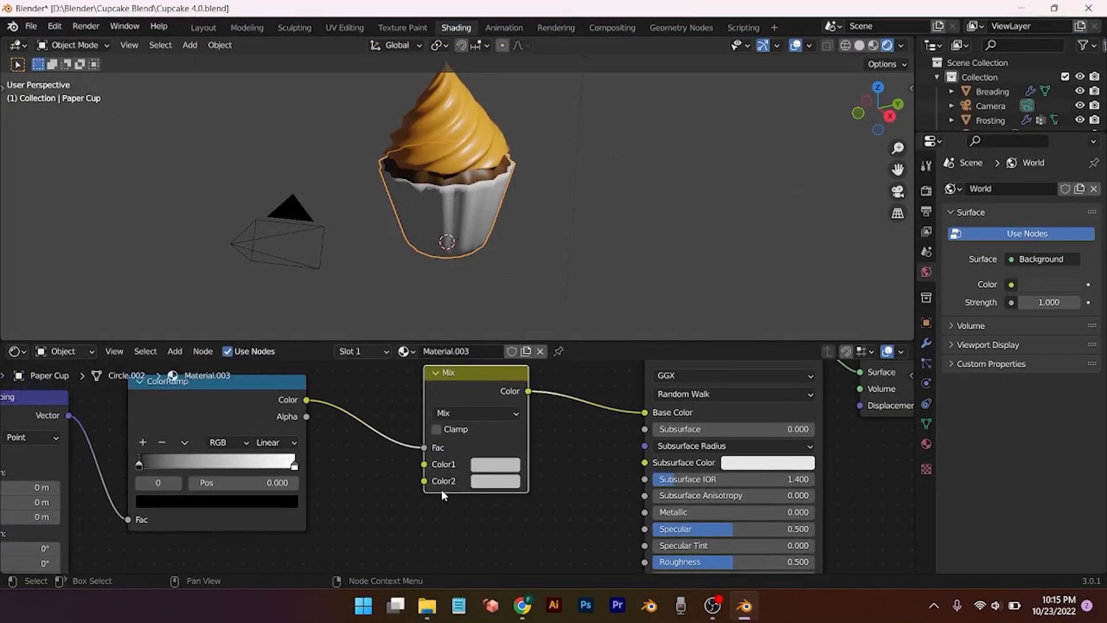
Step: Replace the Voronoi Color link into Mapping with Voronoi Distance to Mapping Vector
middle_drag(441, 484, 513, 511)
scroll(447, 483, down, 2)
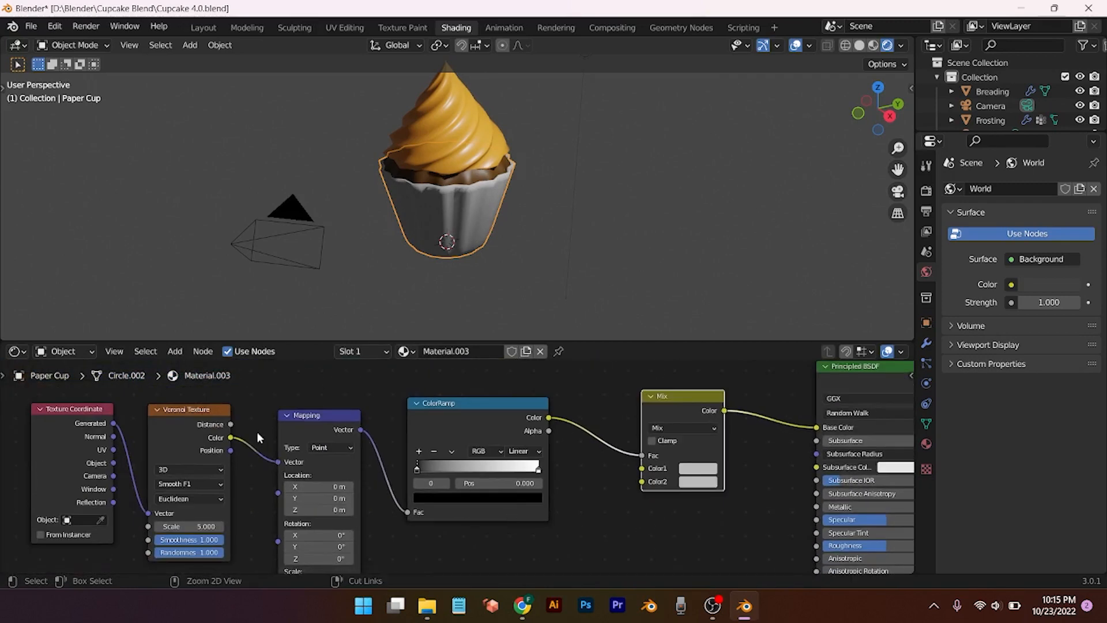
ctrl+right_drag(257, 431, 253, 479)
drag(231, 424, 279, 478)
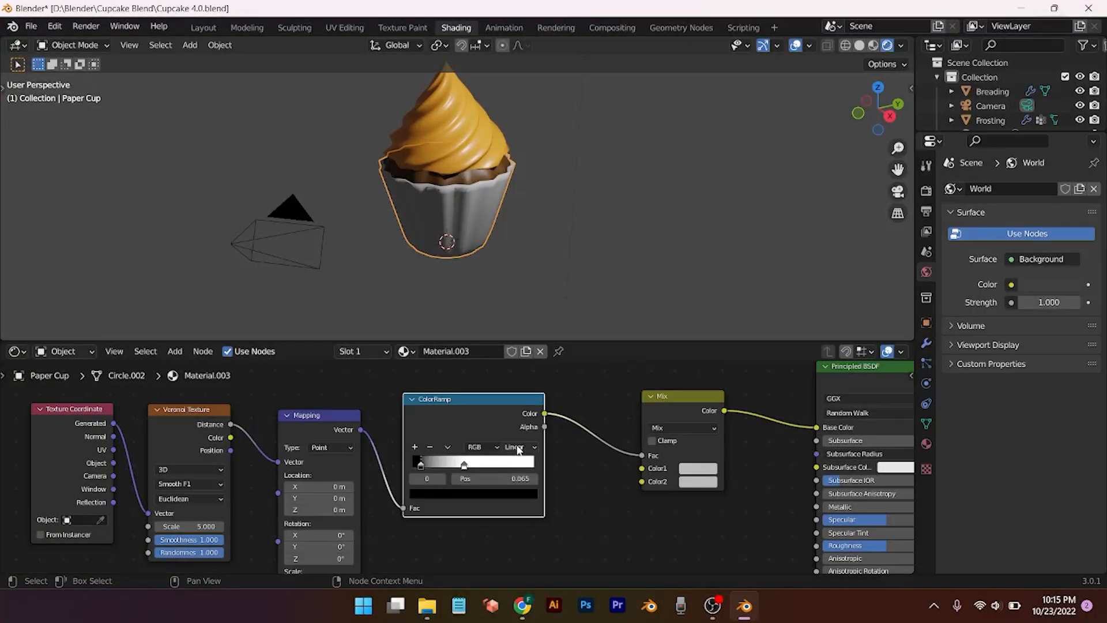
Step: Set the ColorRamp to Constant interpolation with the stop at 0.25
click(522, 448)
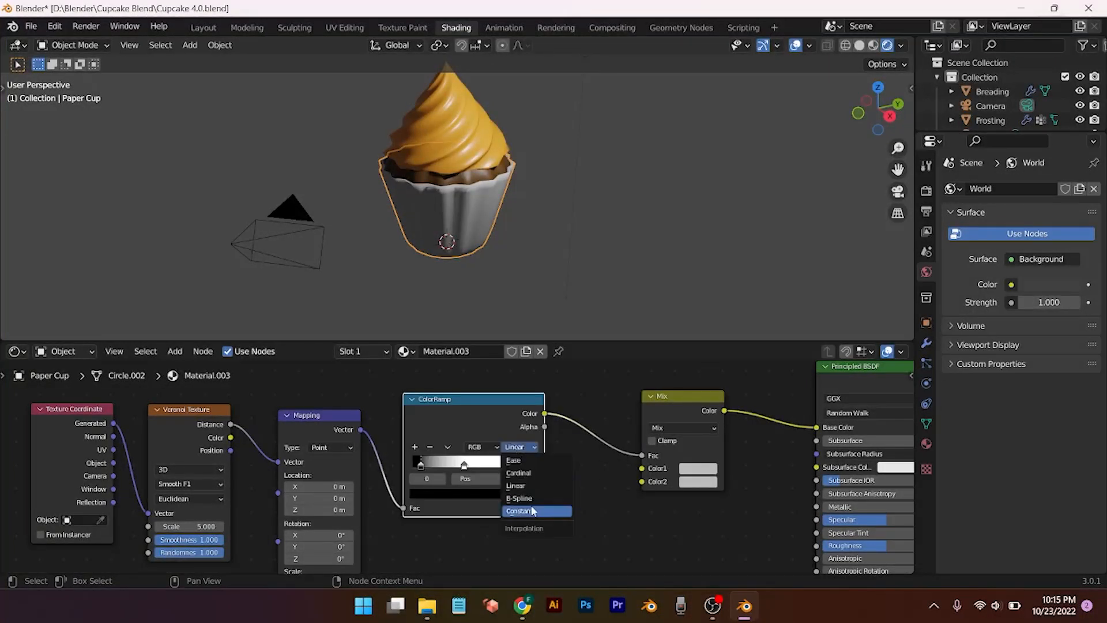
click(521, 511)
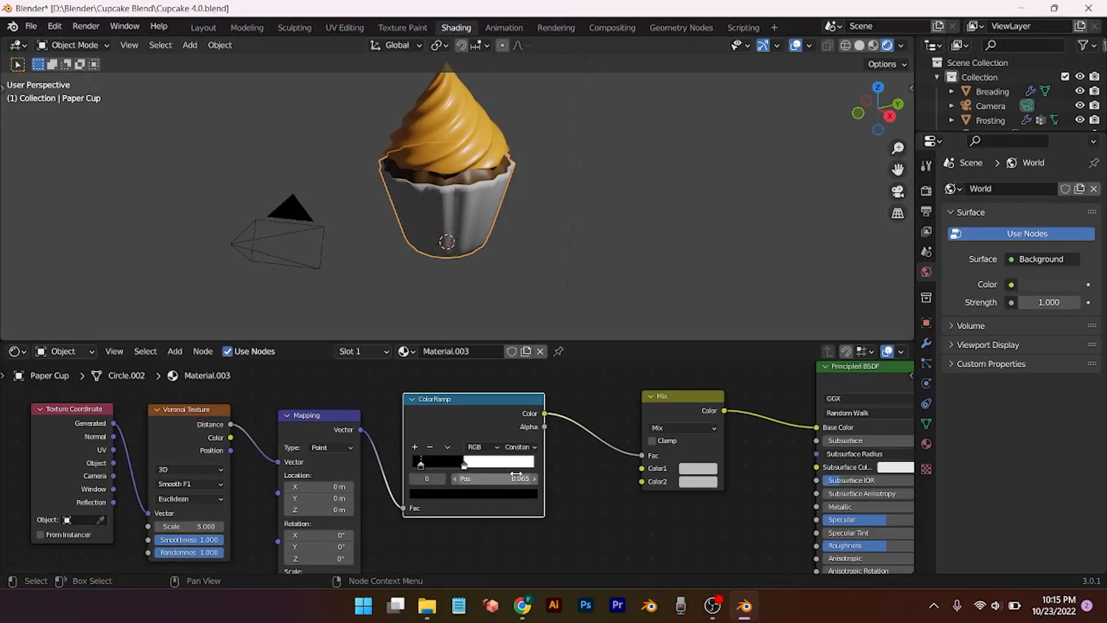
click(474, 478)
key(BackSpace)
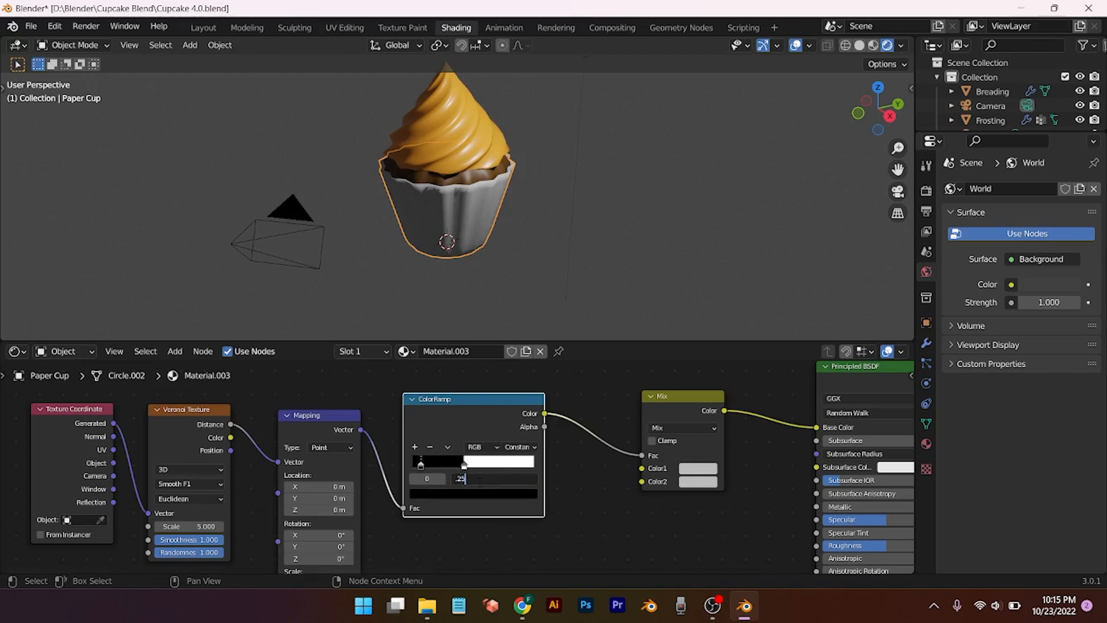
text(.25)
key(Return)
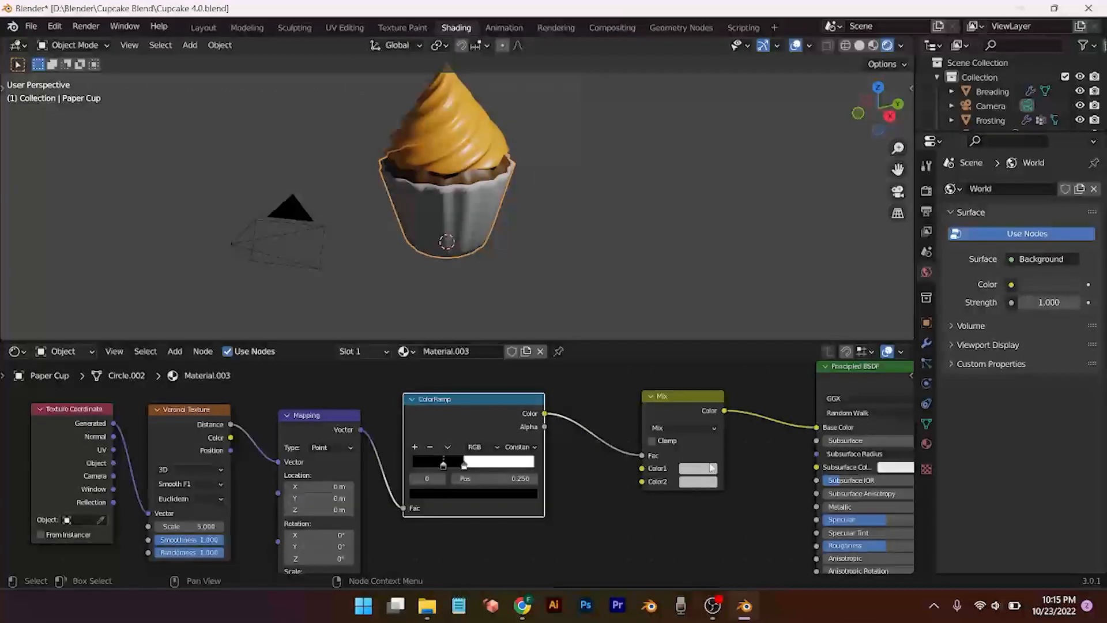
Step: Make the Mix node's Color1 orange and Color2 black
click(713, 469)
click(709, 378)
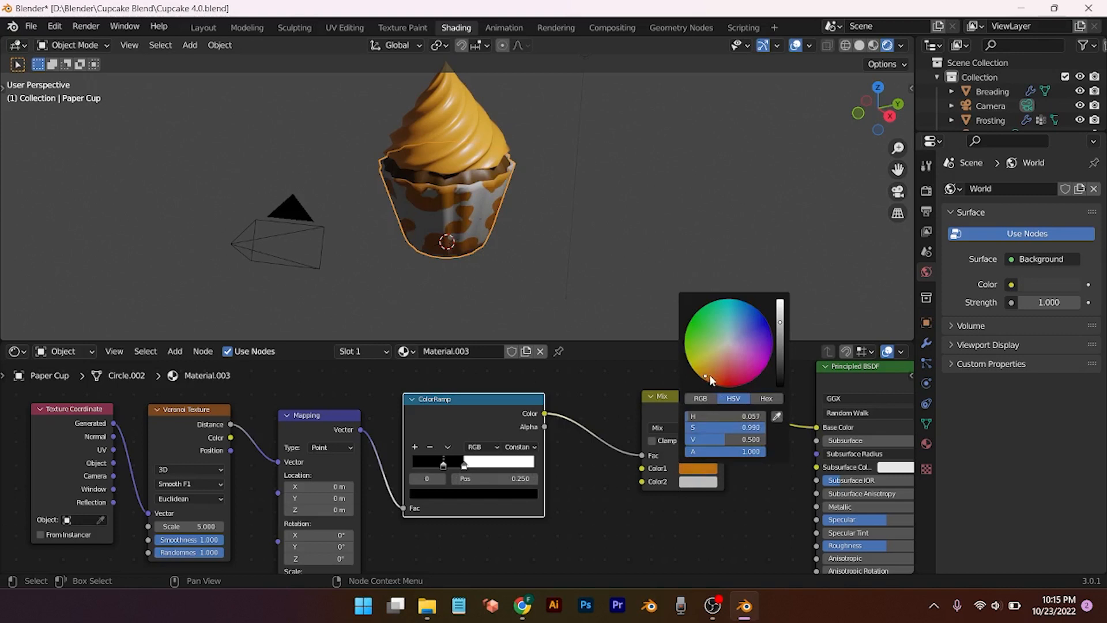
click(708, 483)
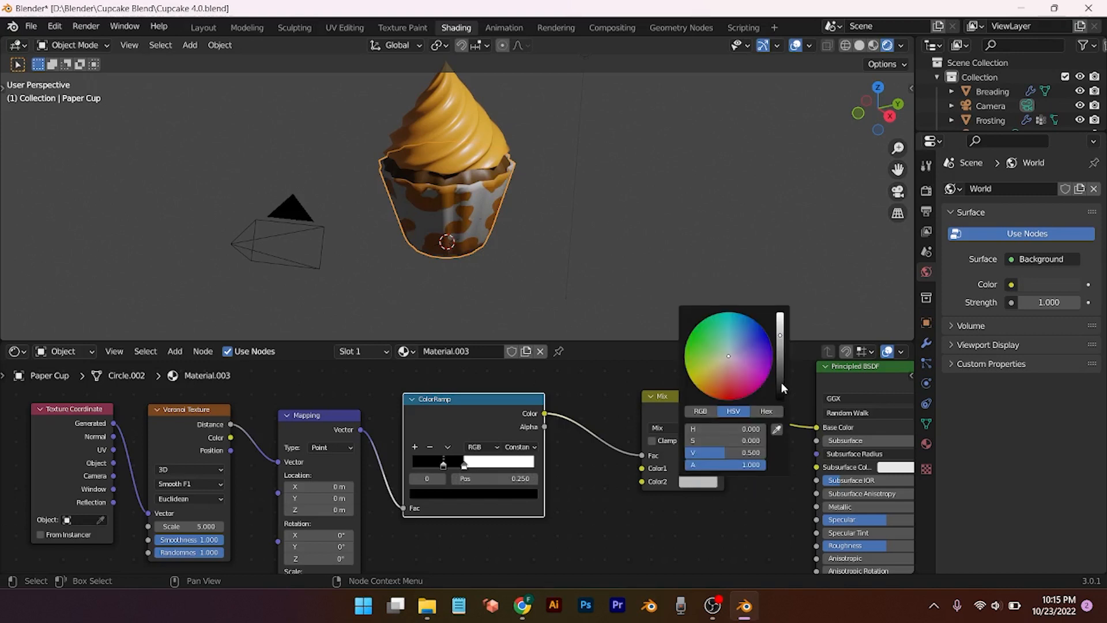
drag(781, 382, 781, 400)
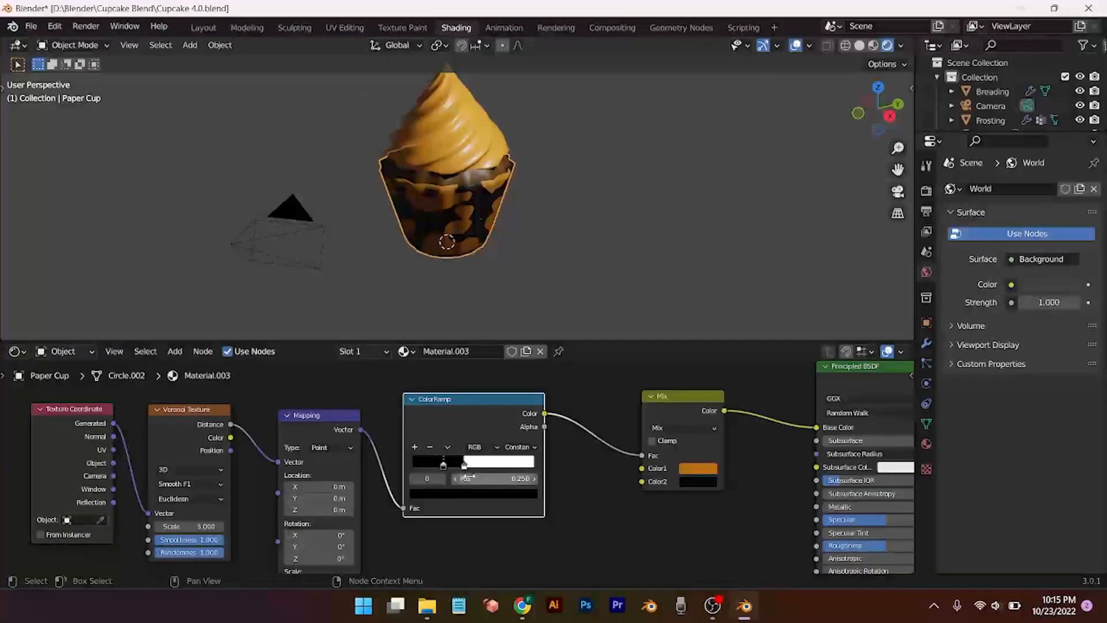
Step: Nudge the ColorRamp node left and raise the Principled BSDF Specular value
drag(464, 472, 442, 479)
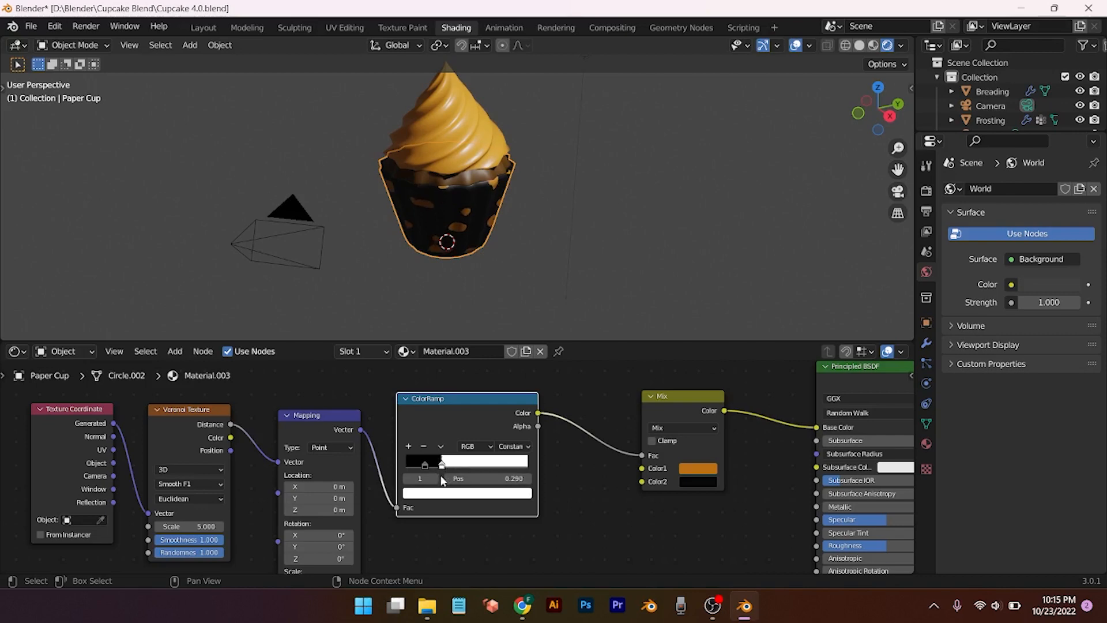
scroll(456, 532, down, 2)
middle_drag(565, 514, 421, 453)
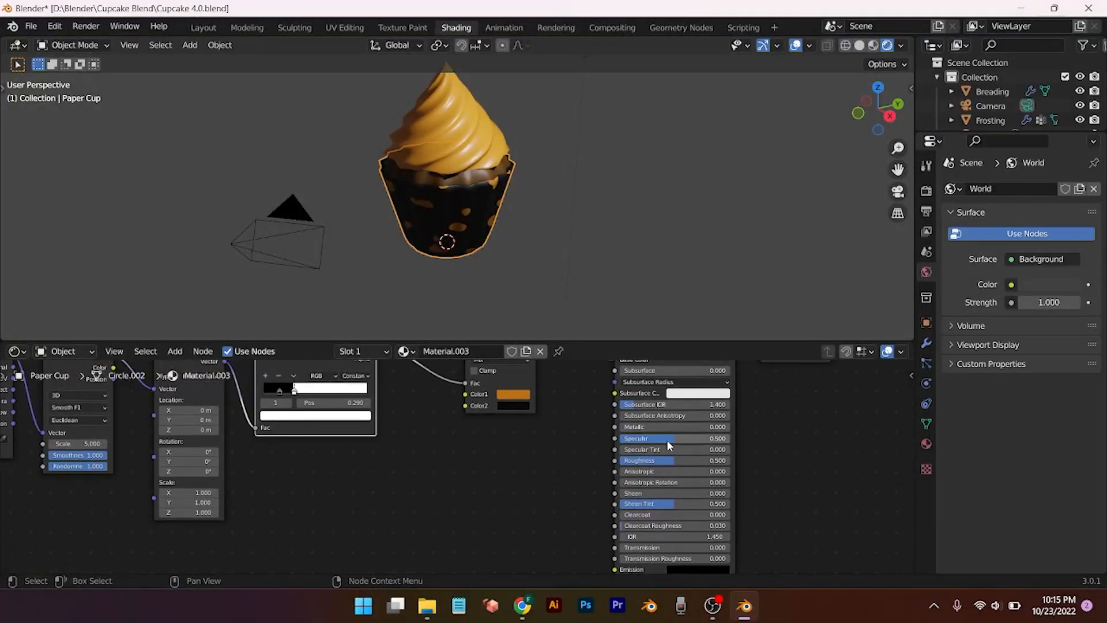
drag(665, 441, 661, 438)
Step: In Material Preview, set the liner's Roughness to 0.398 and Specular to 0.453
click(874, 46)
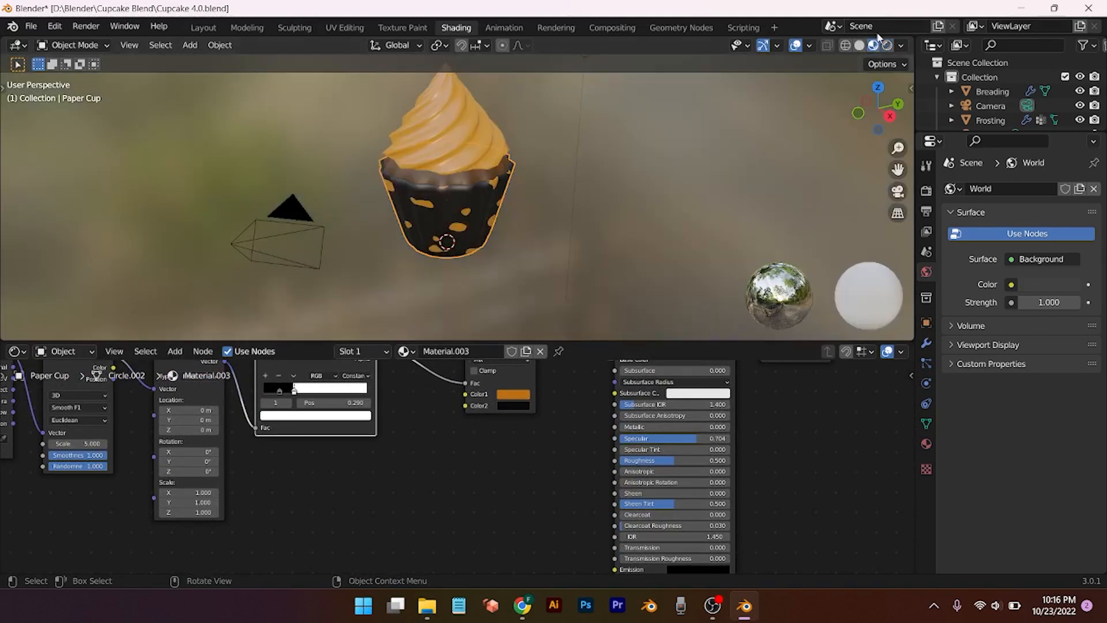
drag(686, 460, 670, 460)
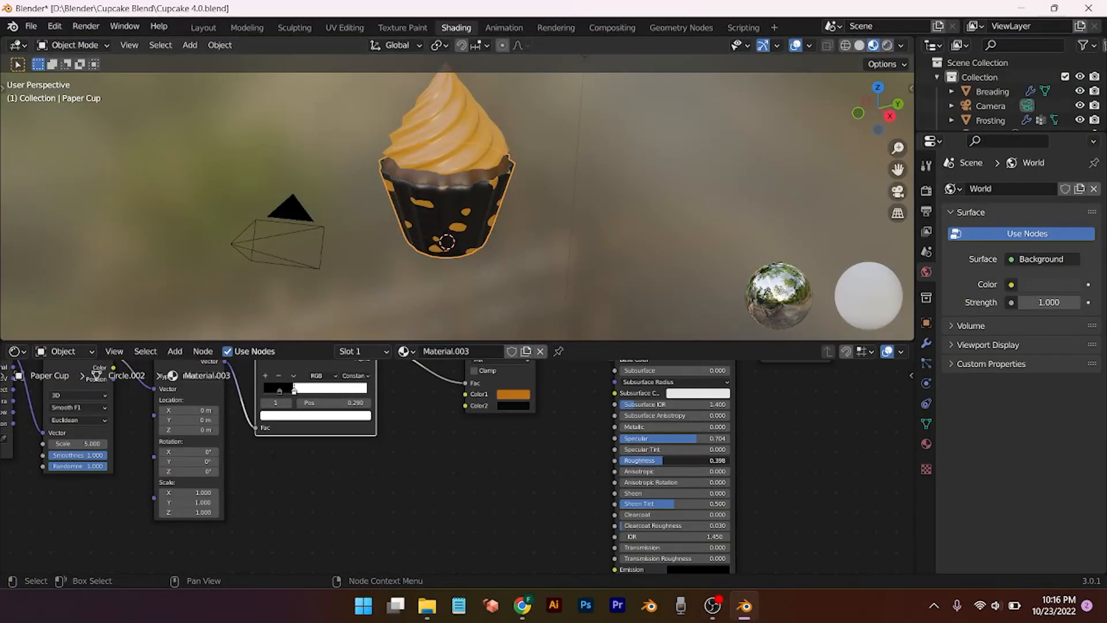
mouse_move(681, 438)
mouse_down()
mouse_move(625, 438)
mouse_move(715, 438)
mouse_move(669, 438)
mouse_up()
scroll(611, 483, up, 2)
middle_drag(484, 438, 588, 544)
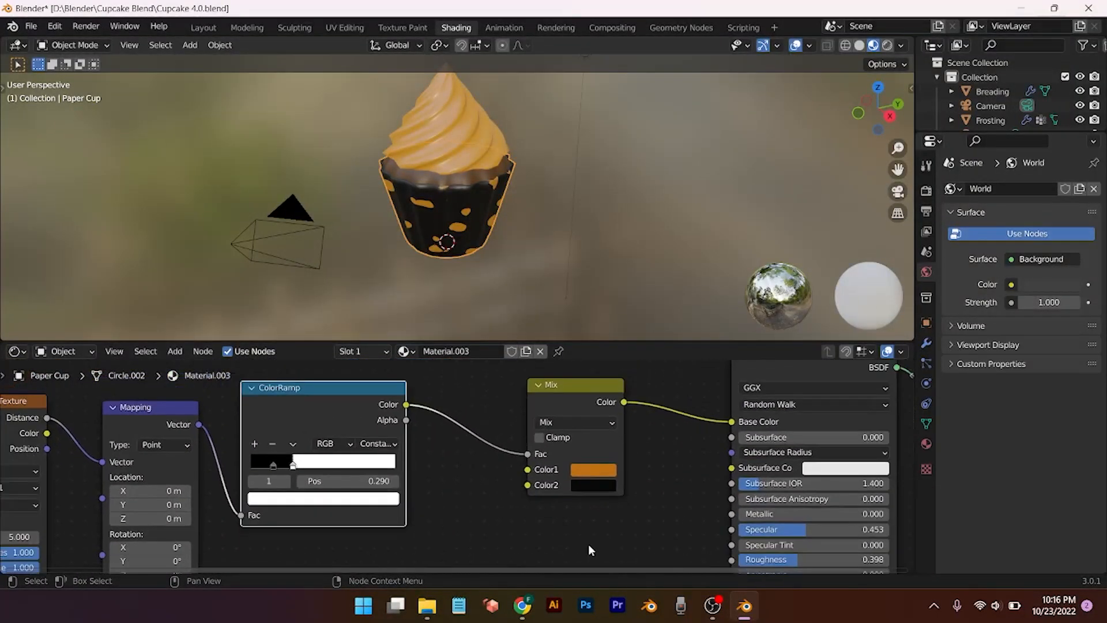
Step: Set Mix Color1 to hue 0, saturation 1, value 1, then shift it to orange
click(610, 473)
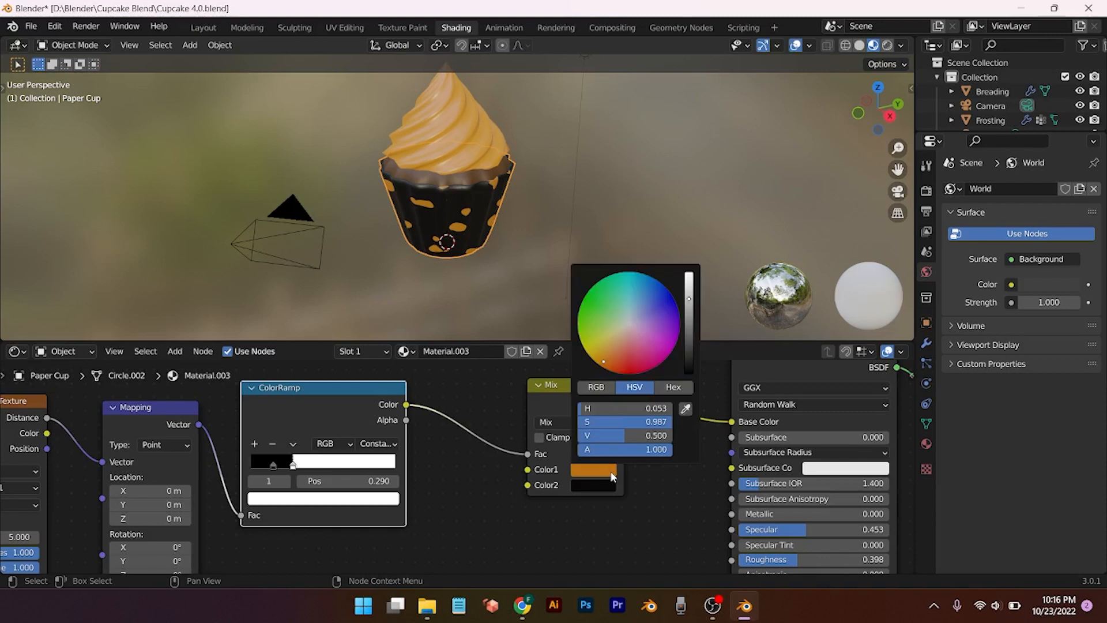
click(657, 410)
text(00)
key(Return)
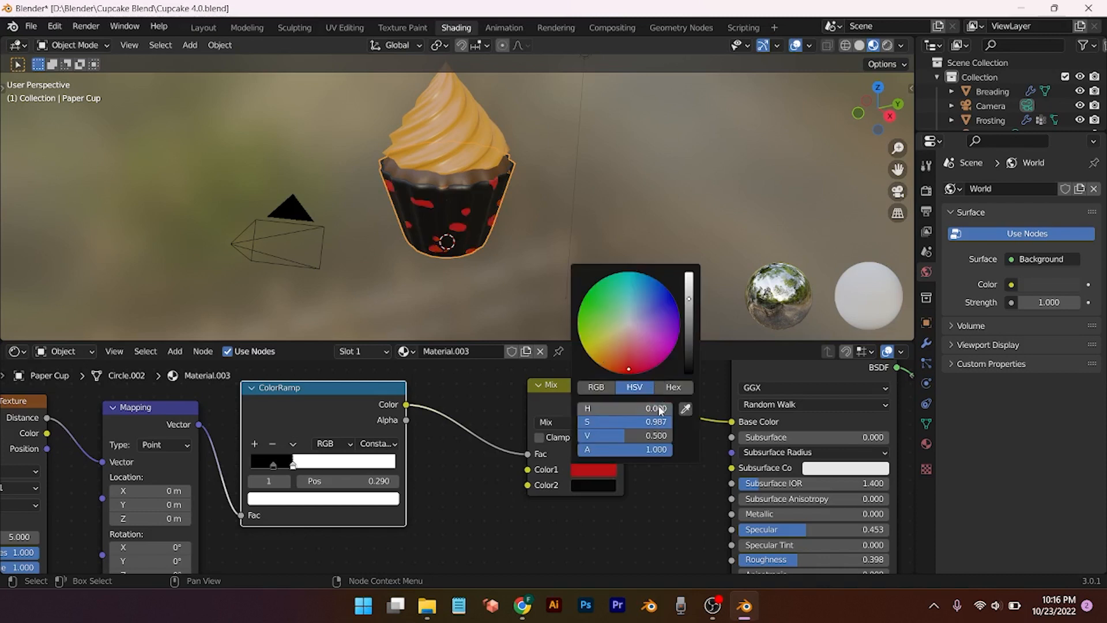
click(663, 423)
text(1)
key(Return)
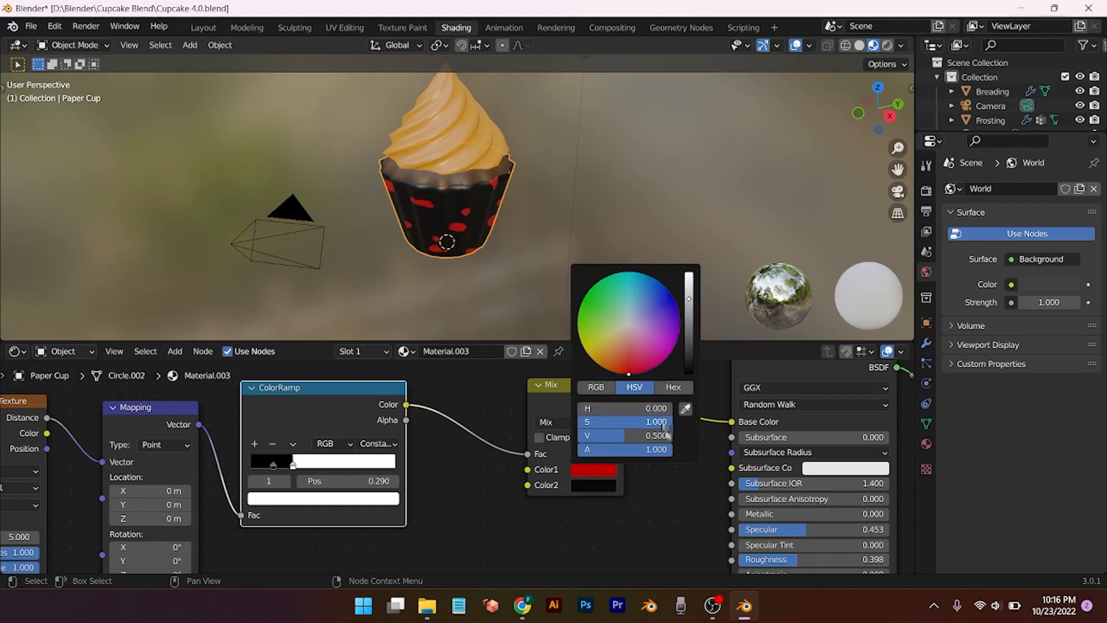
click(666, 432)
text(1)
key(Return)
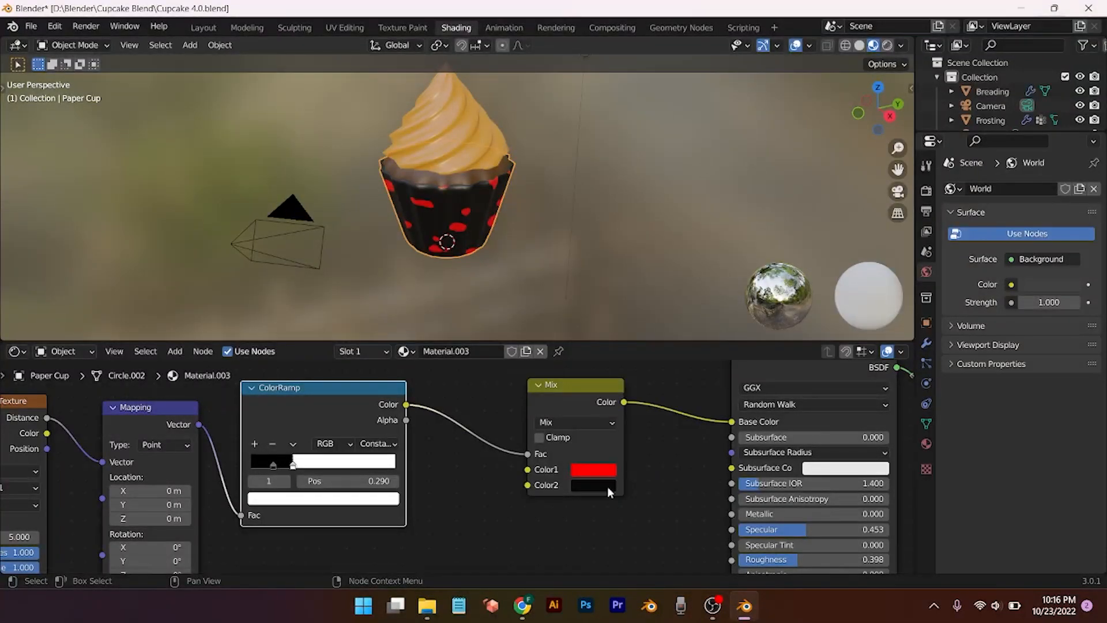
click(605, 470)
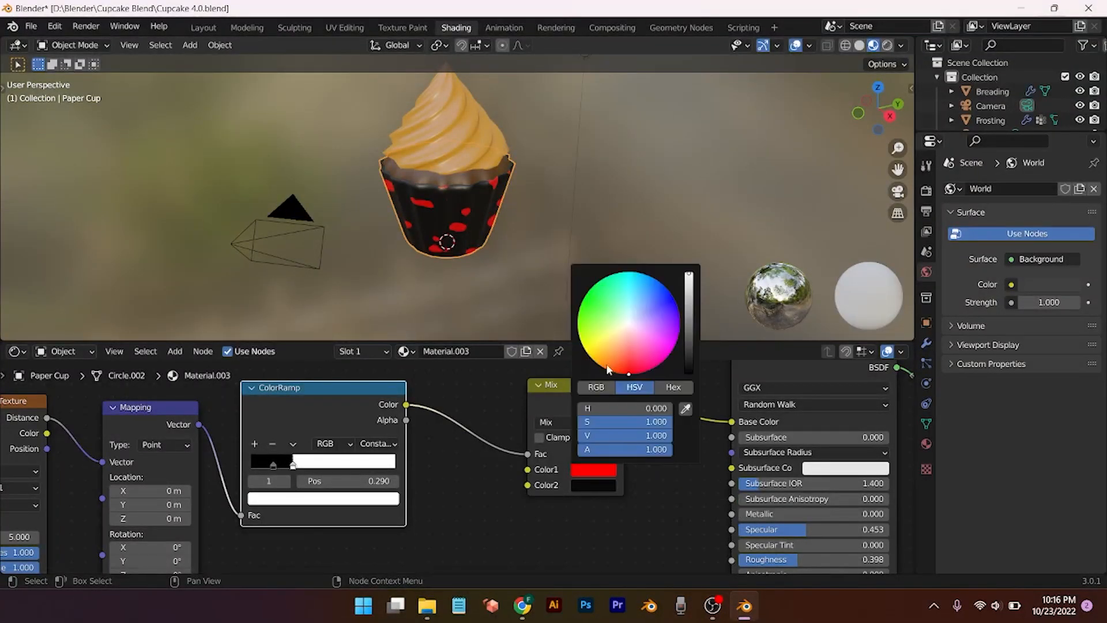
click(605, 367)
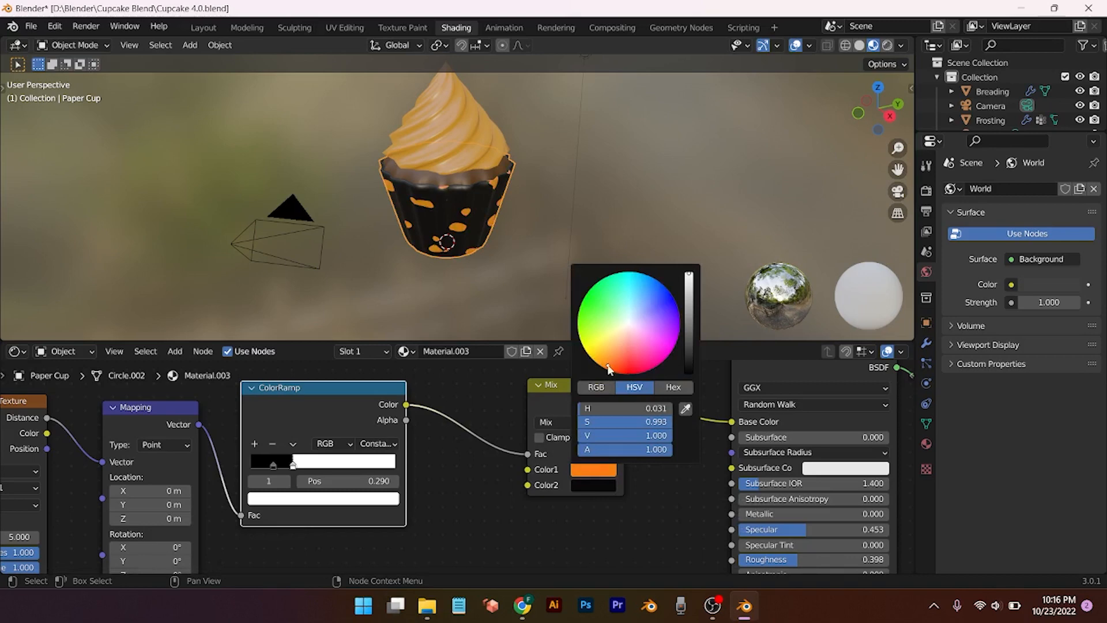
Step: Preview the Color2 background at full white brightness, then return it to black
scroll(470, 237, up, 8)
scroll(471, 250, down, 7)
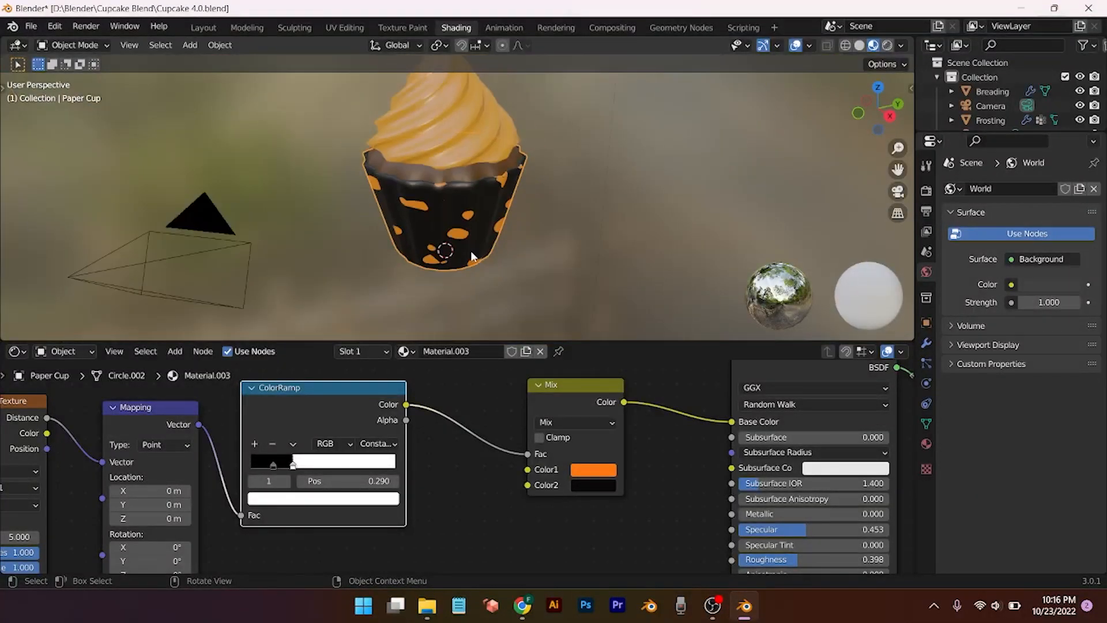
scroll(470, 250, down, 2)
click(593, 485)
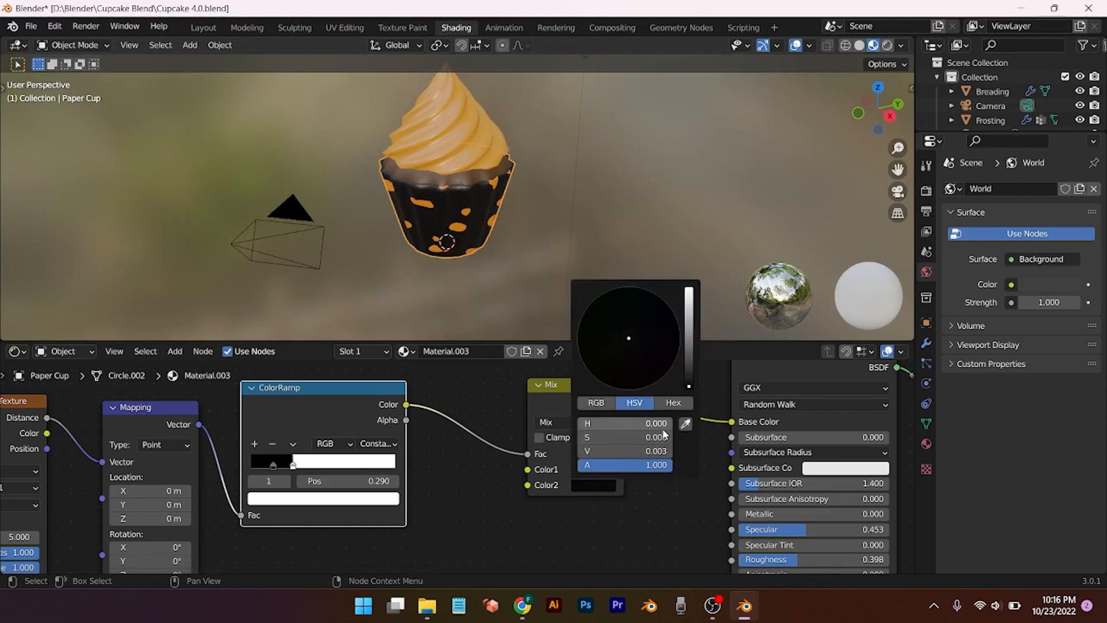
click(657, 451)
text(1)
key(Return)
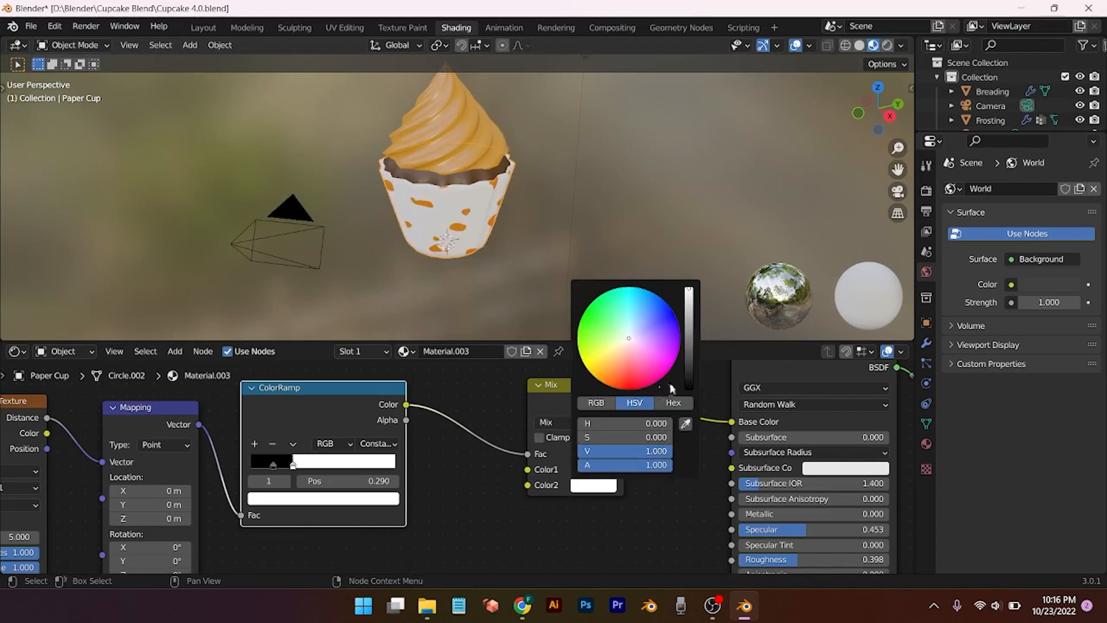
click(691, 387)
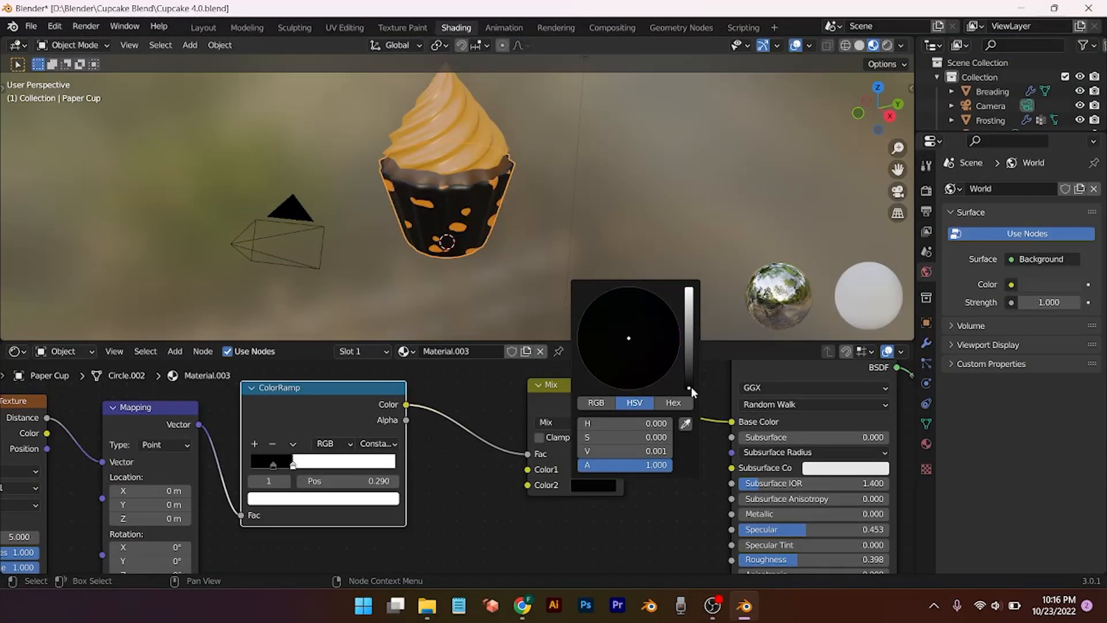
click(634, 451)
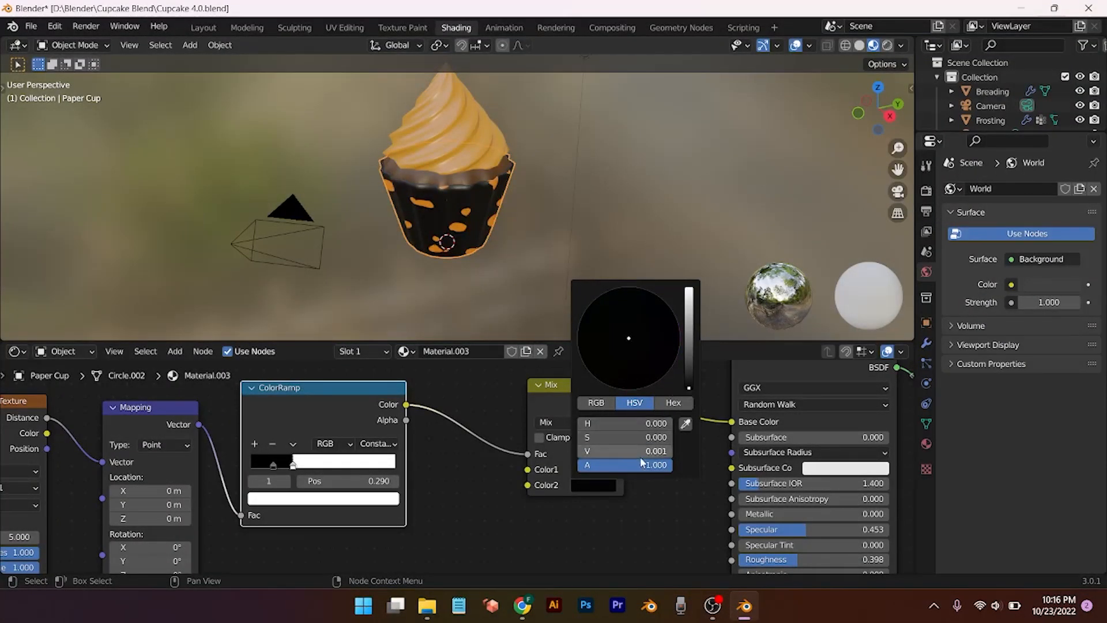
text(1)
key(Return)
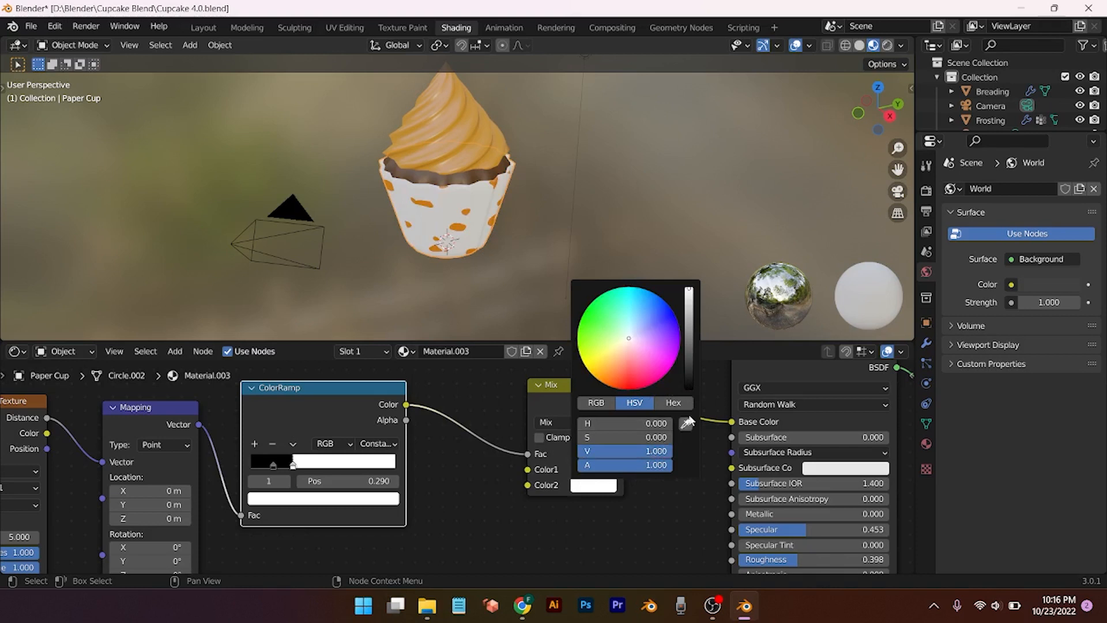
click(690, 386)
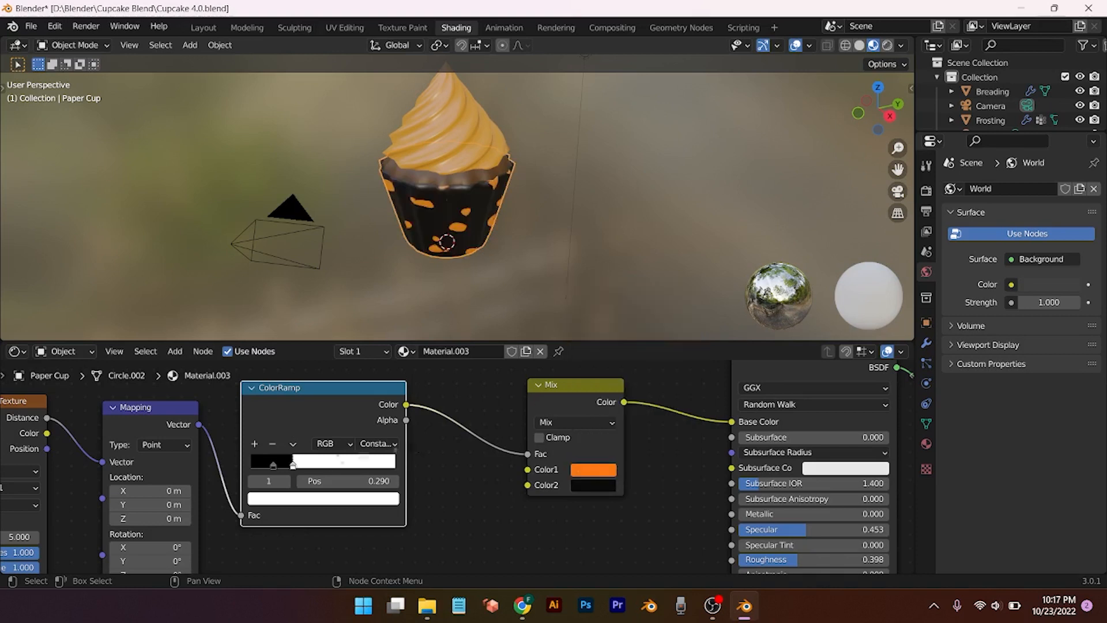
Step: Move the ColorRamp stop to 0.312 to enlarge the spots and tidy the nodes into a row
drag(295, 468, 299, 473)
scroll(460, 482, down, 5)
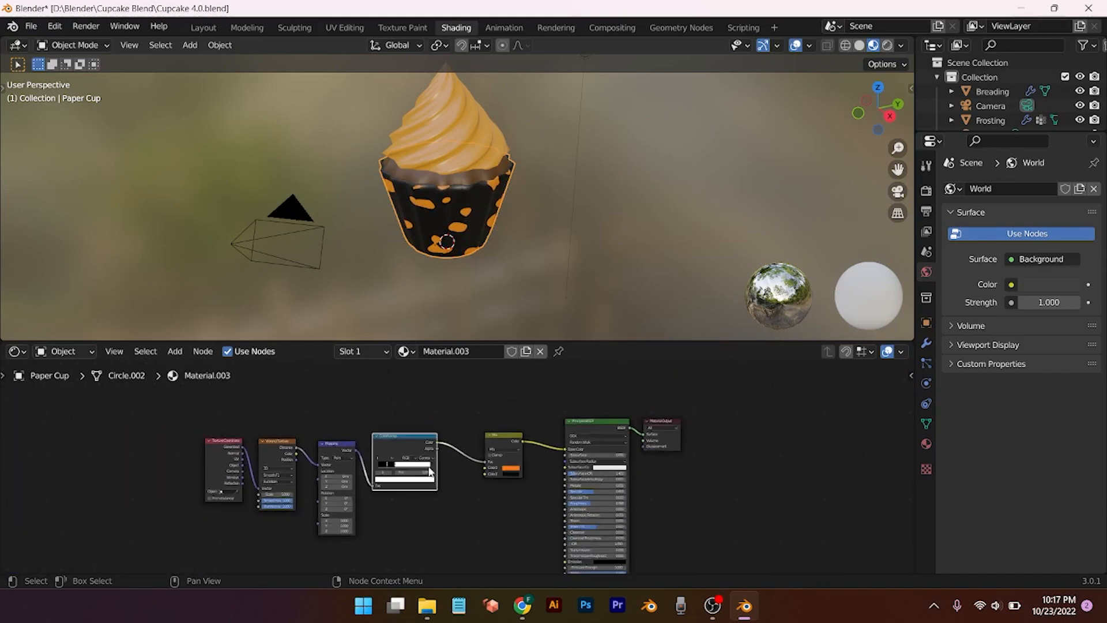
drag(444, 409, 187, 534)
click(479, 475)
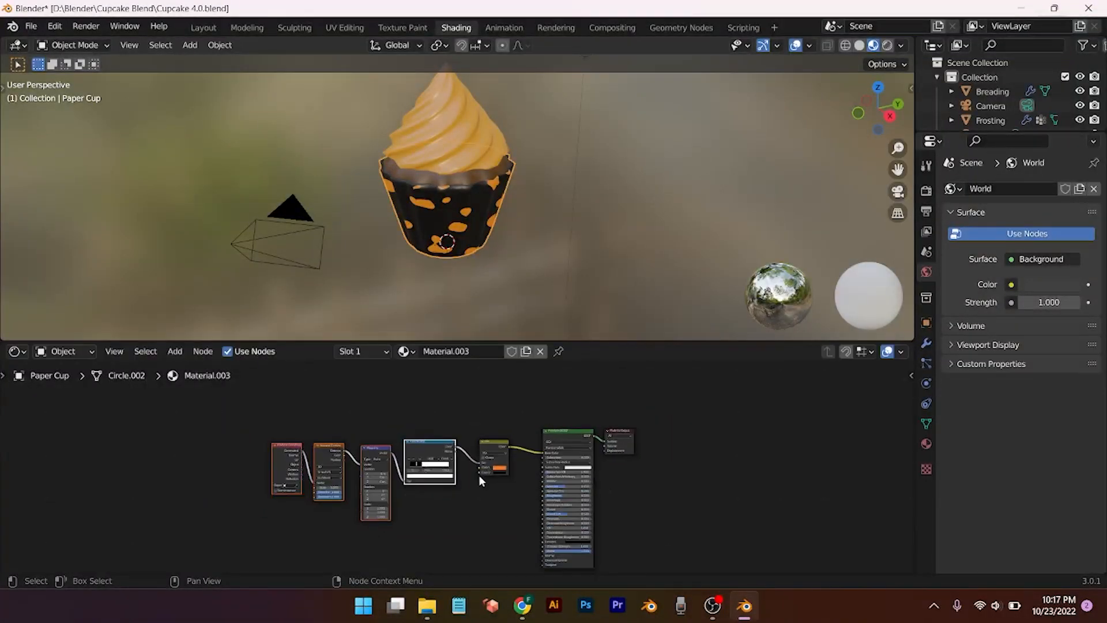
scroll(478, 477, down, 2)
drag(595, 385, 242, 504)
Step: Group all seven Paper Cup shader nodes with Ctrl+G and view the Group Input and Output inside
click(582, 491)
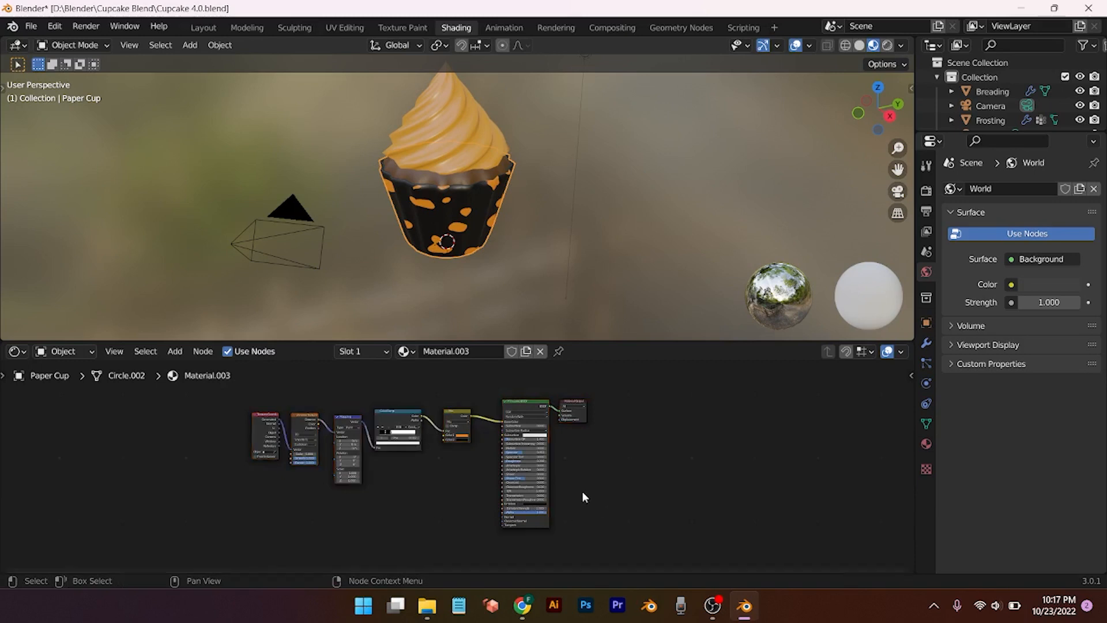
drag(548, 381, 241, 521)
key(ctrl+g)
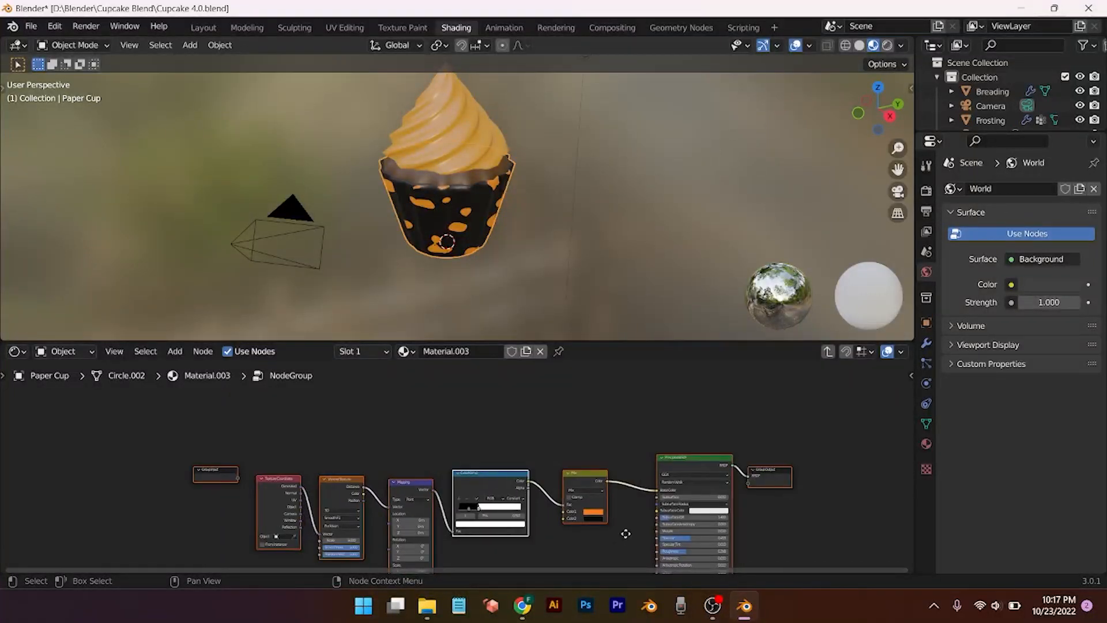
middle_drag(625, 534, 443, 468)
scroll(423, 502, up, 3)
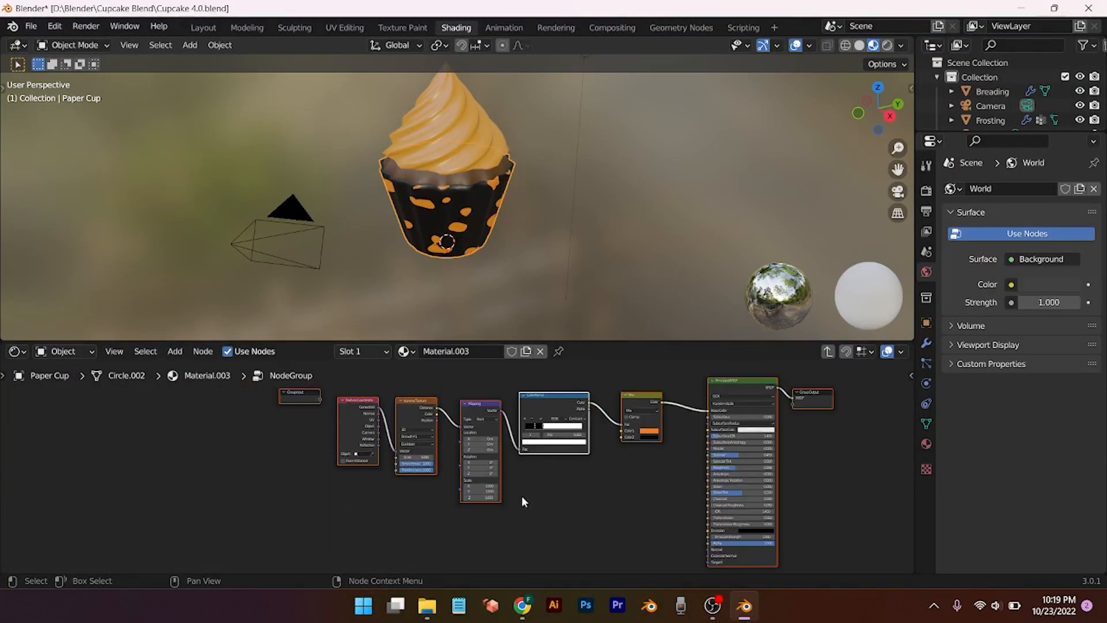
drag(305, 398, 375, 510)
click(316, 470)
scroll(434, 517, up, 3)
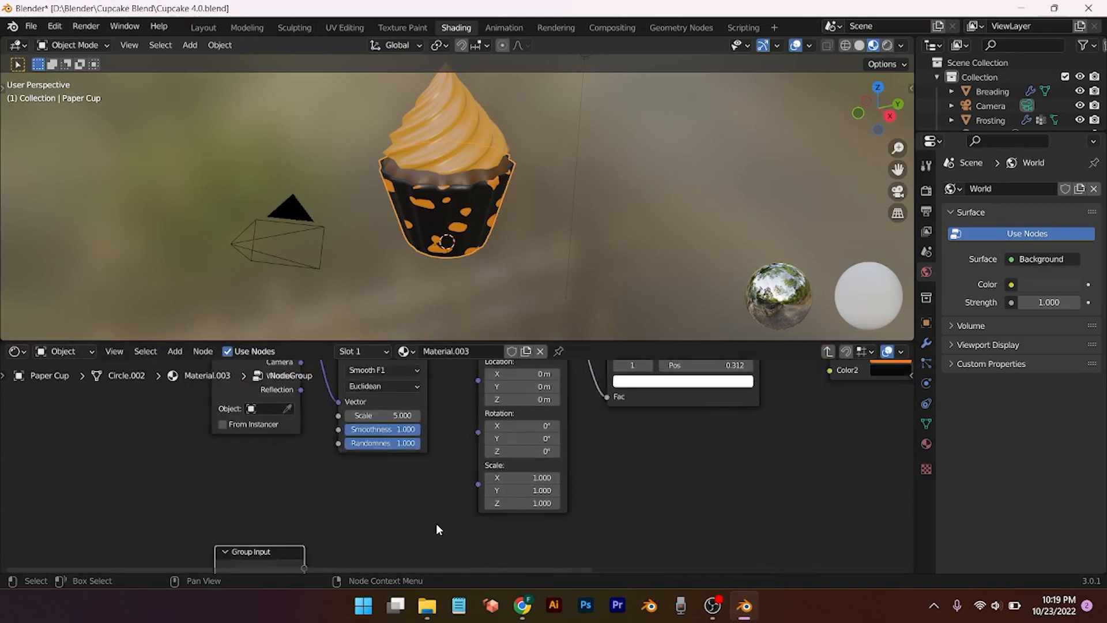
Step: Expose the Voronoi Scale and Randomness as group inputs
middle_drag(436, 523, 515, 511)
drag(362, 538, 423, 431)
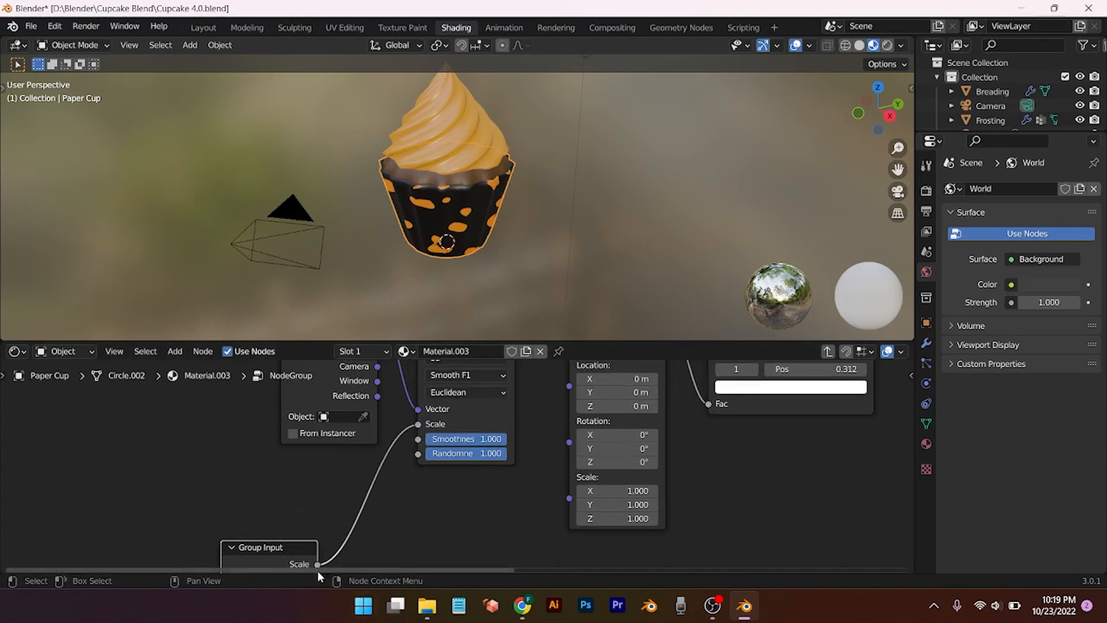
scroll(335, 551, down, 2)
drag(348, 558, 426, 456)
scroll(499, 532, down, 2)
Step: Expose Mix Color1, Color2 and the Principled BSDF Specular and Roughness as group inputs
middle_drag(690, 526, 607, 504)
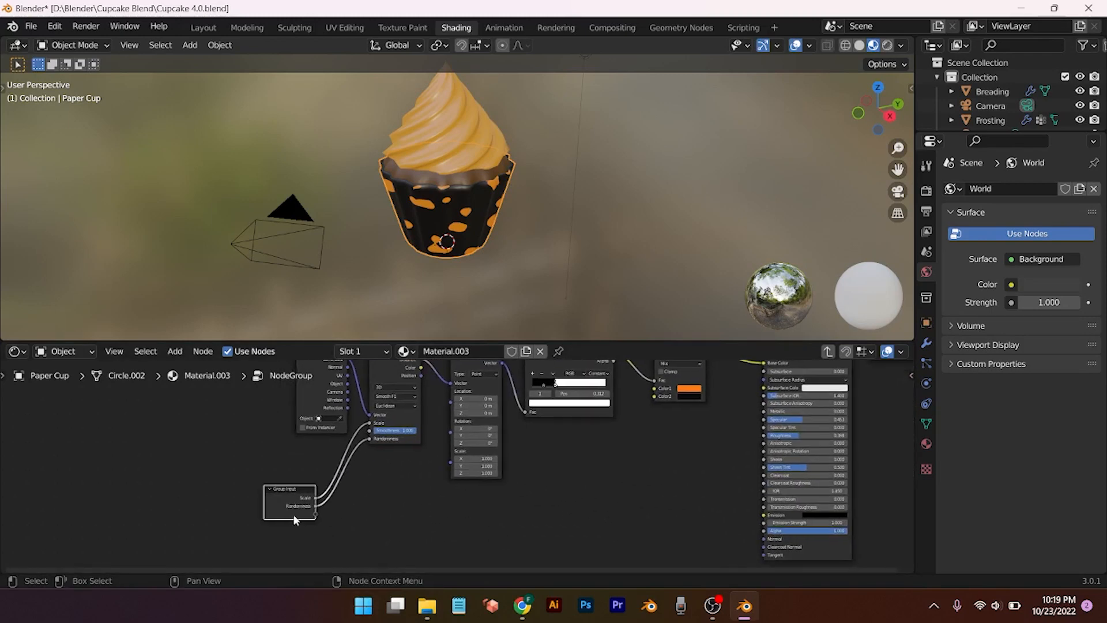
drag(315, 514, 654, 390)
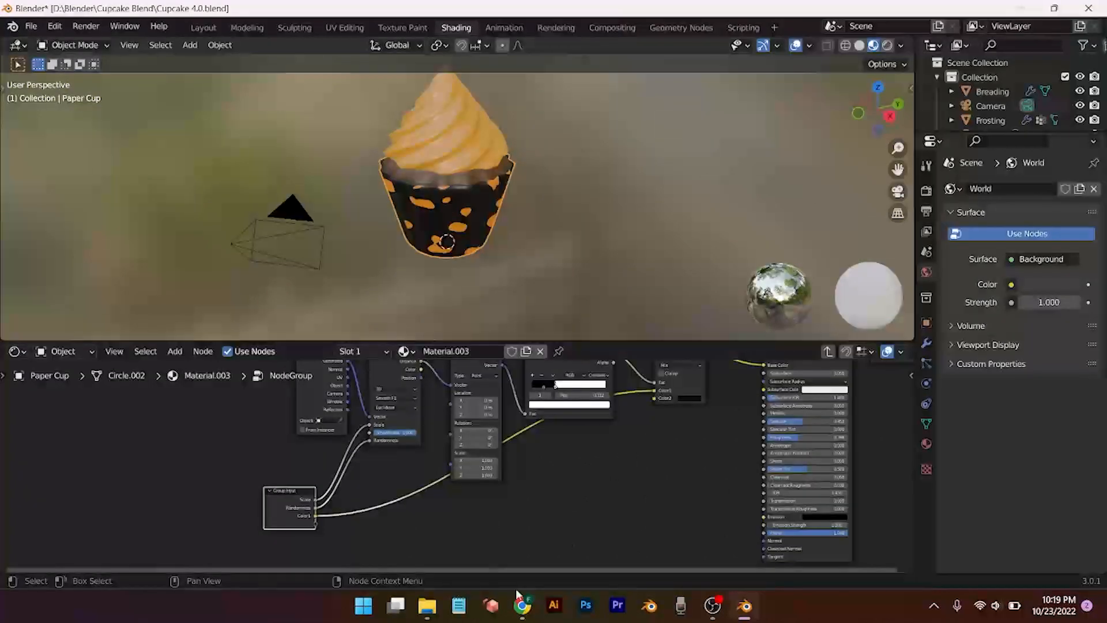
drag(315, 522, 653, 399)
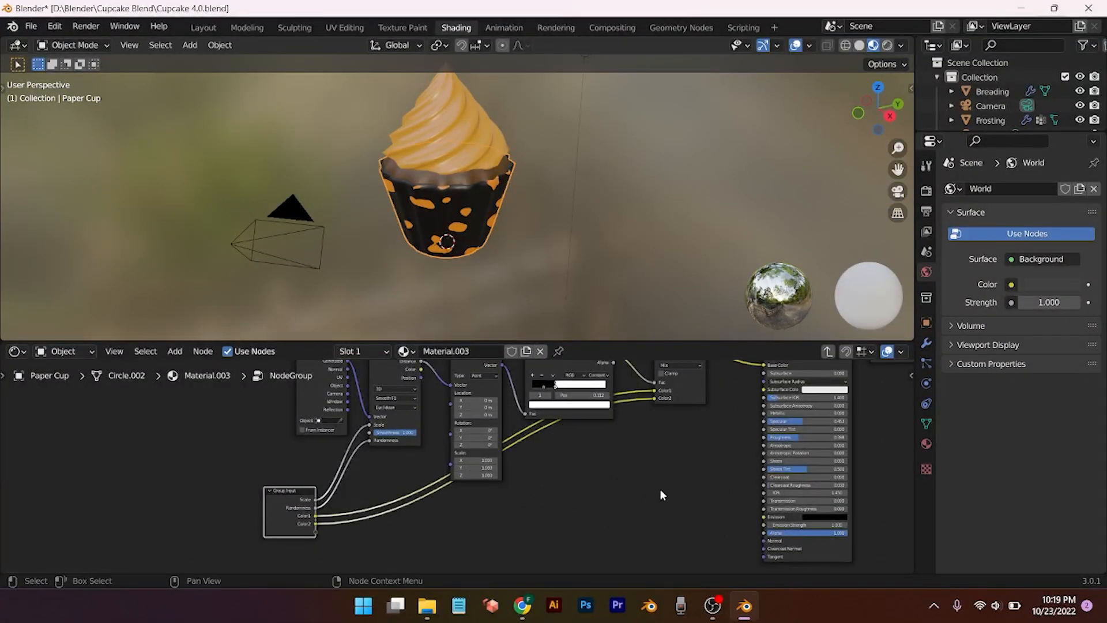
middle_drag(660, 489, 486, 497)
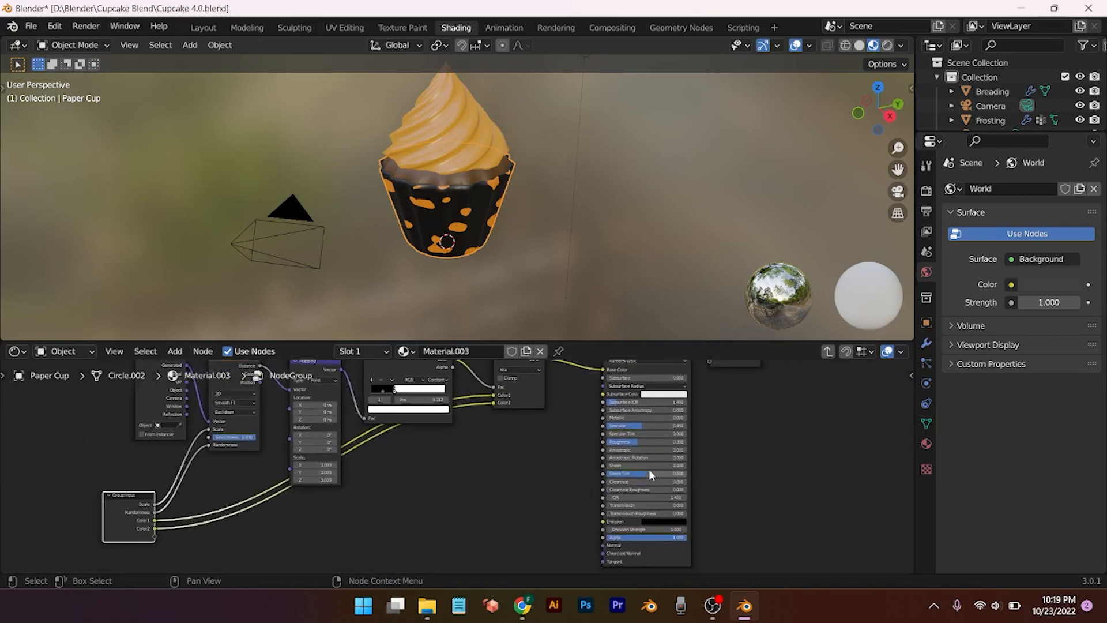
scroll(564, 494, up, 2)
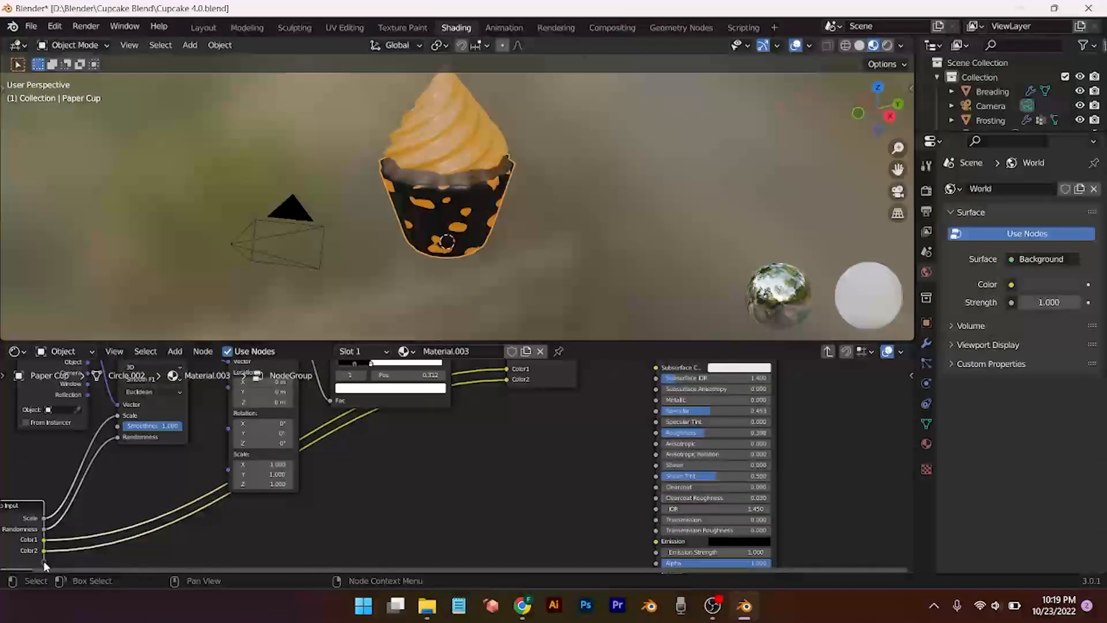
drag(44, 562, 656, 411)
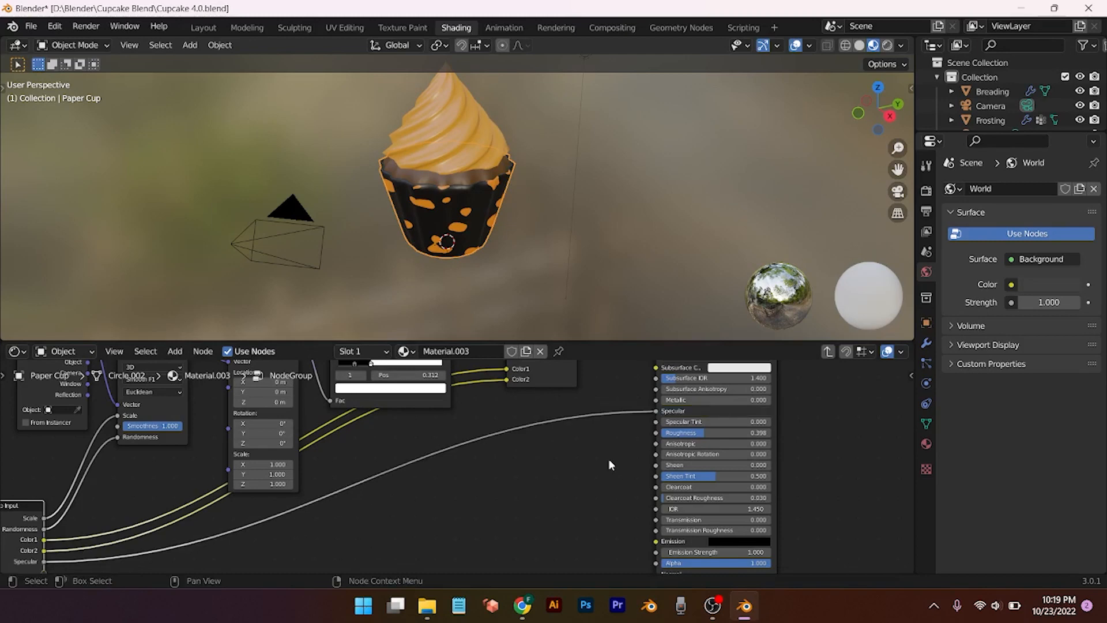
scroll(489, 469, down, 1)
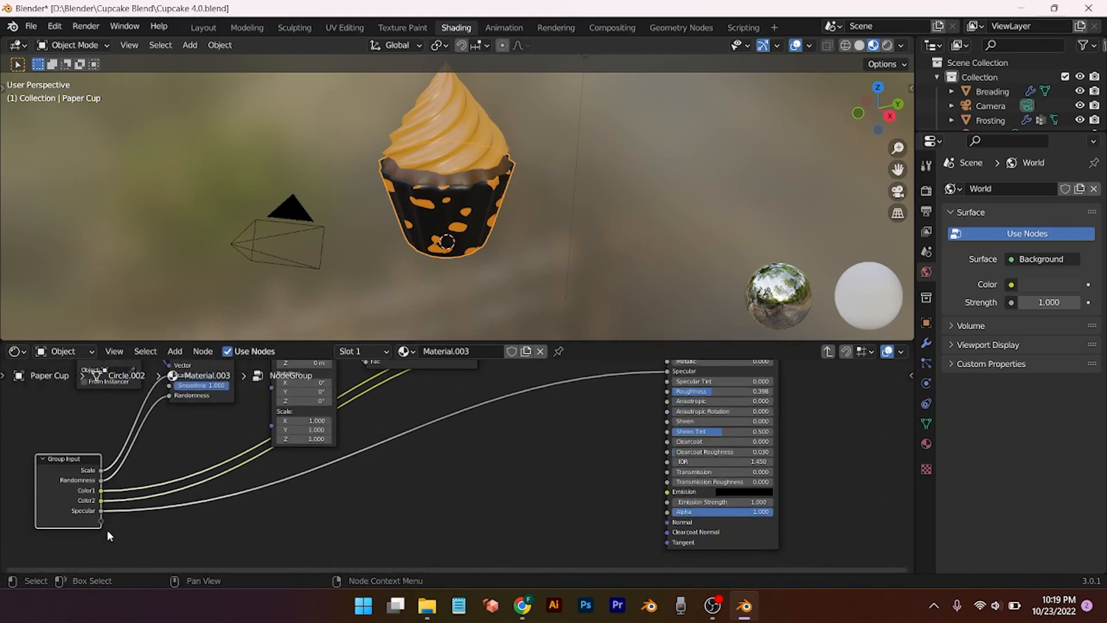
drag(102, 524, 667, 392)
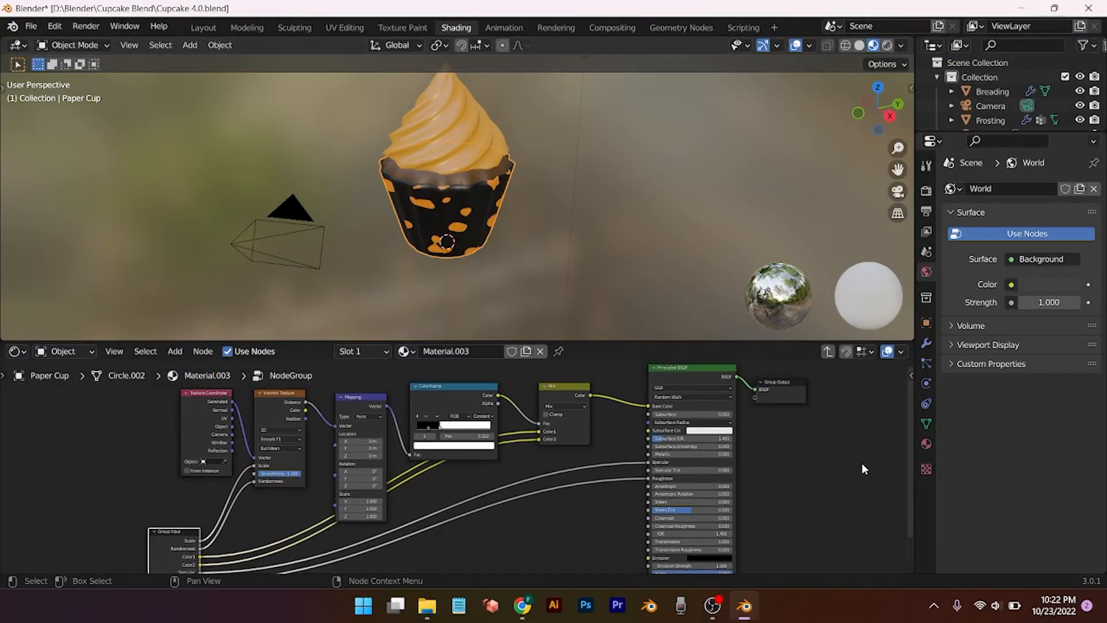
Step: In the side panel's group settings, rename the Color1 input to 'Dots'
key(n)
click(906, 408)
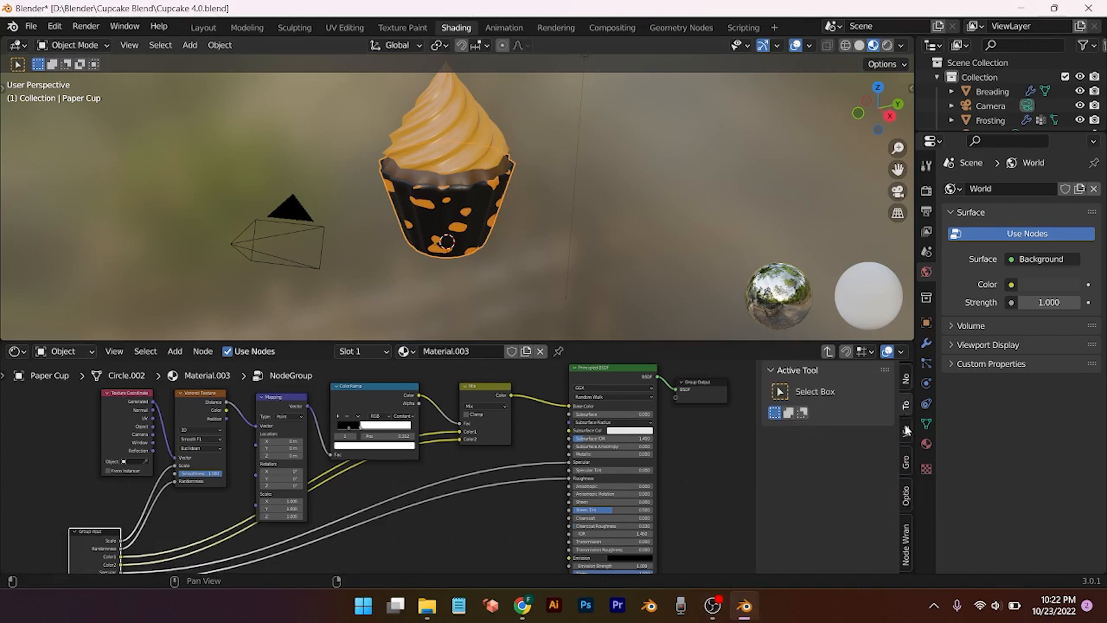
click(906, 430)
click(906, 458)
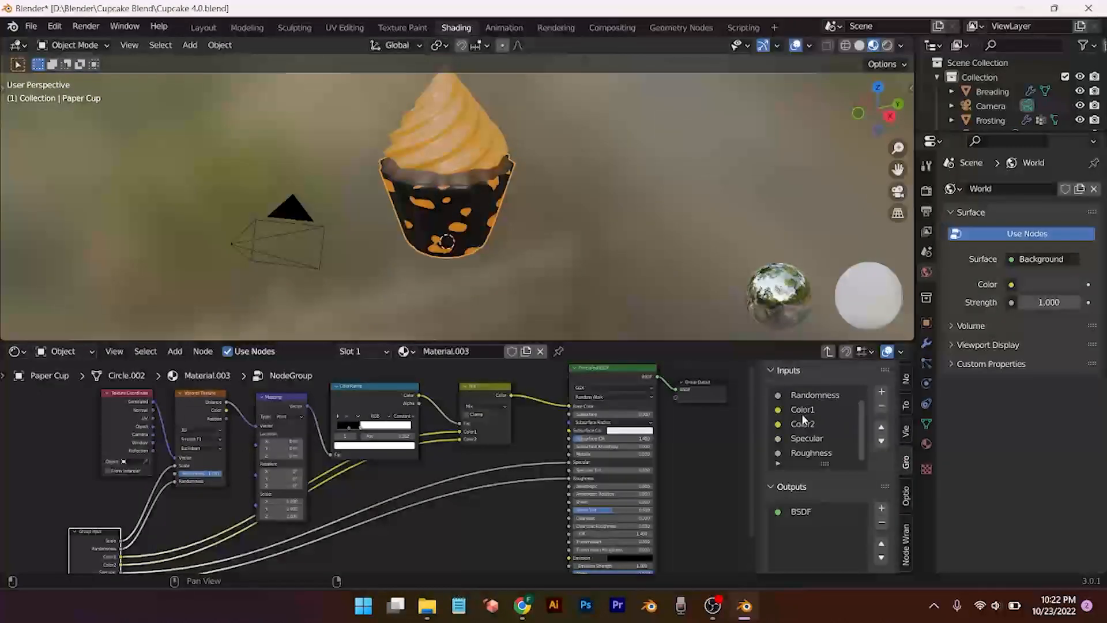
click(807, 424)
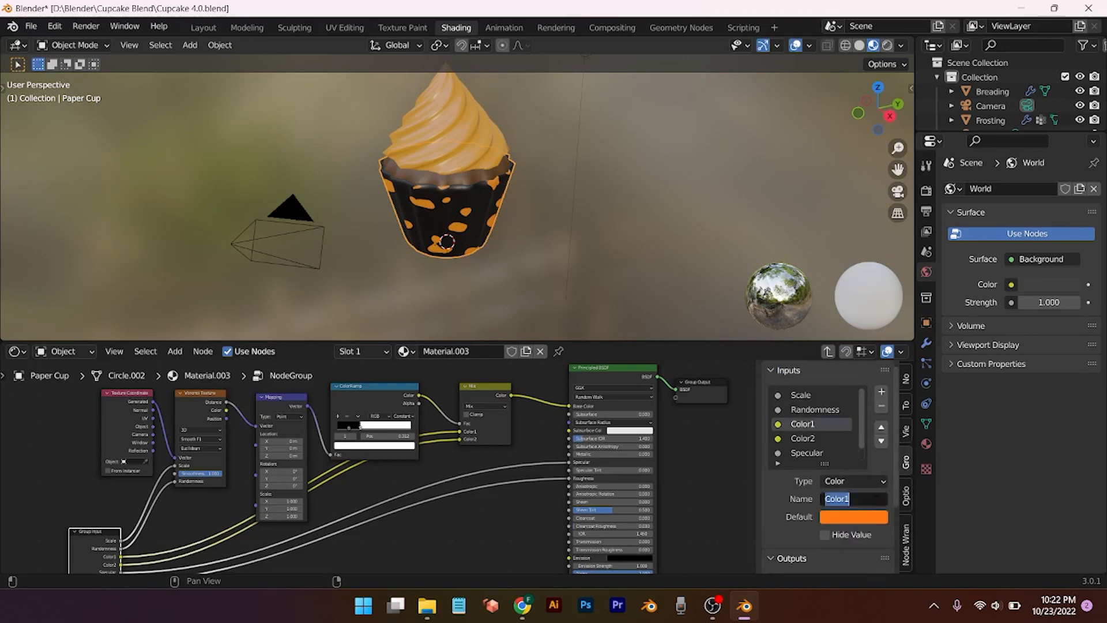
key(BackSpace)
text(Dots)
key(Return)
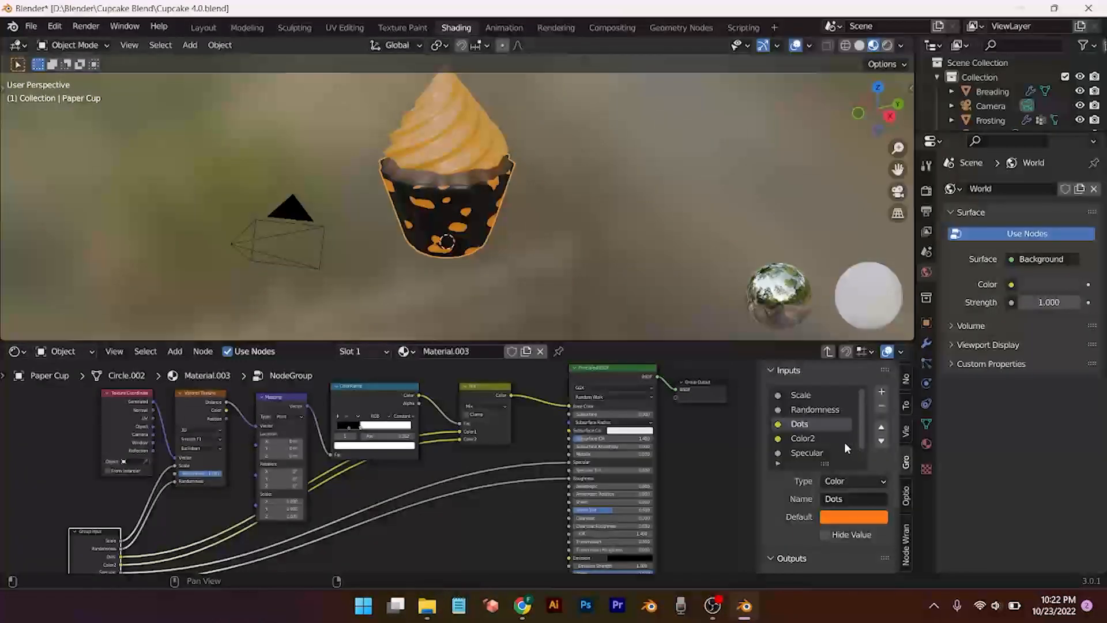
Step: Label the Group Input node 'BG' with F2
click(818, 438)
key(F2)
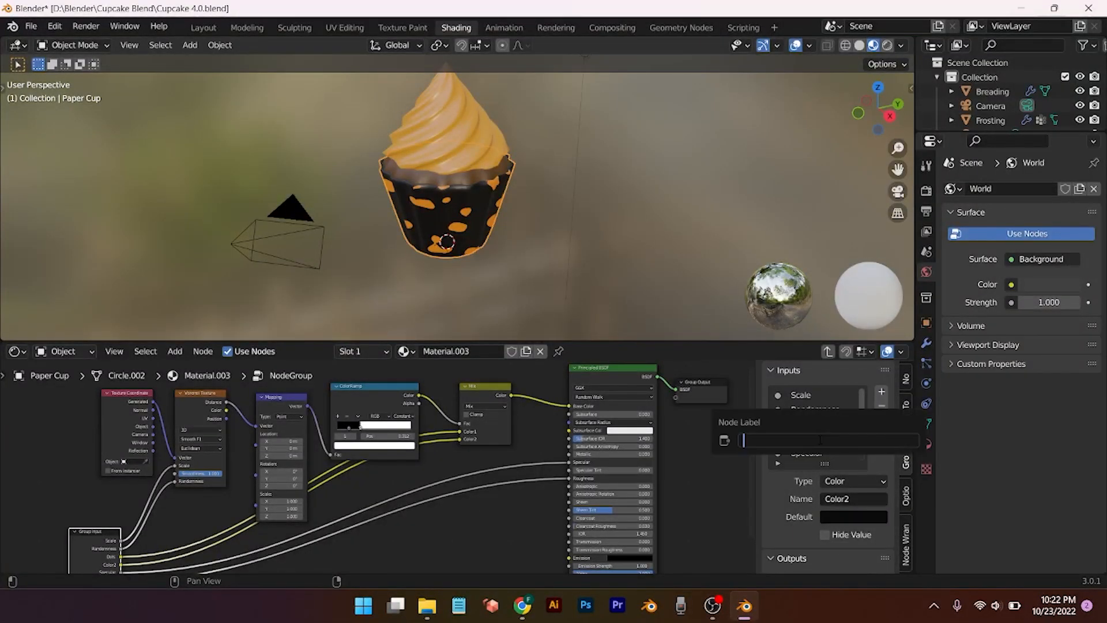
text(BG)
key(Return)
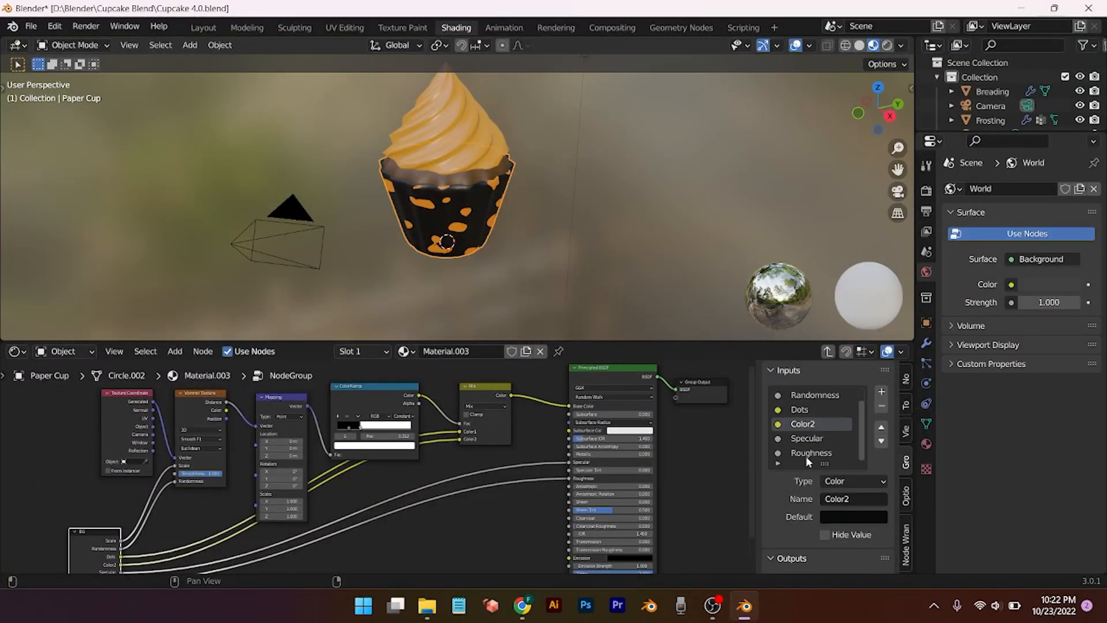
scroll(802, 458, down, 1)
scroll(659, 462, down, 1)
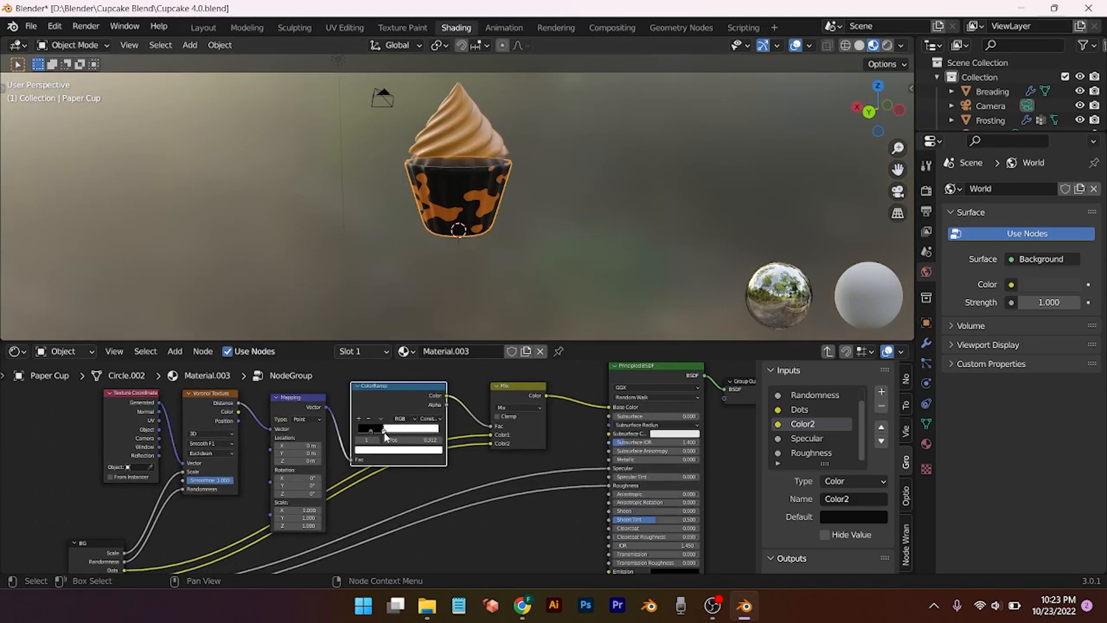
Step: Drag the ColorRamp stop lower to shrink the orange patches into dots, then exit the NodeGroup
key(g)
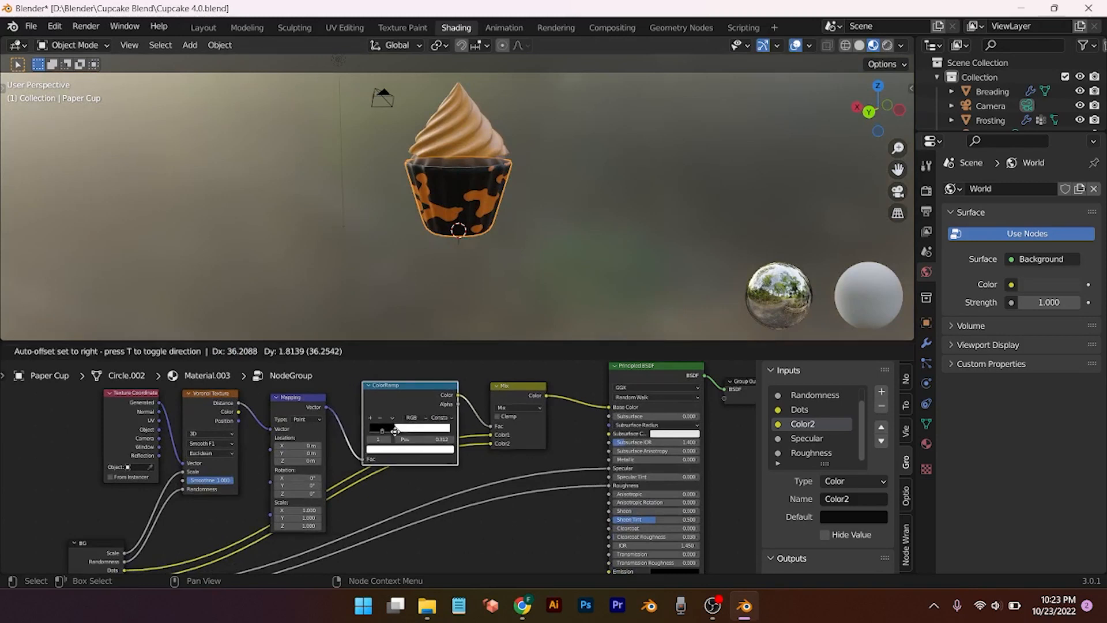
click(395, 431)
drag(395, 431, 386, 430)
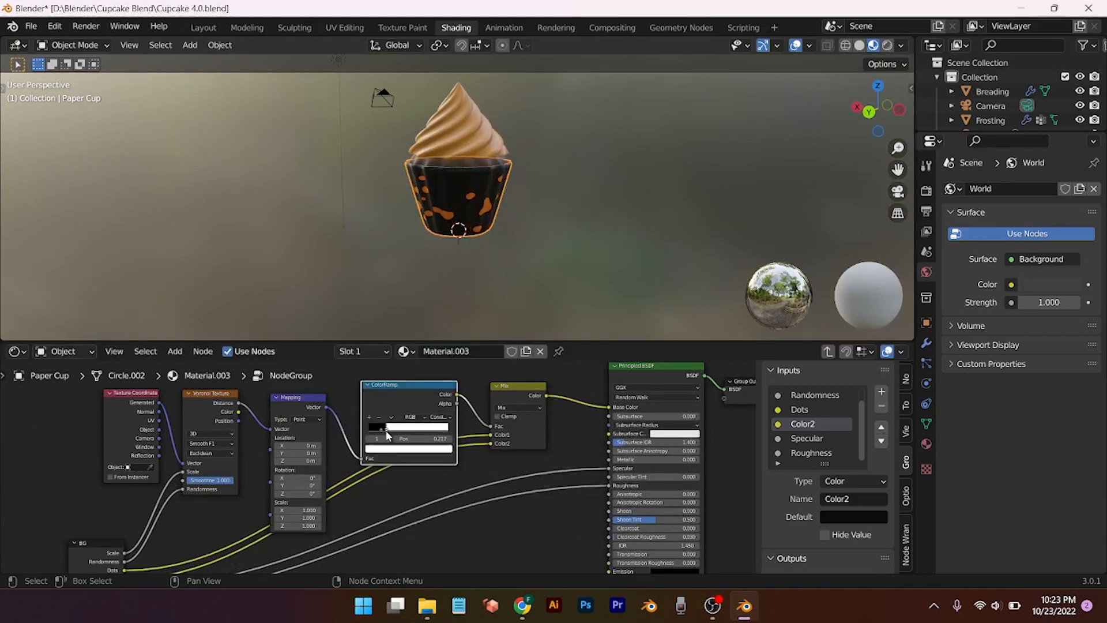
middle_drag(410, 272, 496, 260)
scroll(541, 441, down, 3)
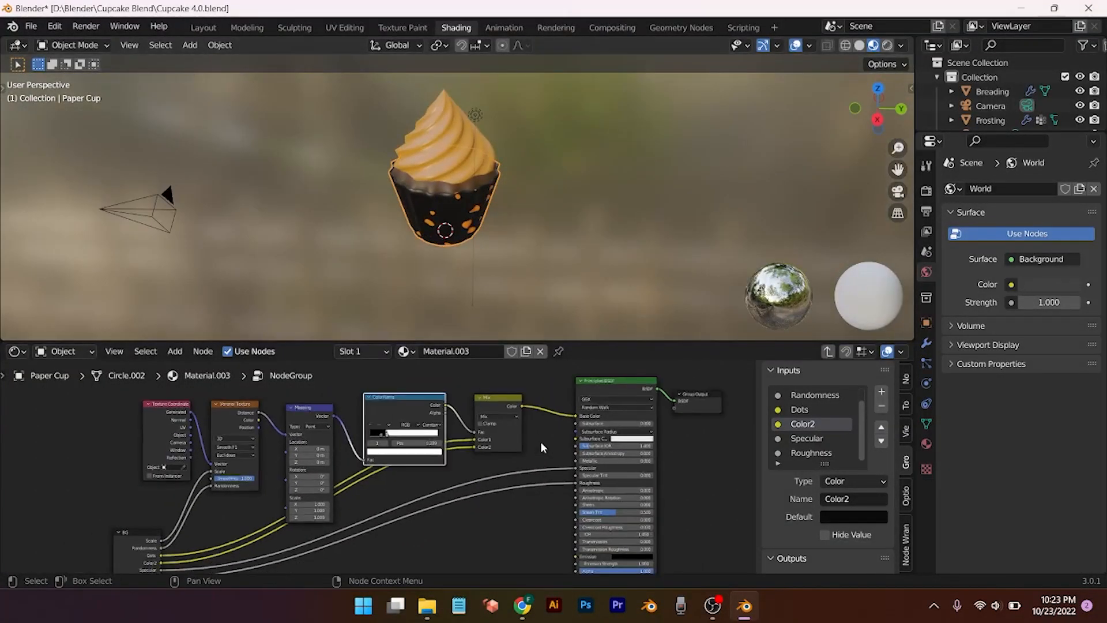
click(826, 351)
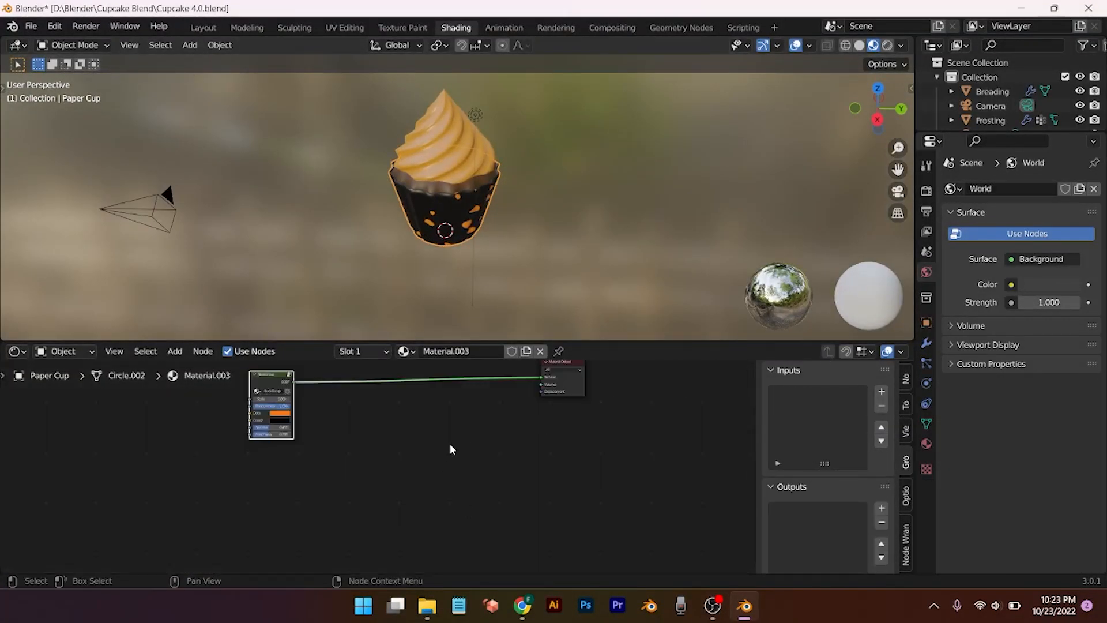
Step: Move Material Output beside the group node and rename the node group to 'Dots'
middle_drag(449, 444, 446, 517)
scroll(446, 517, down, 1)
scroll(446, 517, up, 7)
drag(667, 417, 266, 426)
scroll(294, 487, up, 2)
scroll(346, 511, up, 3)
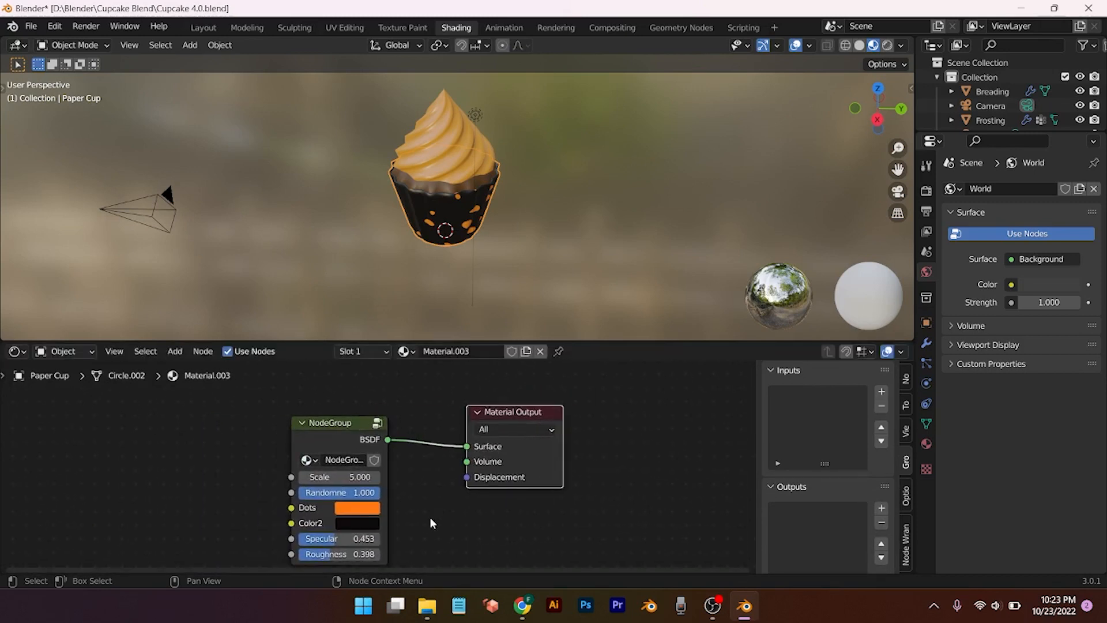
double_click(323, 459)
text(Do)
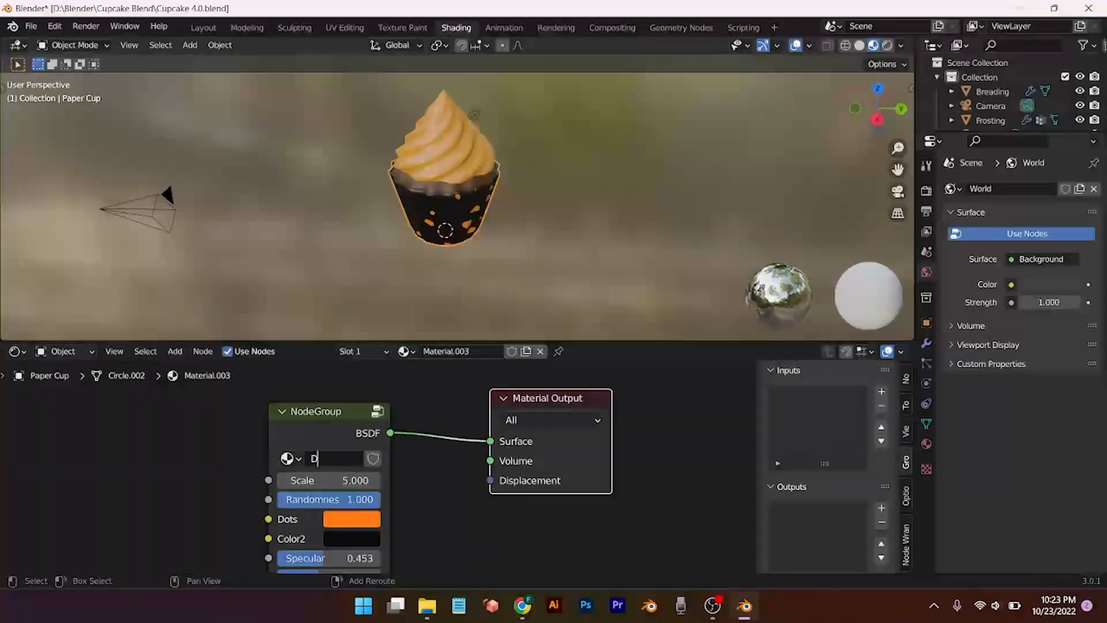
text(t)
text(s)
key(Return)
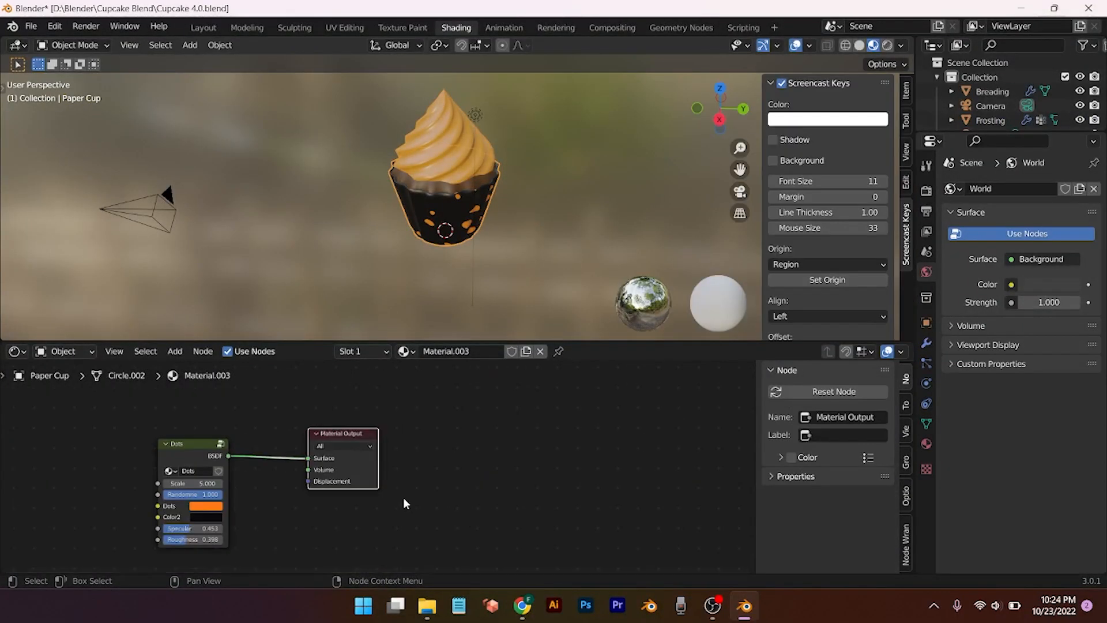
Step: Raise the Dots node's Scale to 29.1 for finer orange dots on the liner
middle_drag(403, 502, 566, 465)
scroll(566, 465, up, 3)
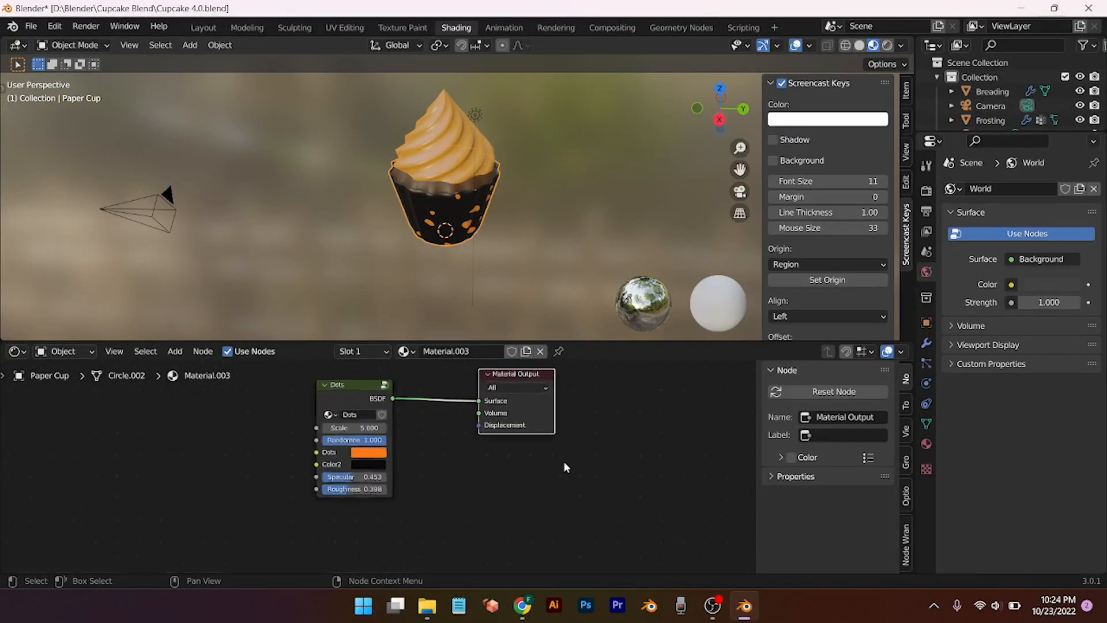
scroll(469, 531, up, 1)
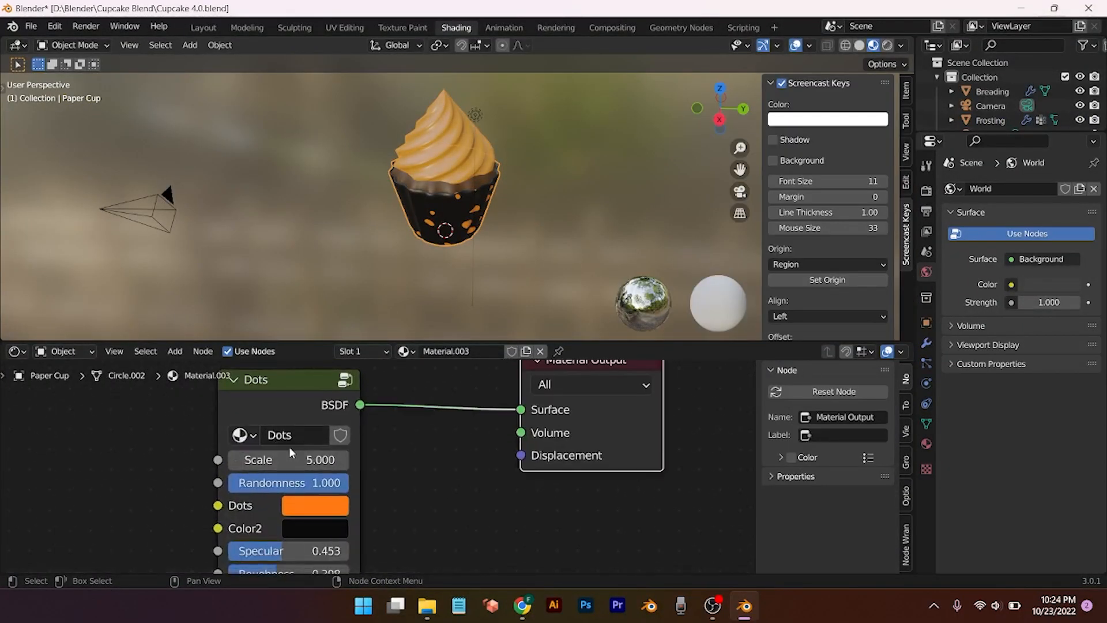
drag(288, 460, 430, 460)
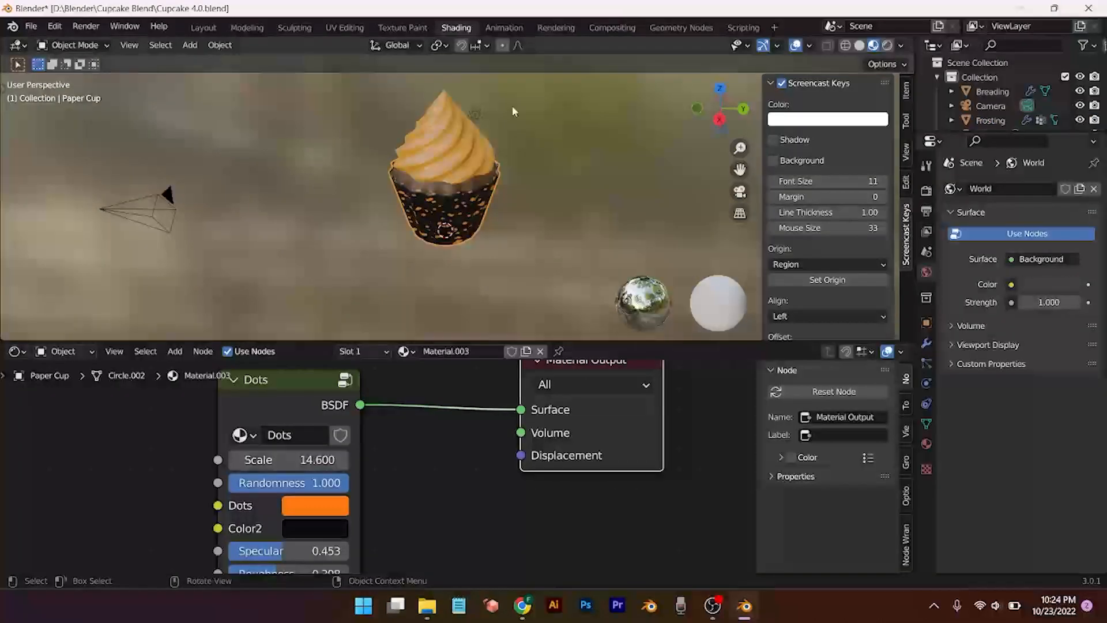
middle_drag(512, 105, 487, 218)
drag(306, 460, 422, 460)
middle_drag(432, 153, 538, 175)
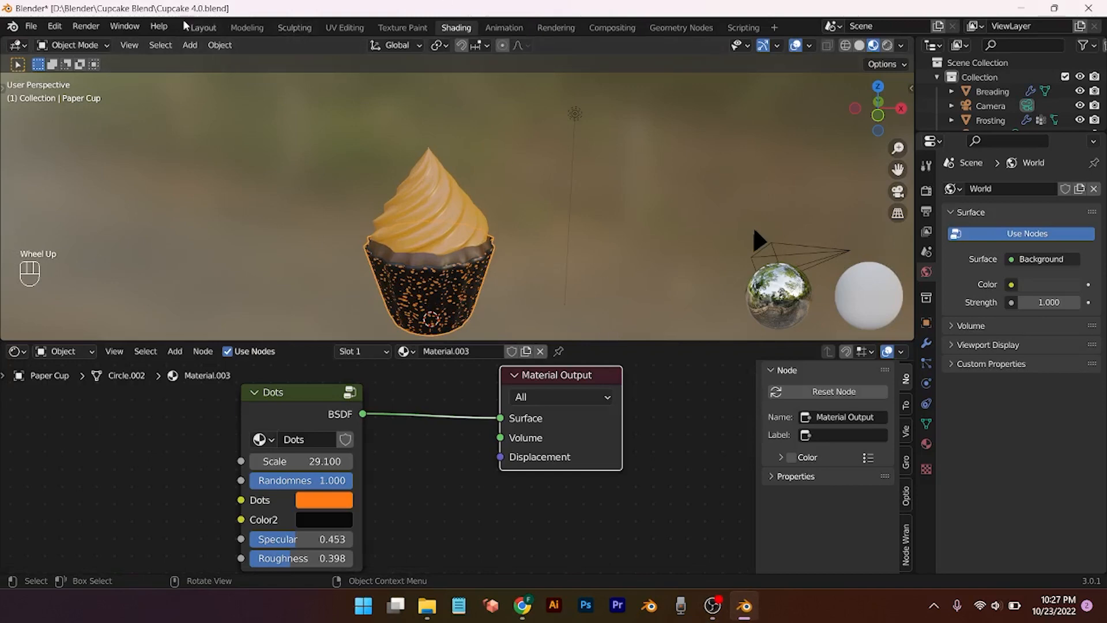
Step: In the Layout workspace with material preview, lower the Frosting along Z onto the cup
click(203, 28)
click(874, 45)
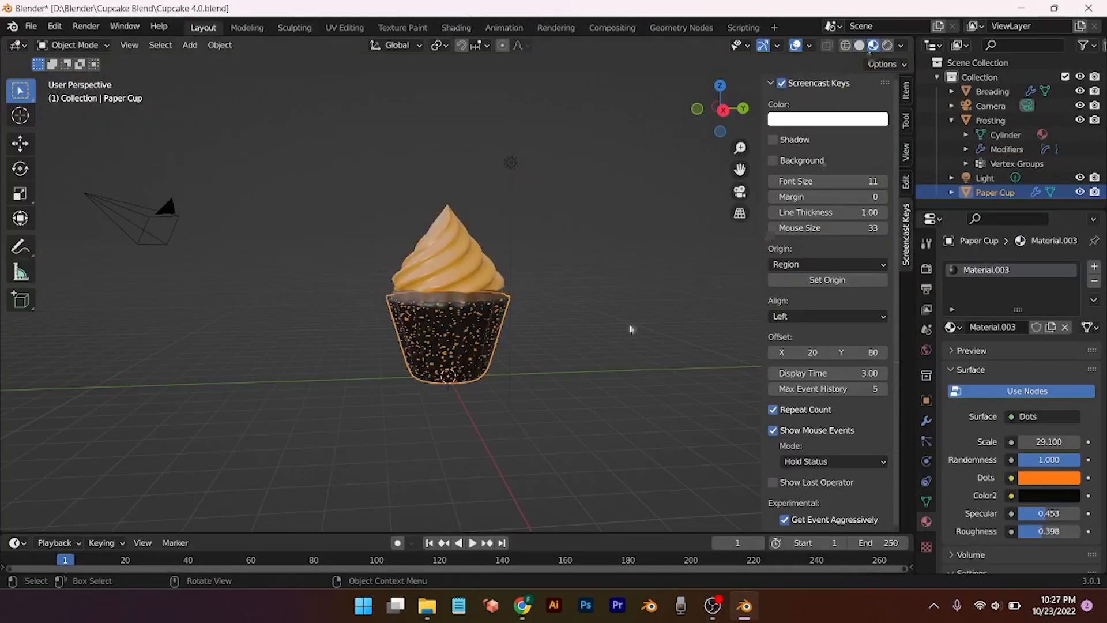
mouse_move(484, 334)
middle_down()
mouse_move(623, 334)
mouse_move(593, 311)
mouse_move(586, 342)
mouse_move(607, 328)
middle_up()
click(1038, 120)
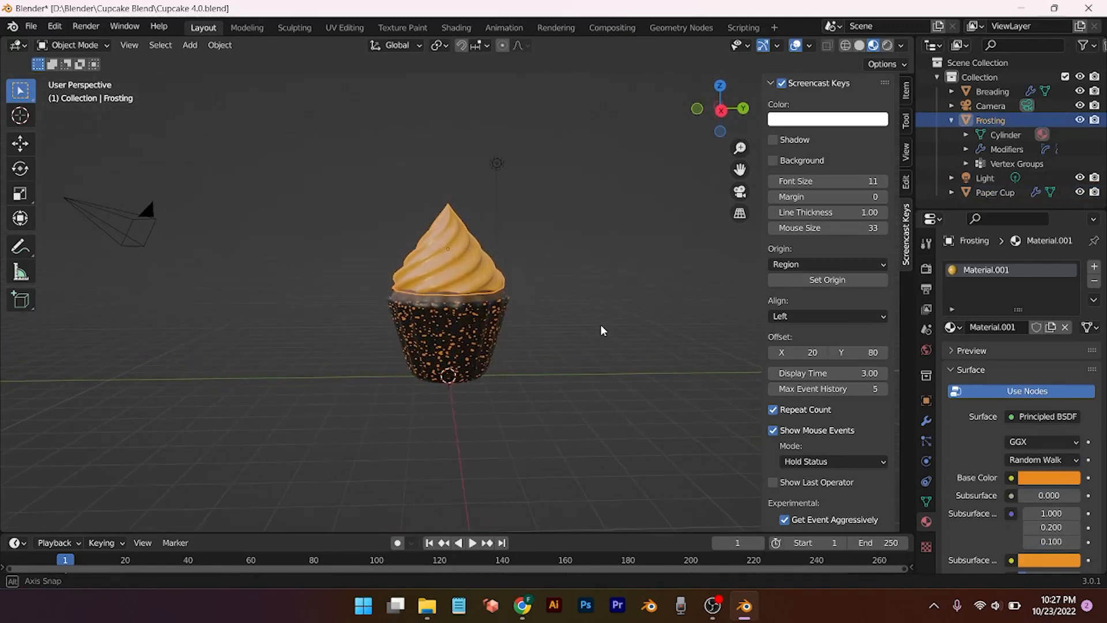
key(g)
key(z)
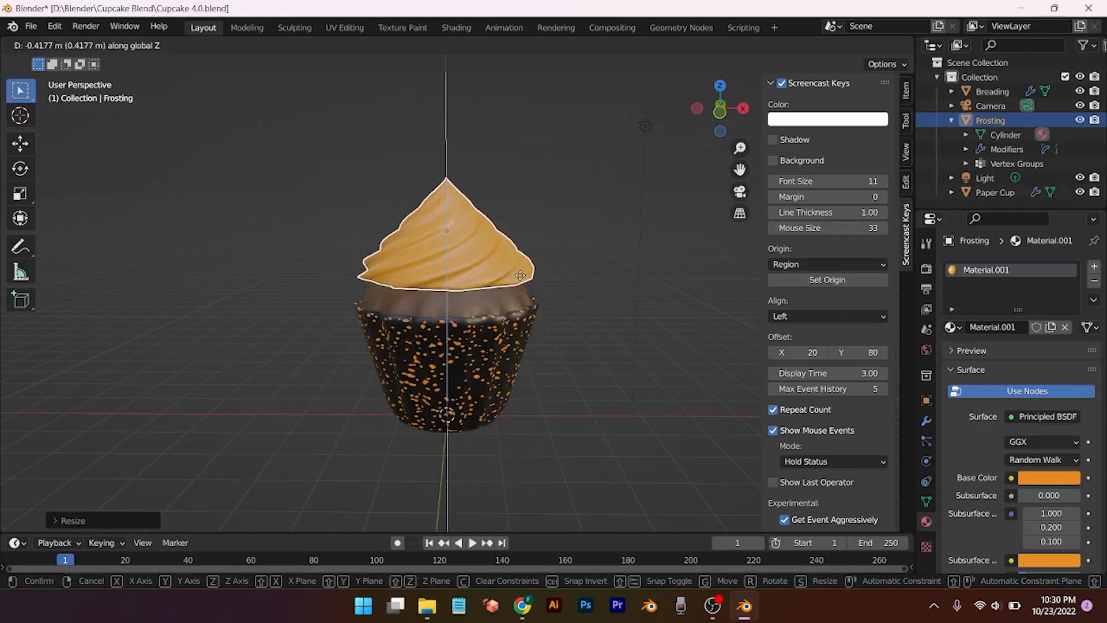
click(518, 284)
Step: Stretch the Frosting taller along Z and preview the cupcake fully rendered
key(s)
key(z)
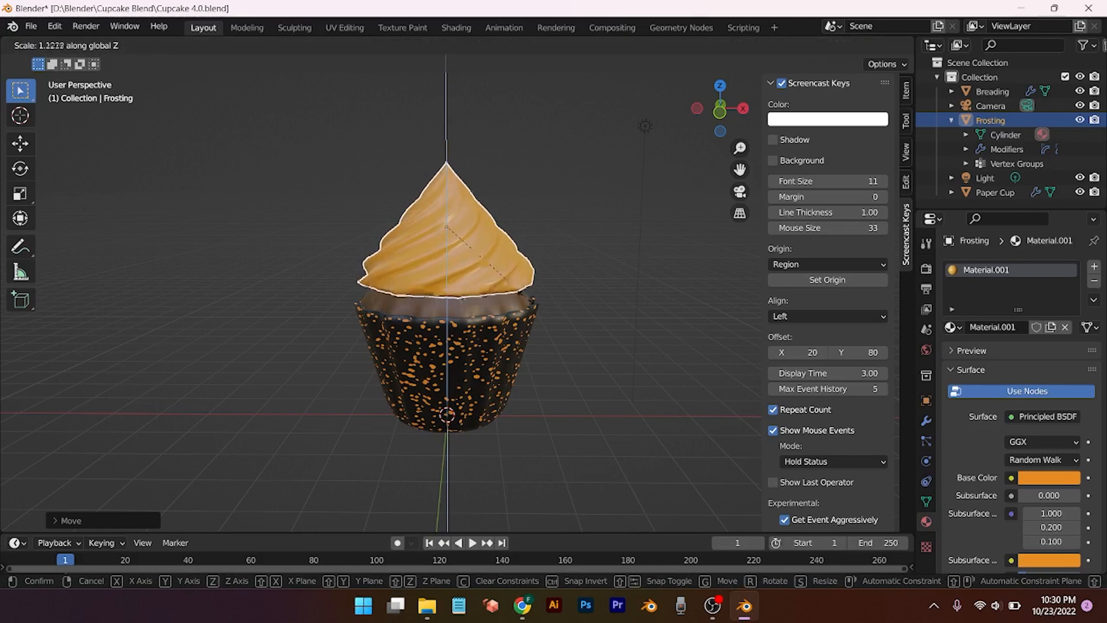
click(525, 300)
scroll(510, 311, down, 3)
click(566, 196)
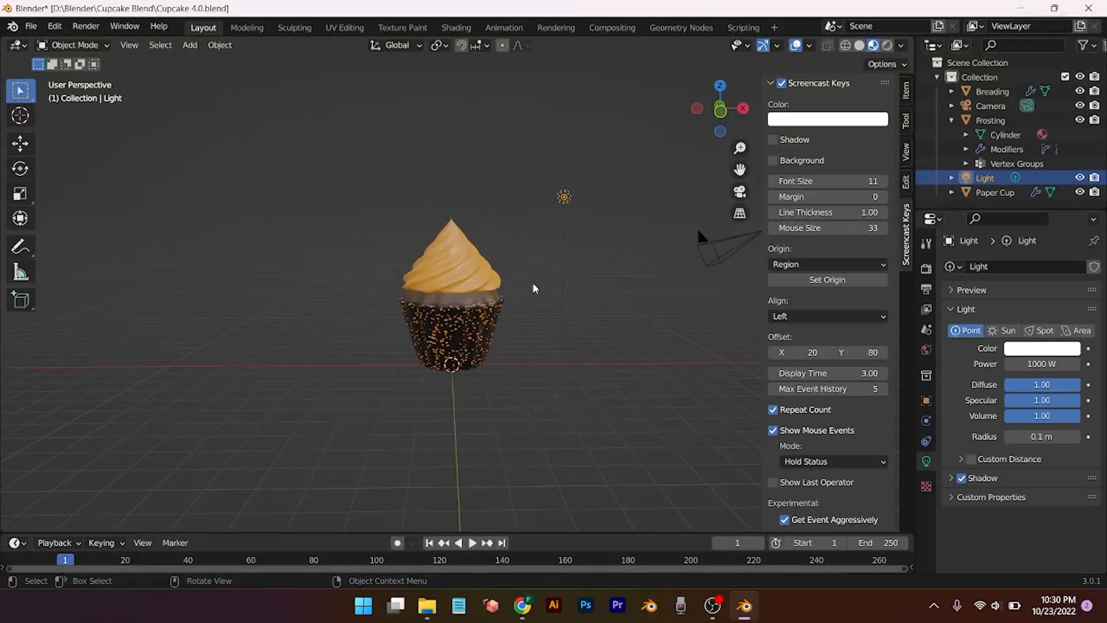
click(888, 45)
mouse_move(581, 333)
middle_down()
mouse_move(392, 361)
mouse_move(524, 307)
mouse_move(529, 337)
mouse_move(580, 338)
mouse_move(522, 354)
mouse_move(531, 360)
middle_up()
scroll(531, 360, up, 3)
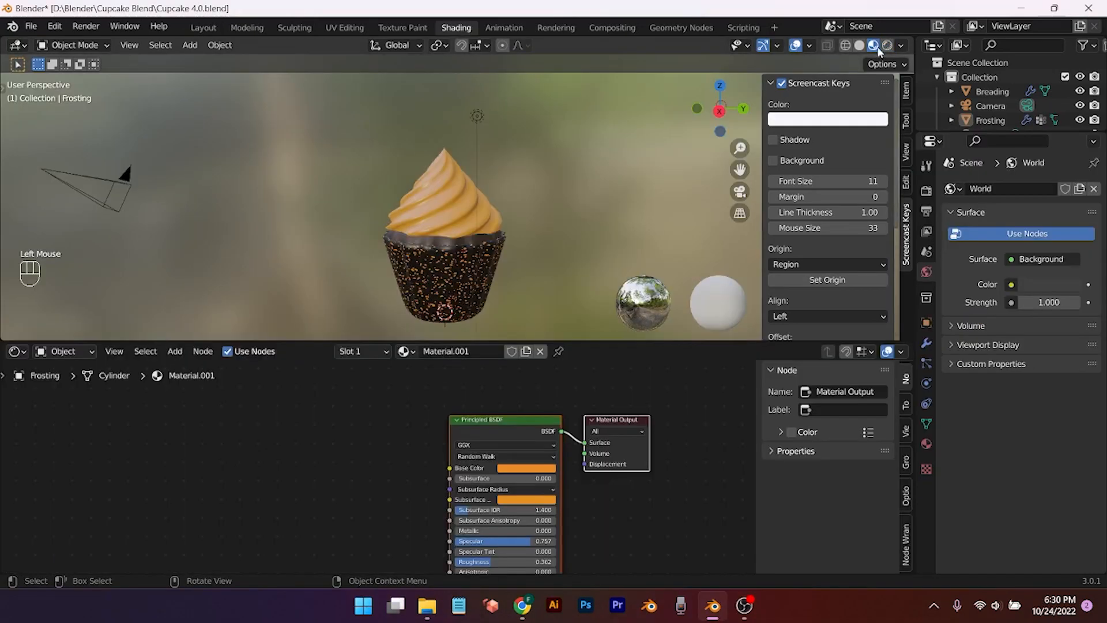
Step: On the Breading object, add a Noise Texture and link its Color to the shader's Base Color
click(451, 207)
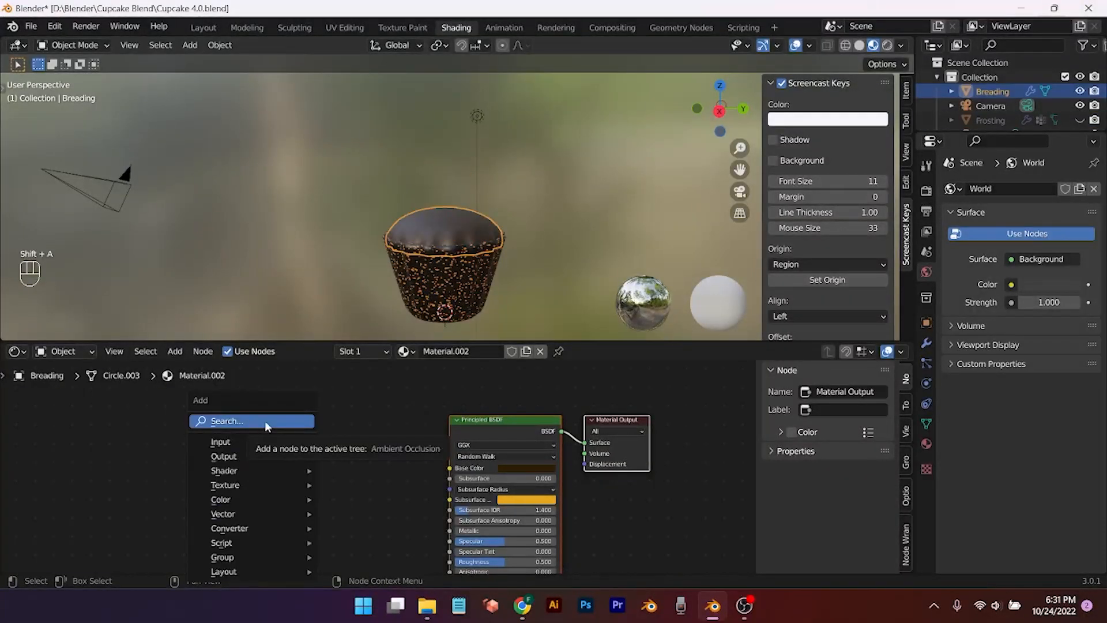
click(265, 420)
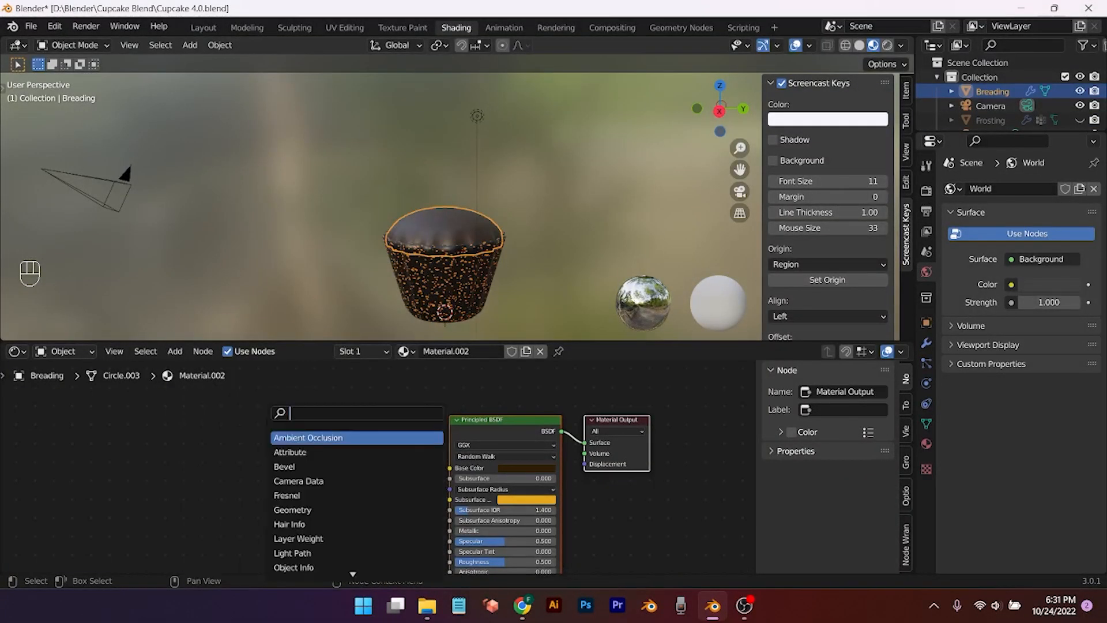
text(no)
click(299, 452)
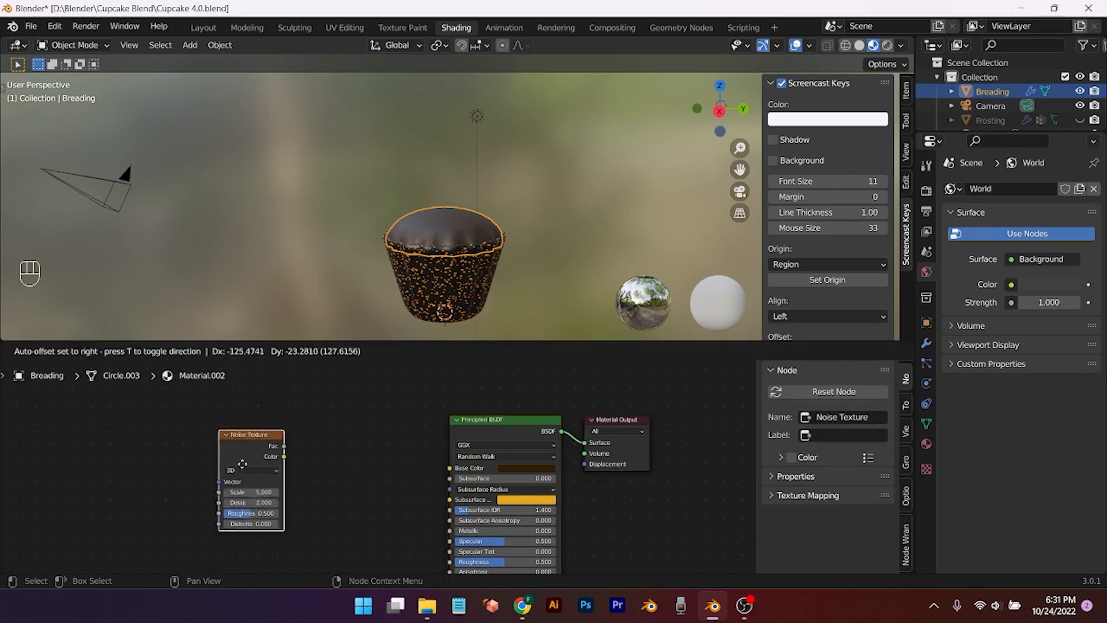
click(288, 458)
drag(288, 452, 449, 468)
Step: Insert a ColorRamp between the Noise Texture and the shader's Base Color
key(shift+a)
mouse_move(337, 513)
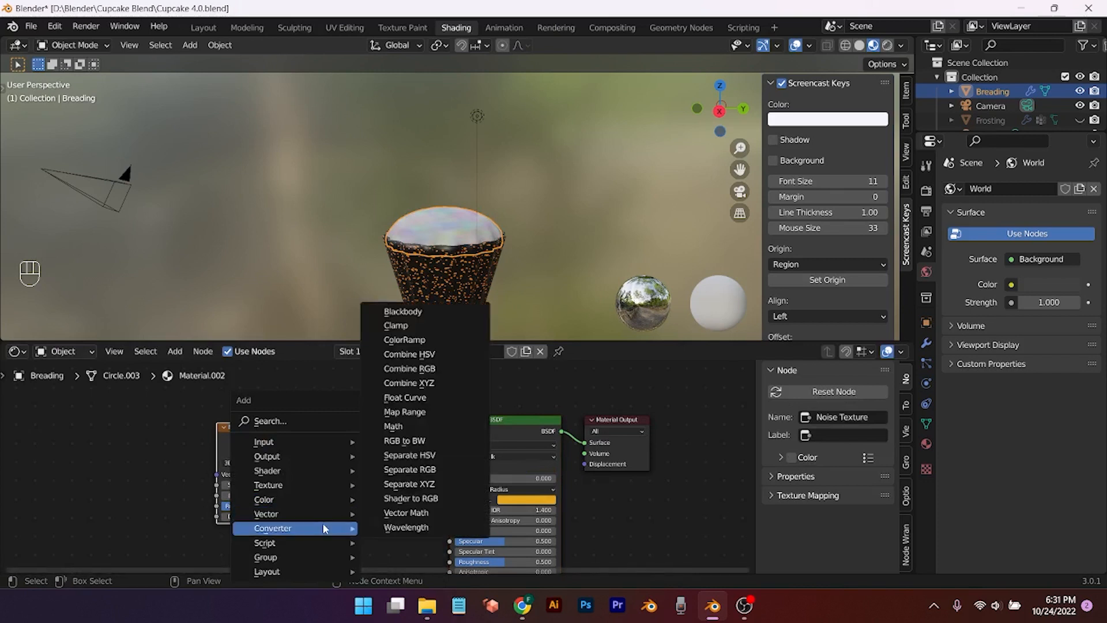
click(404, 339)
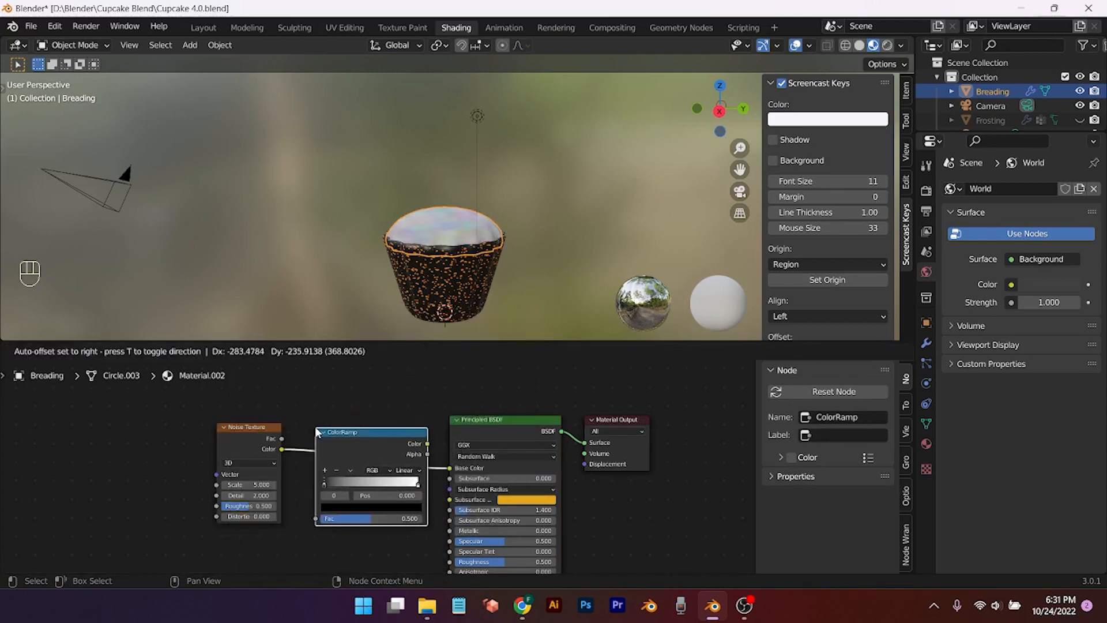
click(314, 426)
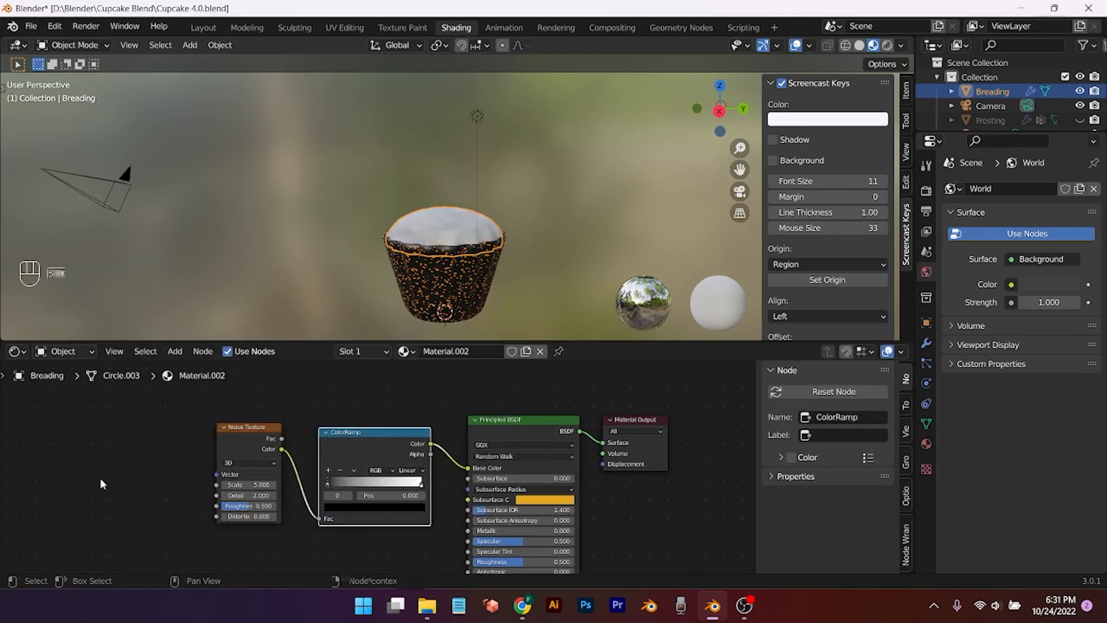
Step: Add a Texture Coordinate node and feed its Object output into the Noise Texture Vector
key(shift+a)
mouse_move(100, 479)
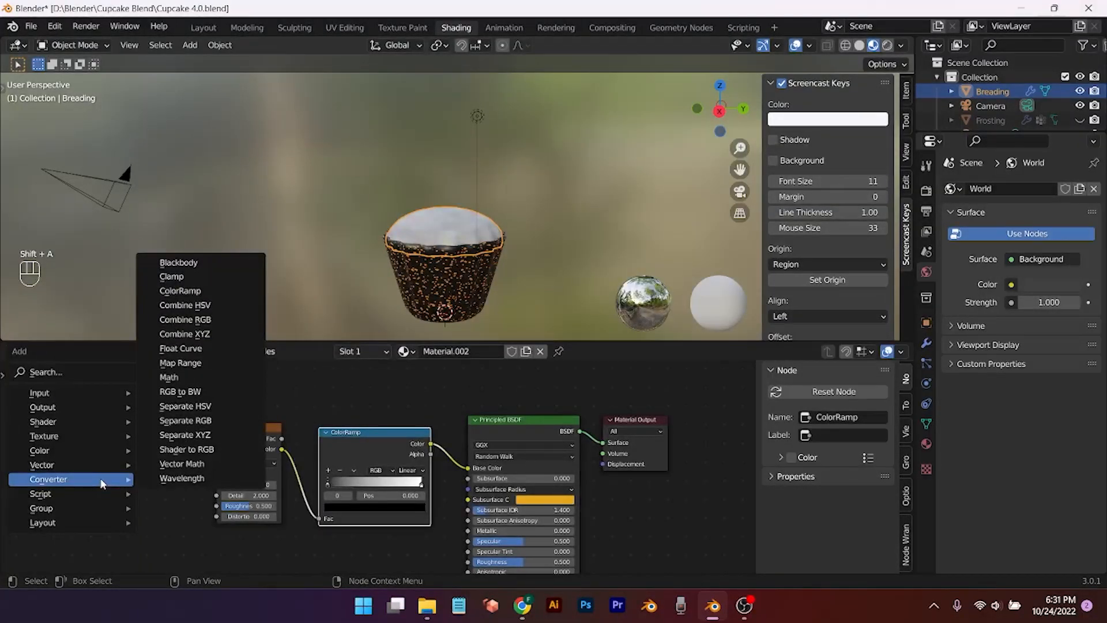
mouse_move(74, 399)
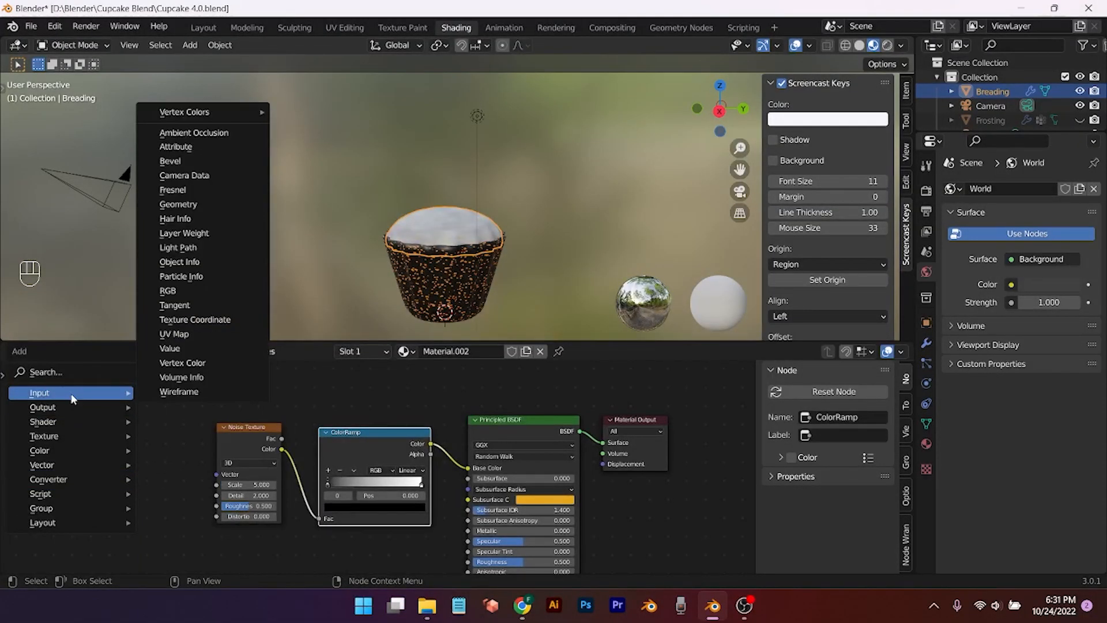
click(54, 374)
text(text)
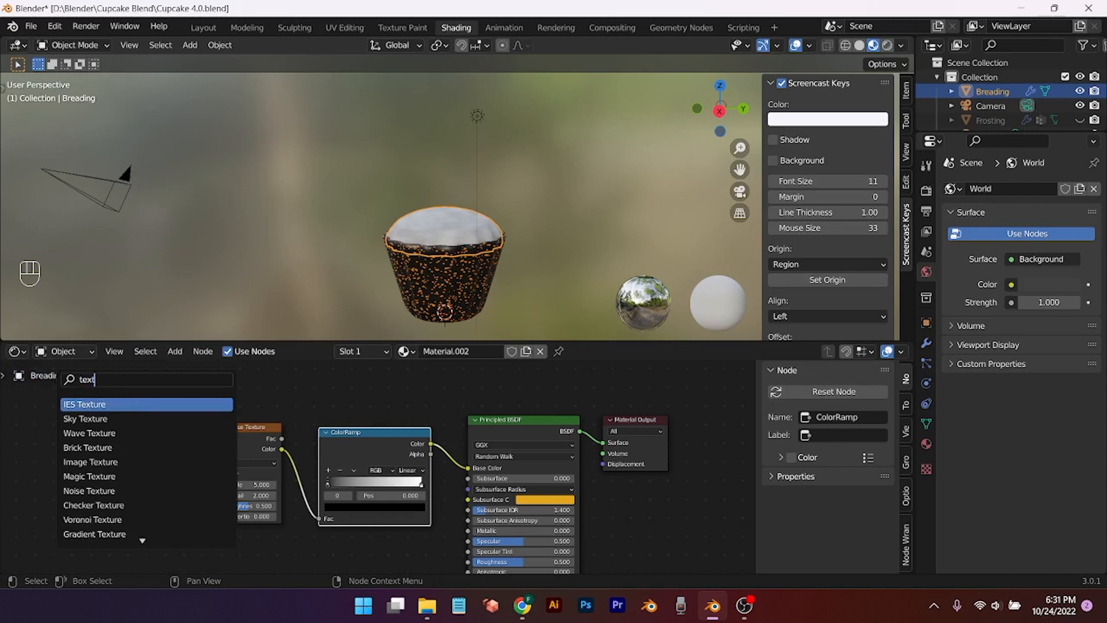
text(o)
key(Return)
click(114, 421)
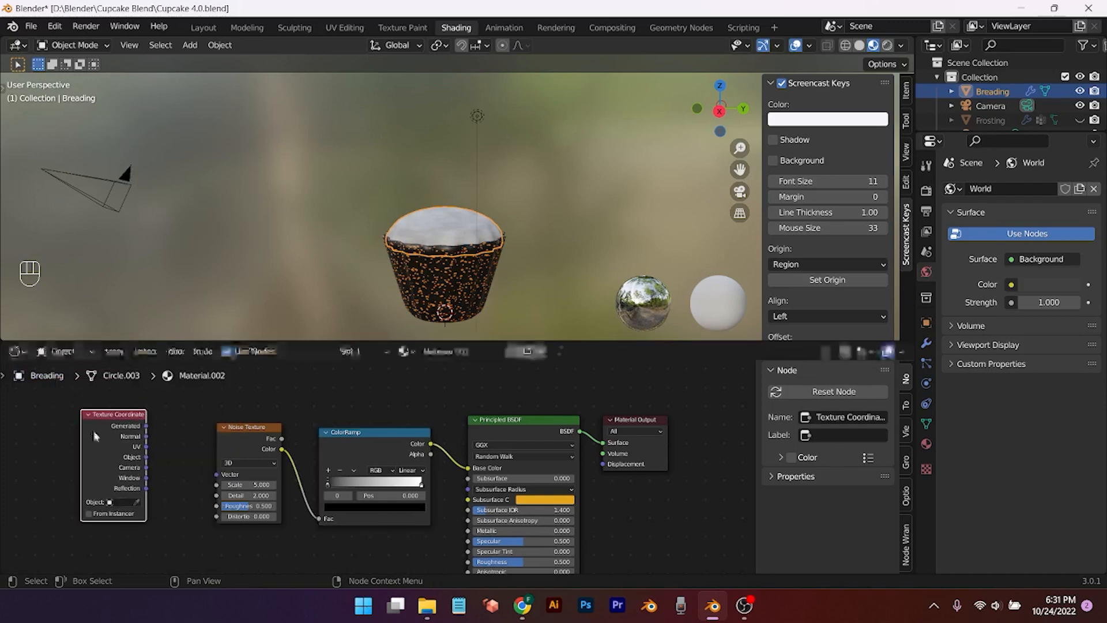
drag(145, 456, 217, 474)
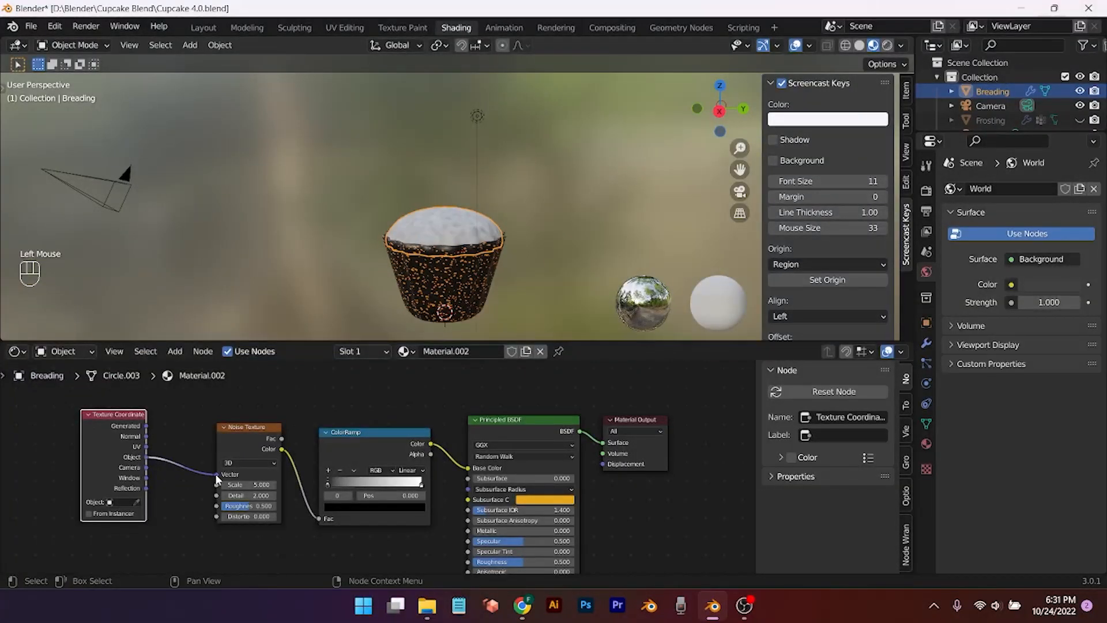
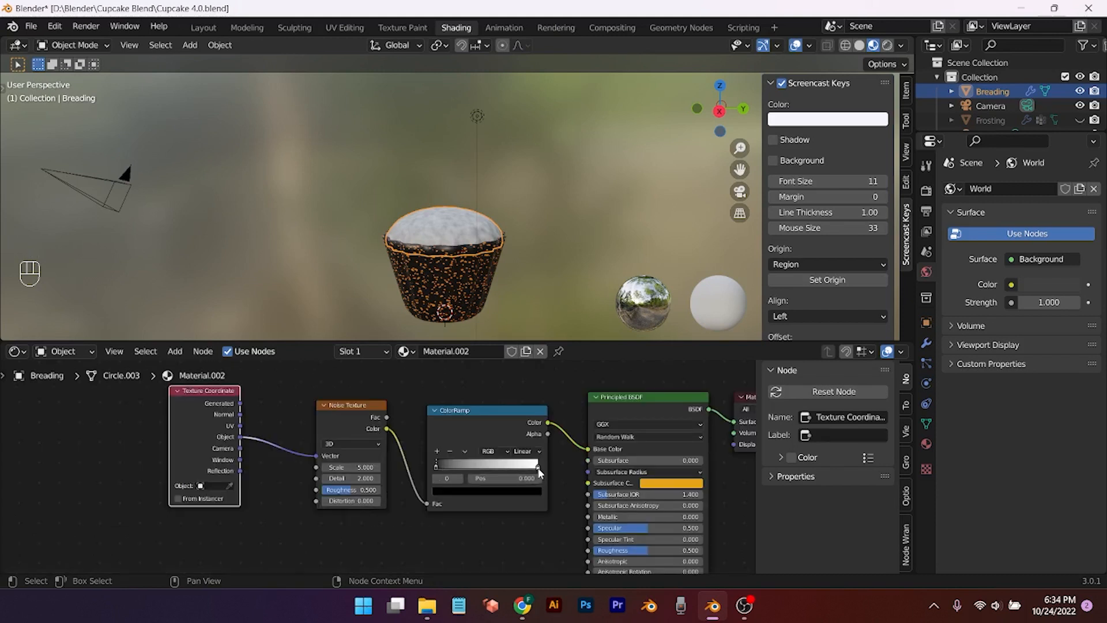
Step: Recolour the right ramp stop orange, then darken it to a near-black orange-brown
click(538, 468)
click(530, 492)
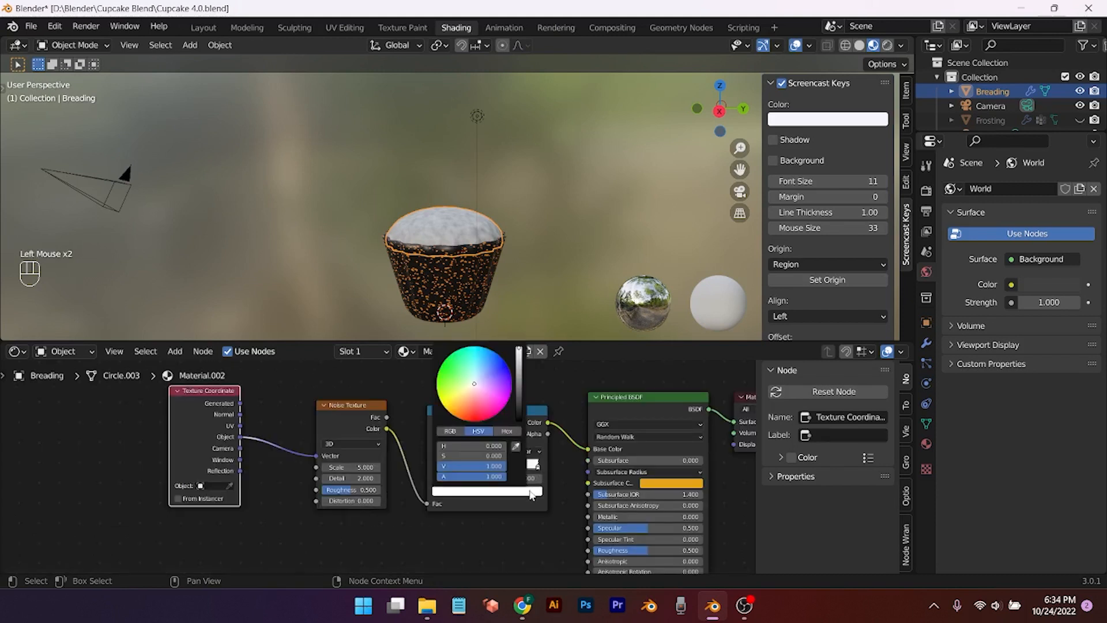
click(459, 416)
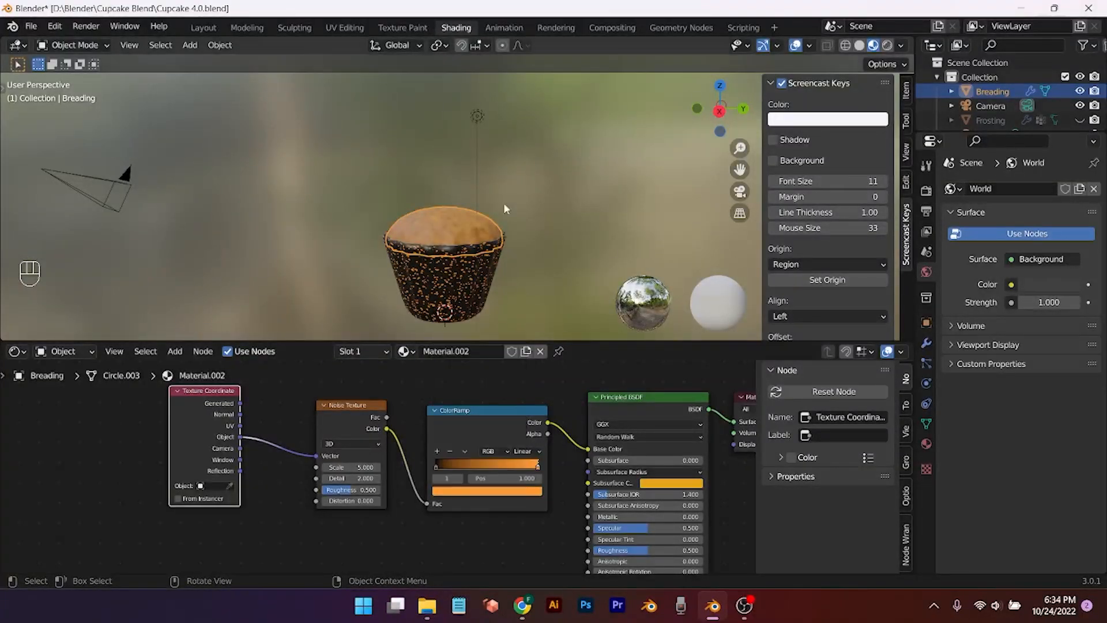
scroll(503, 208, up, 1)
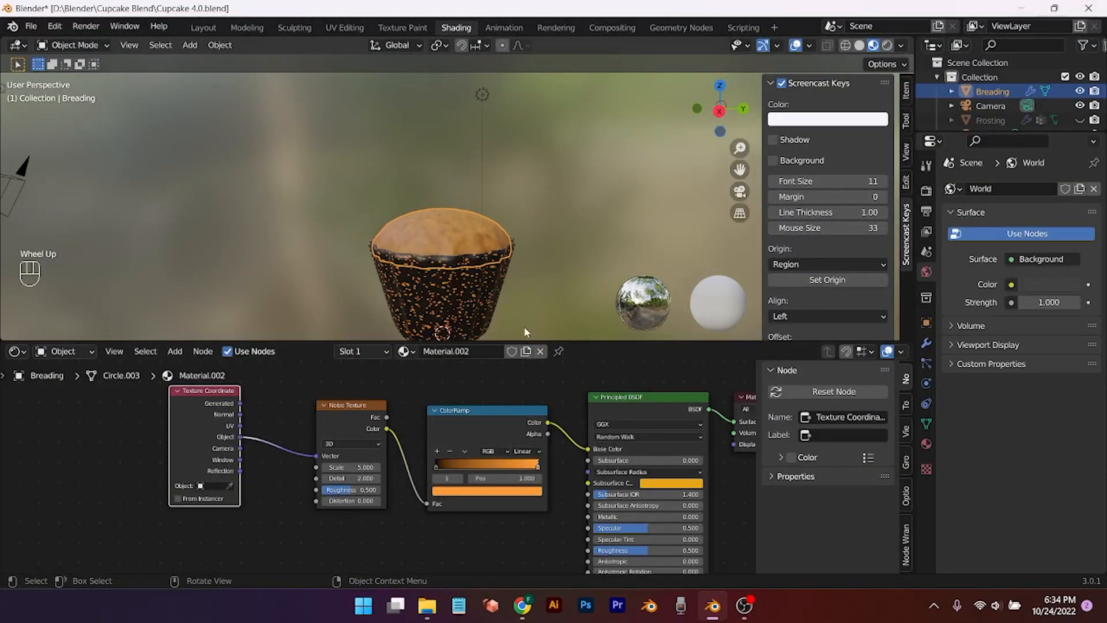
click(538, 466)
click(530, 491)
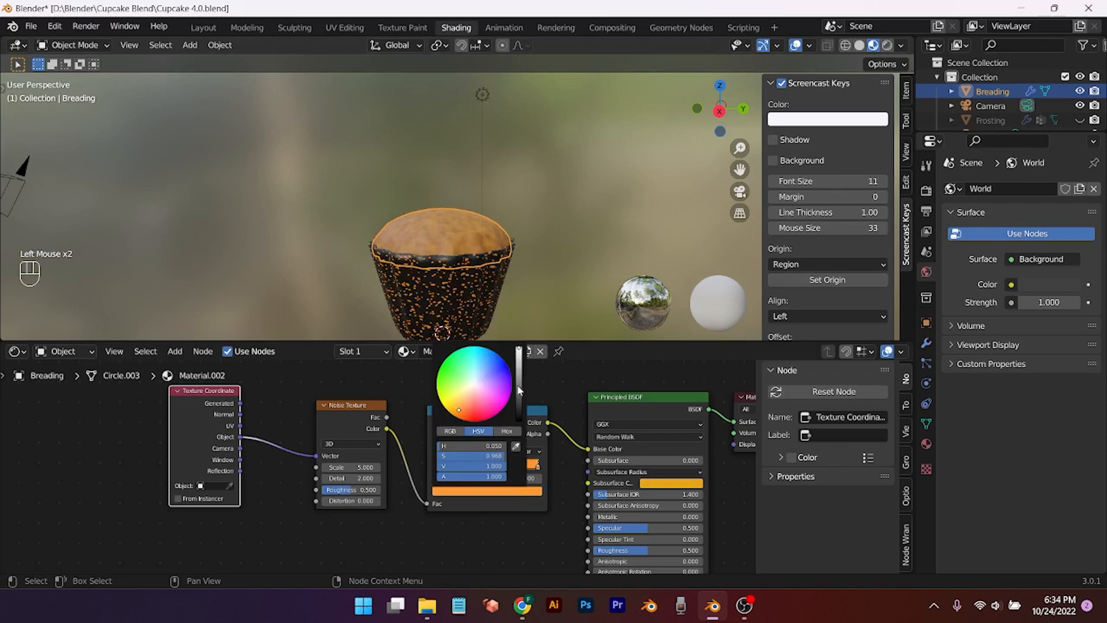
drag(519, 390, 519, 398)
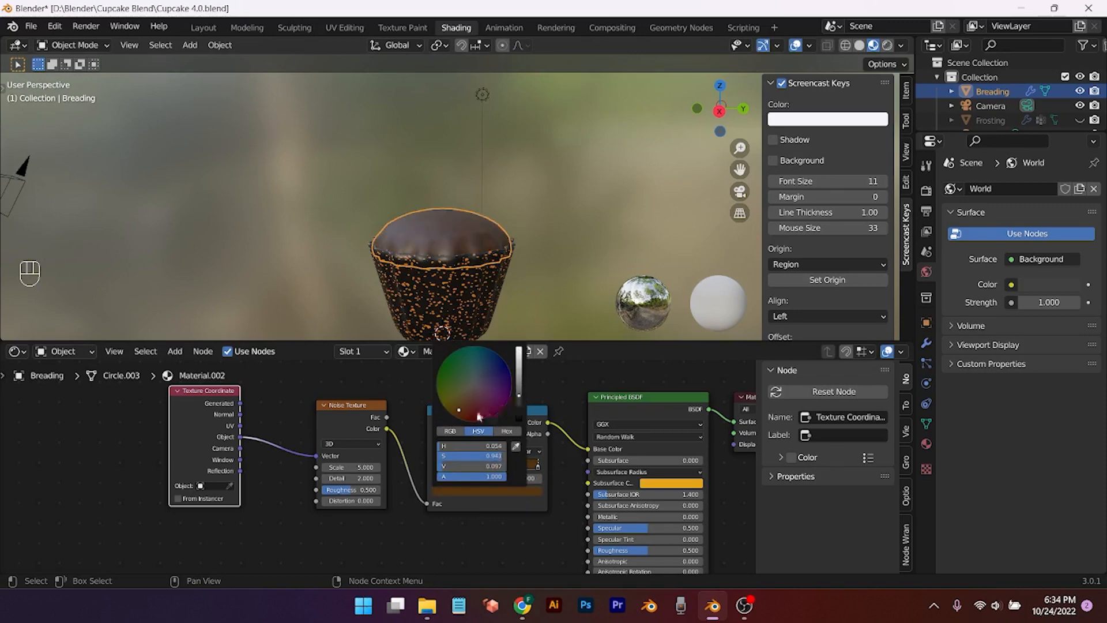
click(458, 411)
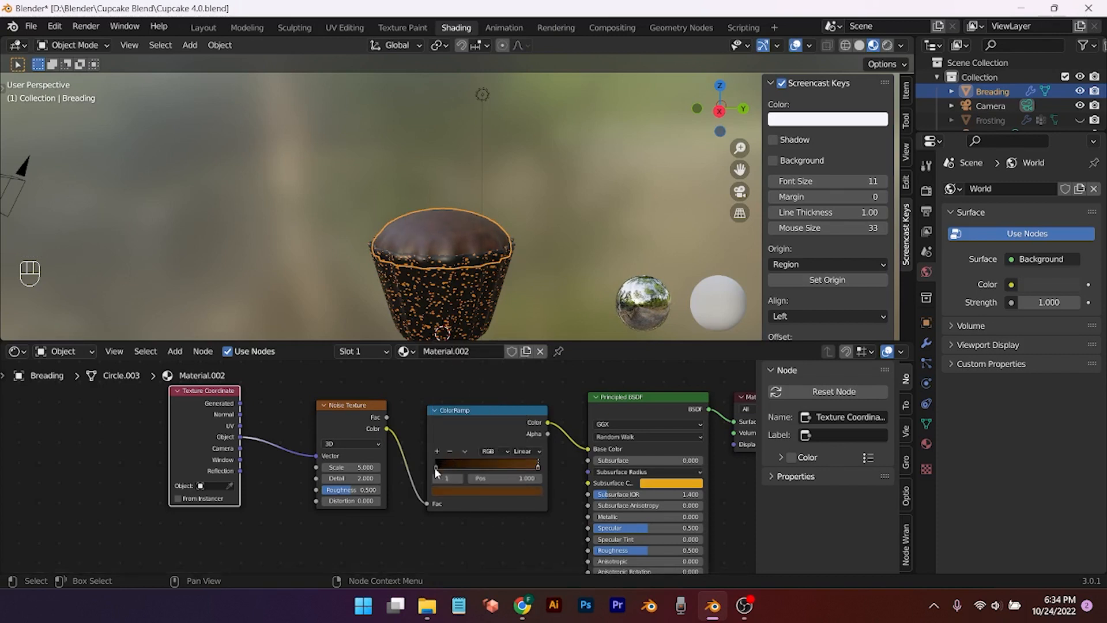
Step: Brighten the left, black ramp stop to an orange-brown tone and fine-tune its hue
click(434, 467)
click(458, 493)
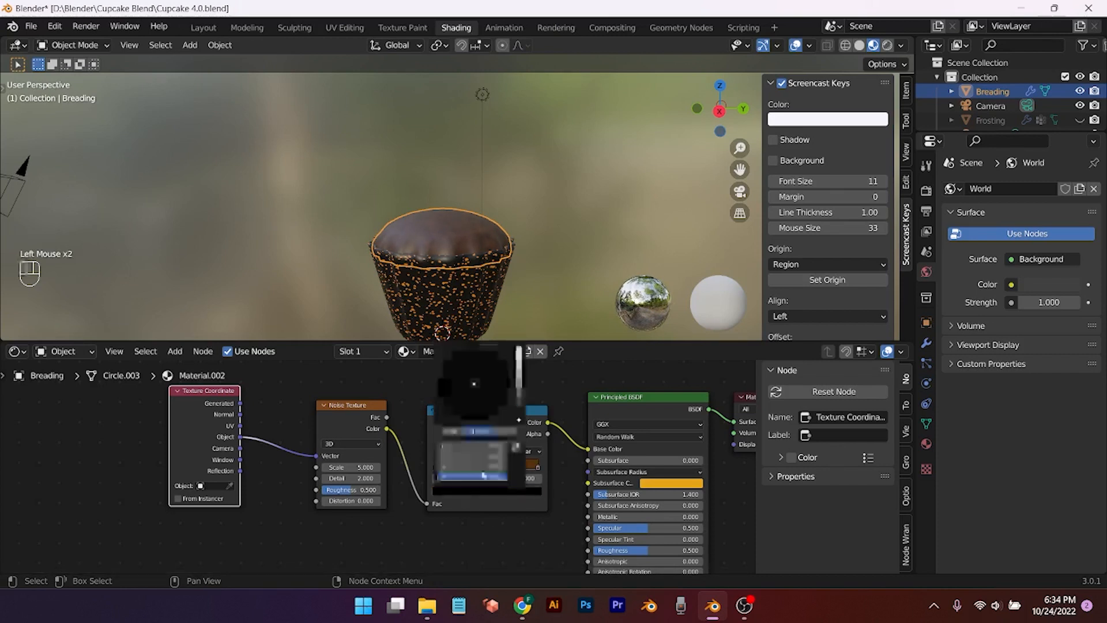
click(516, 413)
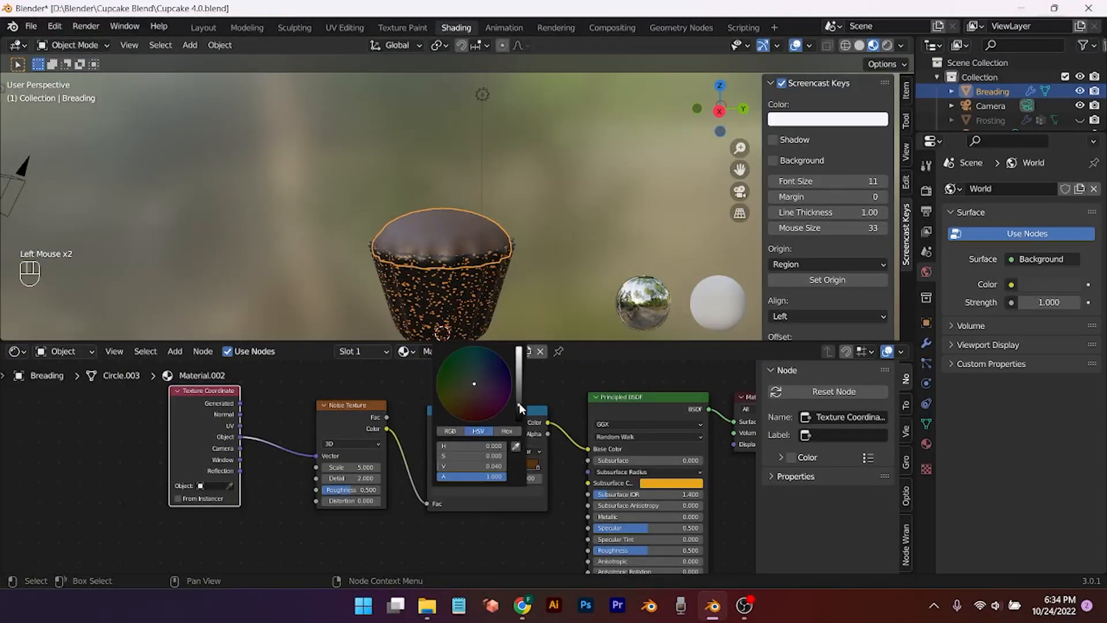
drag(517, 396, 520, 388)
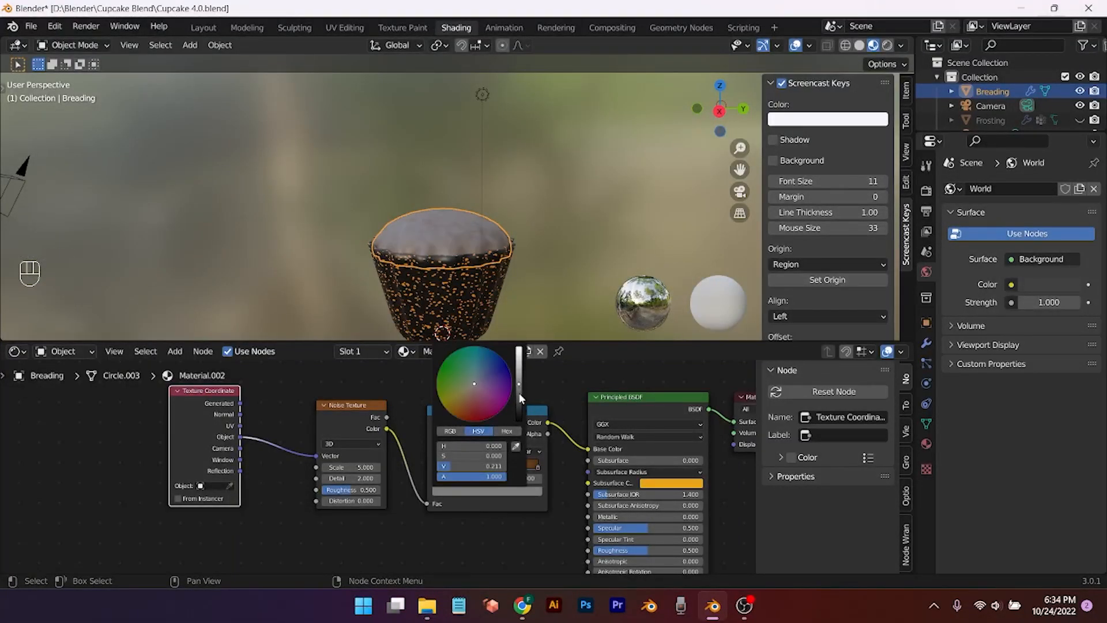
click(458, 409)
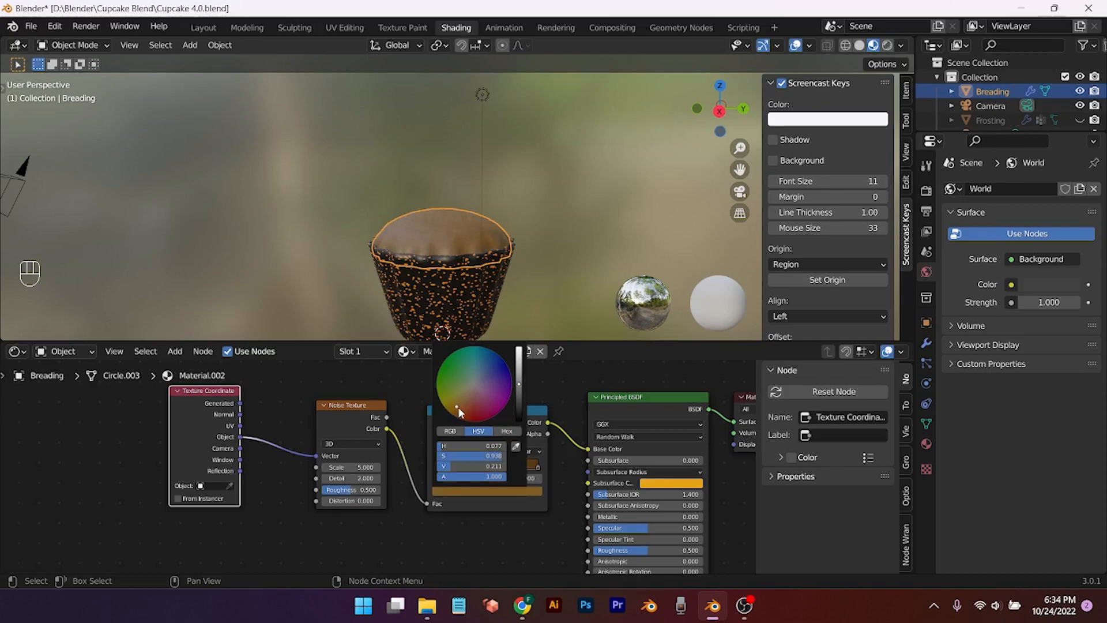
drag(518, 382, 519, 363)
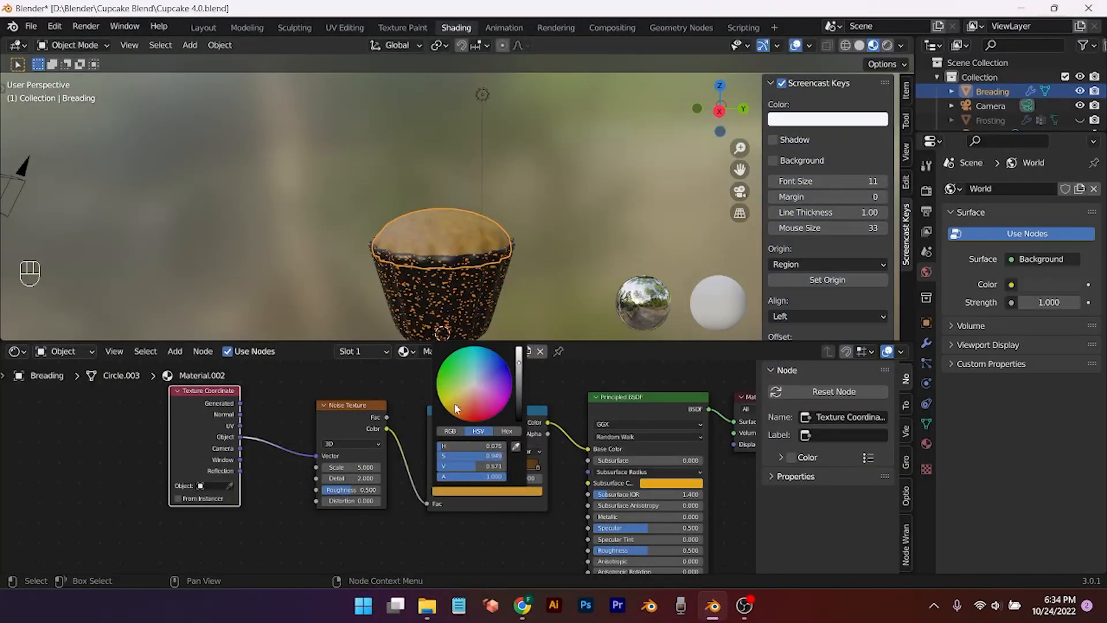
drag(455, 404, 456, 405)
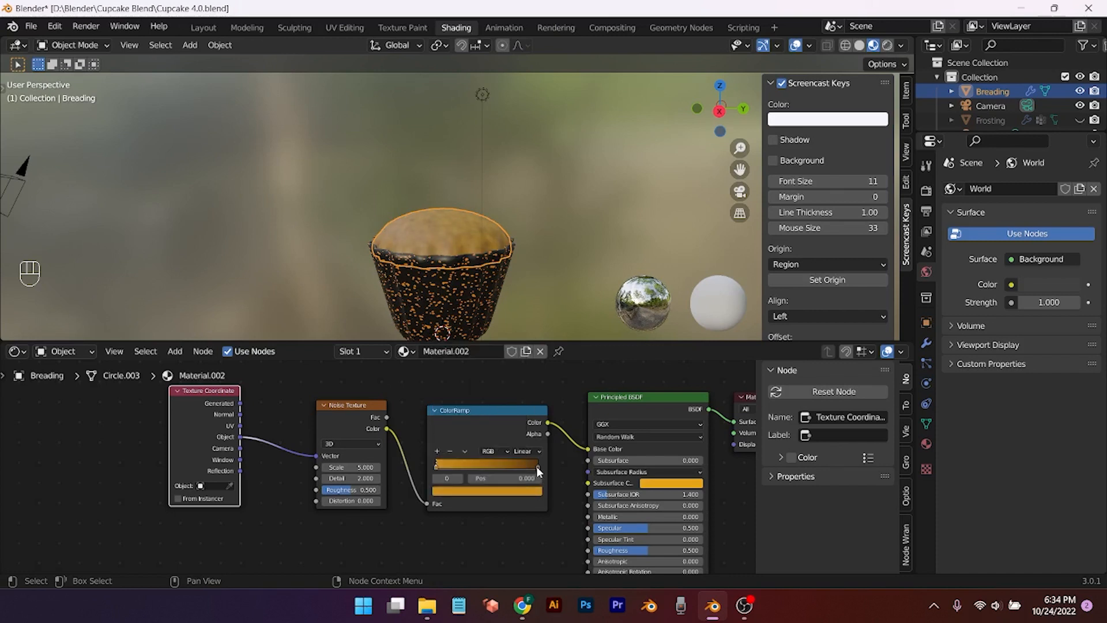
Step: Slide the right stop toward the middle, nudge the left stop right and darken it
drag(536, 466, 483, 459)
click(435, 467)
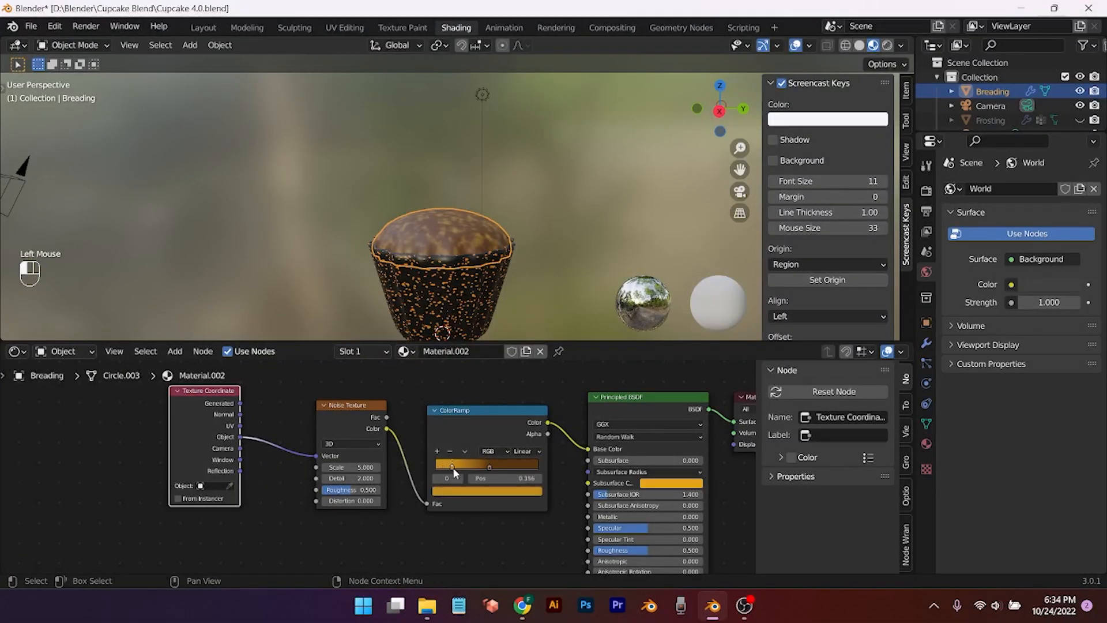
drag(462, 465, 463, 464)
click(470, 494)
click(499, 491)
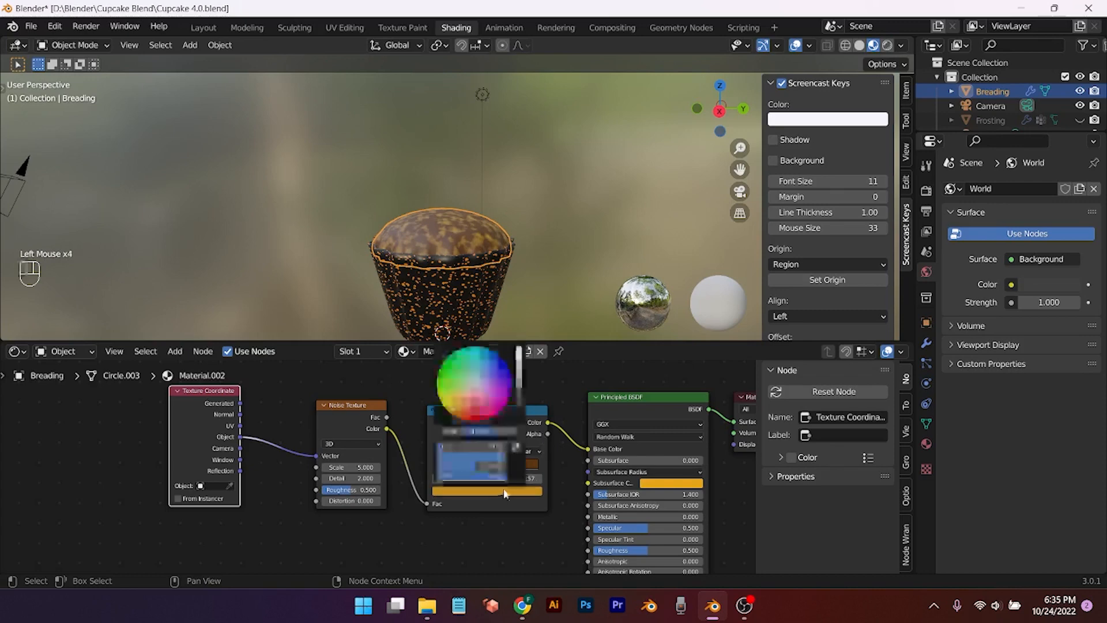
drag(521, 377, 520, 394)
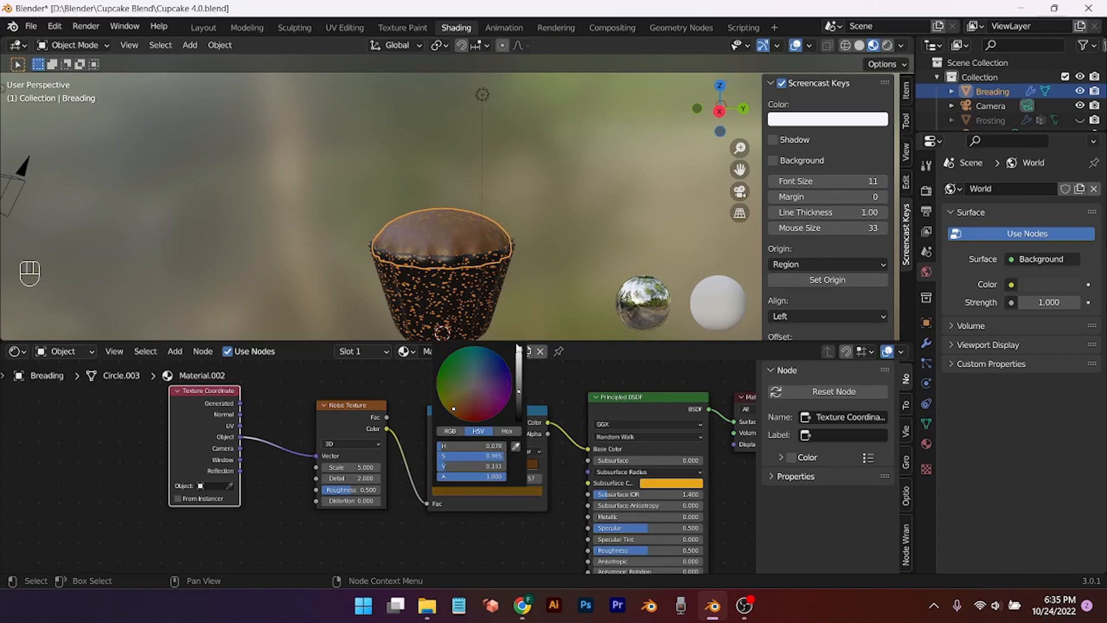
Step: Check the cupcake's colouring and brighten the ramp stop's colour slightly
middle_drag(518, 323, 553, 219)
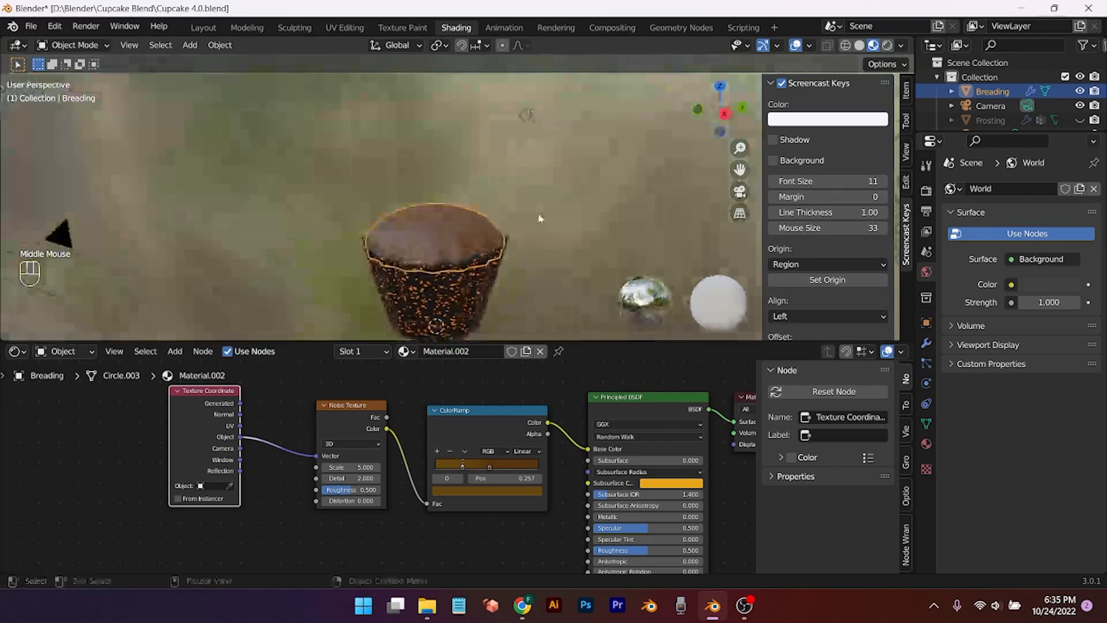
click(468, 495)
drag(519, 397, 521, 391)
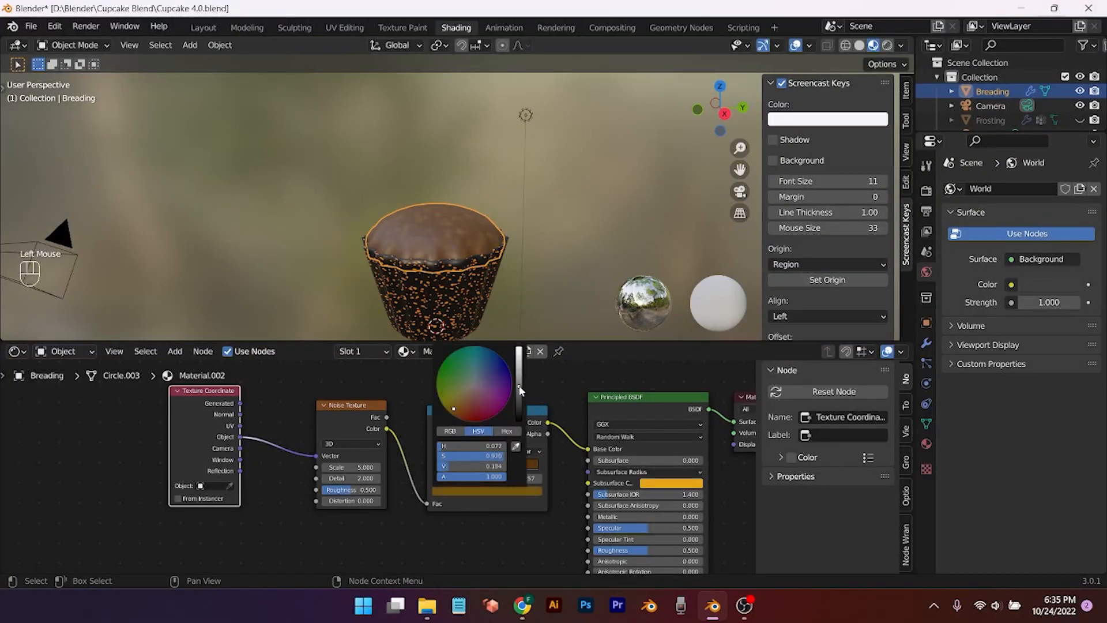
scroll(404, 533, down, 2)
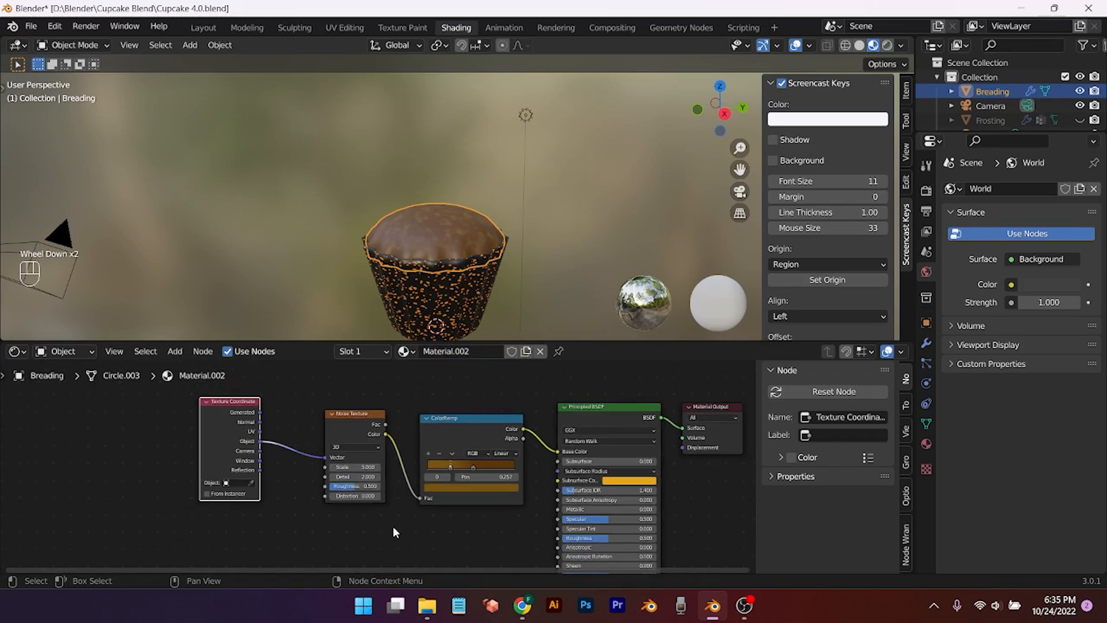
scroll(426, 525, down, 1)
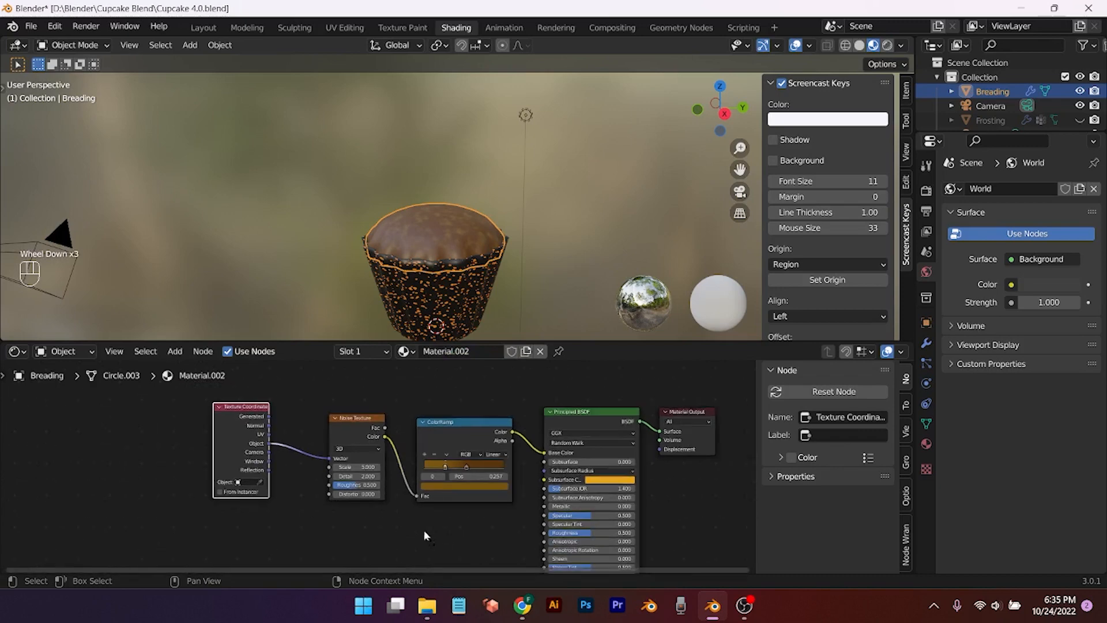
middle_drag(424, 530, 394, 503)
Step: Add a Bump node between the noise and the shader's Normal input
key(shift+a)
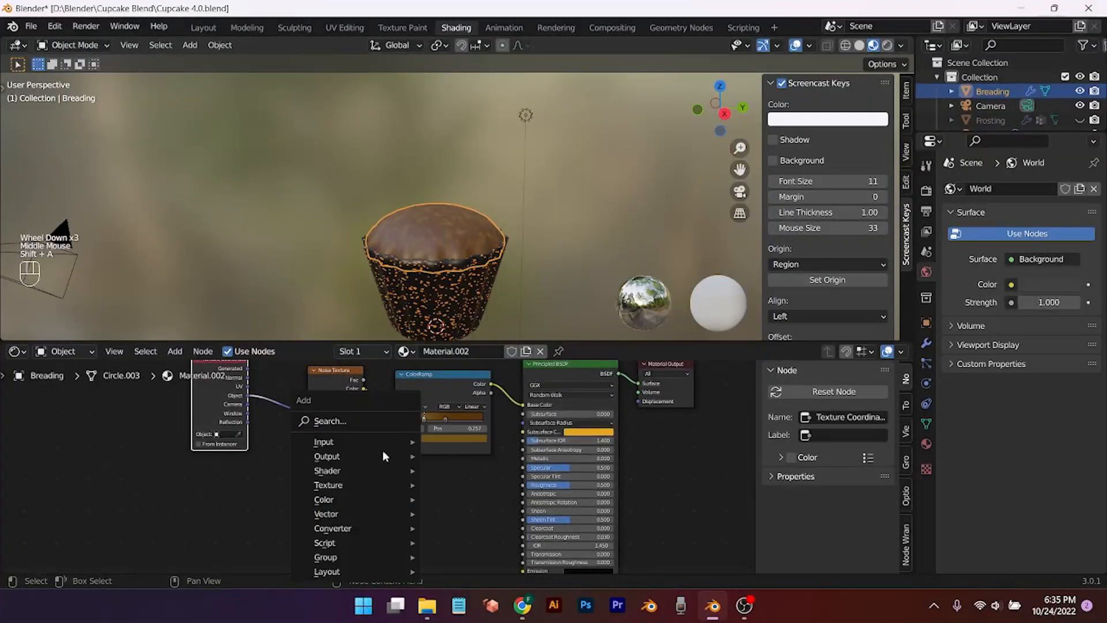
click(372, 420)
text(bum)
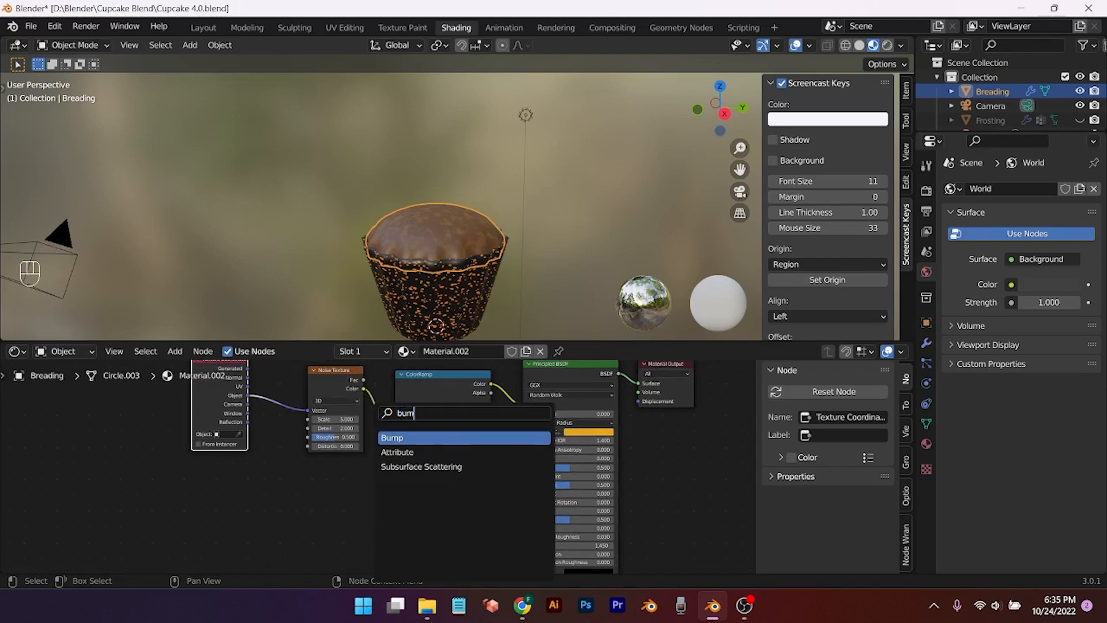
key(Return)
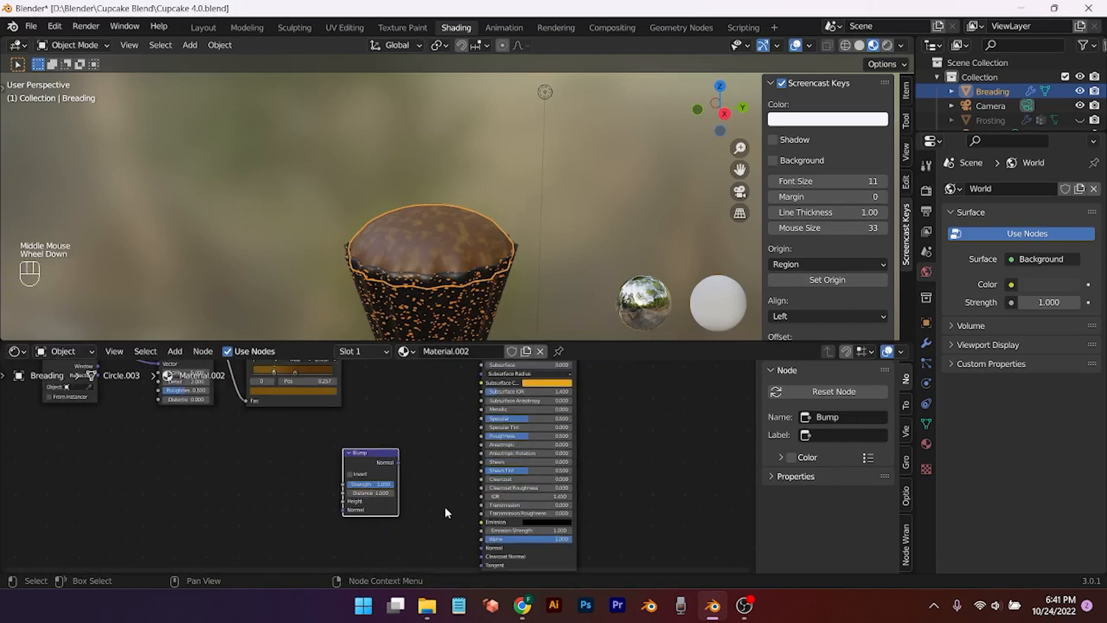
scroll(445, 511, down, 3)
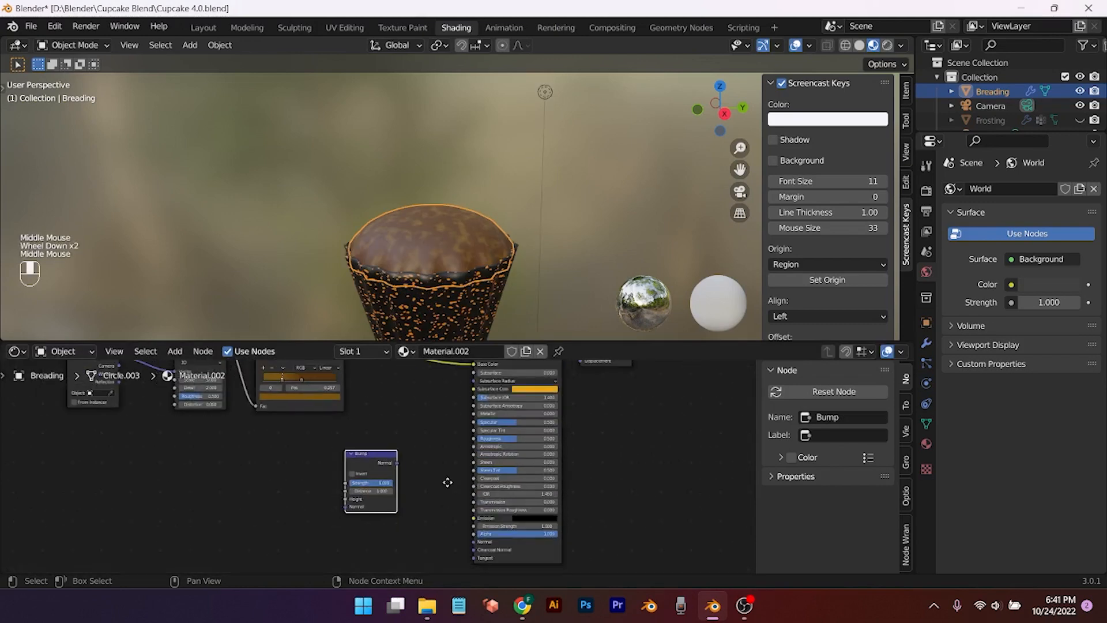
middle_drag(249, 482, 247, 473)
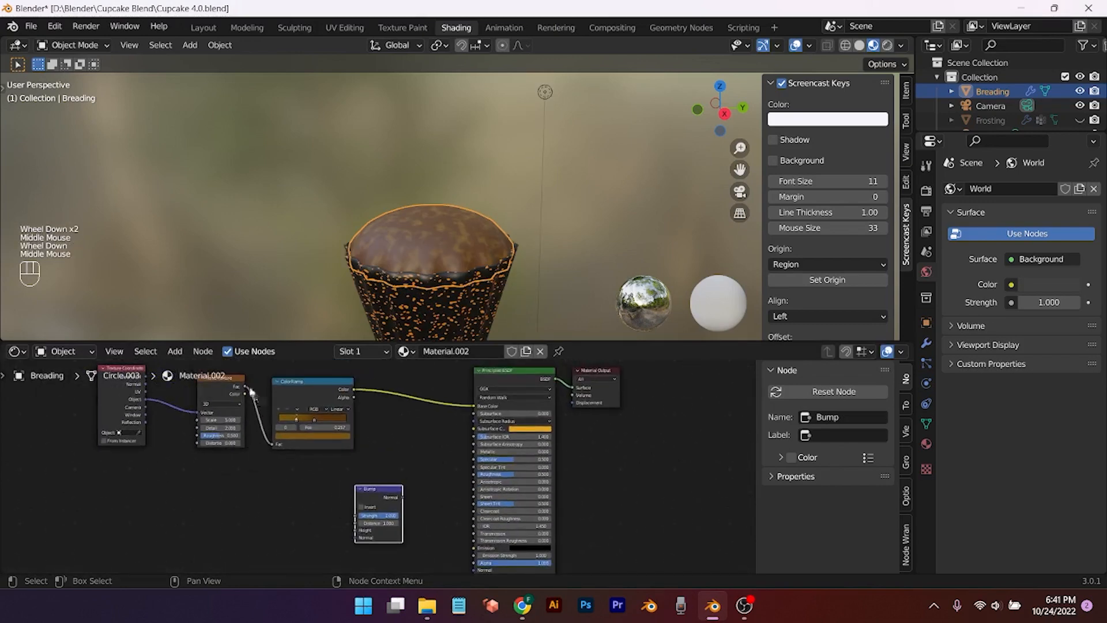
drag(249, 390, 477, 480)
middle_drag(423, 492, 414, 436)
drag(375, 501, 390, 503)
Step: Slide the ColorRamp stops left to rebalance the colours
scroll(396, 428, down, 2)
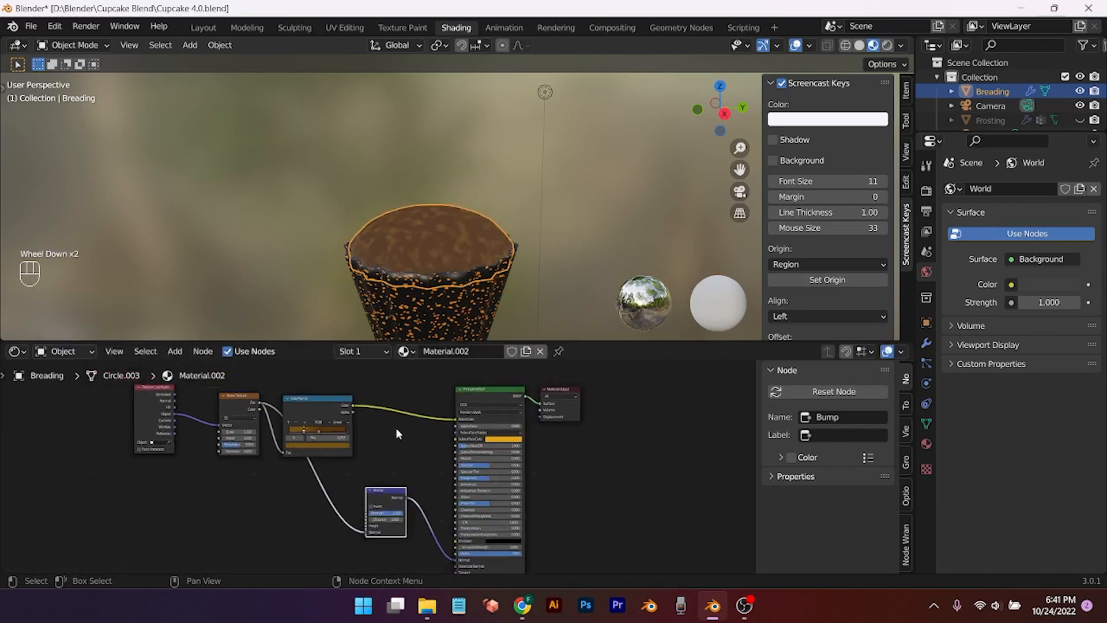
scroll(346, 425, up, 4)
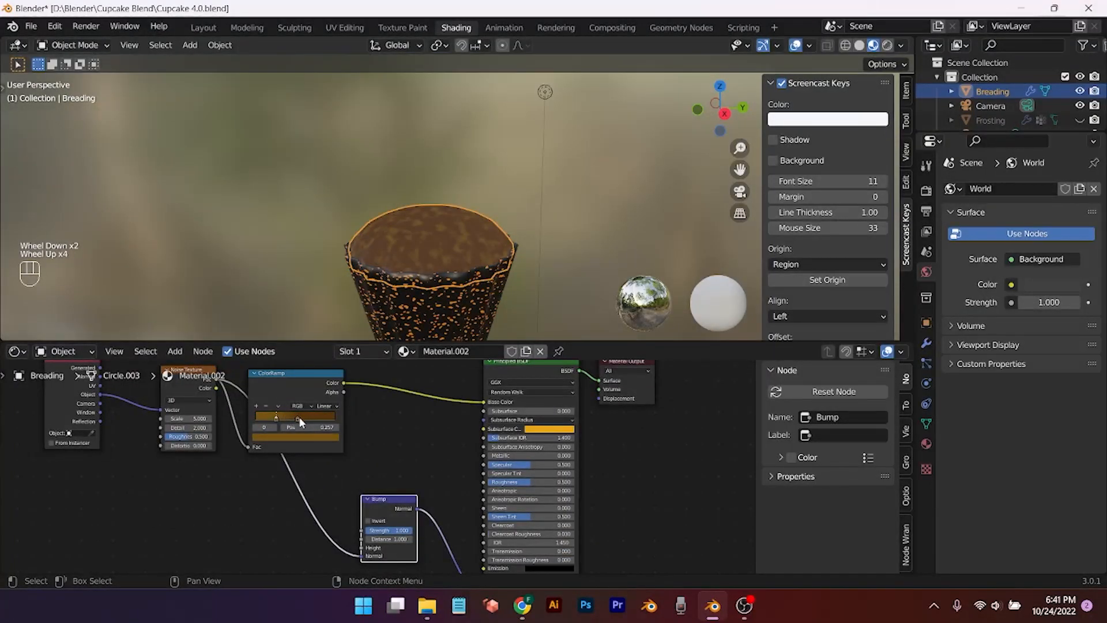
mouse_move(297, 417)
mouse_down()
mouse_move(257, 416)
mouse_move(300, 422)
mouse_move(290, 421)
mouse_up()
click(294, 417)
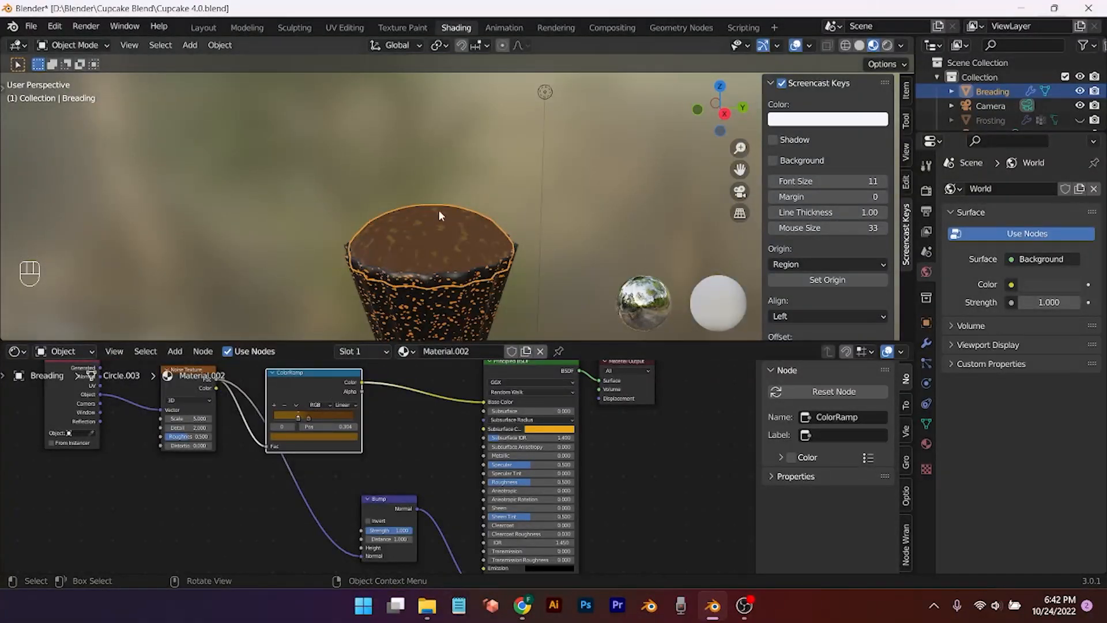
Step: Darken a ramp stop's colour to value 0.257, then select the left stop for editing
middle_drag(438, 209, 449, 236)
scroll(458, 198, down, 2)
scroll(449, 236, down, 1)
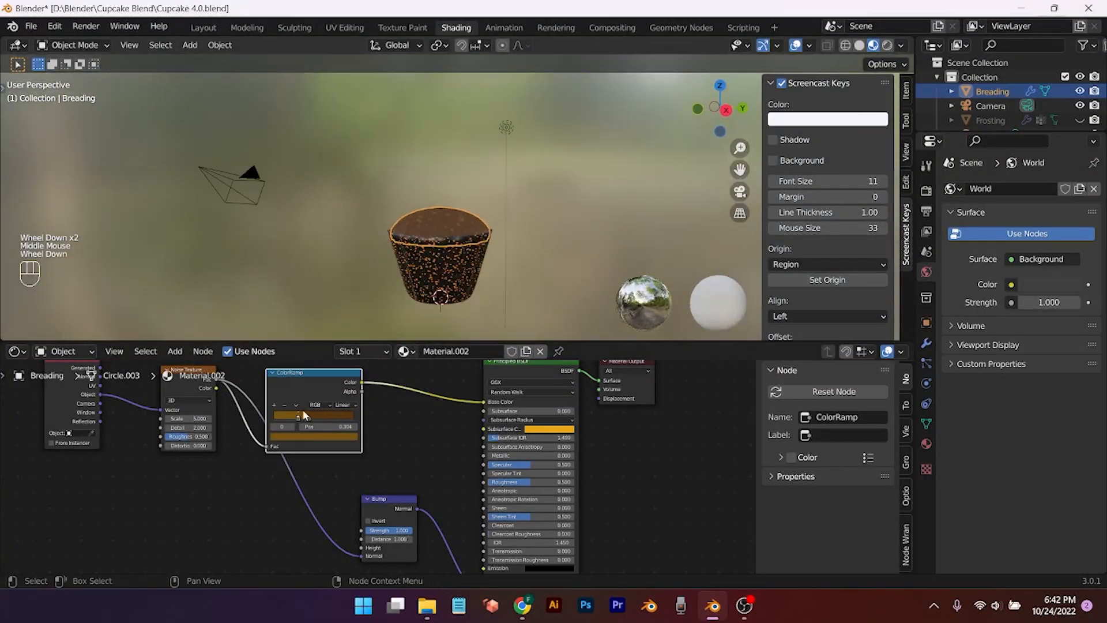
click(335, 416)
click(339, 435)
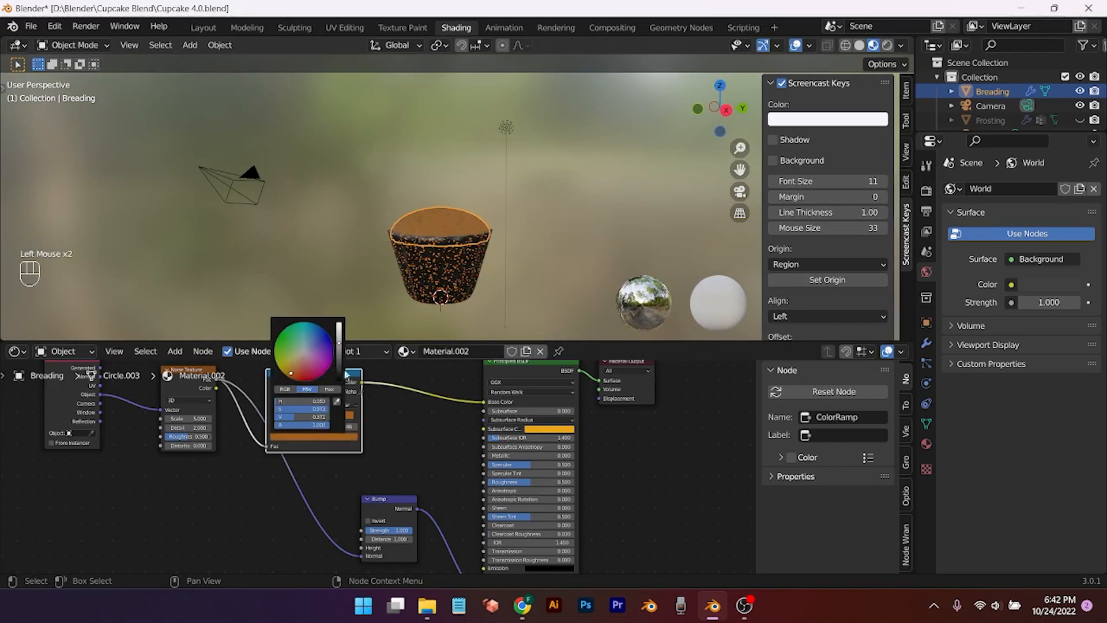
drag(341, 350, 362, 342)
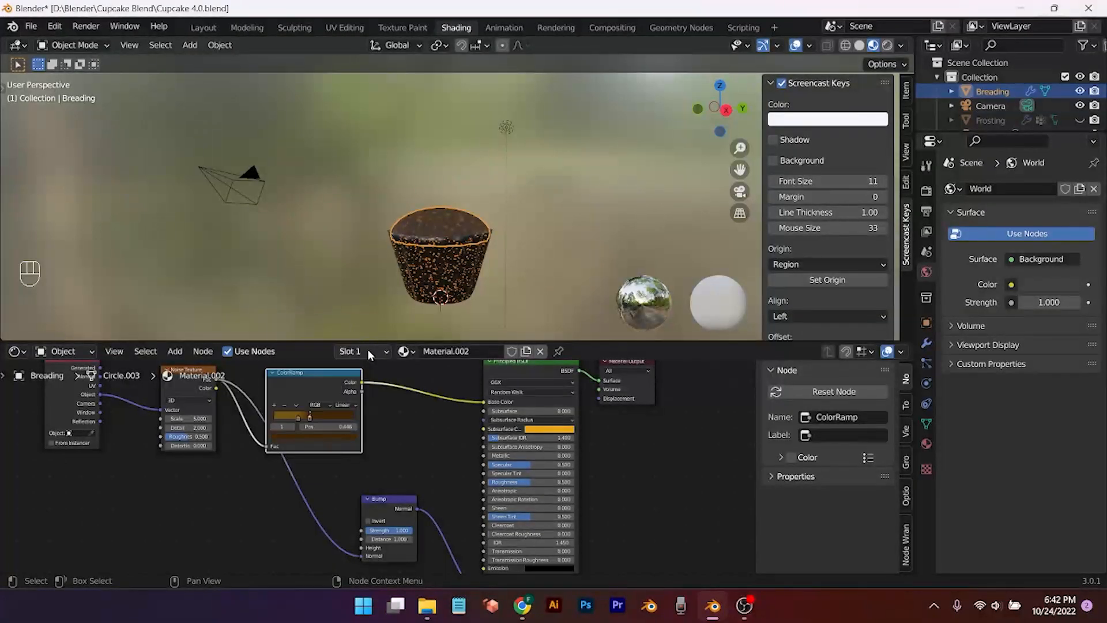
click(297, 416)
click(302, 433)
Step: Nudge the Bump node up and align the active camera to the current front view
drag(404, 500, 407, 462)
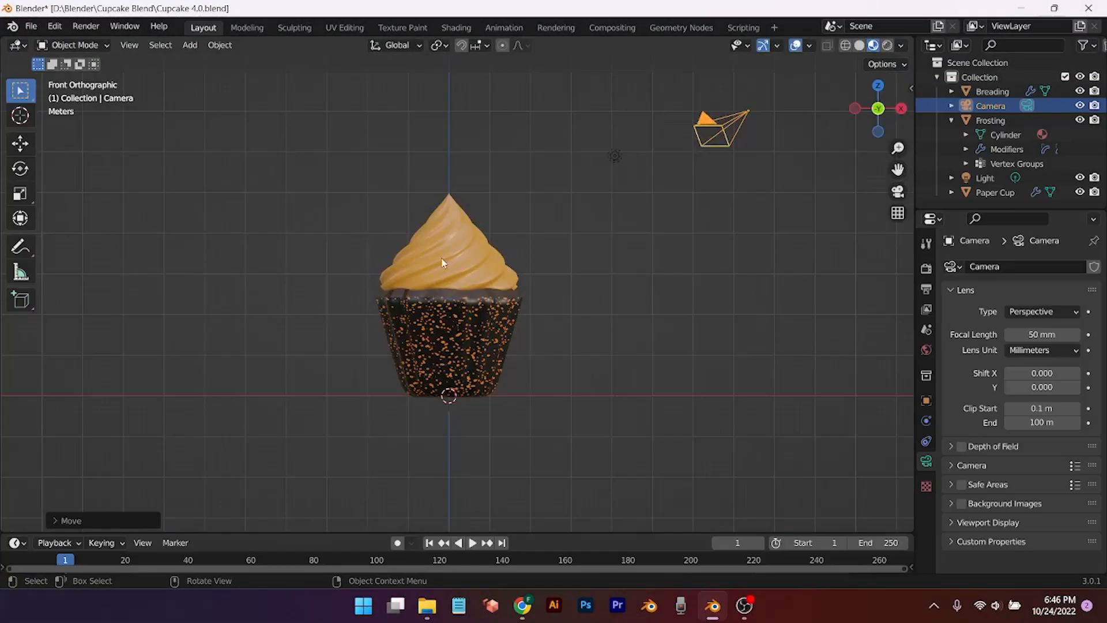
click(135, 44)
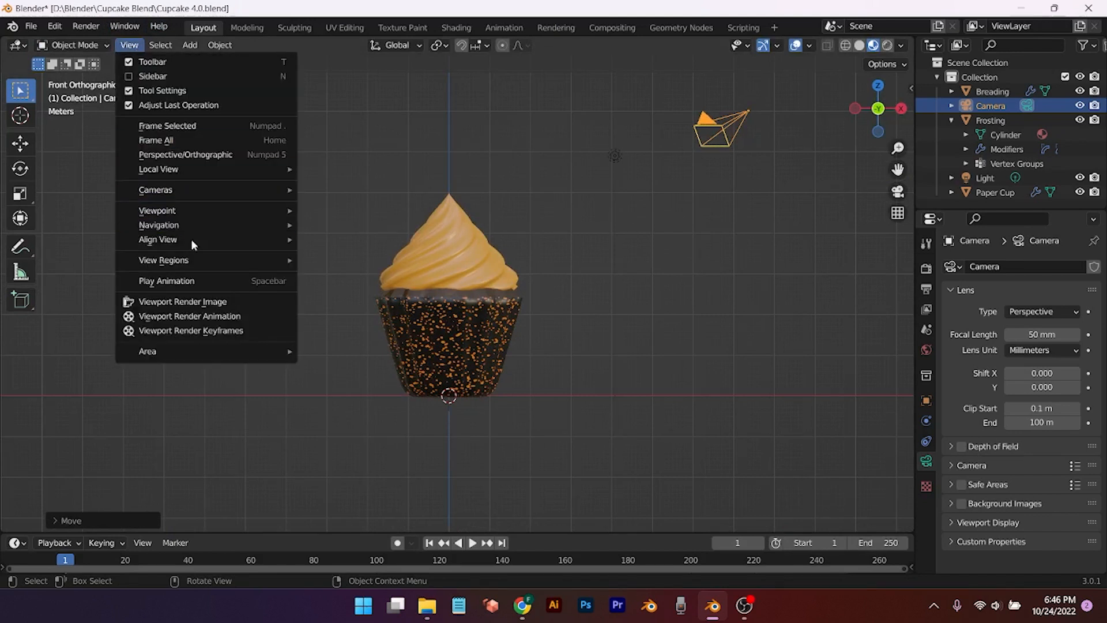
mouse_move(193, 243)
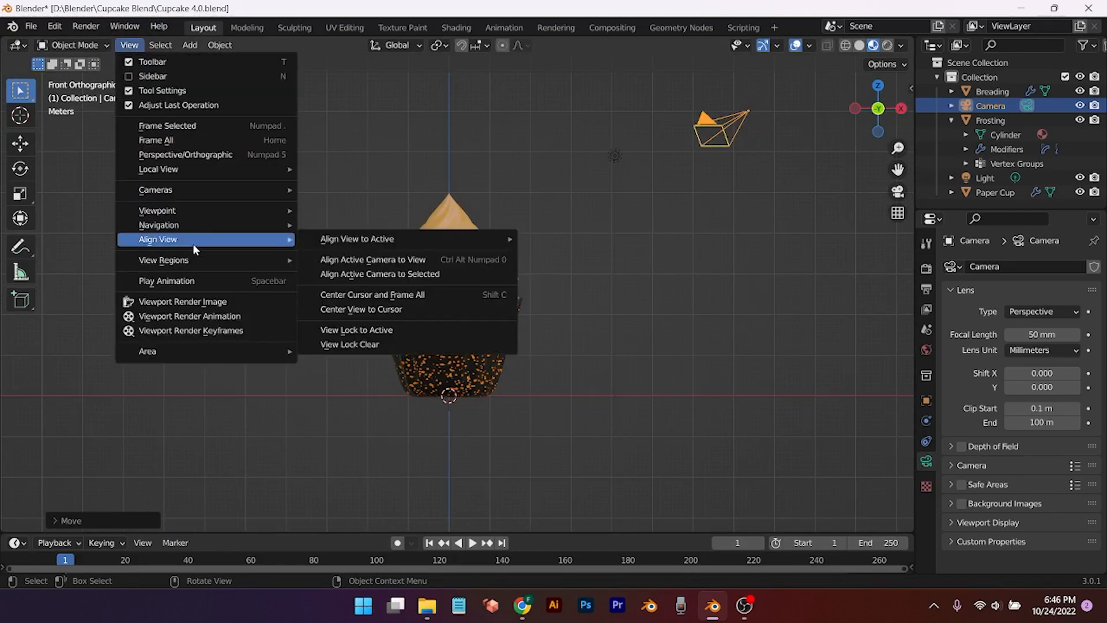
click(337, 259)
scroll(571, 354, up, 6)
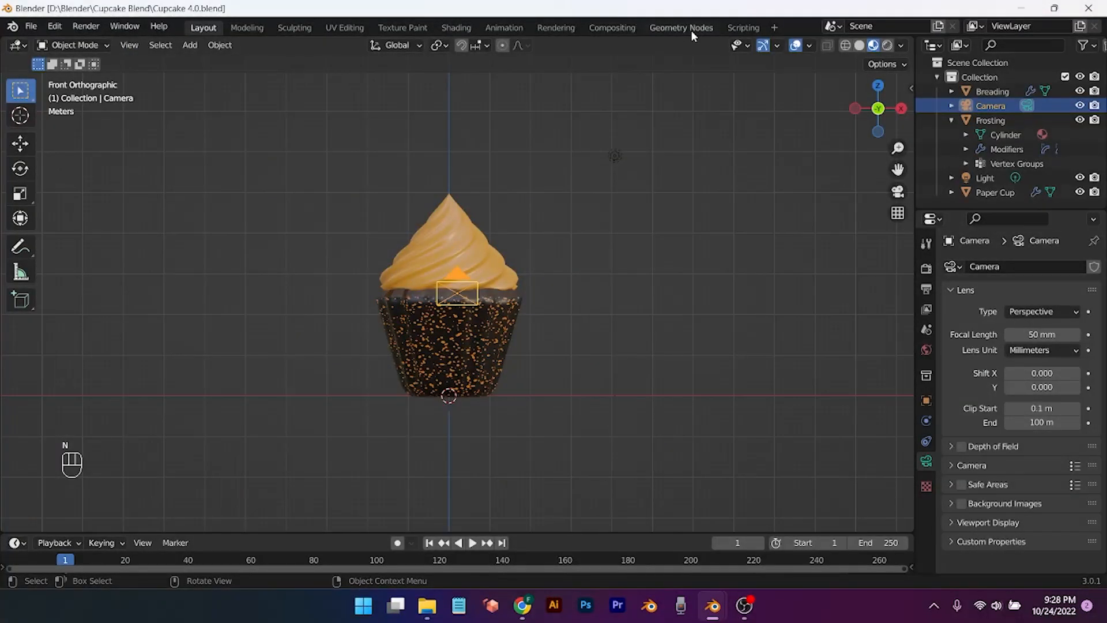
click(691, 32)
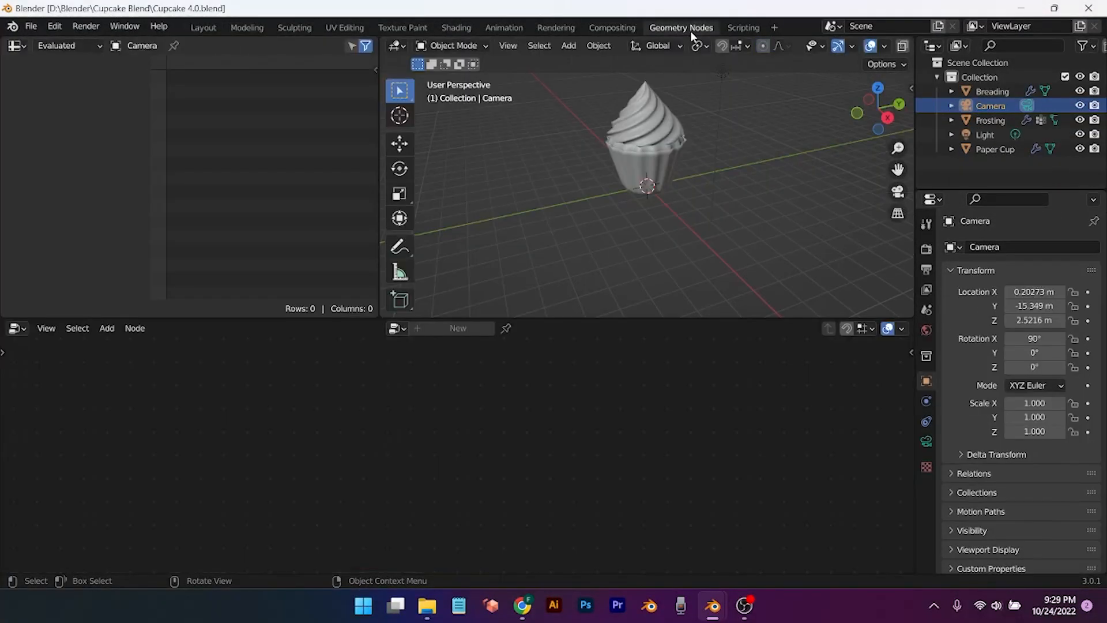
Step: Close the spreadsheet and show the cupcake in material preview
right_click(300, 43)
click(260, 195)
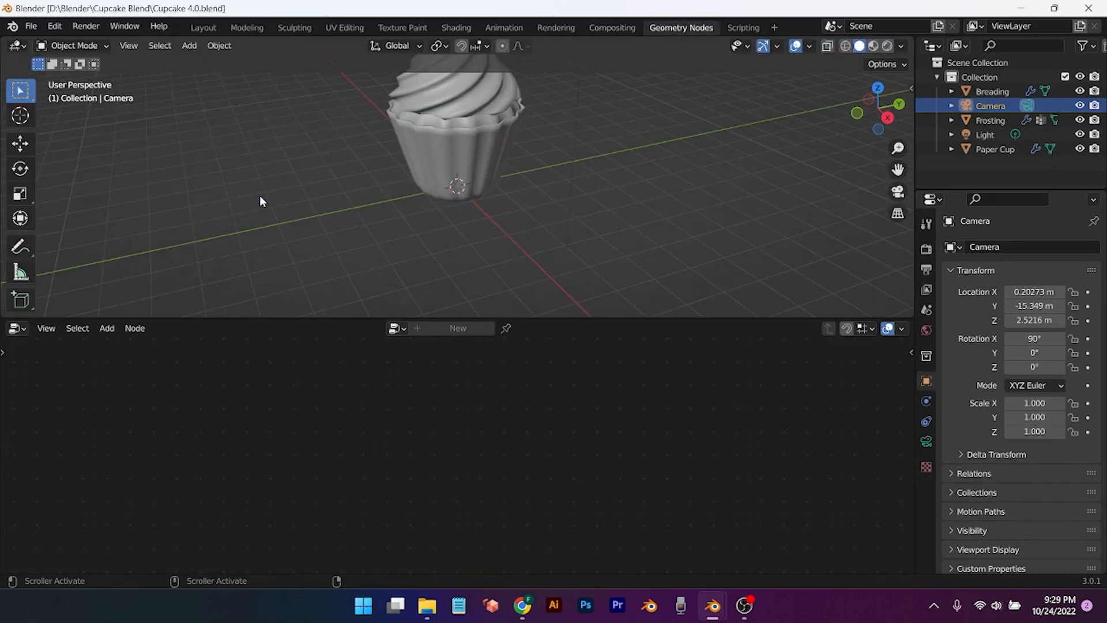
middle_drag(472, 226, 497, 249)
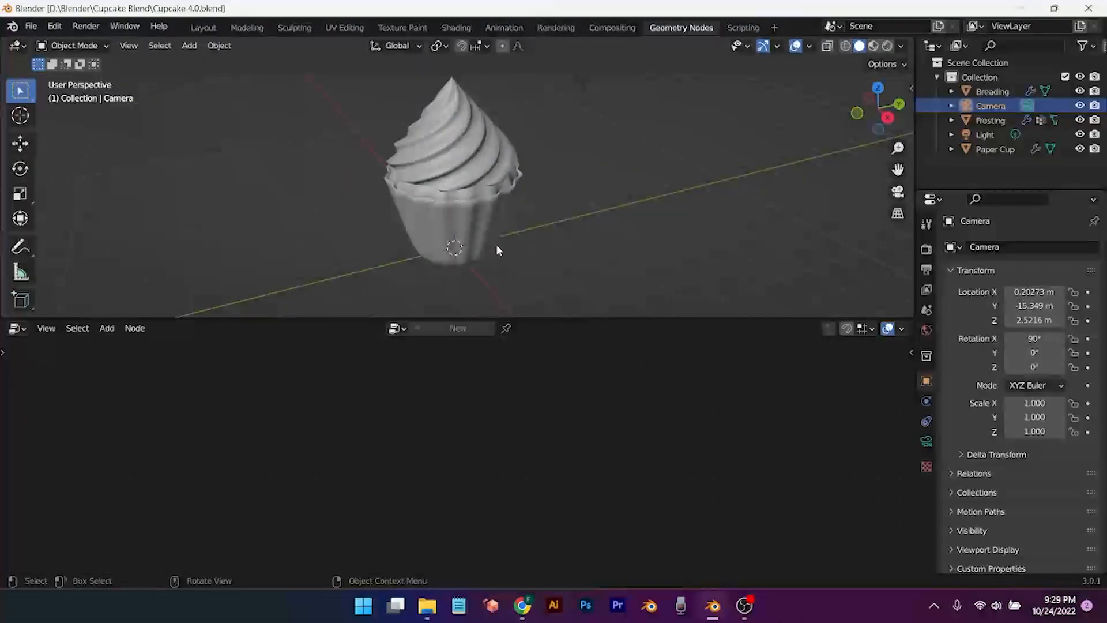
click(873, 46)
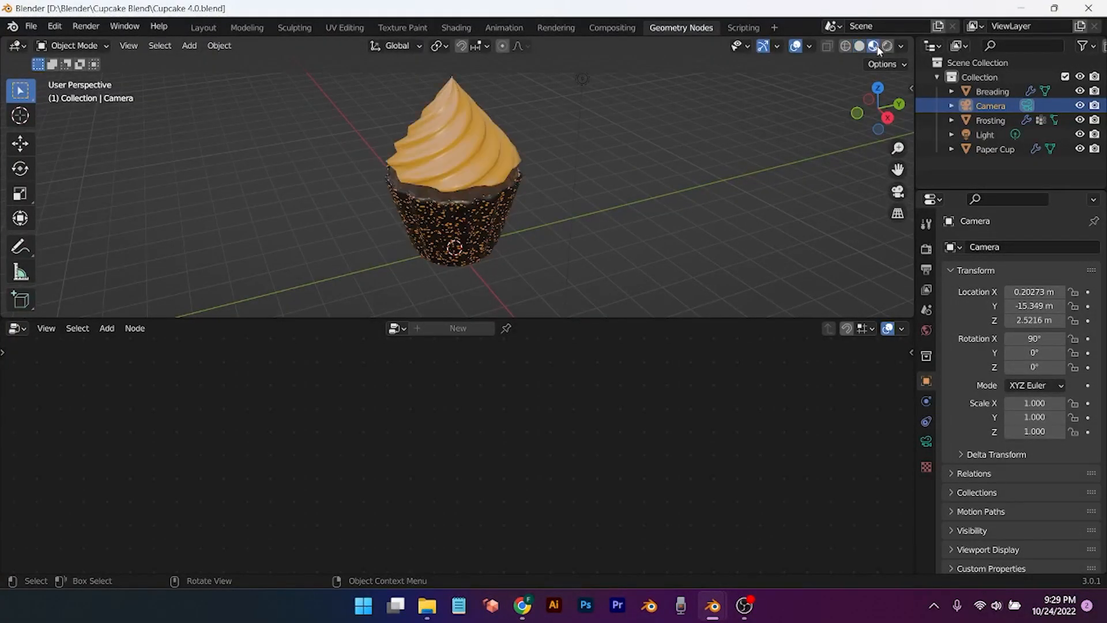
Step: Give the Frosting a new geometry node tree with Distribute Points on Faces at density 0
click(434, 160)
click(434, 329)
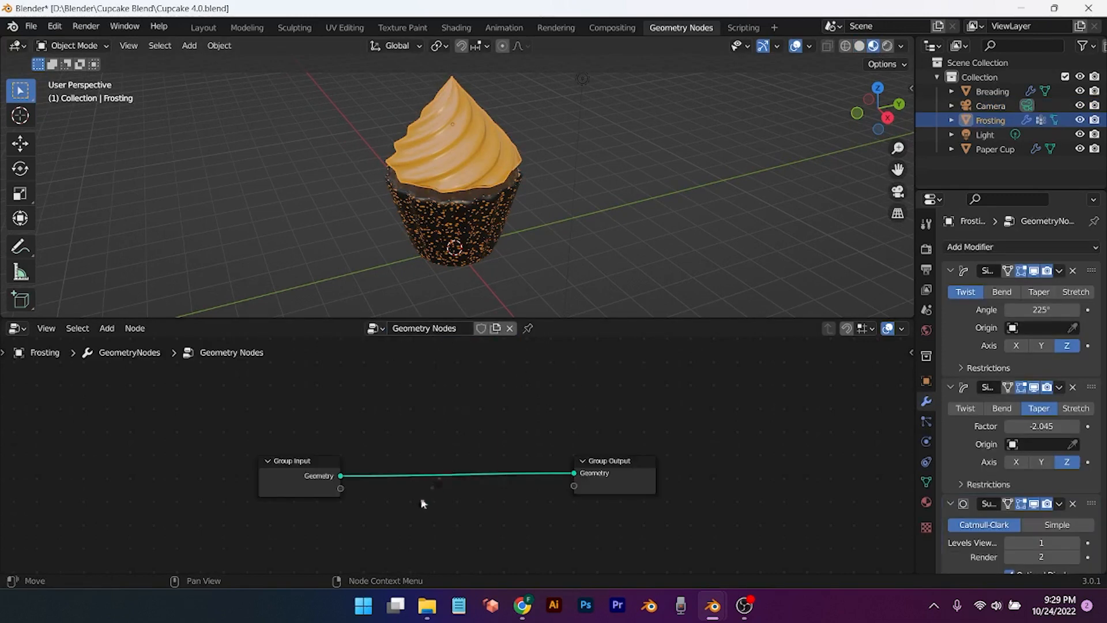
key(shift+a)
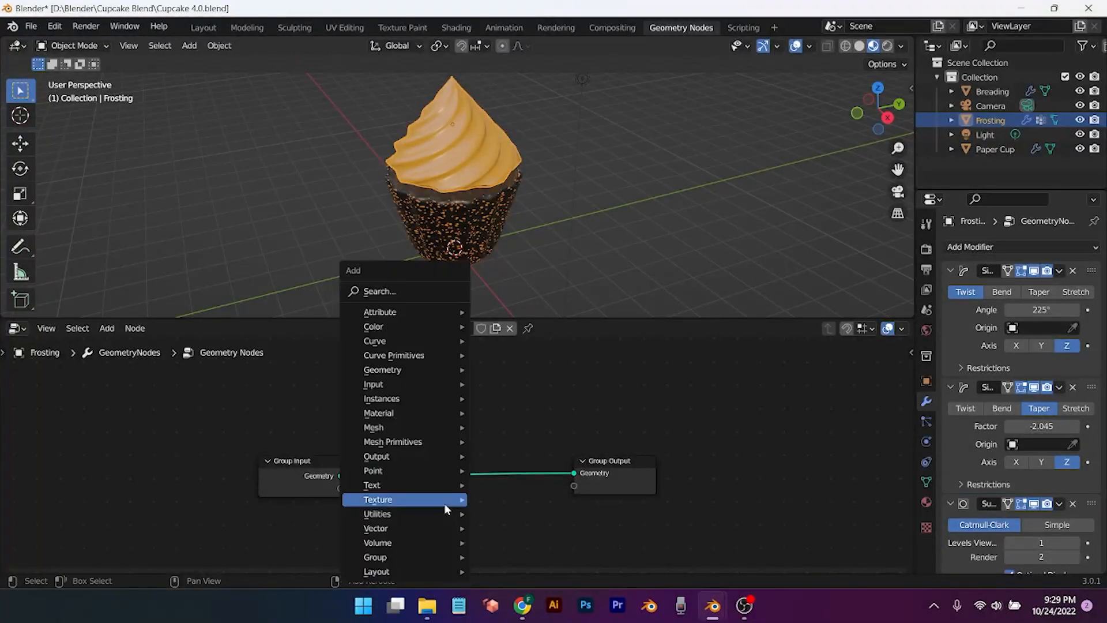
click(405, 291)
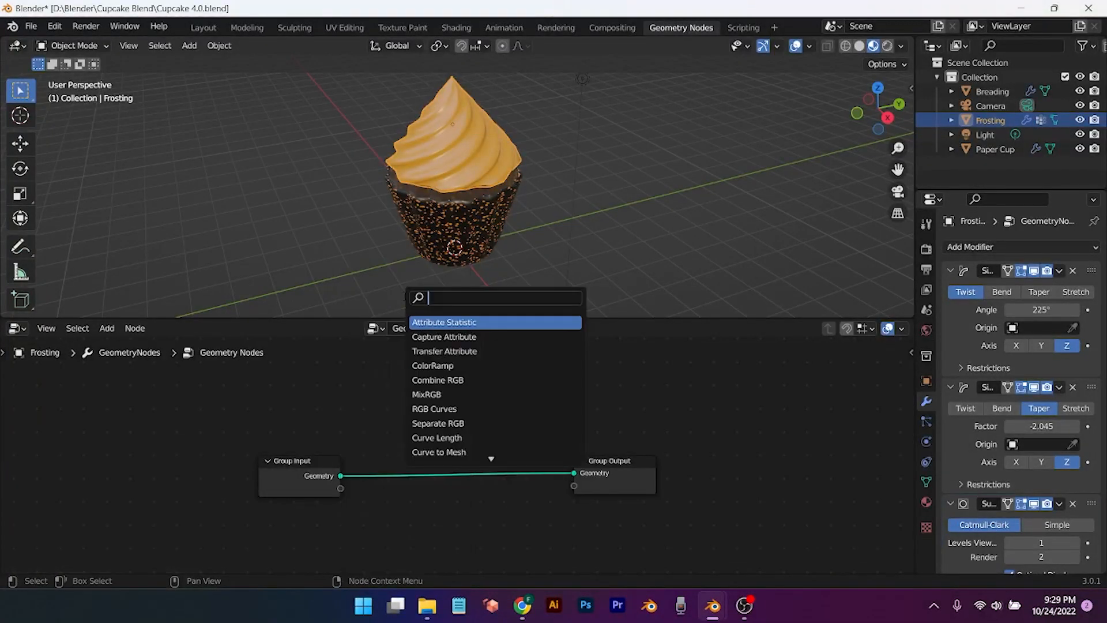
text(distr)
key(Return)
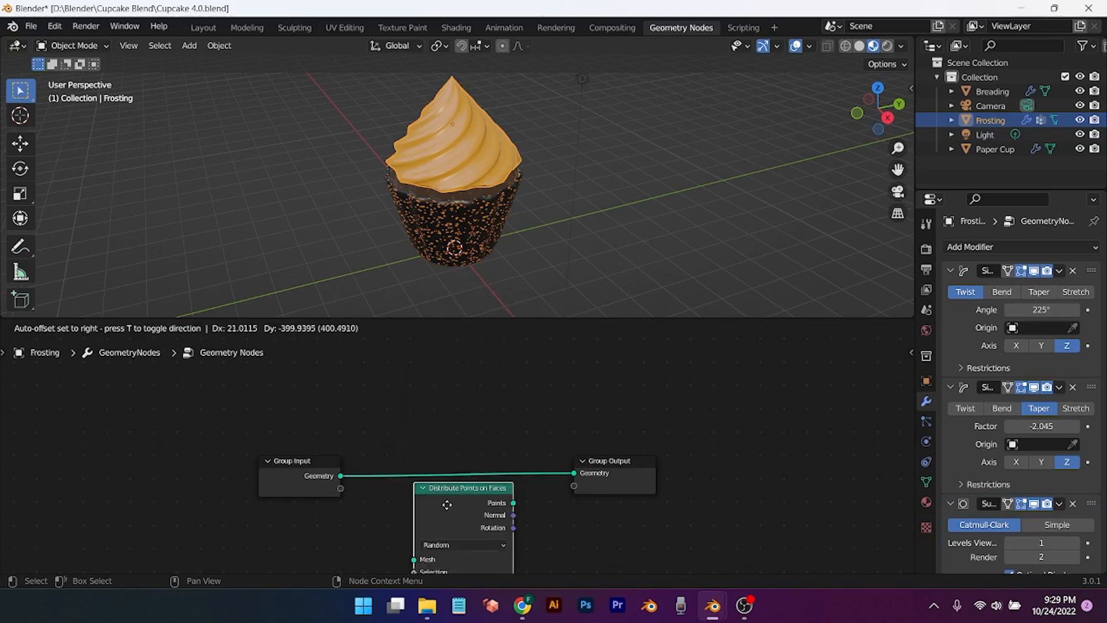
click(403, 465)
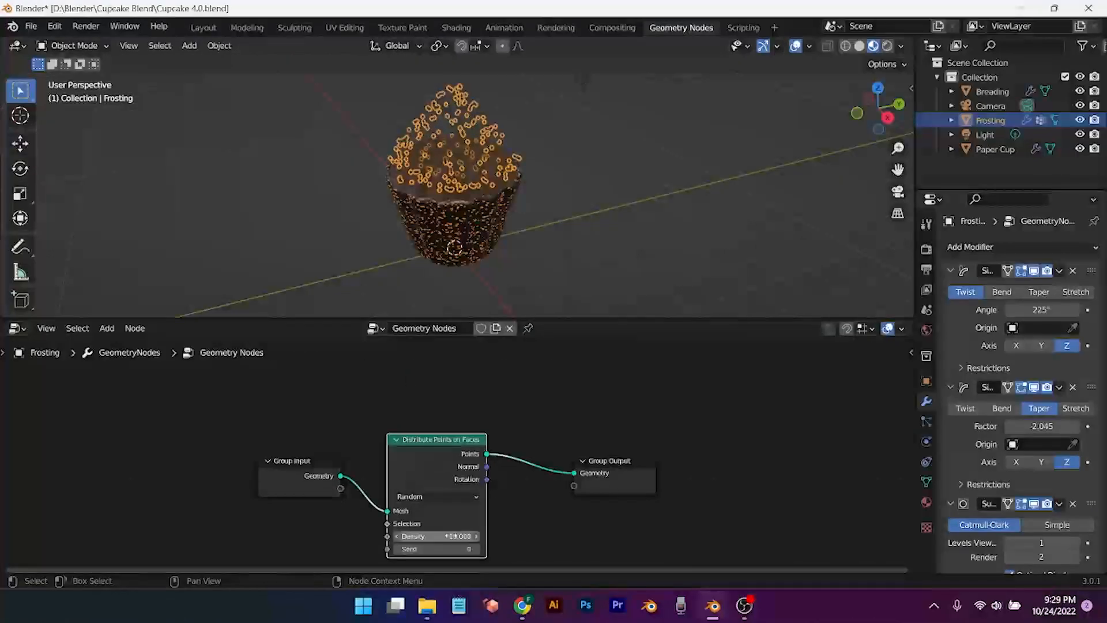
click(437, 536)
key(Return)
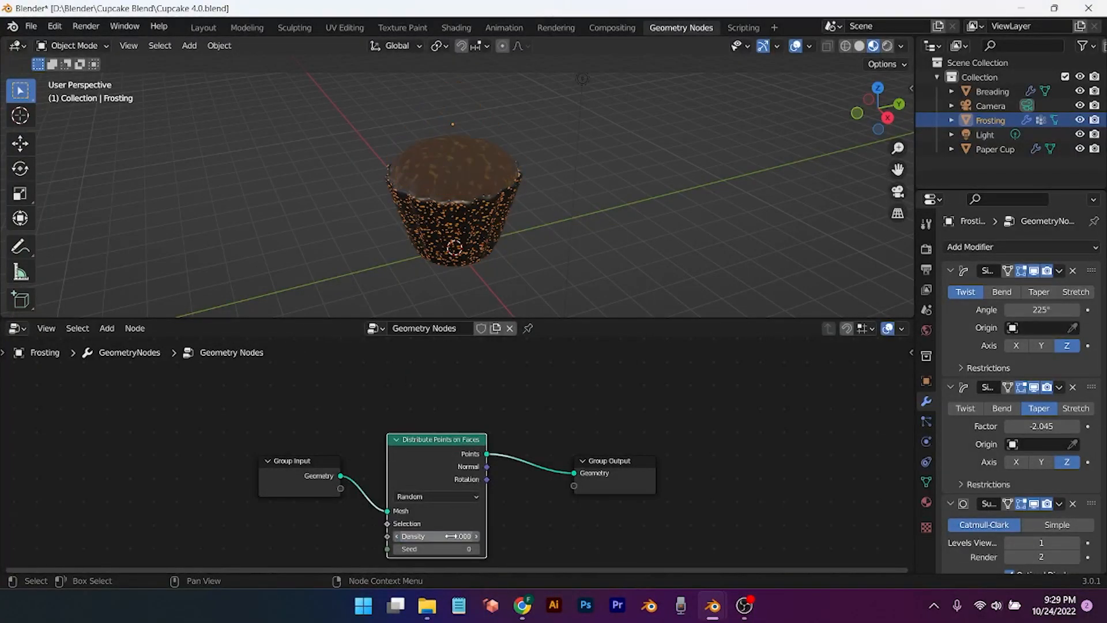
Step: Add a Join Geometry node on the link between the points and Group Output
drag(611, 467, 704, 459)
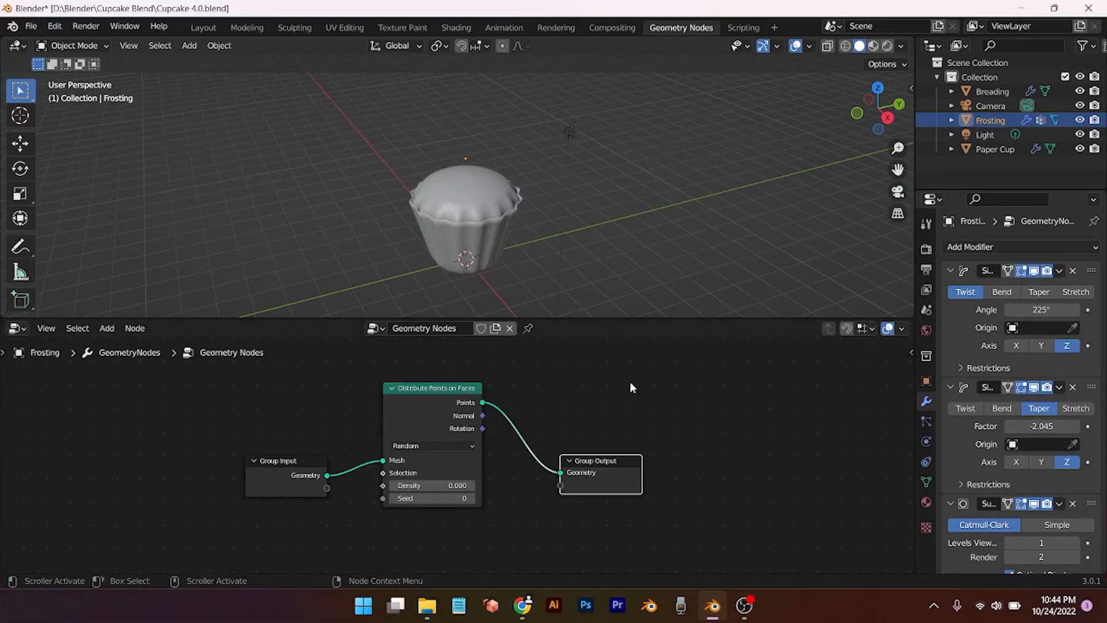
drag(621, 473, 730, 469)
key(shift+a)
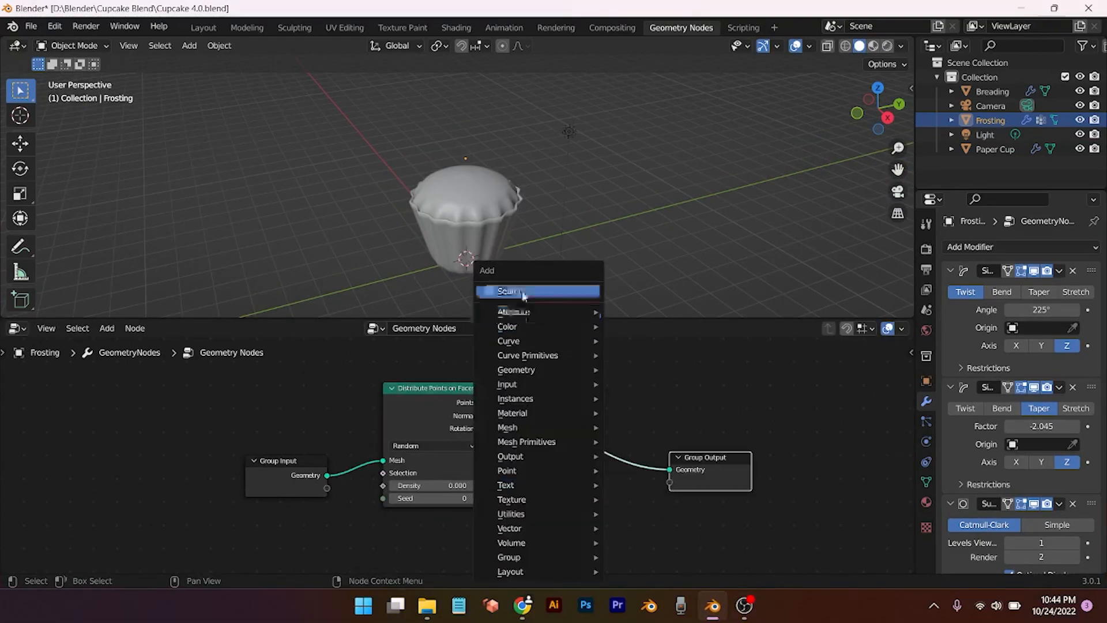
click(522, 294)
text(jo)
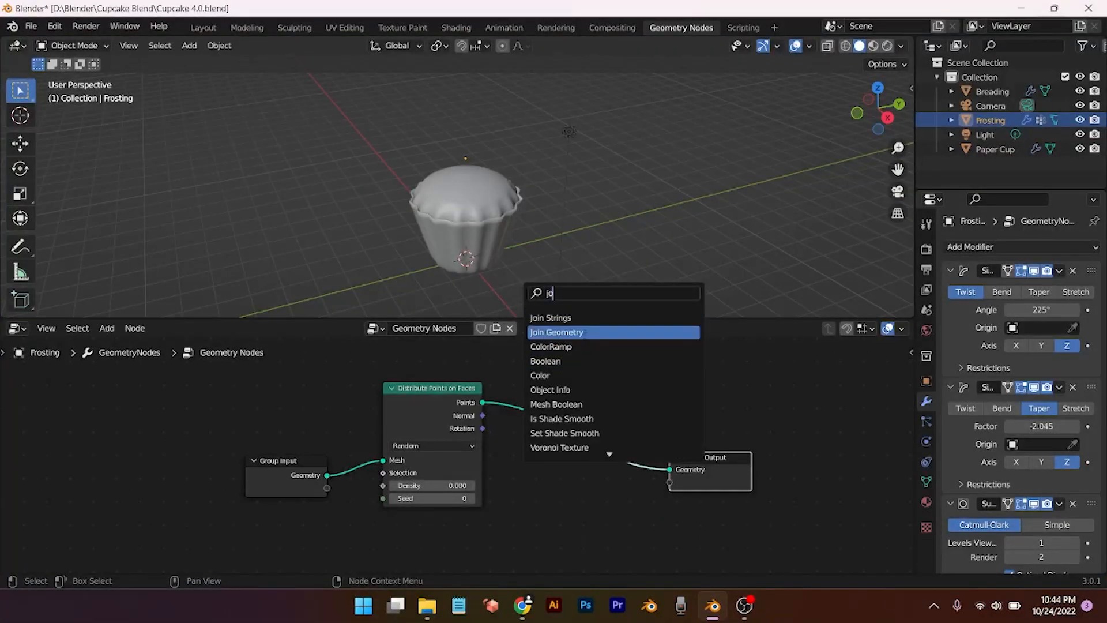
click(590, 333)
click(597, 451)
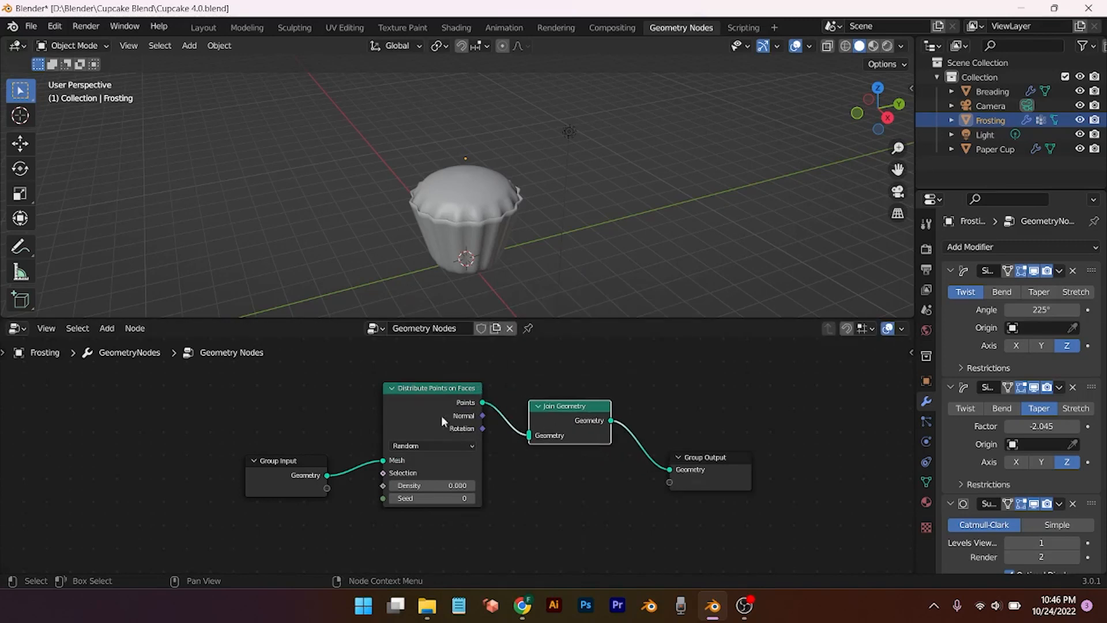
Step: Feed the original frosting geometry into Join Geometry and tidy the node layout
drag(441, 415, 425, 508)
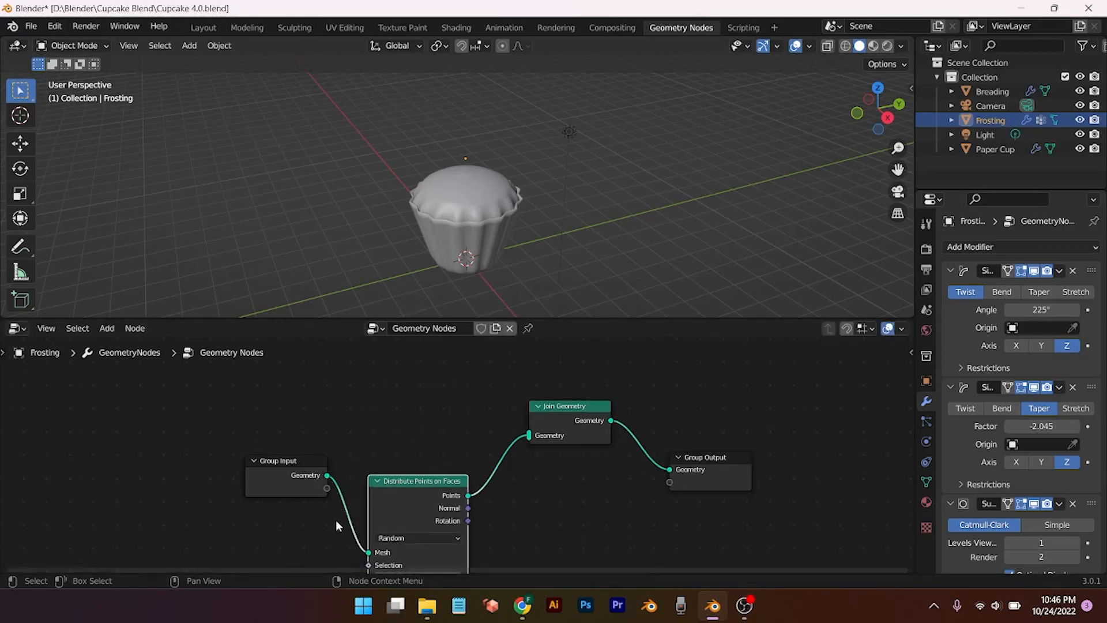
drag(327, 475, 529, 435)
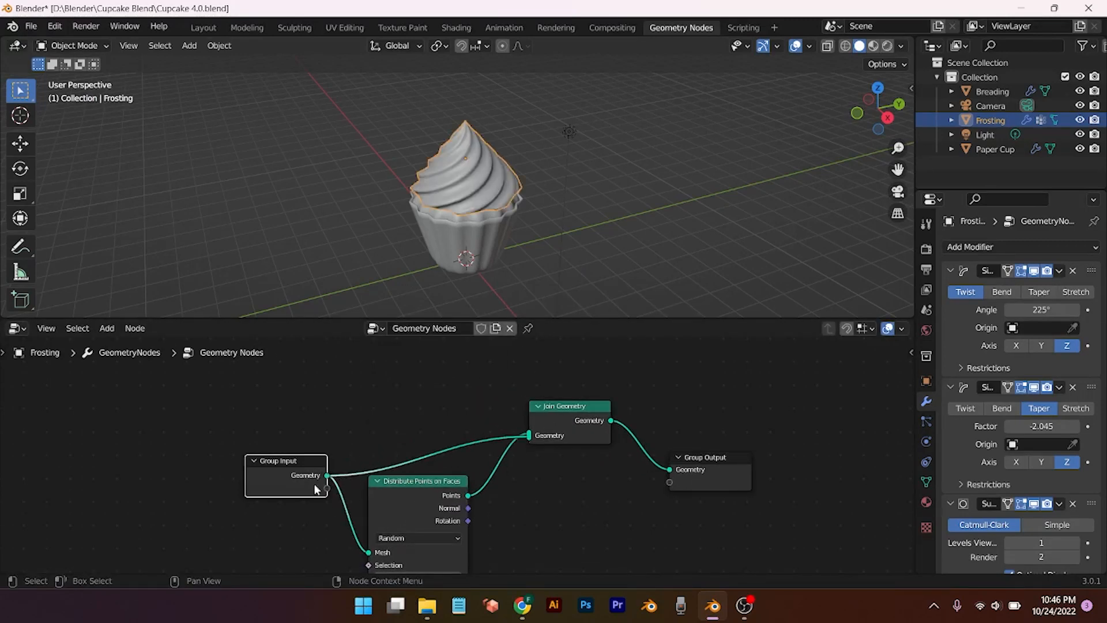
drag(314, 487, 214, 451)
drag(417, 492, 389, 415)
drag(566, 406, 568, 407)
drag(719, 482, 733, 449)
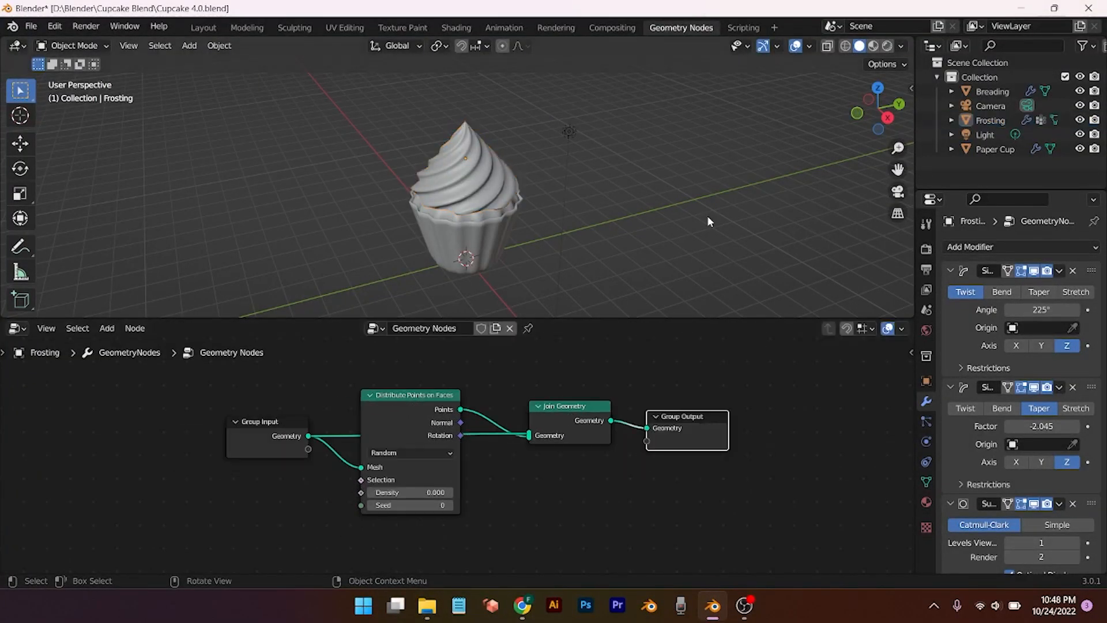
key(shift+a)
Step: Add a UV sphere and move it vertically along Z
mouse_move(707, 217)
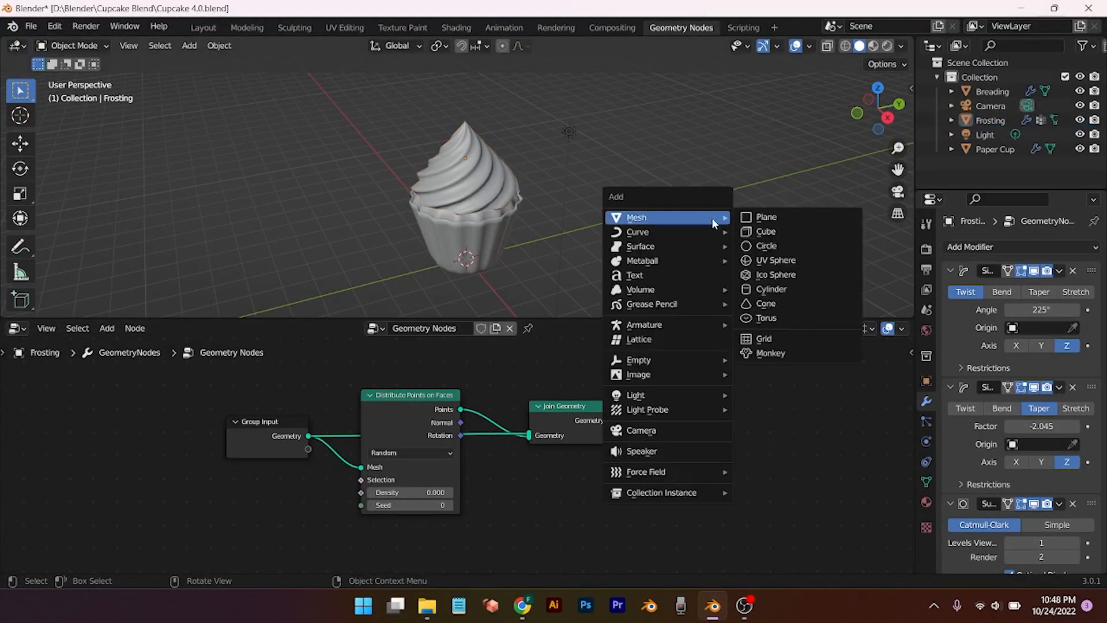
click(766, 260)
key(g)
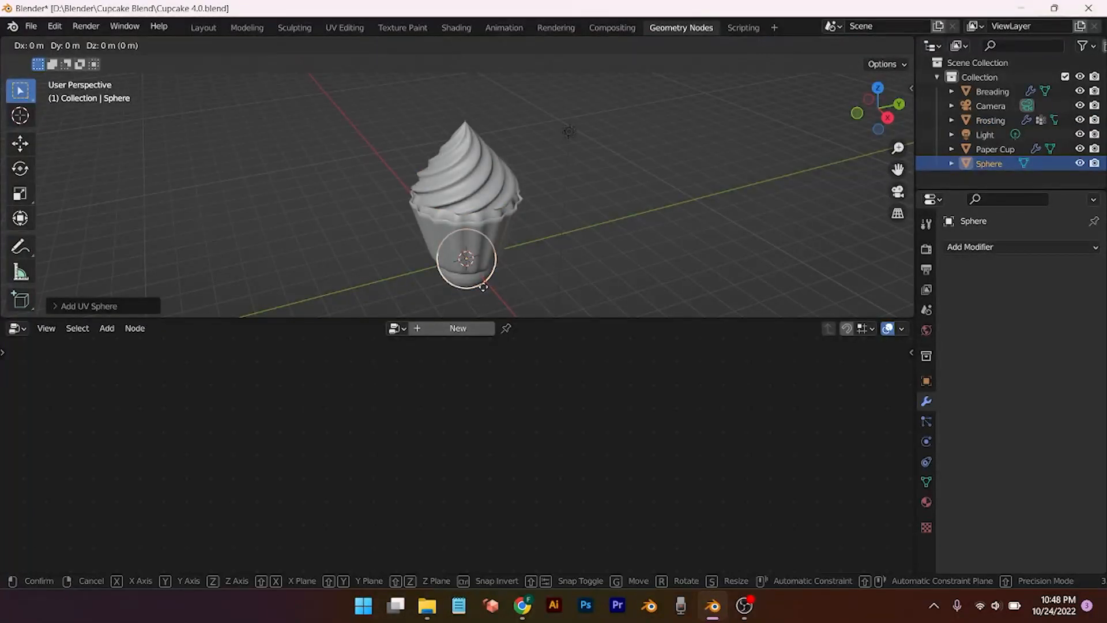
key(z)
click(479, 120)
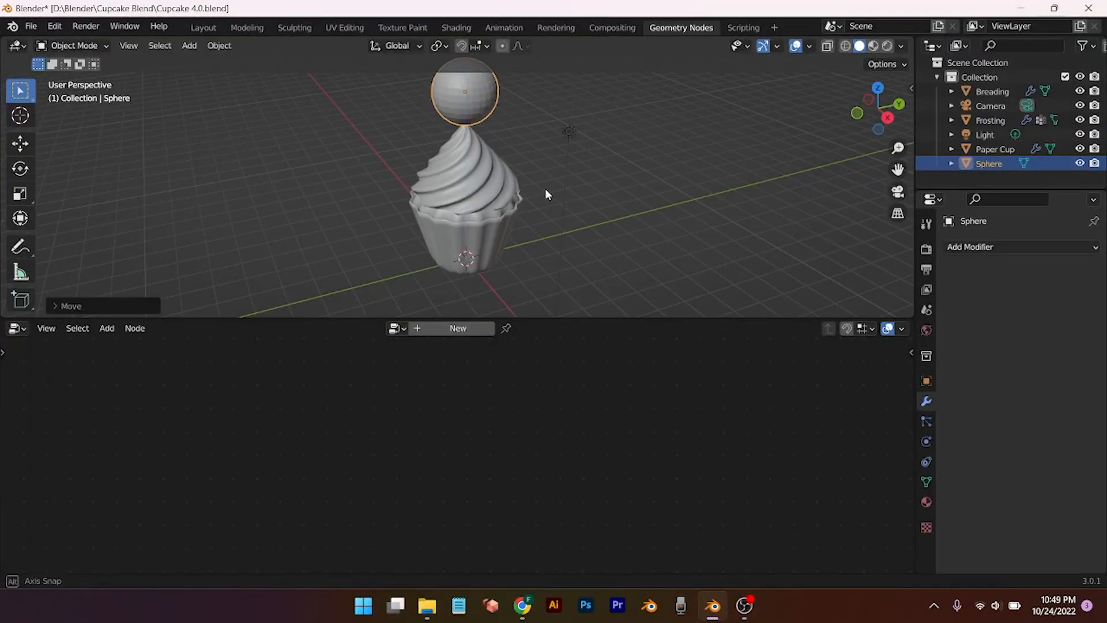
Step: In front view, move the sphere right of the cupcake and lower it beside it
middle_drag(545, 188, 484, 183)
drag(550, 323, 547, 394)
mouse_move(546, 319)
middle_down()
mouse_move(536, 306)
mouse_move(564, 314)
middle_up()
key(KP_1)
scroll(527, 241, up, 2)
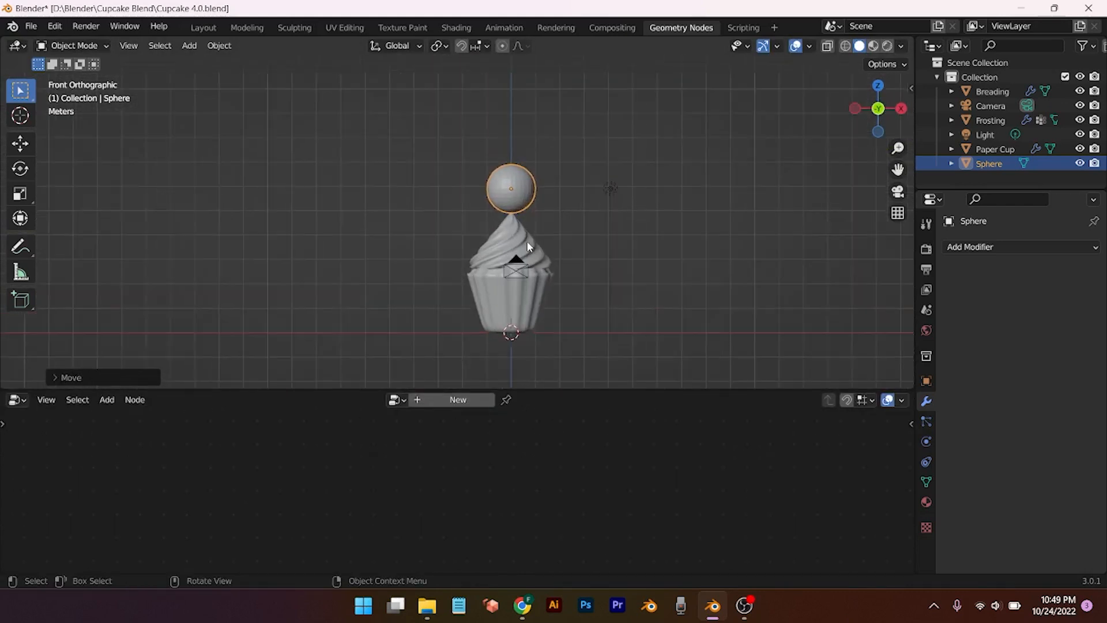
key(g)
key(x)
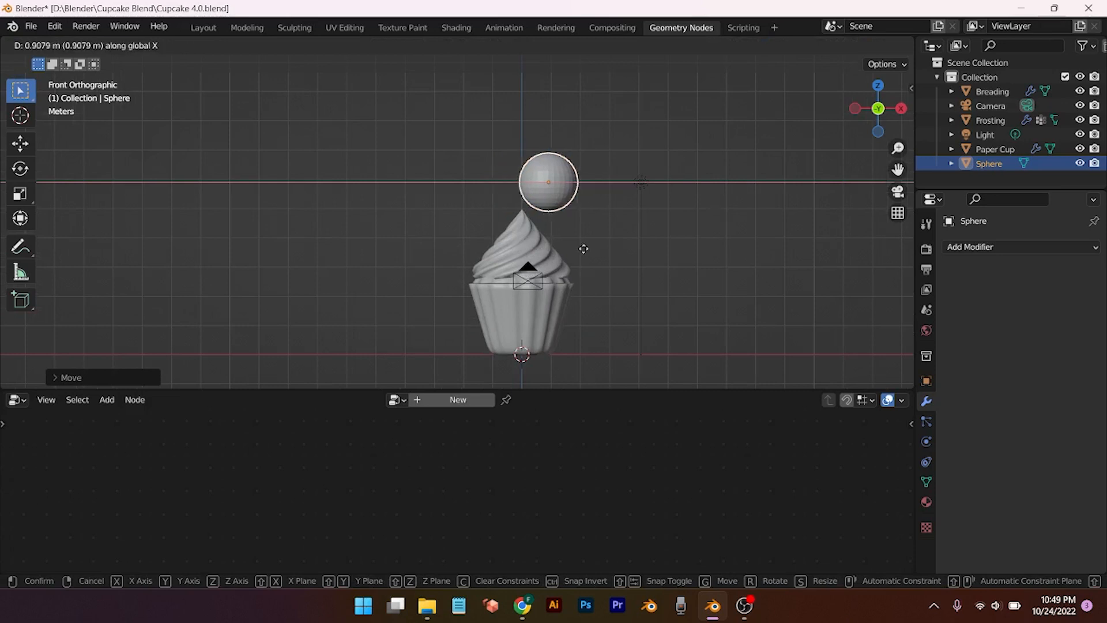
click(678, 248)
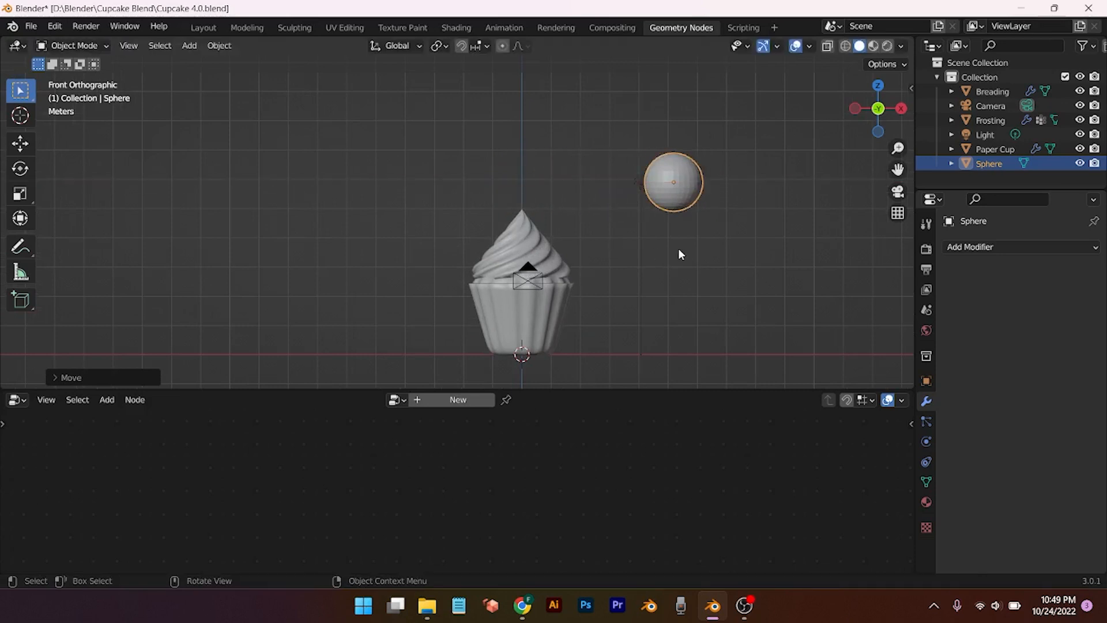
key(g)
key(z)
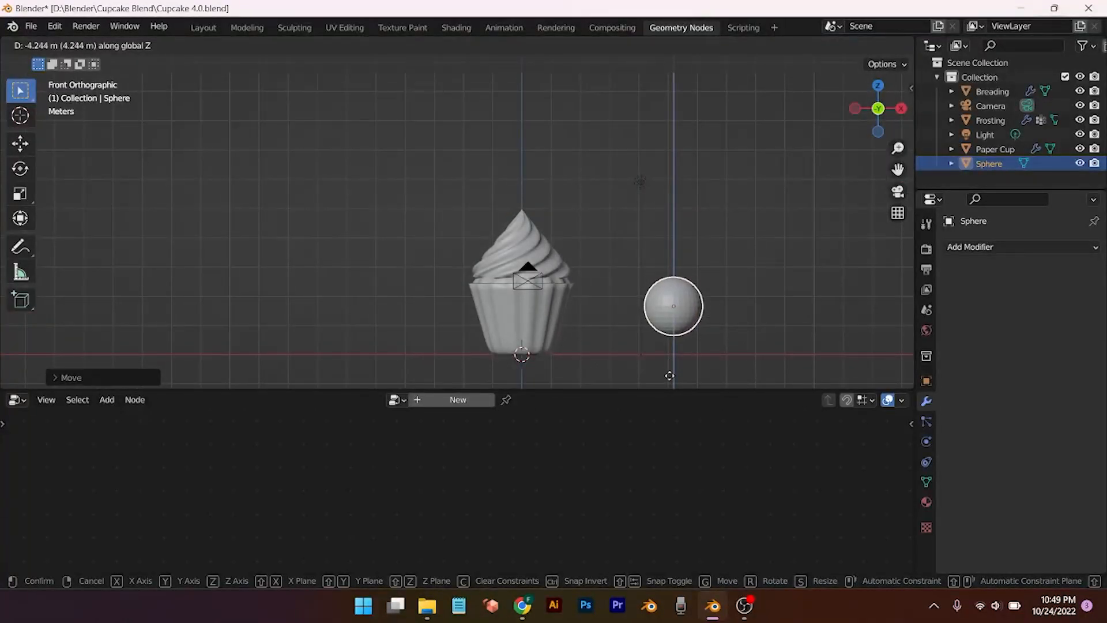
click(676, 365)
Step: Scale the sphere down to about 0.26 and select the Frosting
key(s)
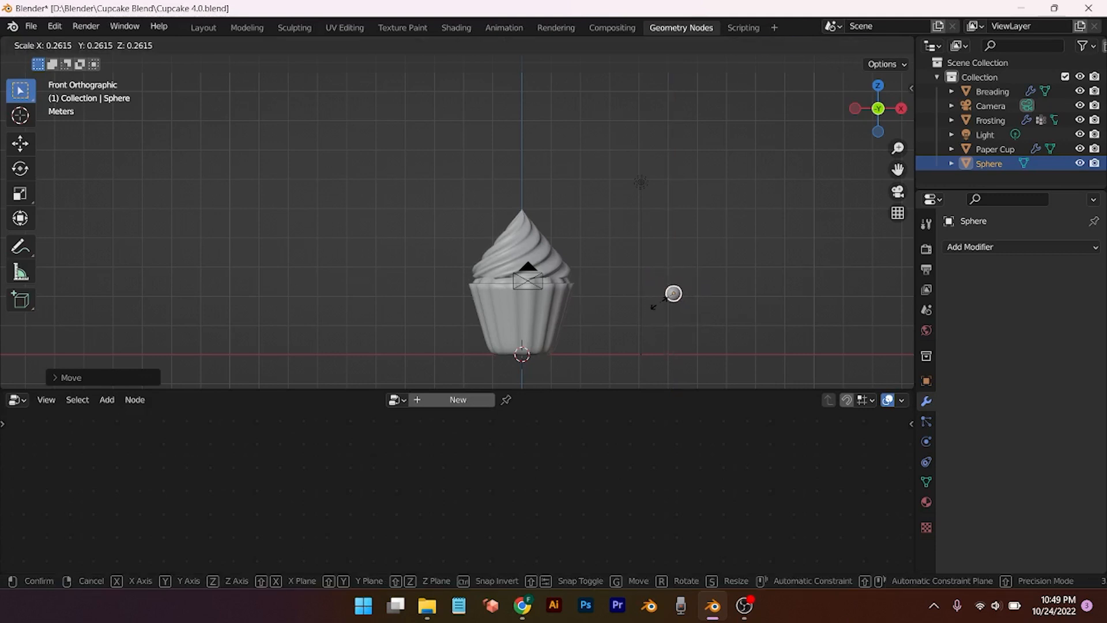
click(674, 294)
click(990, 120)
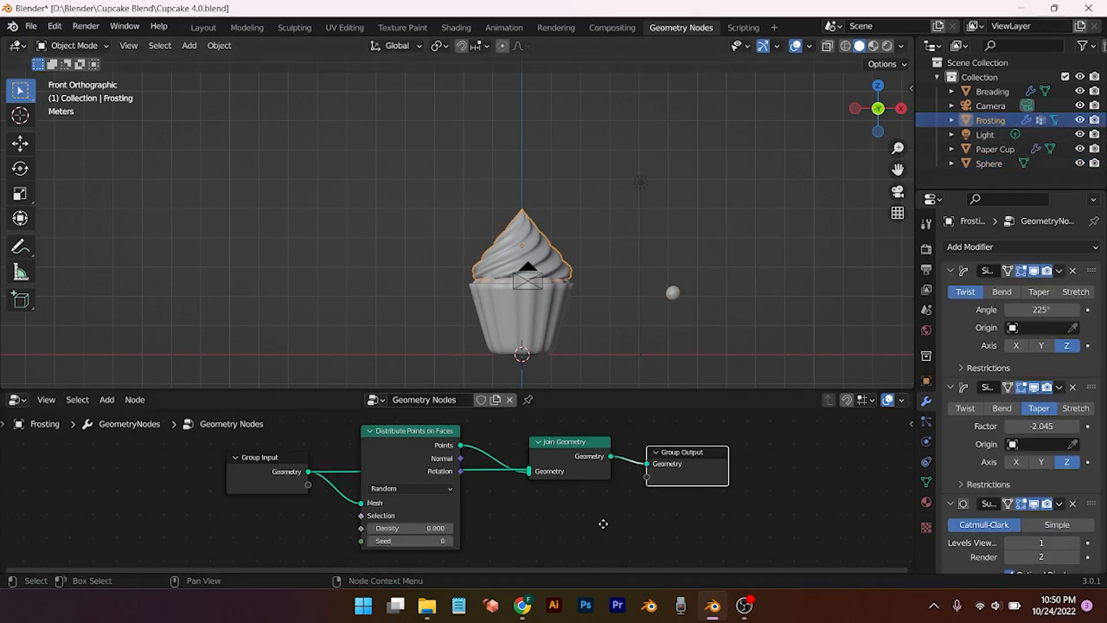
Step: Add Instance on Points on the link between Distribute Points on Faces and Join Geometry
middle_drag(603, 523, 526, 502)
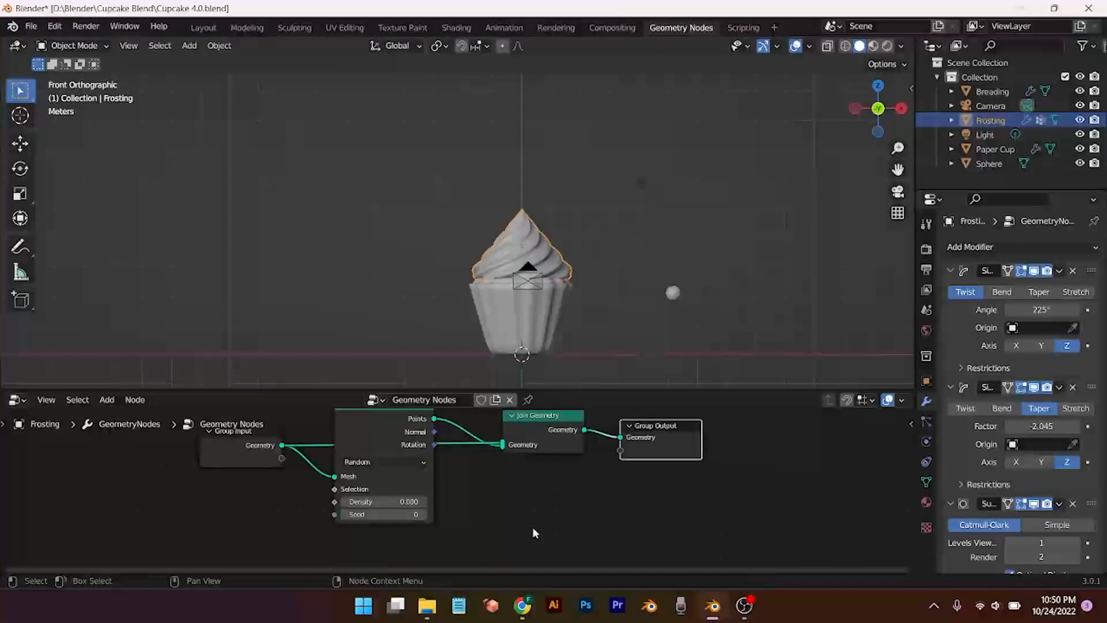
key(shift+a)
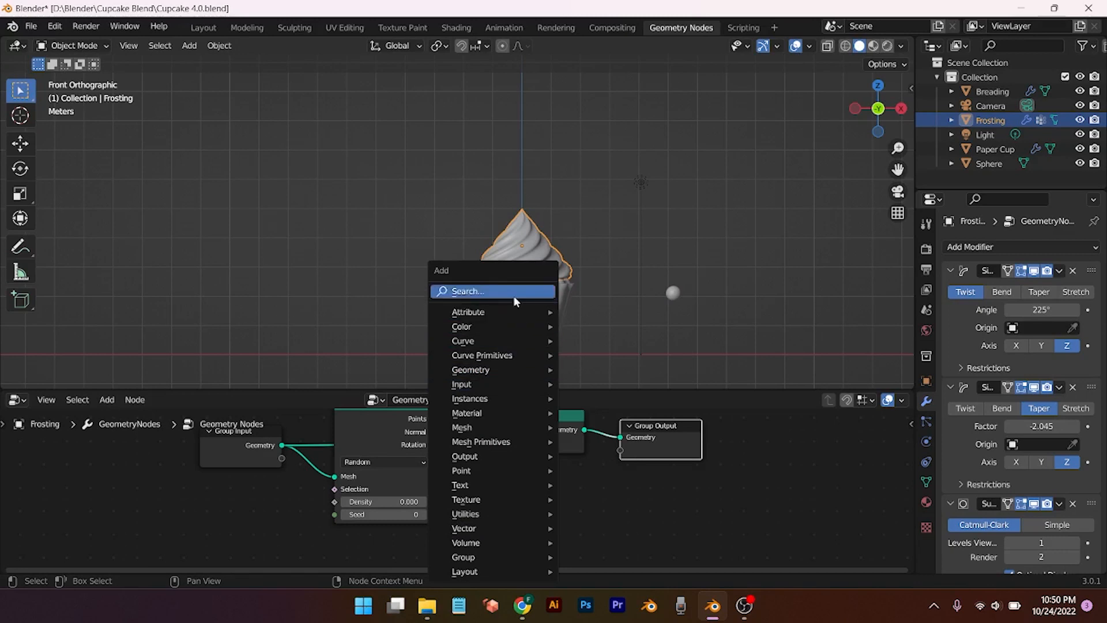
click(514, 291)
text(inst)
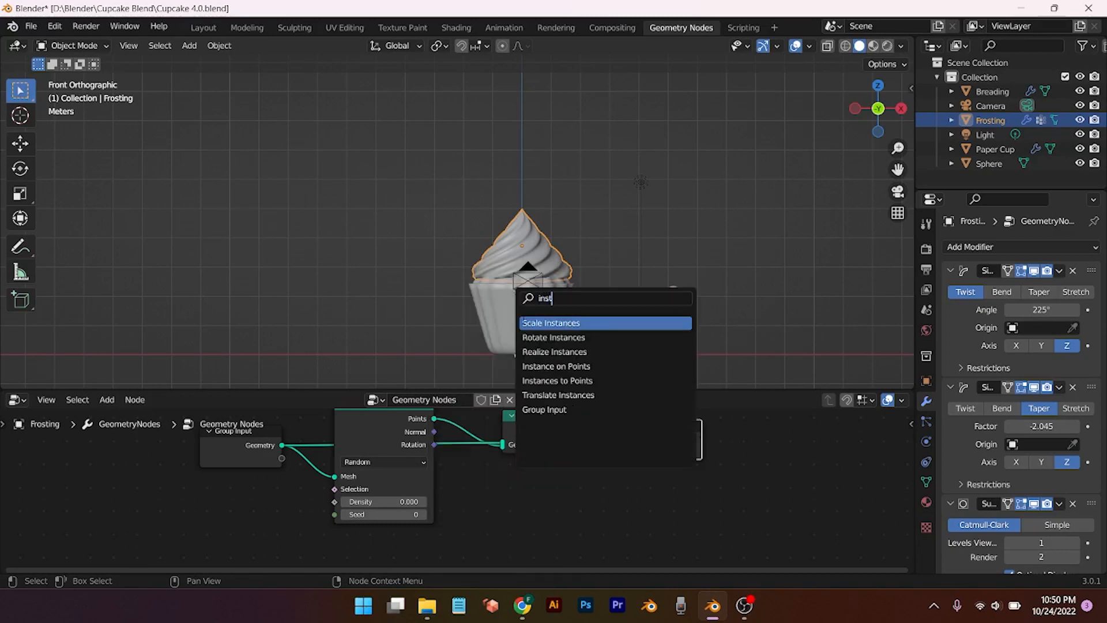
click(556, 366)
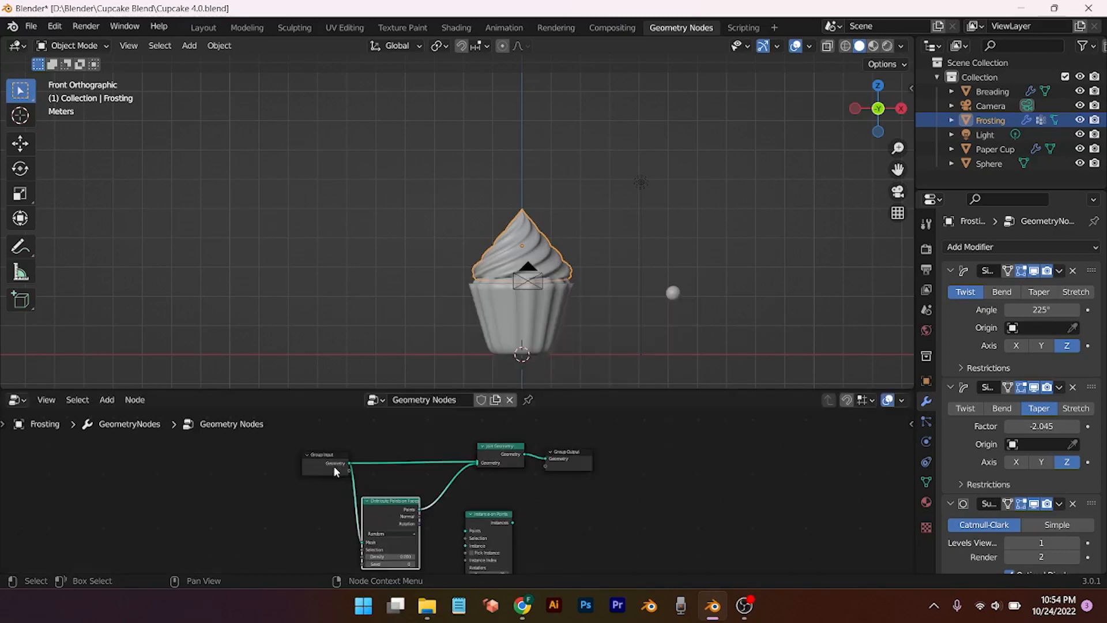
drag(335, 471, 275, 485)
drag(380, 510, 332, 504)
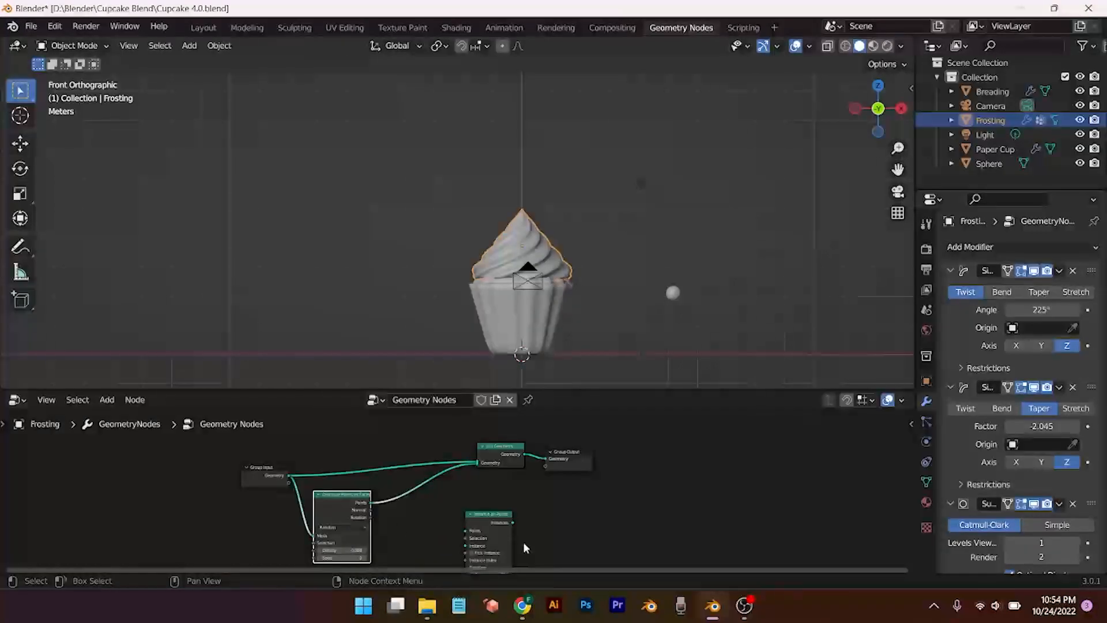
drag(495, 518, 426, 479)
Step: Try raising the point Density, then undo it back to zero
scroll(518, 500, up, 4)
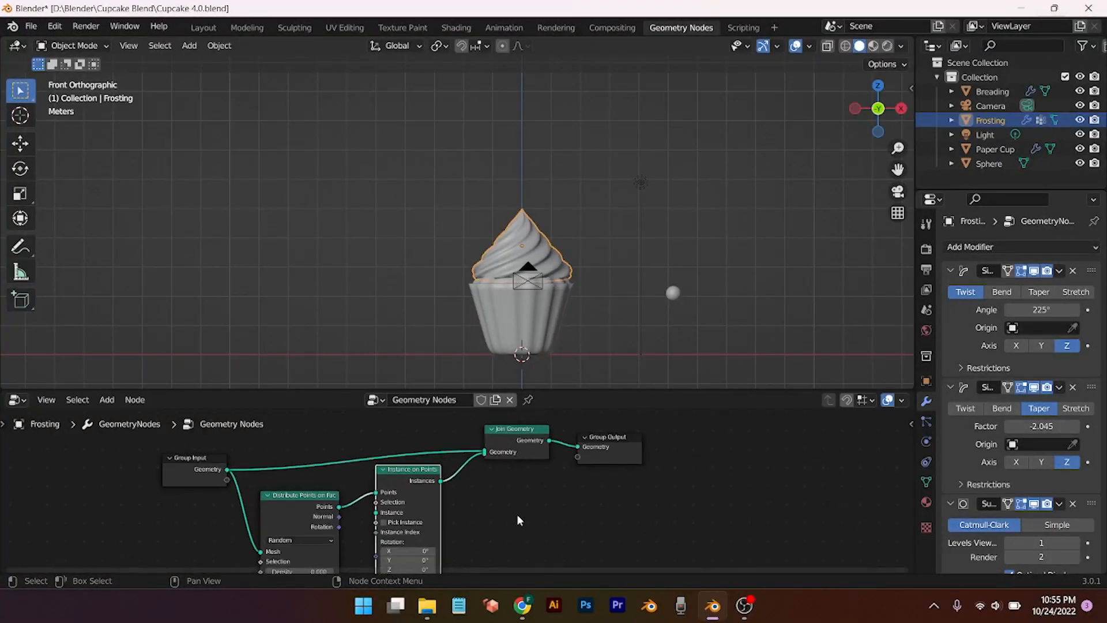
scroll(517, 521, up, 3)
middle_drag(514, 521, 685, 458)
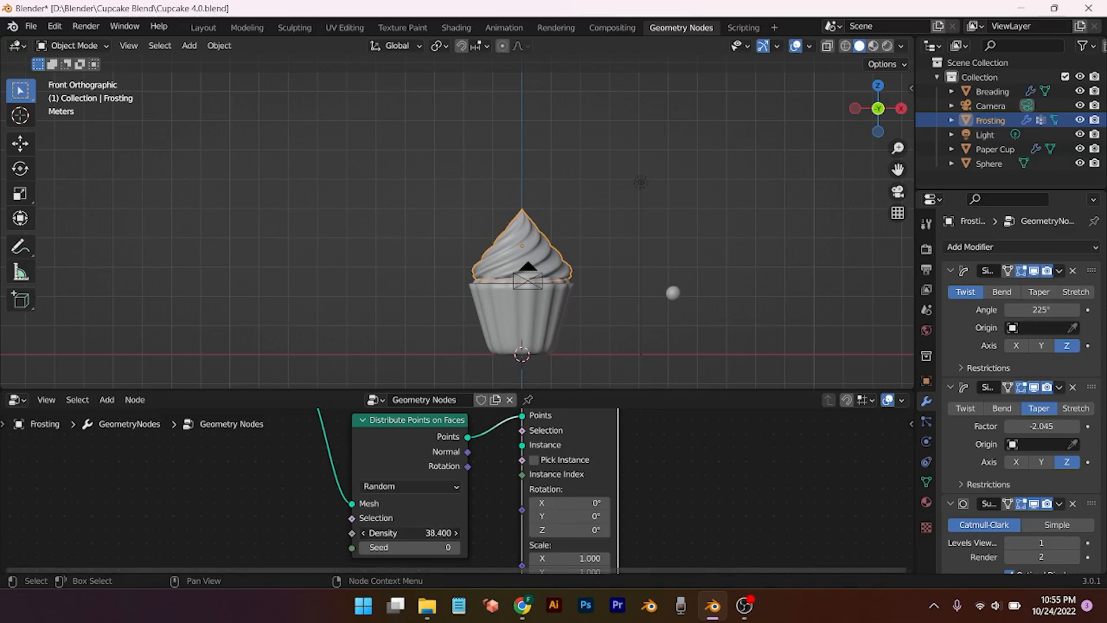
drag(440, 529, 490, 529)
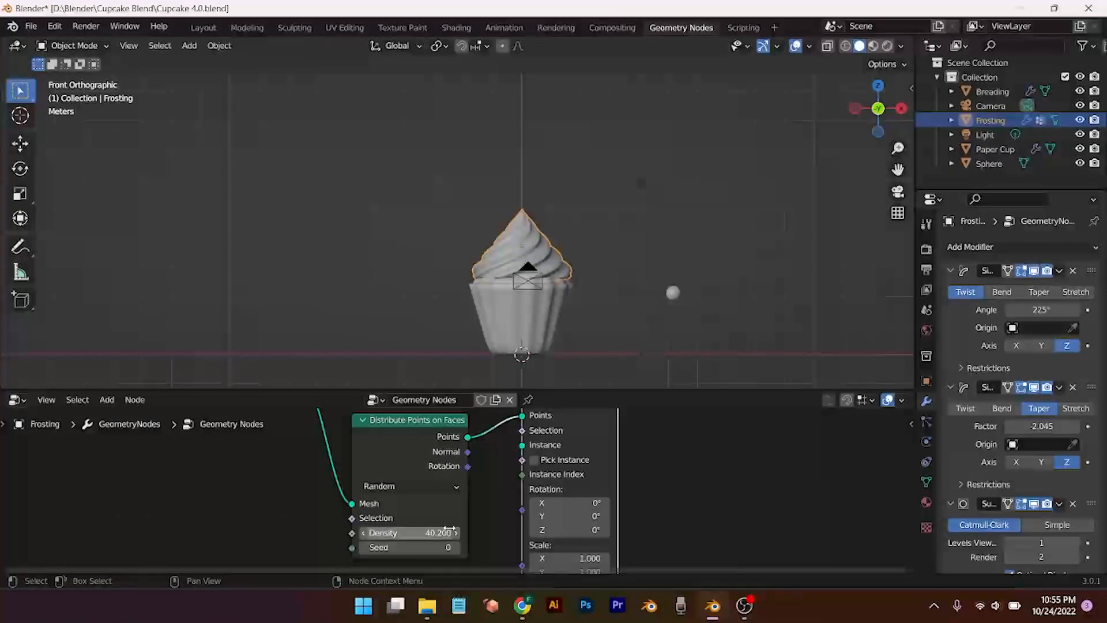
key(ctrl+z)
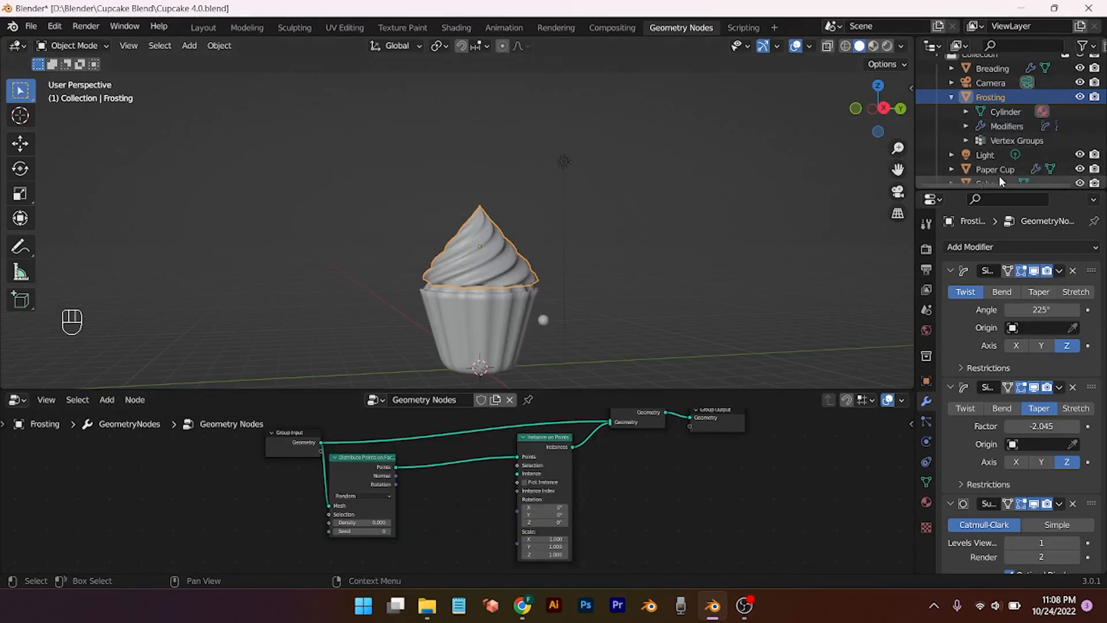
Step: Use the Sphere as instance geometry and set point Density to 1.4
drag(989, 183, 517, 473)
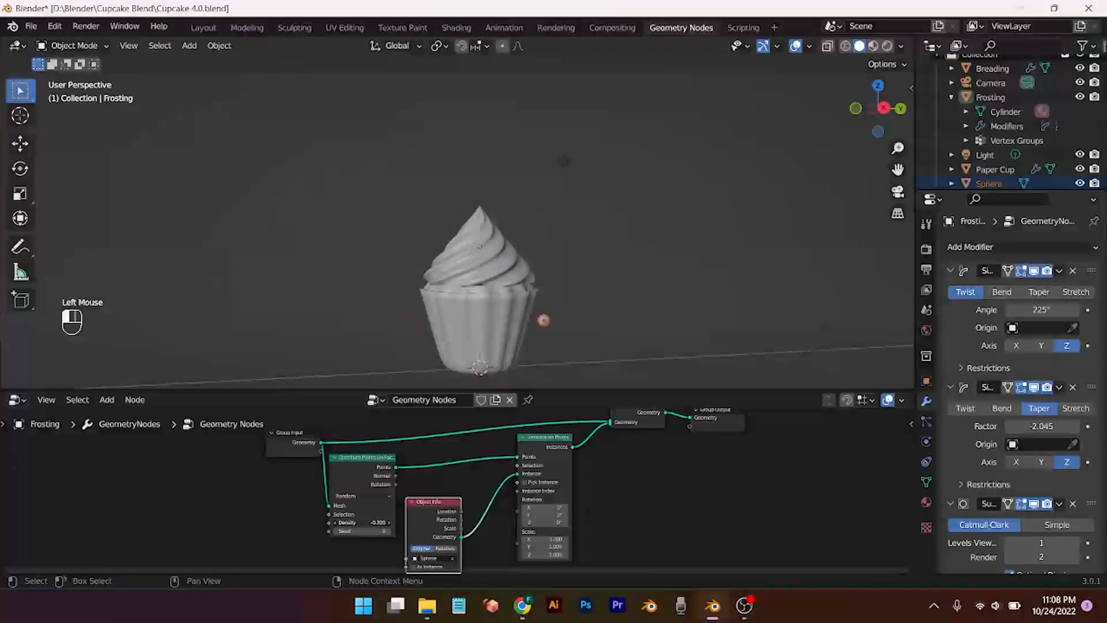
drag(372, 522, 398, 523)
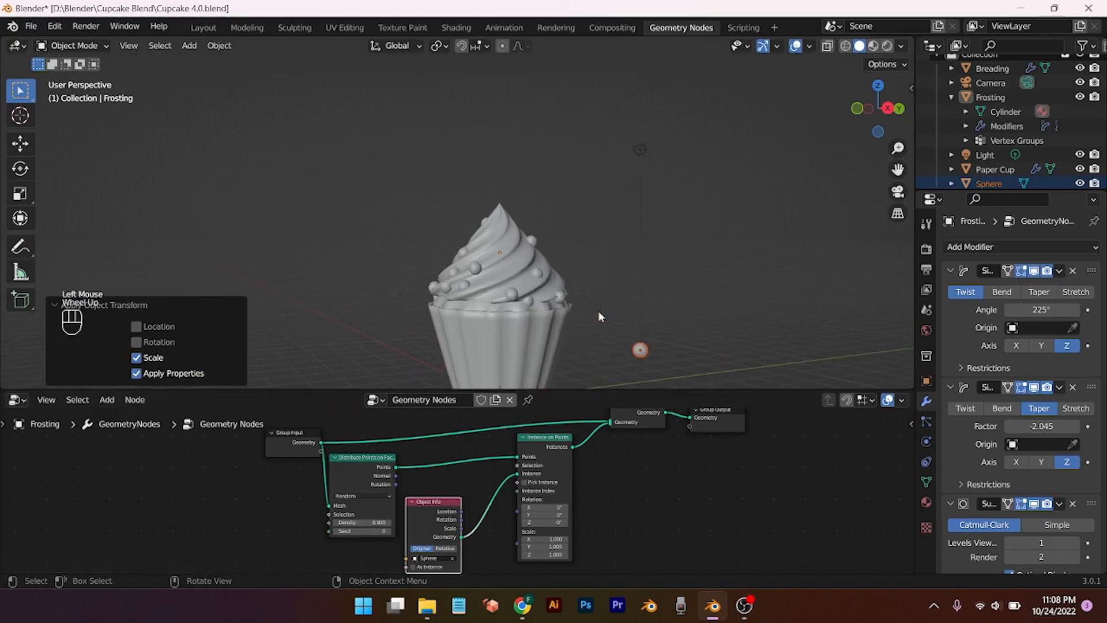
scroll(528, 271, up, 2)
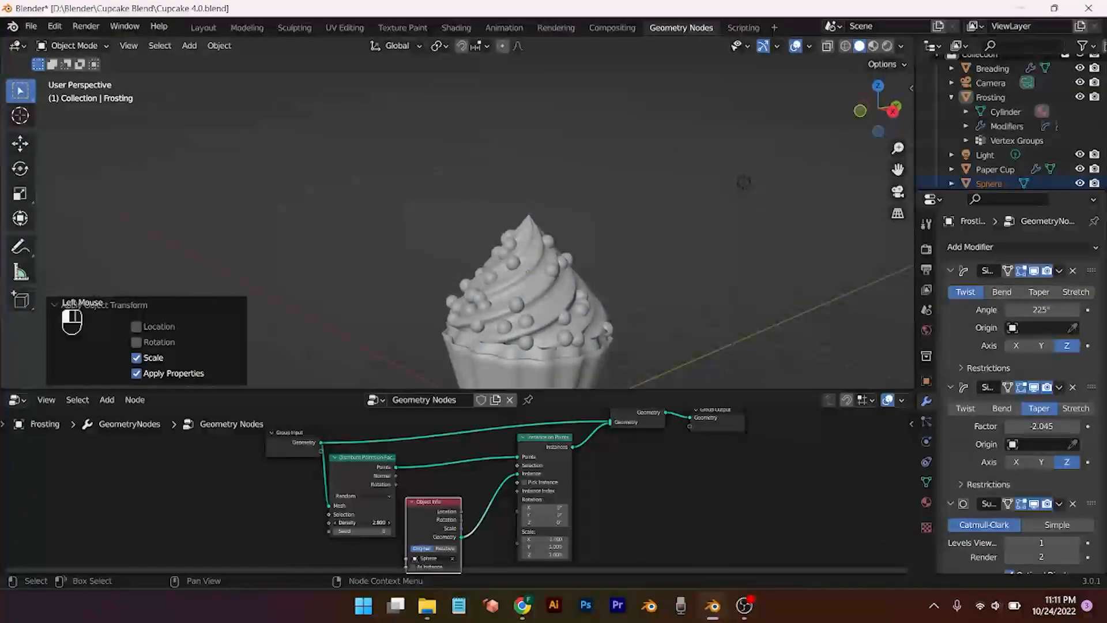
drag(374, 522, 369, 522)
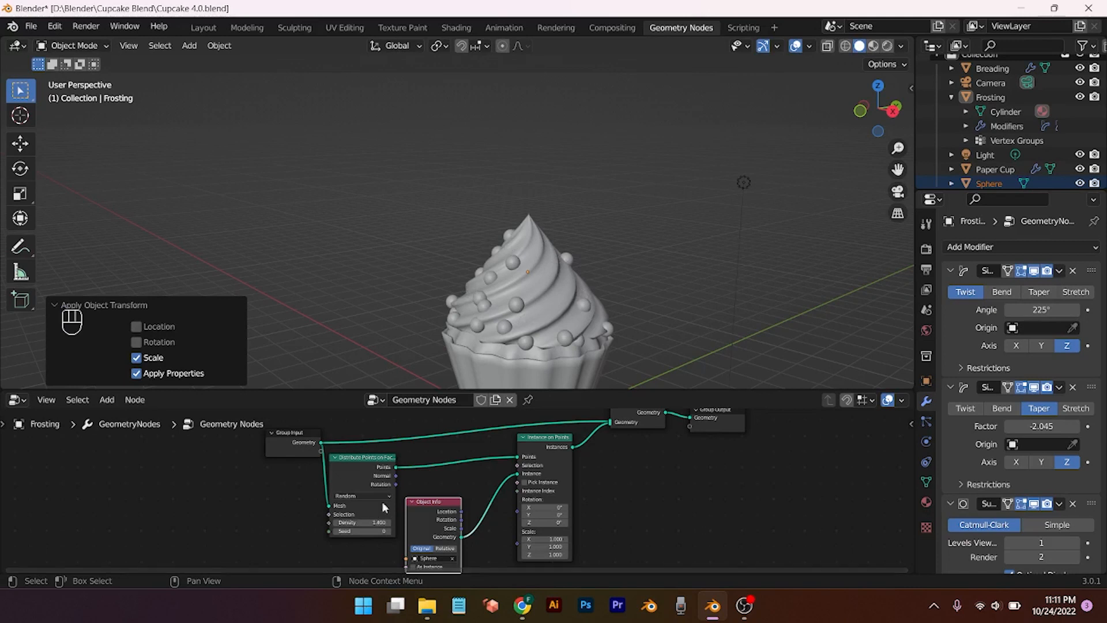
middle_drag(617, 347, 415, 386)
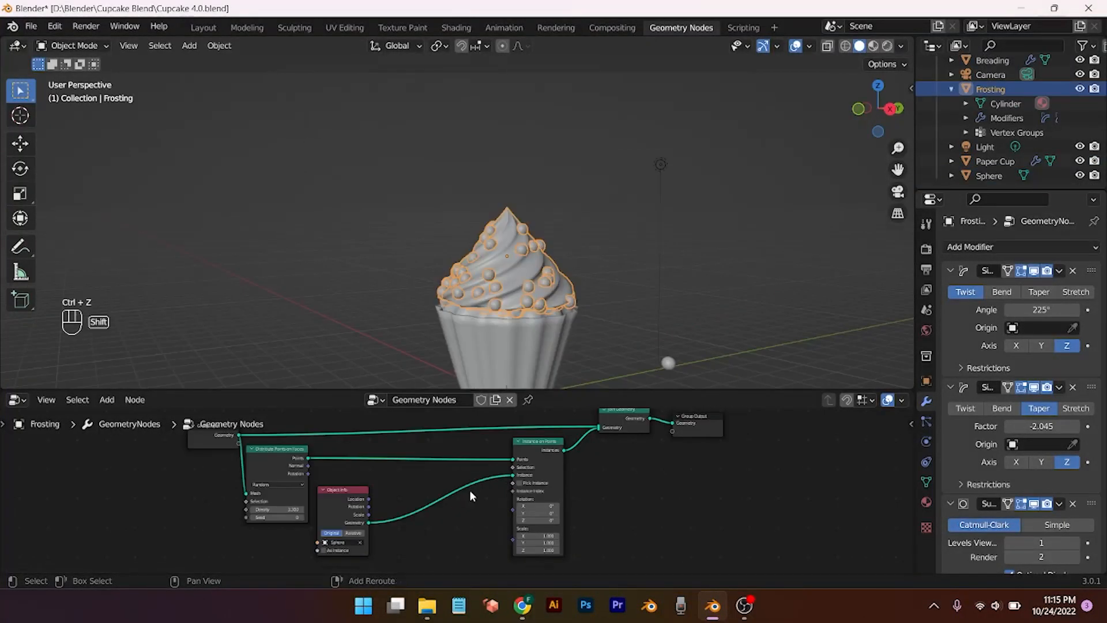
Step: Add a Rotate Euler node linking the points' Rotation to Instance on Points Rotation
key(shift+a)
click(423, 292)
text(eu)
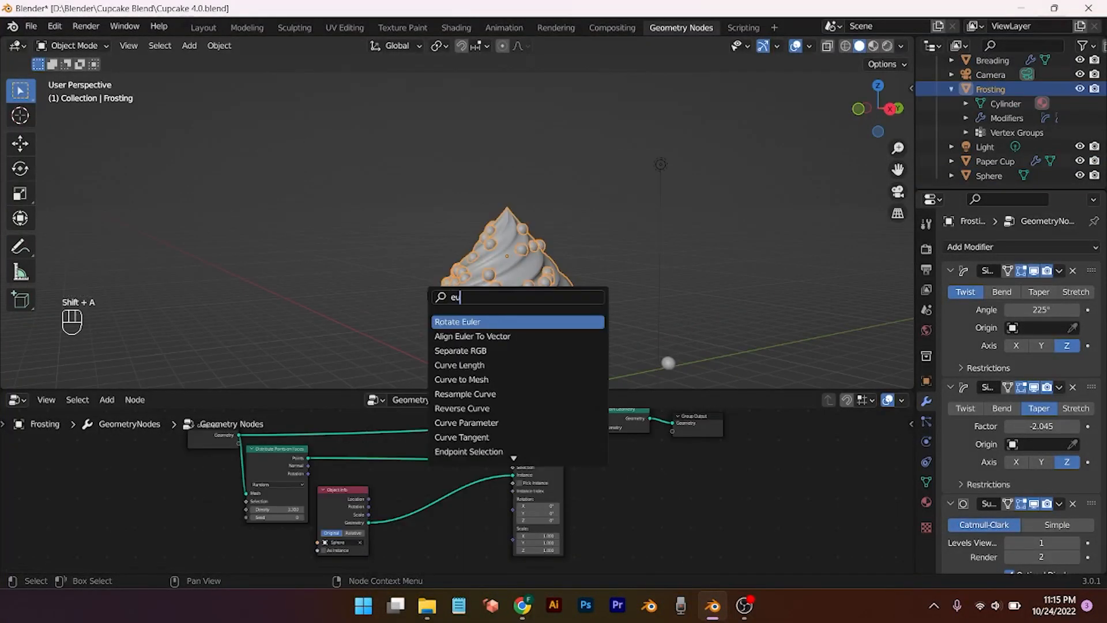
key(Return)
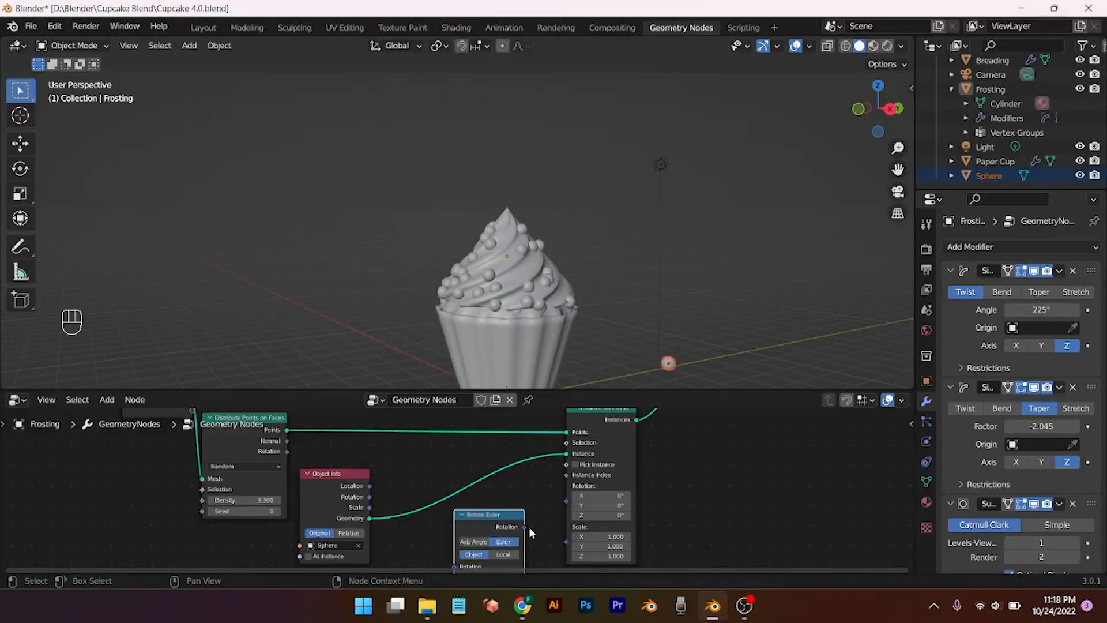
drag(524, 526, 567, 501)
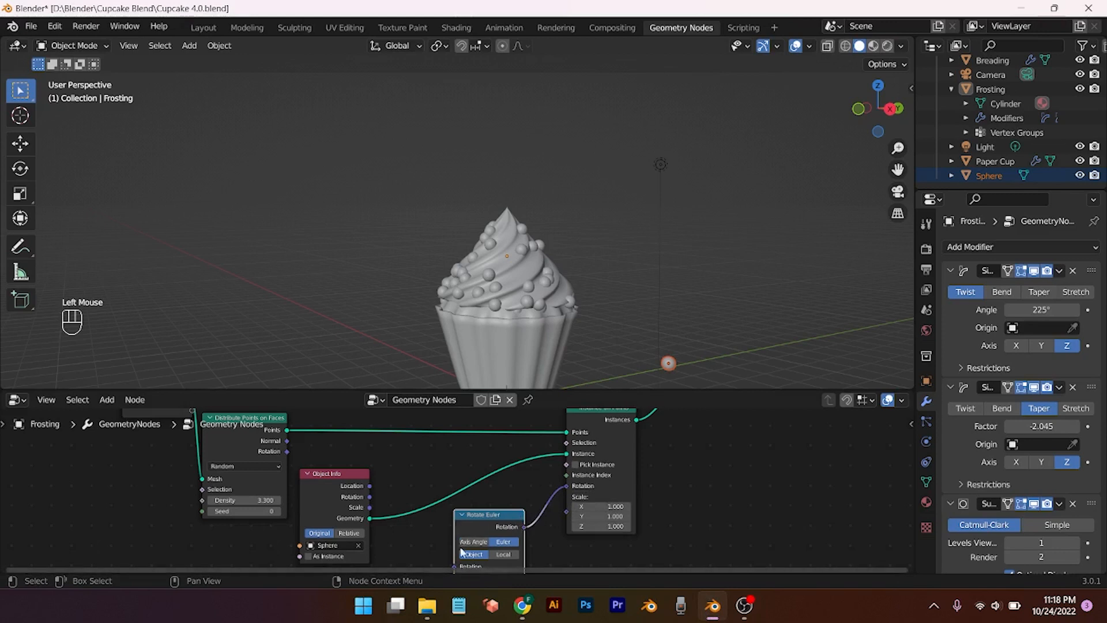
drag(471, 516, 480, 501)
drag(286, 449, 468, 515)
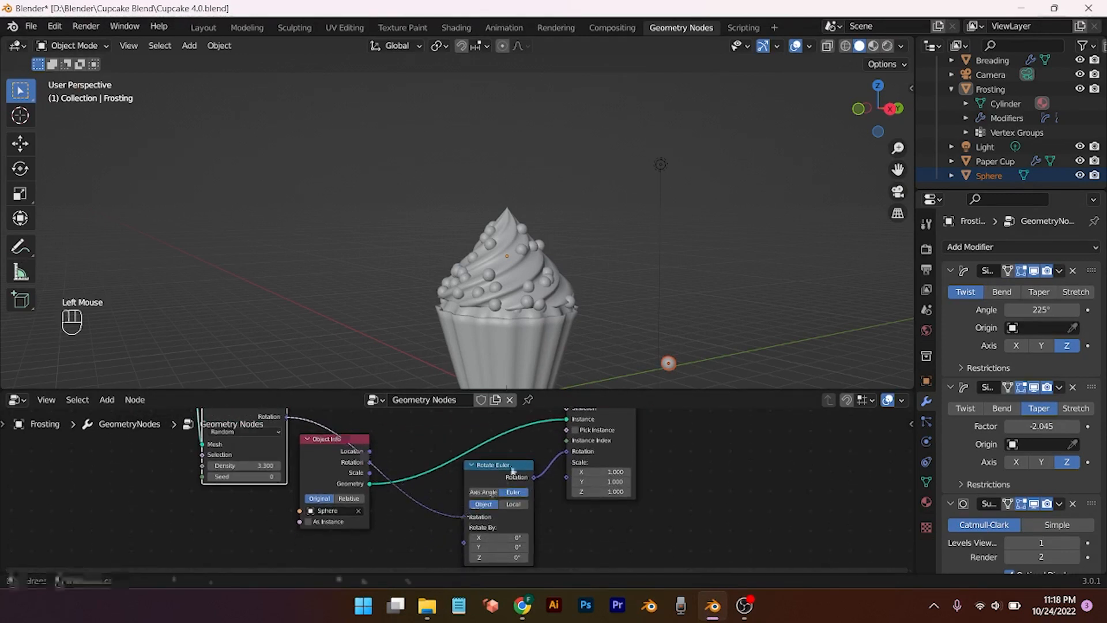
drag(506, 467, 476, 503)
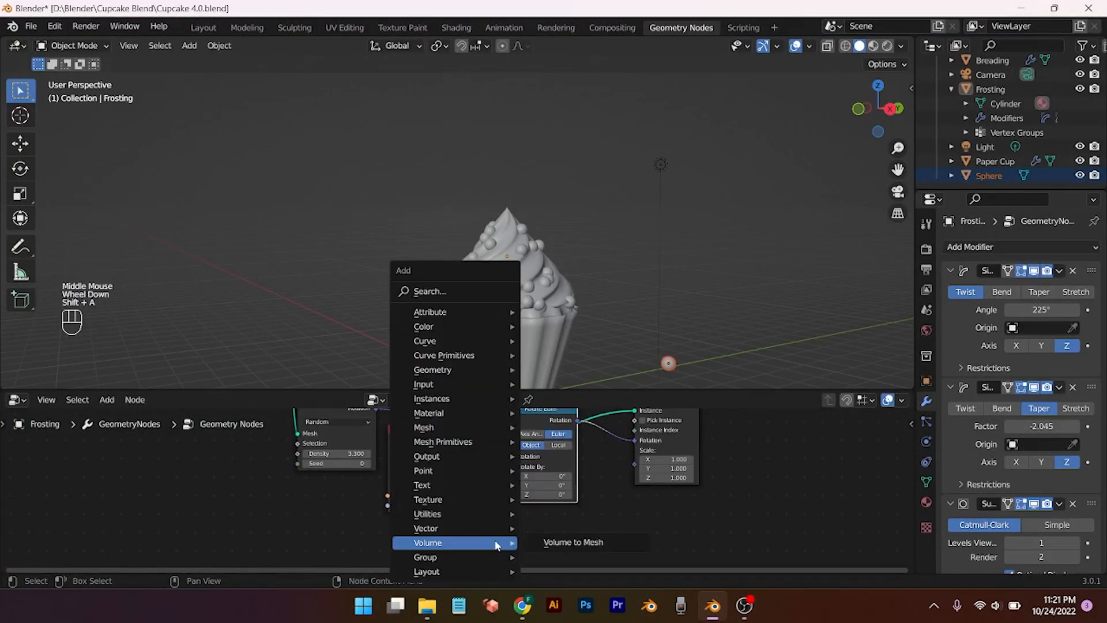
Step: Add a Random Value node set to Vector and link it into Rotate Euler's Rotate By
click(479, 291)
text(rando)
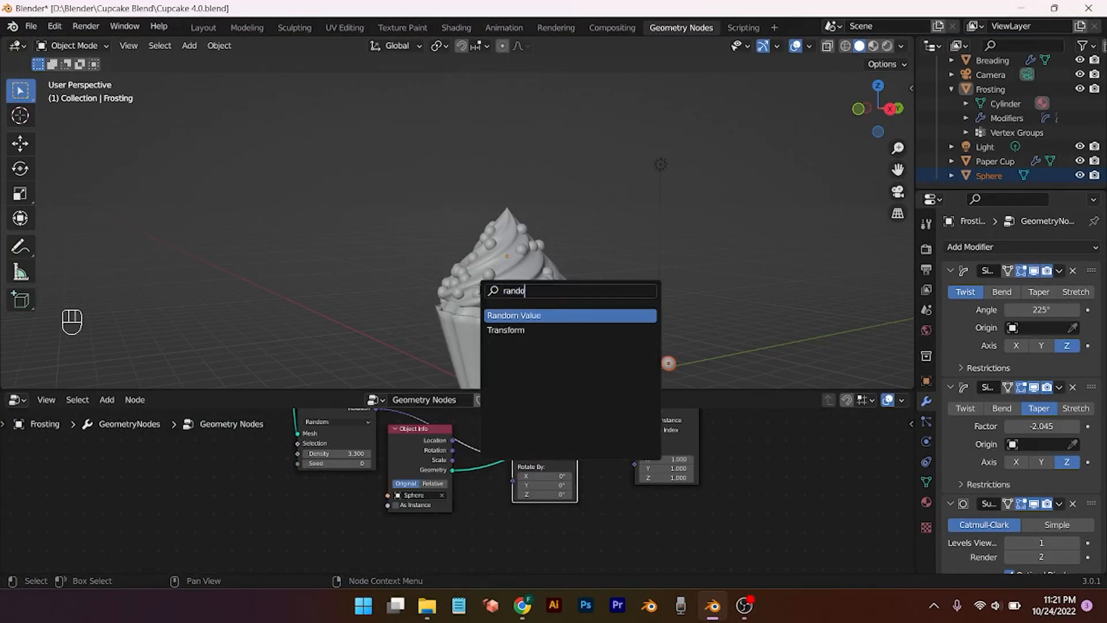
key(Return)
click(346, 518)
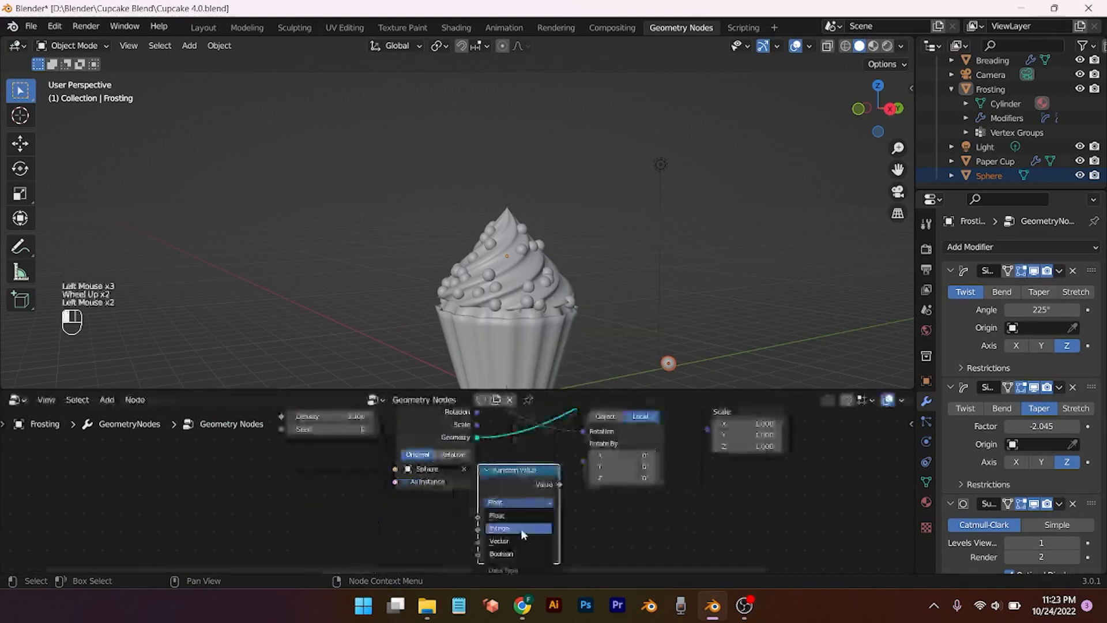
click(499, 541)
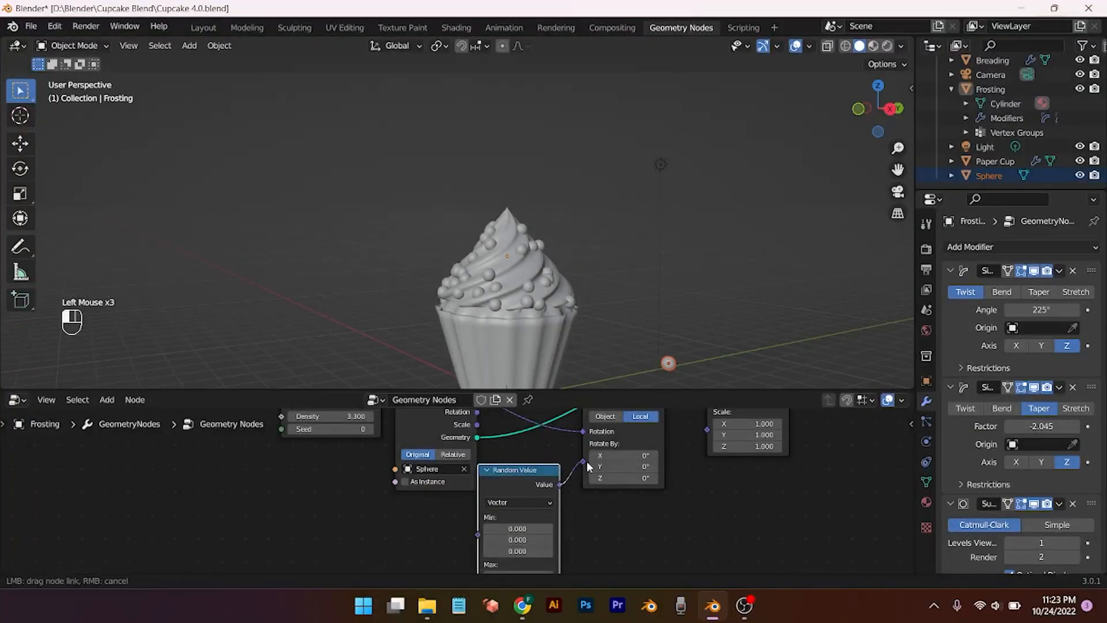
drag(524, 480, 537, 477)
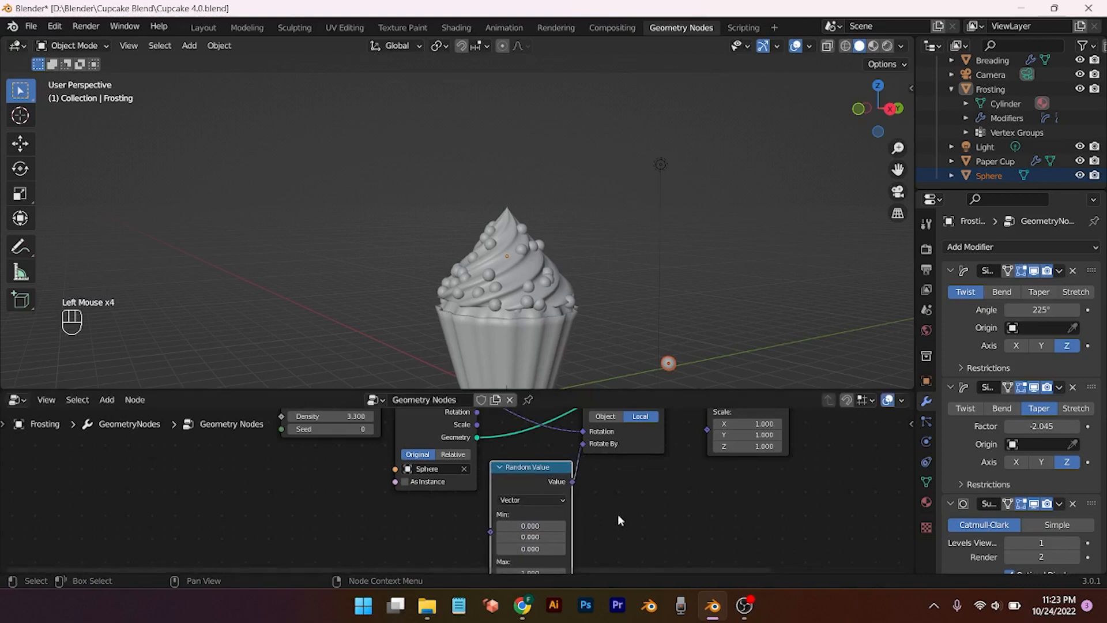
Step: Test higher Random Value Max Z values in wireframe view, then undo back to 1.000
scroll(550, 340, up, 1)
scroll(612, 326, up, 1)
scroll(612, 330, down, 1)
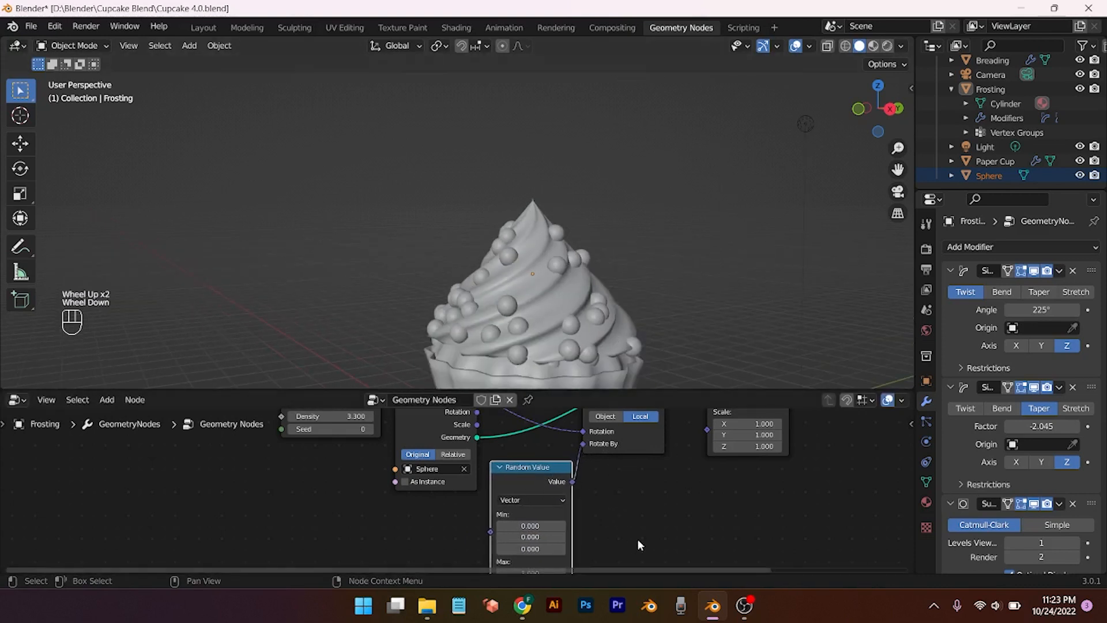
middle_drag(609, 532, 593, 462)
click(515, 521)
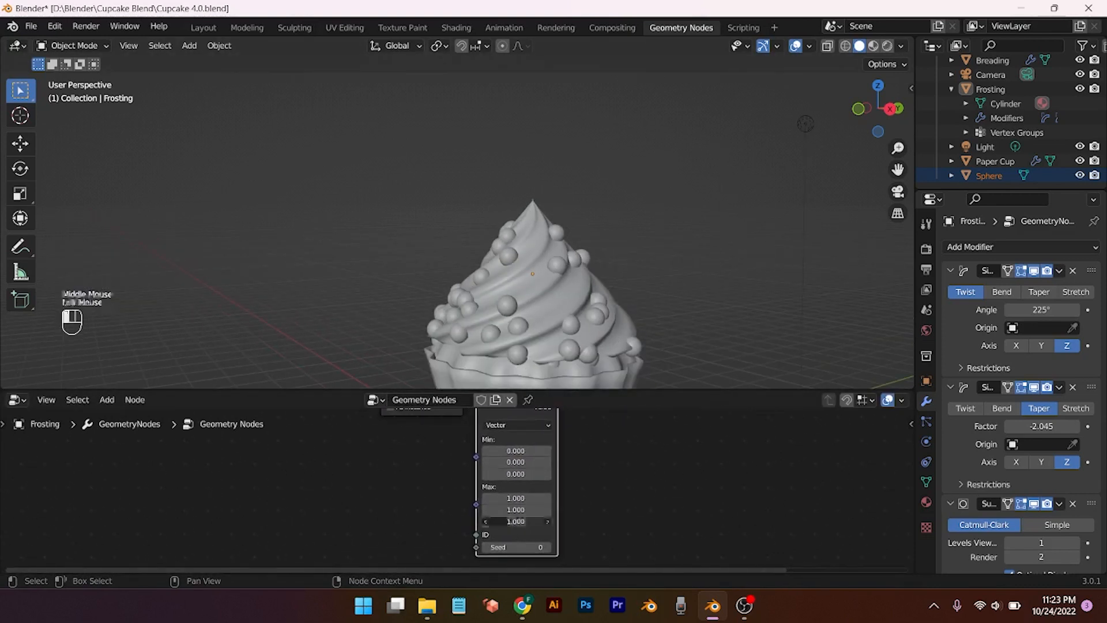
mouse_move(515, 521)
mouse_down()
mouse_move(565, 521)
mouse_move(536, 521)
mouse_up()
click(845, 46)
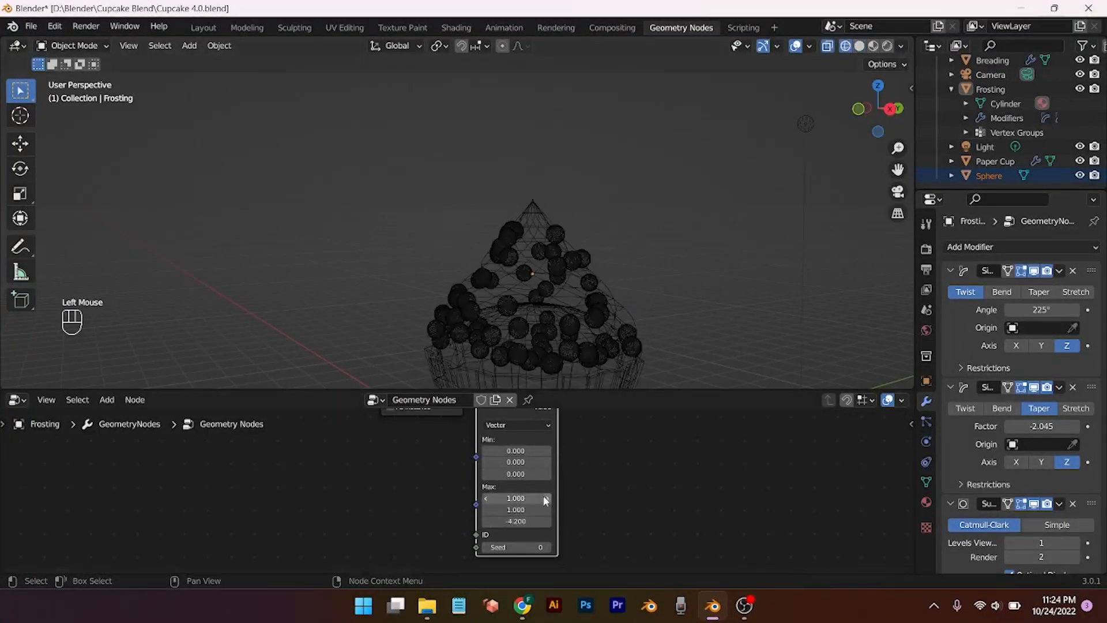
scroll(605, 340, up, 3)
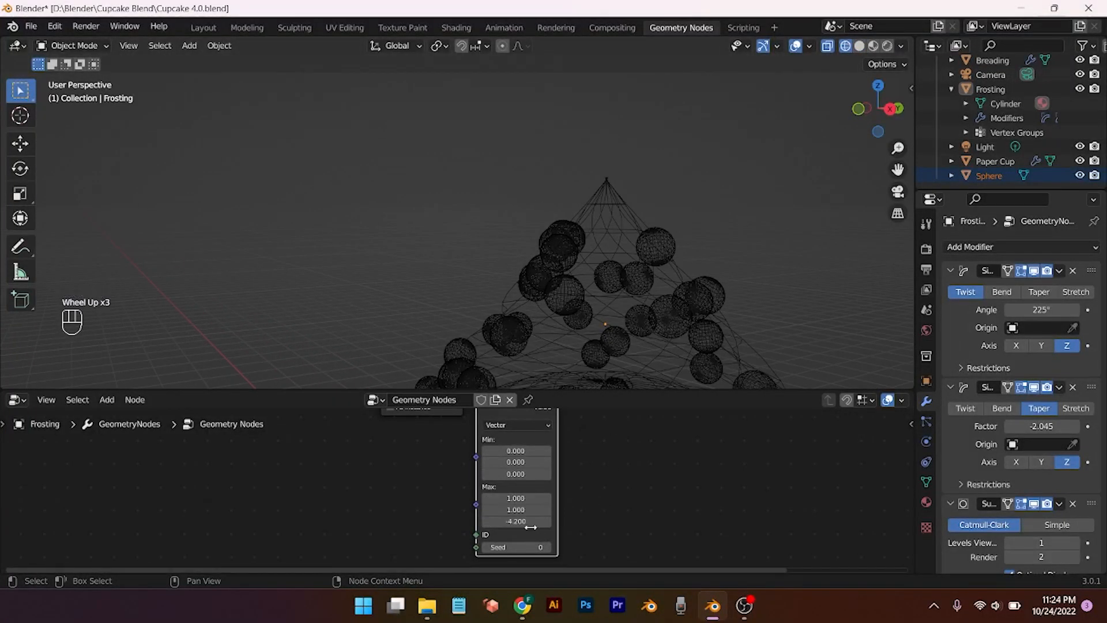
drag(515, 521, 539, 521)
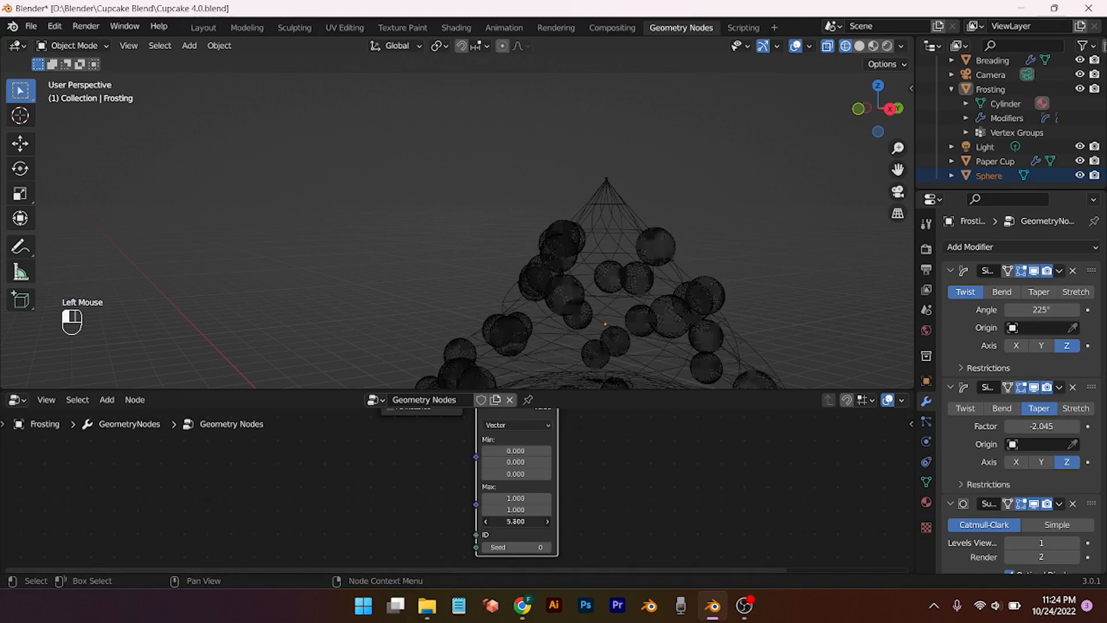
key(ctrl+z)
key(ctrl+z)
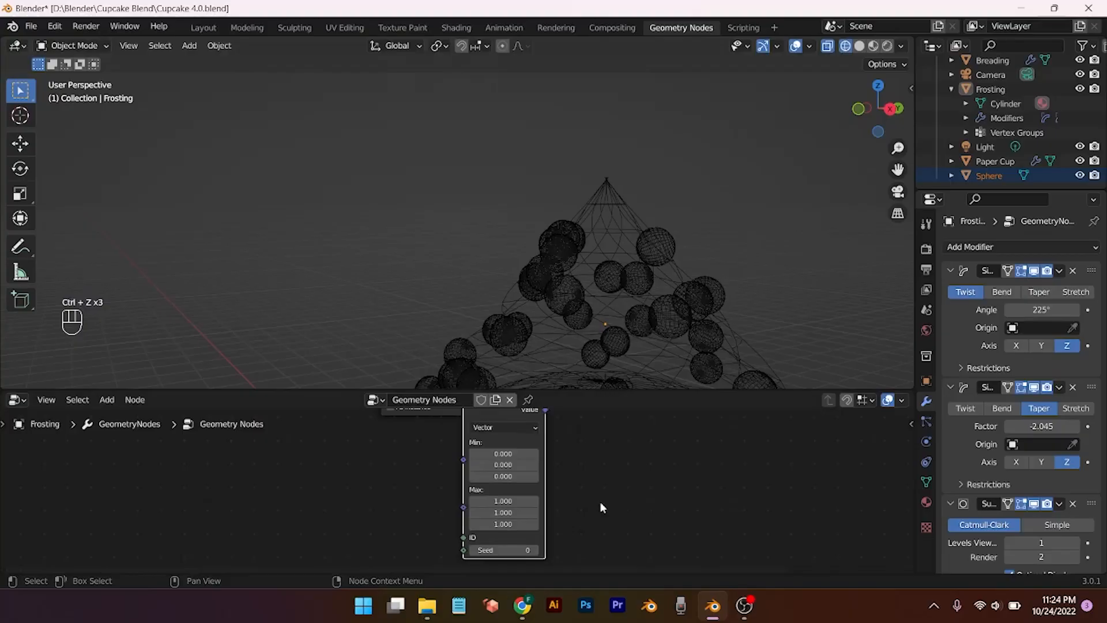
Step: Frame the whole node tree and switch the viewport to material preview shading
scroll(599, 470, down, 5)
middle_drag(599, 471, 612, 519)
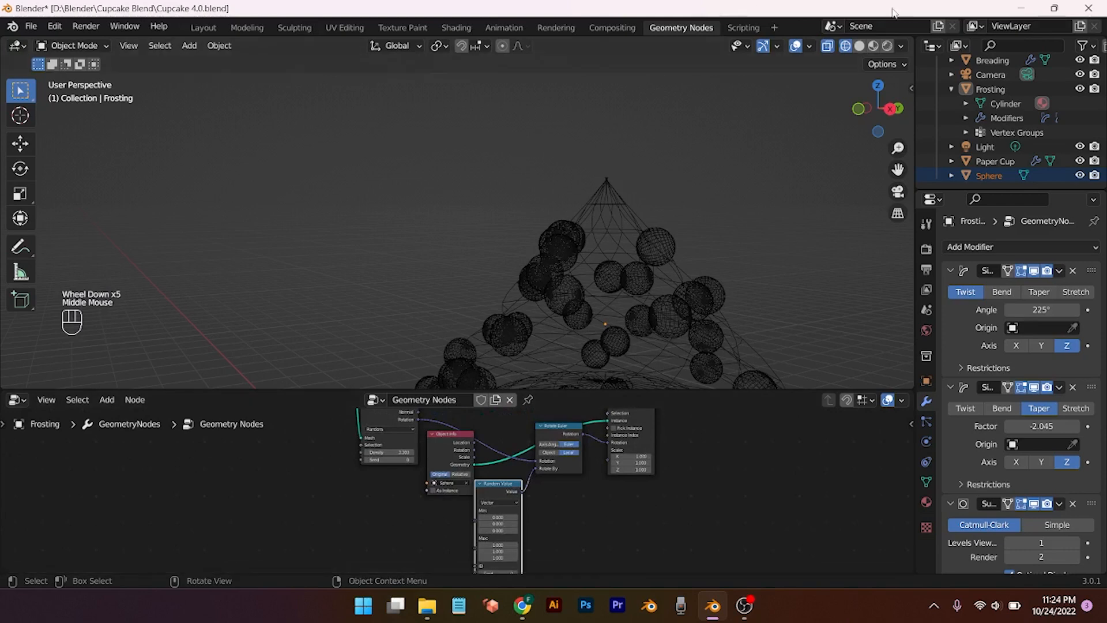
click(873, 46)
scroll(682, 330, down, 3)
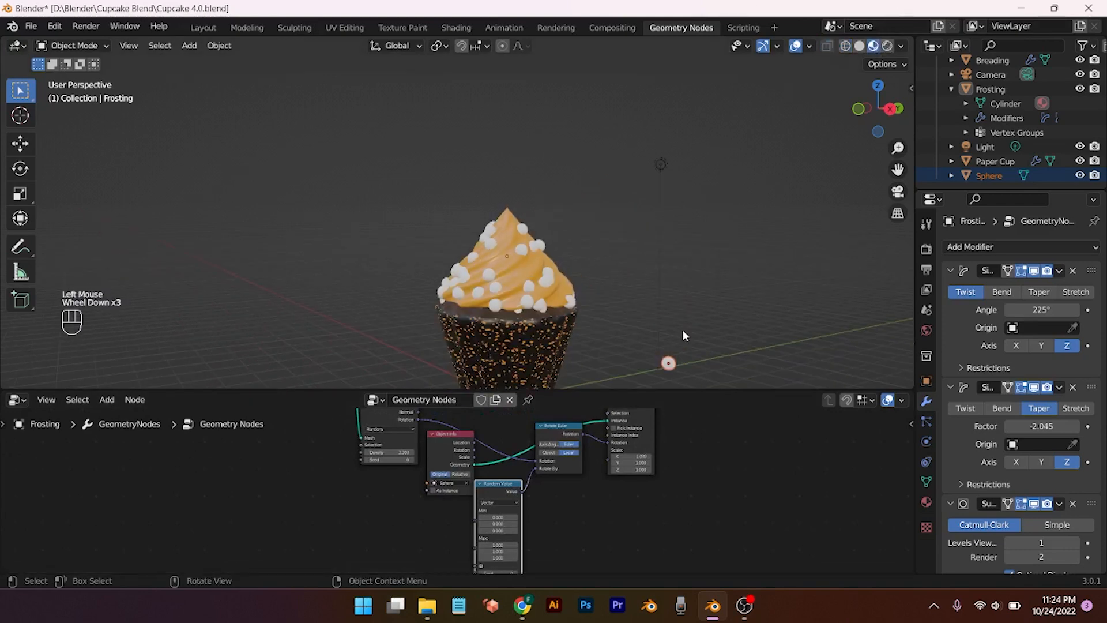
click(859, 46)
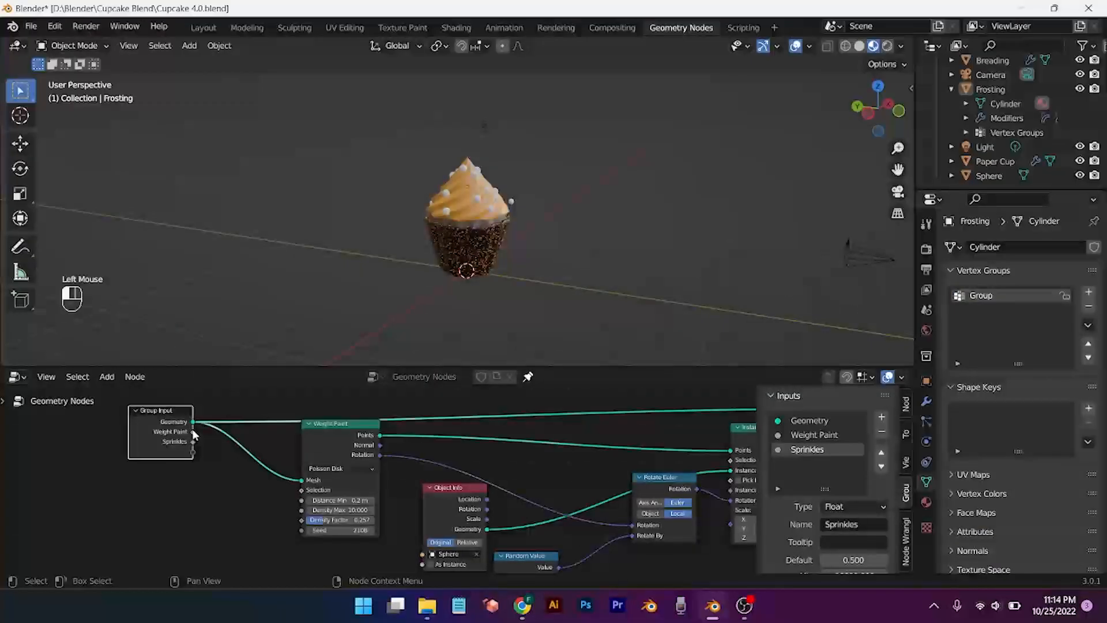
Step: Link the Group Input's Sprinkles socket to the distribute node's Density Max
mouse_move(193, 442)
mouse_down()
mouse_move(279, 486)
mouse_move(300, 520)
mouse_up()
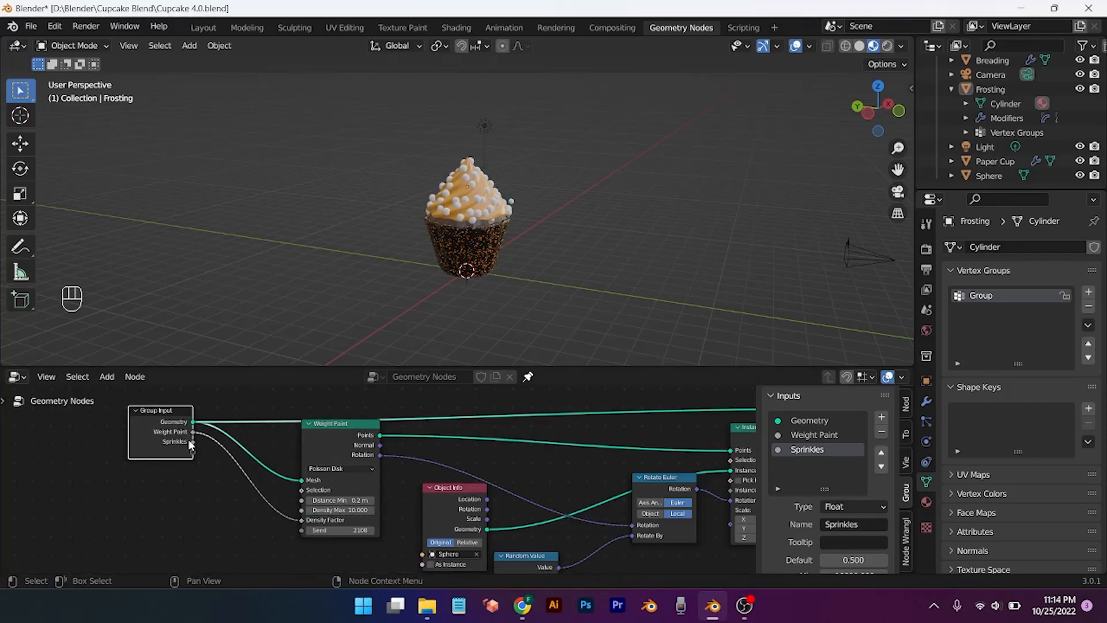
drag(193, 441, 207, 452)
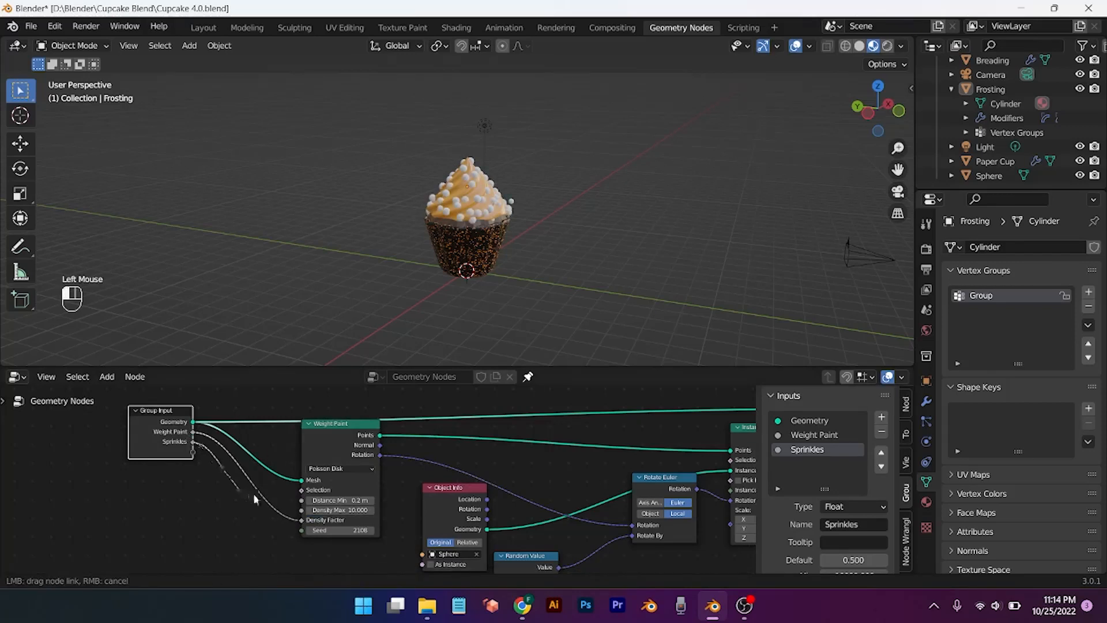
drag(253, 493, 300, 509)
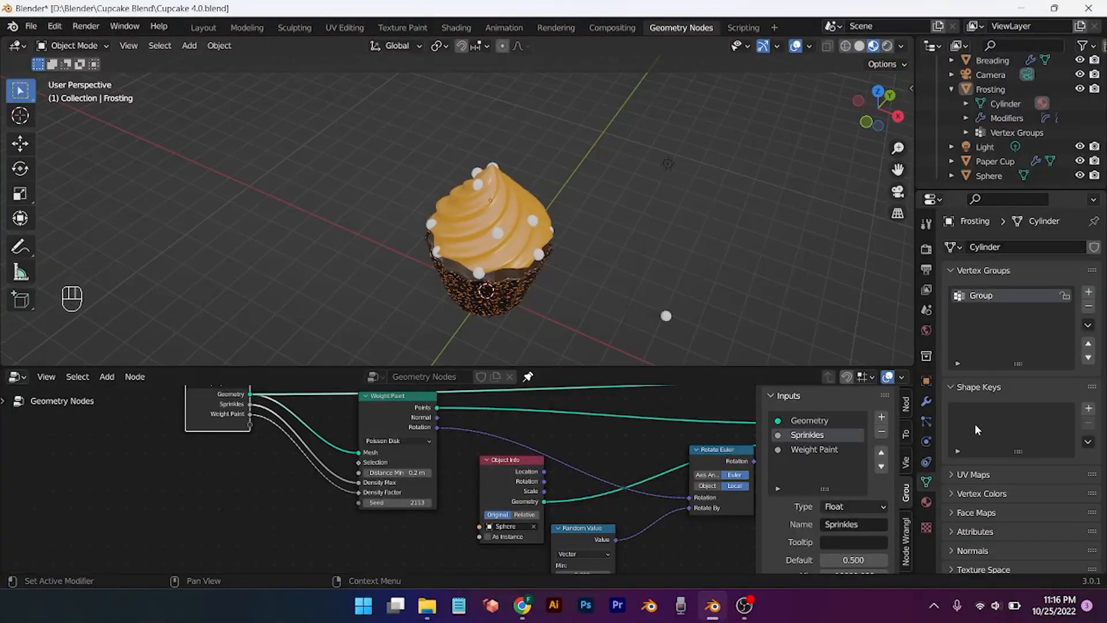
Step: Select Frosting and raise the modifier's Sprinkles value to 3.780
click(1002, 296)
click(993, 90)
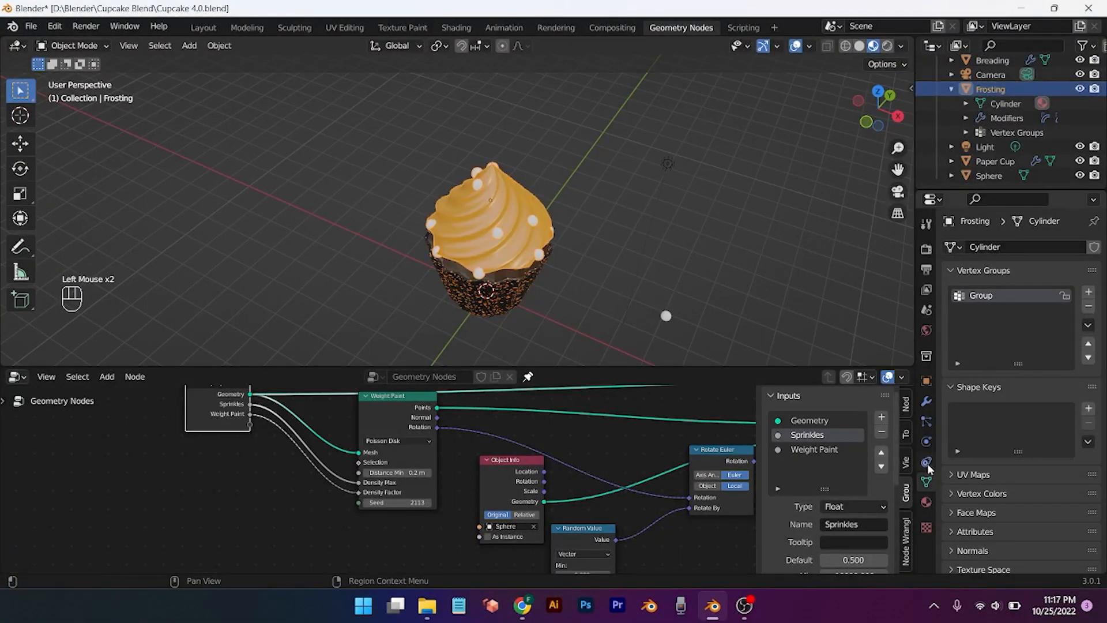
click(926, 401)
scroll(1020, 404, down, 5)
middle_drag(675, 271, 663, 300)
drag(1040, 497, 1086, 497)
middle_drag(538, 264, 595, 292)
Step: Step the Poisson Disk seed up to 2128 to reshuffle the sprinkles
click(429, 504)
click(429, 504)
click(429, 503)
click(582, 139)
click(429, 503)
double_click(428, 502)
double_click(429, 502)
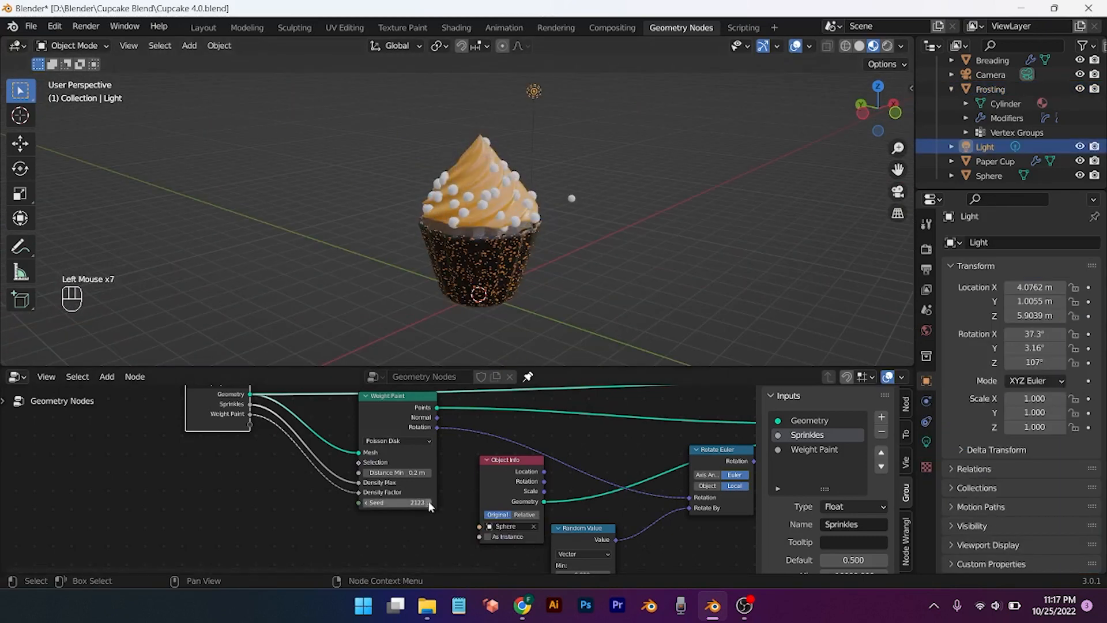
double_click(428, 502)
click(428, 502)
middle_drag(495, 242, 495, 300)
scroll(635, 264, down, 1)
double_click(428, 502)
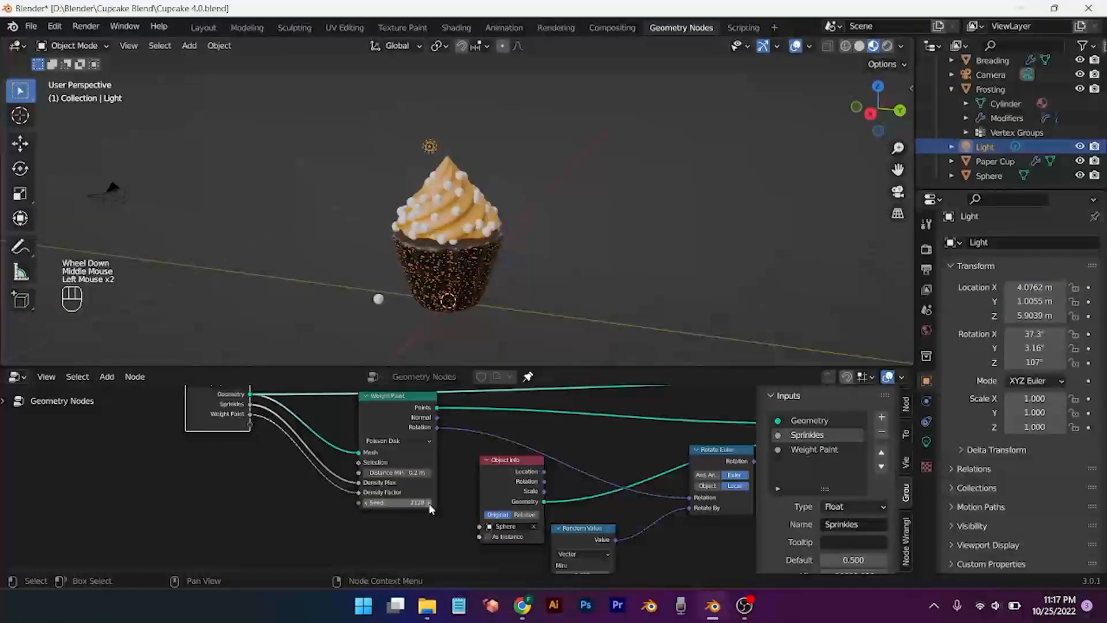
click(428, 502)
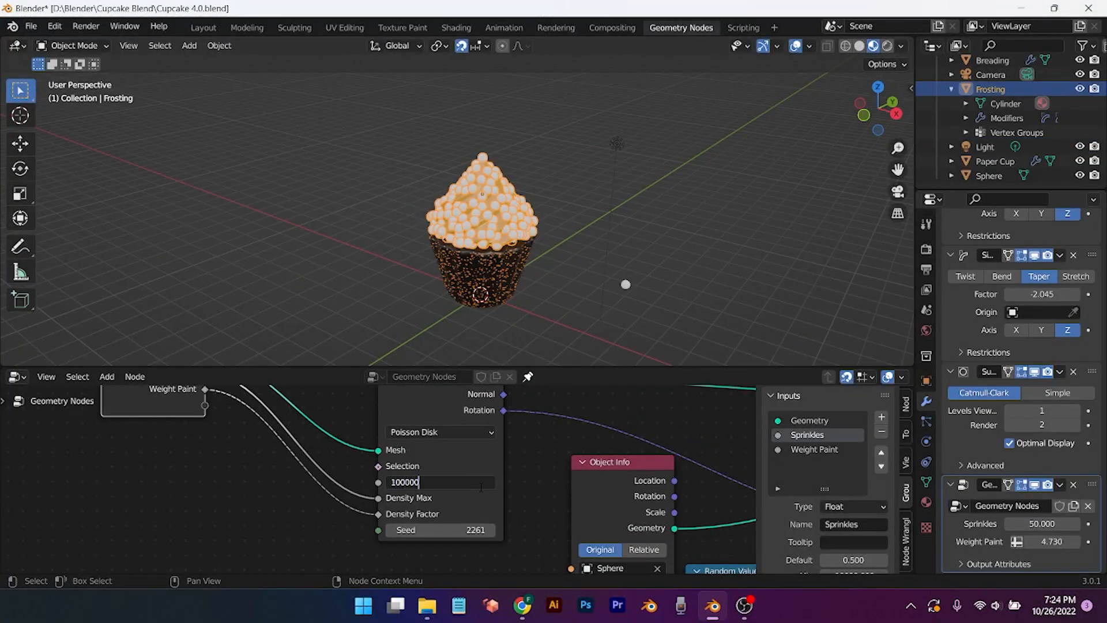
Step: Try Distance Min values of 1.5 m and 0.004 m, reverting to 0.2 m
key(Return)
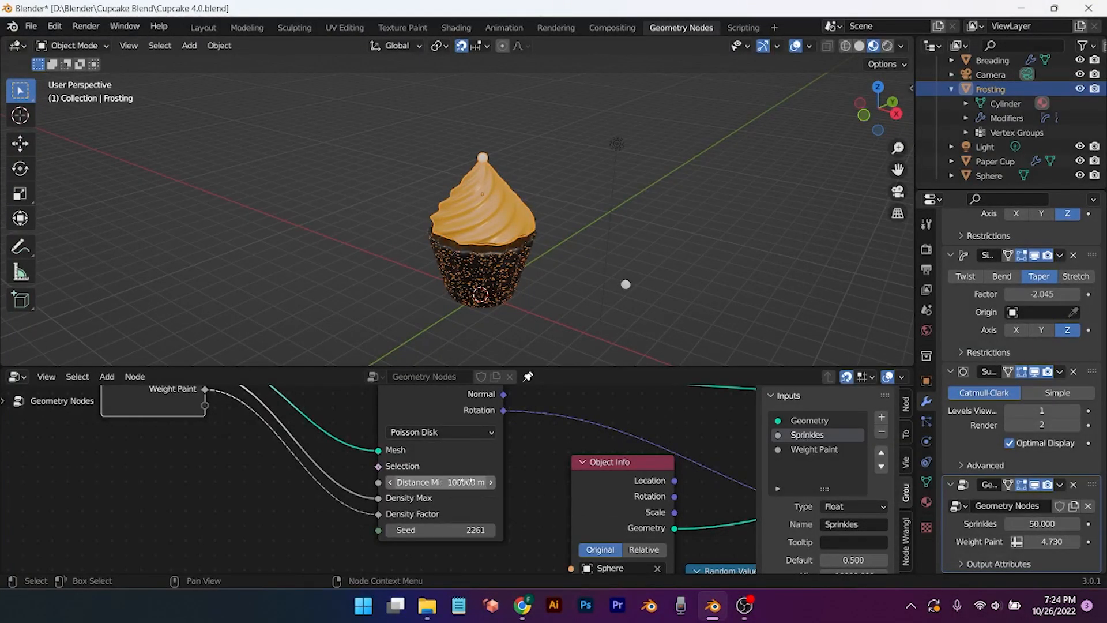
key(ctrl+z)
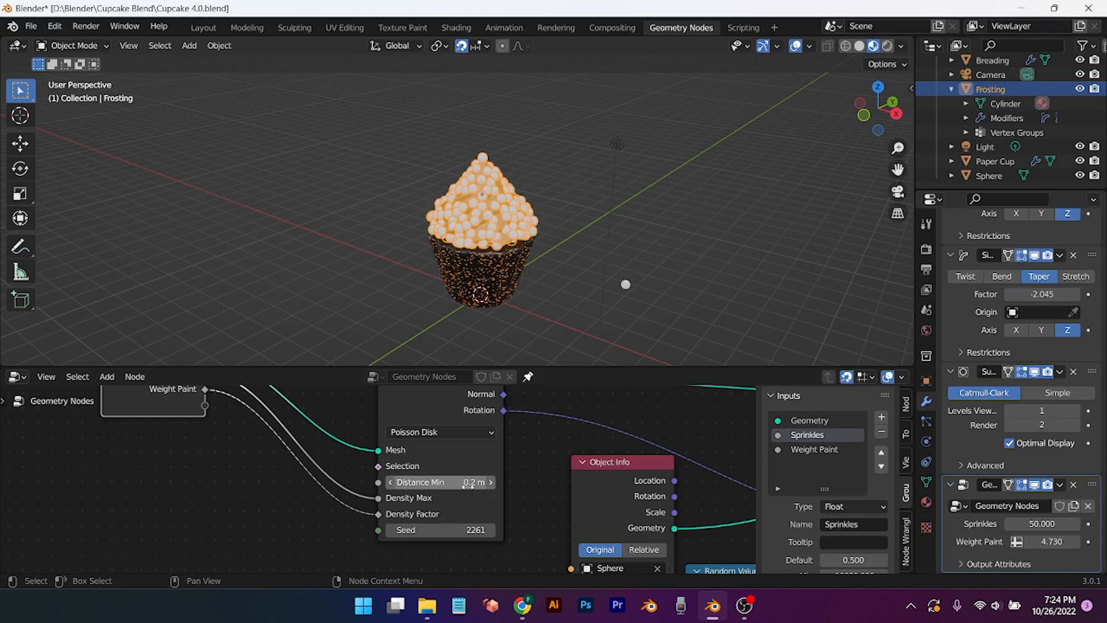
drag(470, 483, 471, 485)
key(ctrl+z)
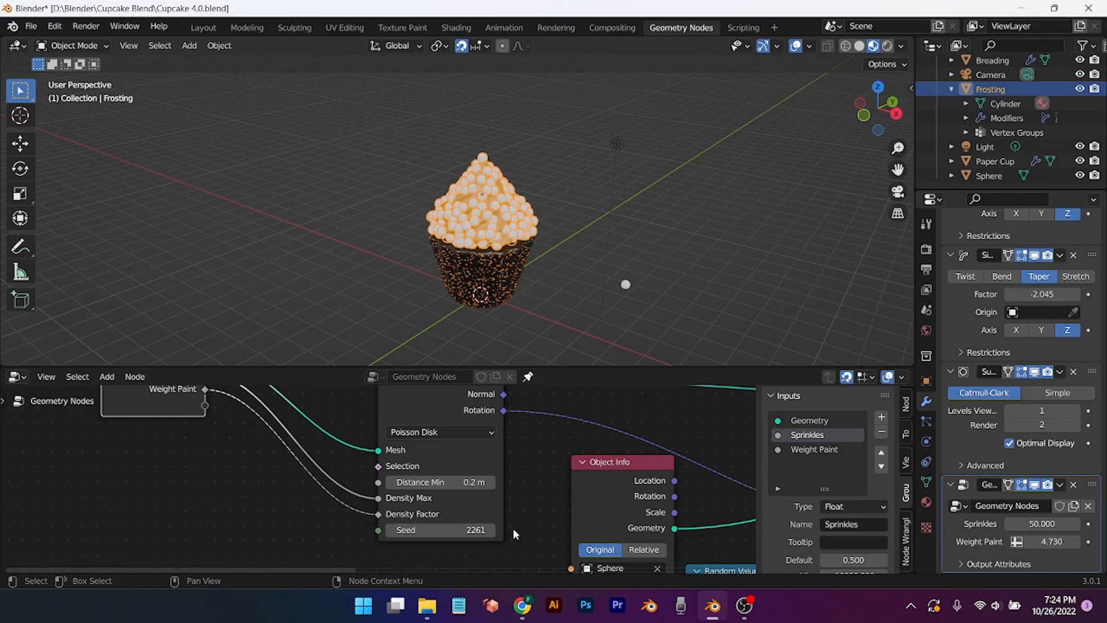
scroll(513, 527, down, 2)
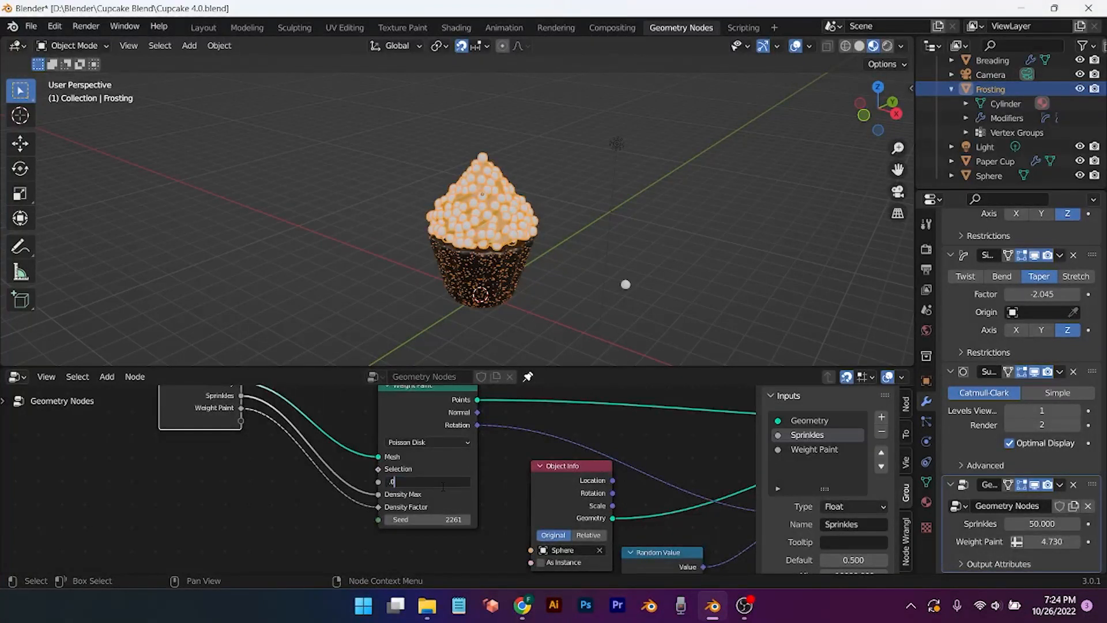
key(Return)
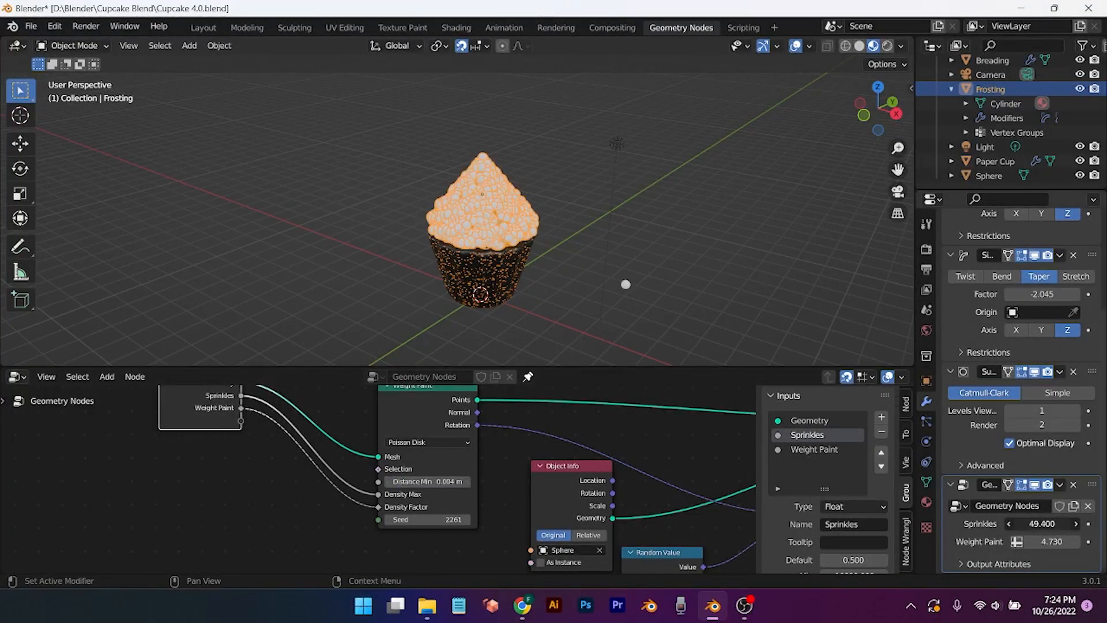
Step: Adjust the Sprinkles value with undo/redo, then dab a first weight spot near the frosting tip
mouse_move(1047, 523)
mouse_down()
mouse_move(1024, 524)
mouse_move(1042, 541)
mouse_up()
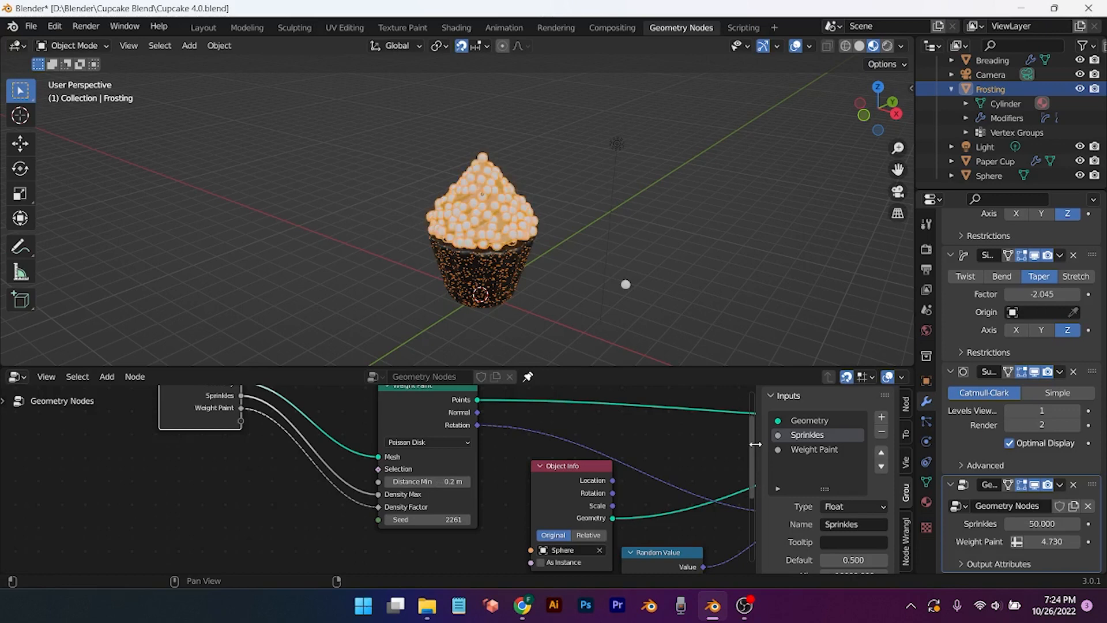
key(ctrl+z)
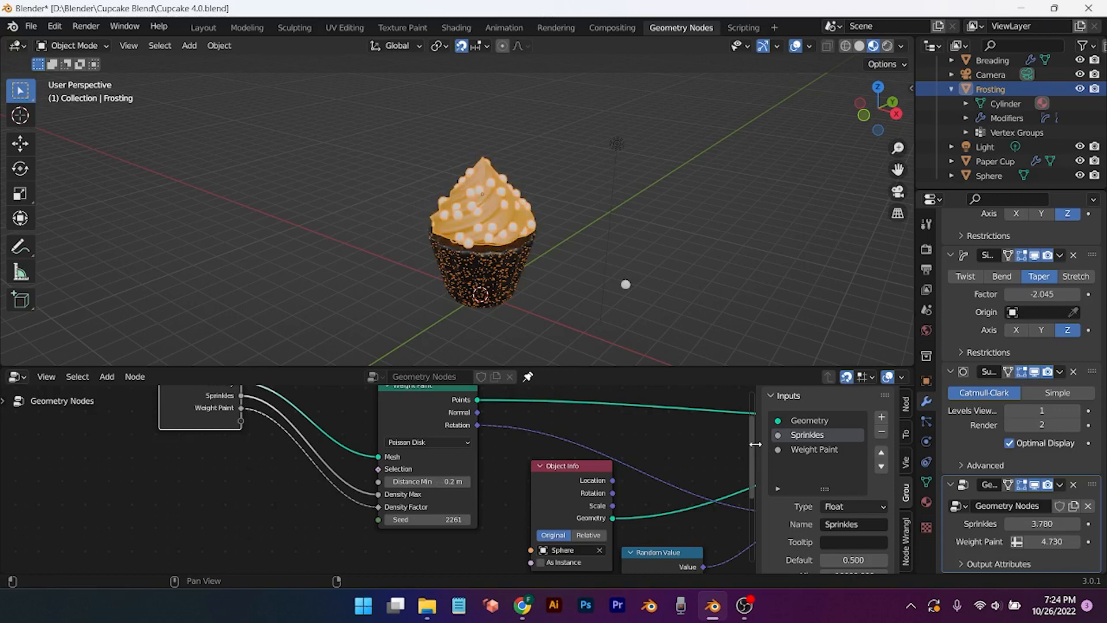
key(ctrl+shift+z)
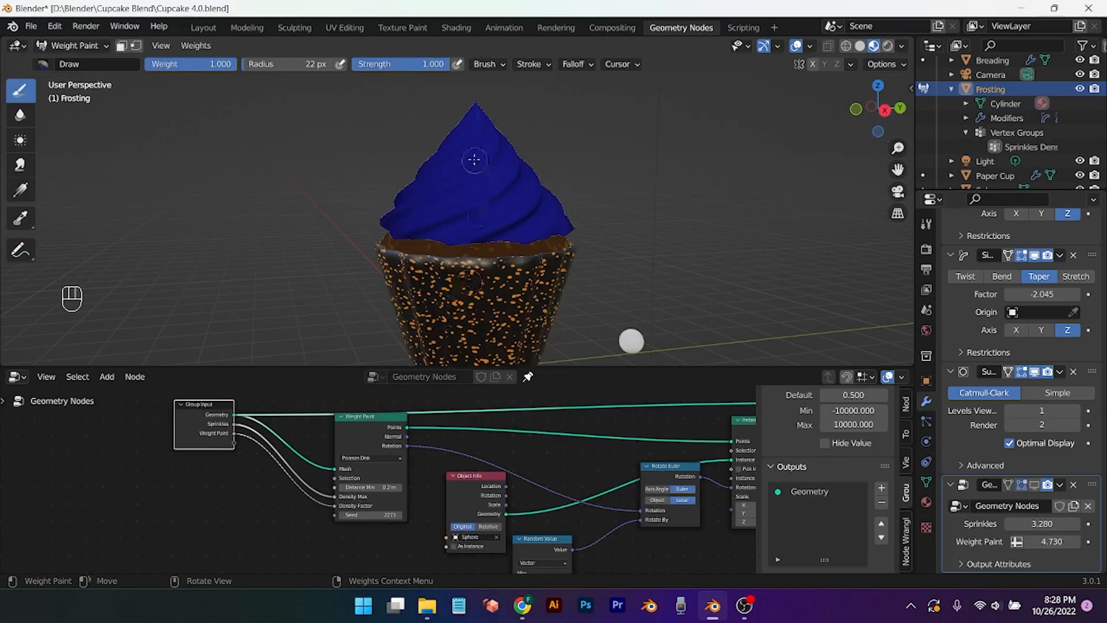
click(474, 125)
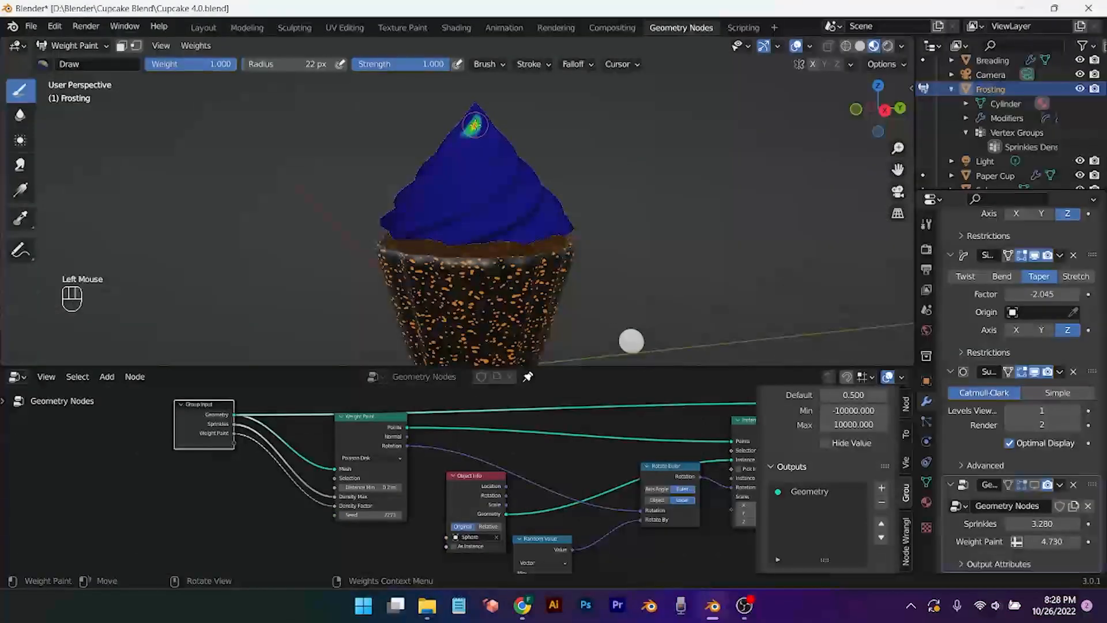
Step: Paint zigzag weight bands down the front and middle of the frosting
click(475, 139)
drag(471, 143, 442, 158)
mouse_move(441, 159)
mouse_down()
mouse_move(451, 178)
mouse_move(535, 193)
mouse_move(448, 216)
mouse_move(527, 207)
mouse_up()
mouse_move(614, 185)
middle_down()
mouse_move(573, 174)
mouse_move(457, 215)
mouse_move(437, 209)
middle_up()
mouse_move(435, 195)
mouse_down()
mouse_move(439, 172)
mouse_move(424, 151)
mouse_move(444, 165)
mouse_up()
middle_drag(490, 168, 346, 211)
drag(369, 196, 483, 214)
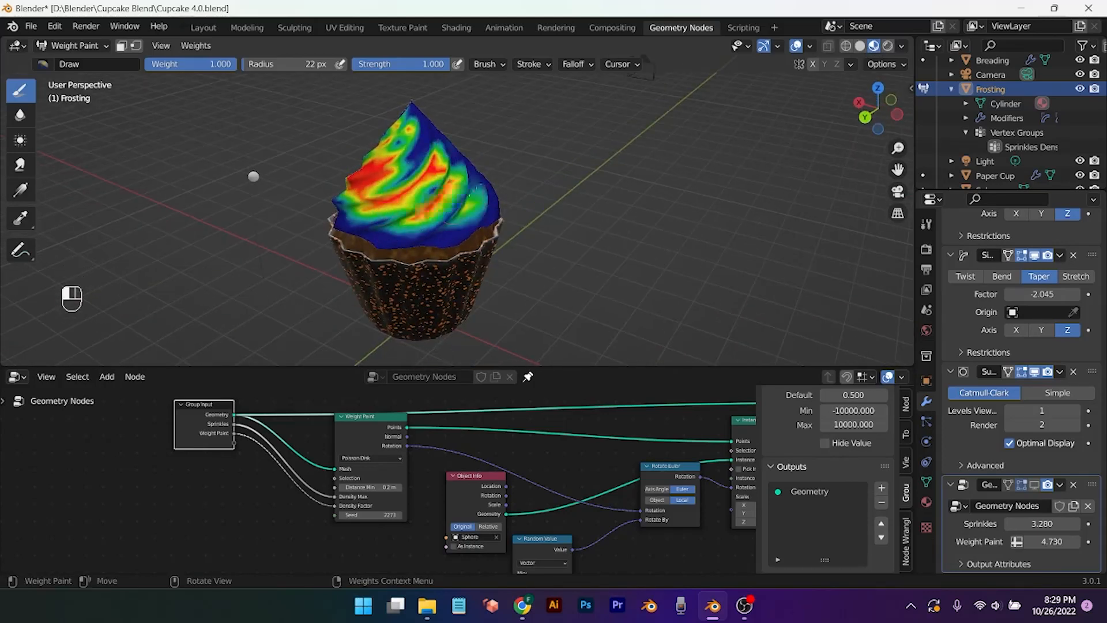
scroll(493, 196, down, 2)
middle_drag(493, 196, 487, 163)
middle_drag(614, 236, 499, 186)
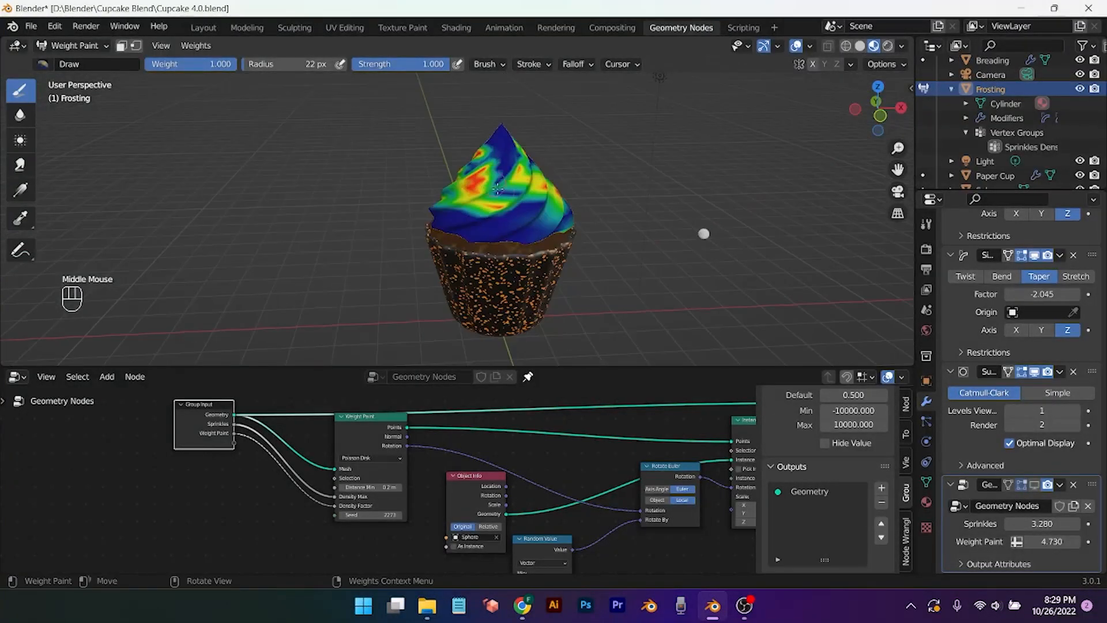
drag(474, 203, 532, 212)
drag(528, 165, 531, 192)
mouse_move(530, 192)
mouse_down()
mouse_move(540, 214)
mouse_move(501, 228)
mouse_up()
mouse_move(500, 228)
middle_down()
mouse_move(526, 360)
mouse_move(503, 193)
middle_up()
scroll(526, 357, down, 1)
drag(493, 186, 501, 183)
Step: Circle the cupcake, painting short high-weight strokes over the remaining sides of the frosting
middle_drag(680, 247, 473, 346)
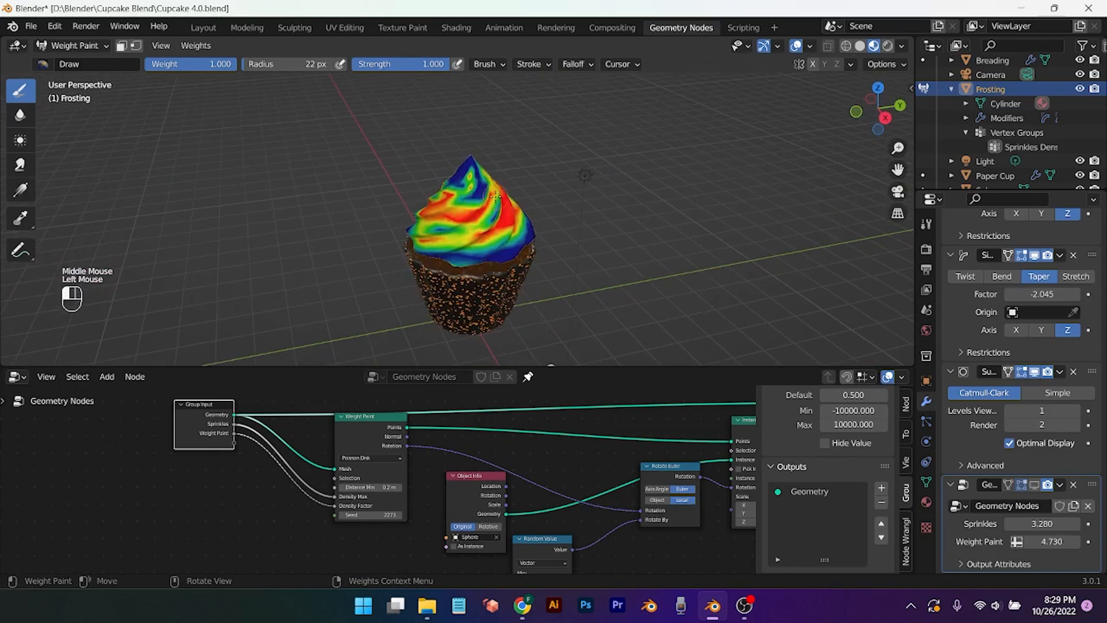
scroll(461, 352, down, 1)
drag(447, 232, 429, 236)
middle_drag(446, 234, 288, 230)
scroll(415, 225, up, 3)
middle_drag(497, 222, 441, 210)
drag(418, 192, 430, 196)
middle_drag(430, 196, 306, 199)
drag(478, 132, 519, 202)
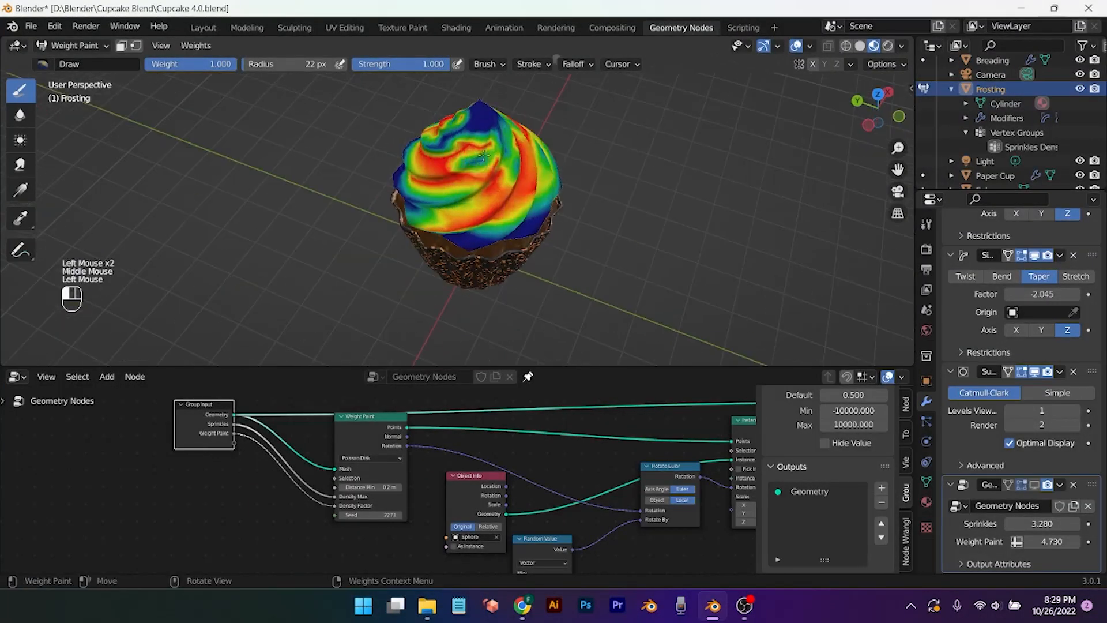
middle_drag(519, 202, 412, 217)
drag(501, 216, 536, 242)
middle_drag(536, 243, 499, 230)
drag(533, 211, 547, 231)
middle_drag(438, 258, 294, 239)
drag(407, 202, 425, 173)
middle_drag(425, 173, 351, 168)
drag(412, 184, 416, 144)
middle_drag(417, 150, 363, 158)
drag(393, 222, 365, 219)
middle_drag(369, 222, 271, 222)
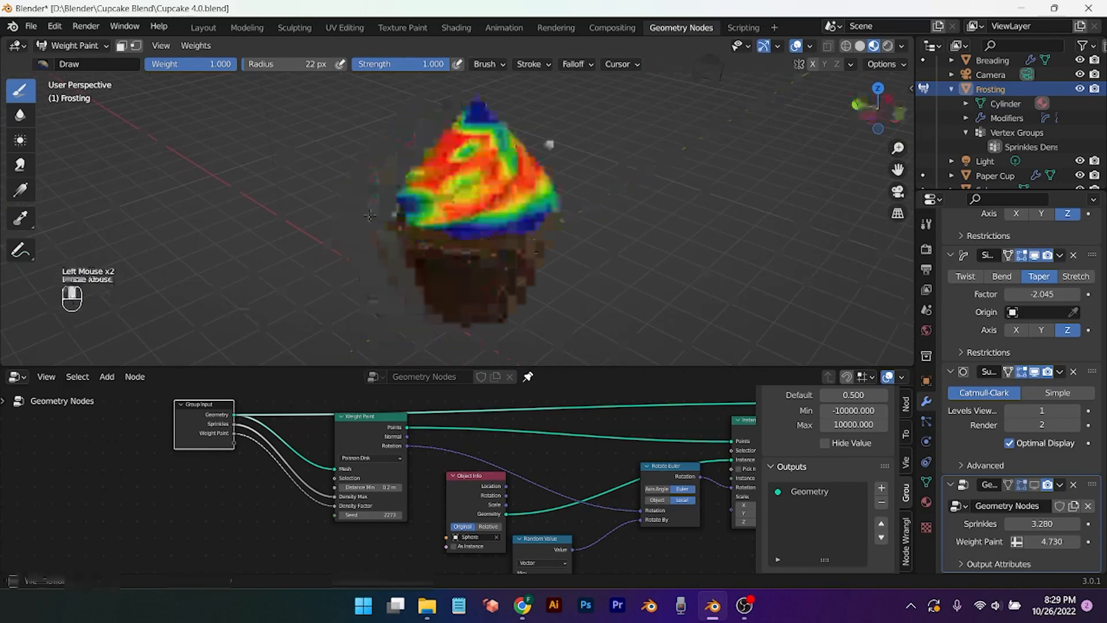
middle_drag(493, 263, 438, 254)
scroll(490, 231, down, 2)
drag(519, 187, 511, 167)
drag(510, 167, 504, 155)
scroll(508, 161, up, 3)
mouse_move(519, 167)
middle_down()
mouse_move(439, 170)
mouse_move(424, 202)
middle_up()
scroll(439, 170, up, 2)
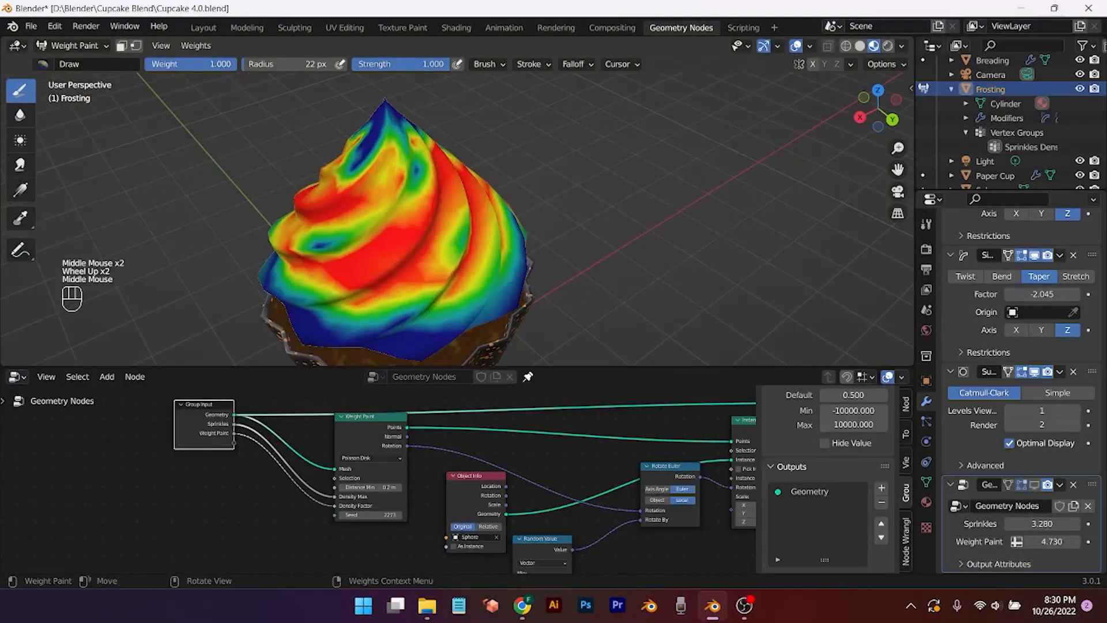
Step: Set the brush weight to 0.000 and clear the weight at the frosting tip
drag(222, 64, 139, 64)
drag(392, 134, 382, 114)
middle_drag(438, 167, 375, 231)
scroll(380, 196, down, 1)
drag(380, 183, 387, 190)
middle_drag(501, 262, 505, 179)
scroll(501, 190, down, 3)
Step: Cut the Density Max and Density Factor links from the group inputs
mouse_move(499, 199)
middle_down()
mouse_move(530, 202)
mouse_move(496, 196)
middle_up()
scroll(269, 482, up, 3)
ctrl+right_drag(282, 459, 272, 513)
scroll(521, 310, down, 3)
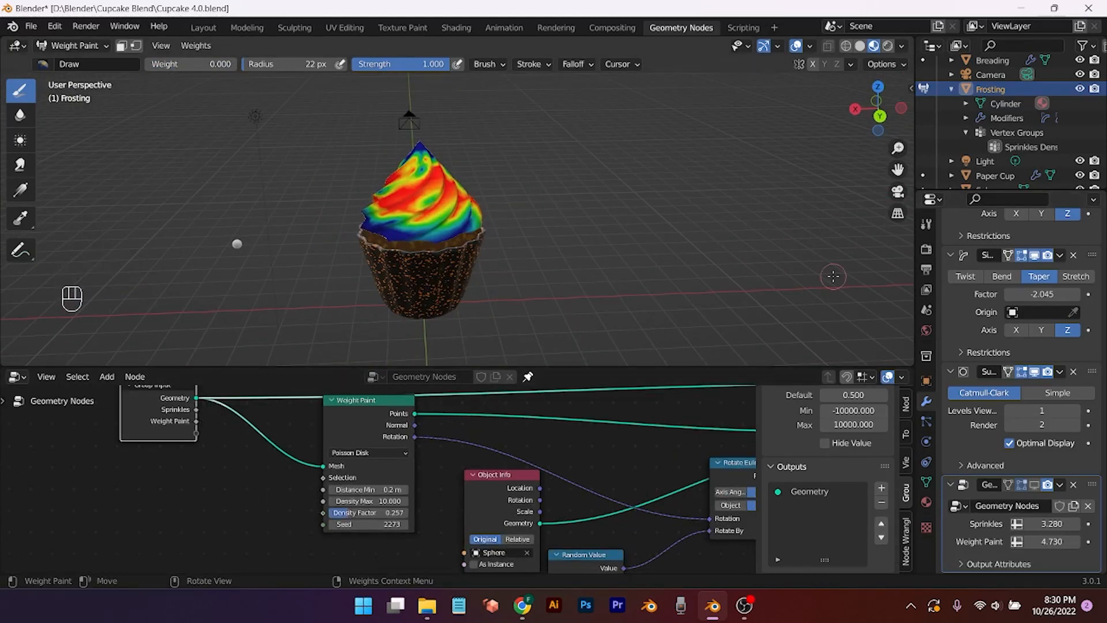
Step: Activate the sprinkles density vertex group, show sprinkles in the viewport, and raise Density Max
click(1031, 147)
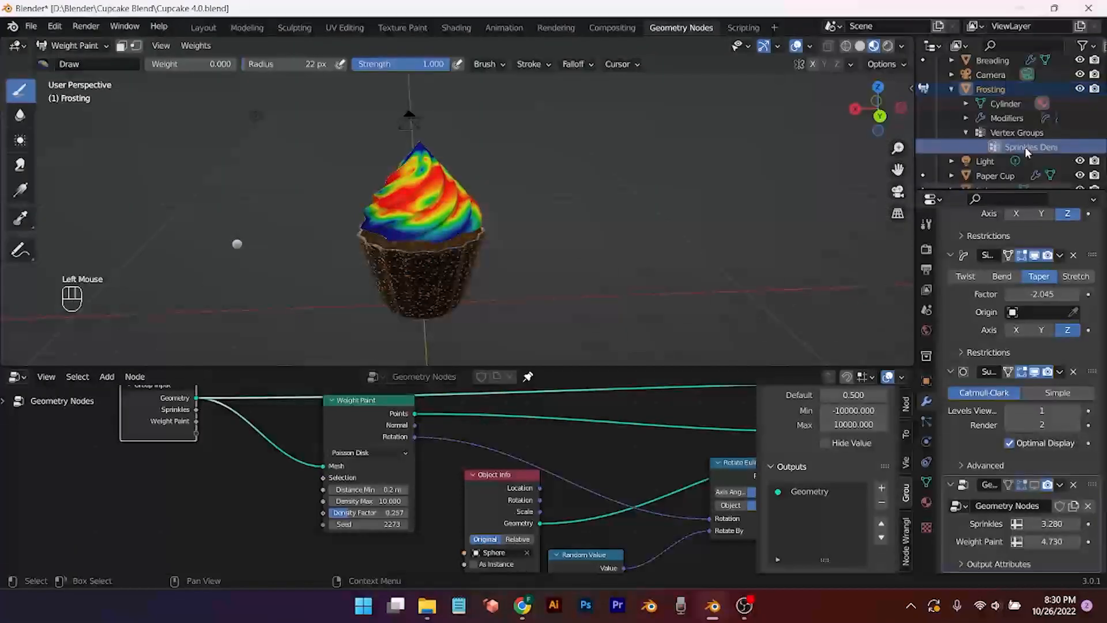
click(1034, 486)
scroll(548, 338, up, 1)
middle_drag(550, 337, 689, 321)
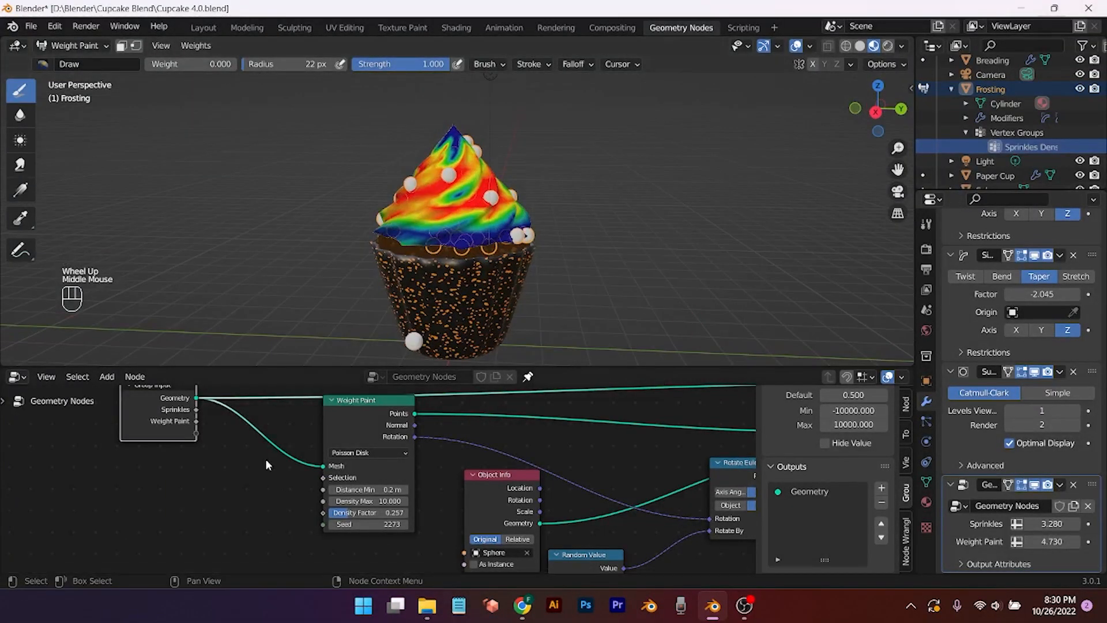
middle_drag(198, 414, 185, 390)
drag(355, 478, 392, 477)
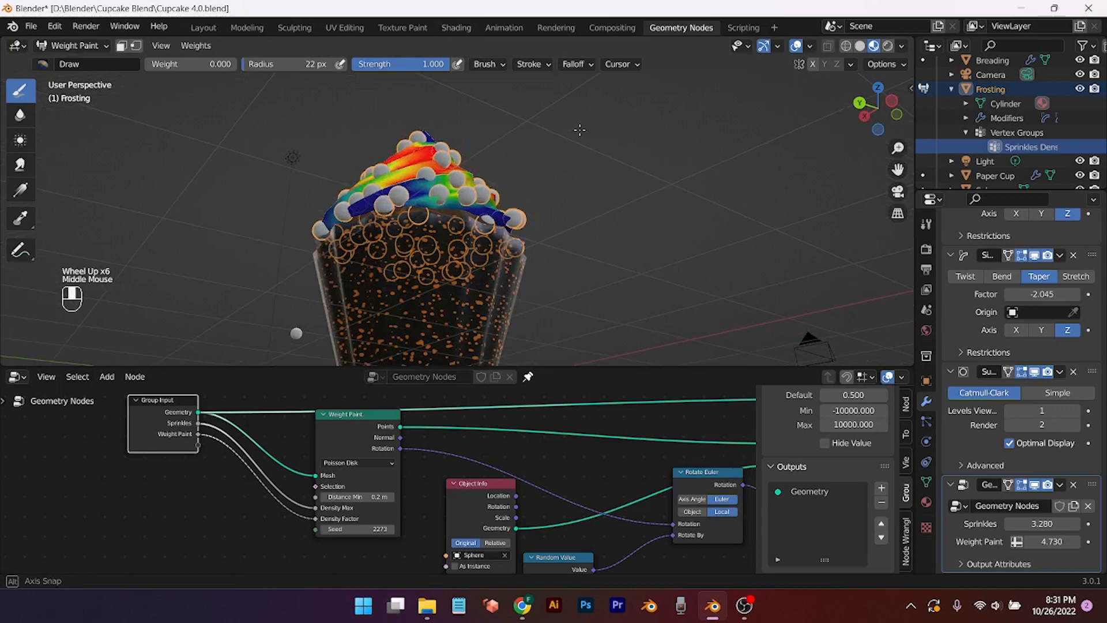
middle_drag(579, 130, 580, 163)
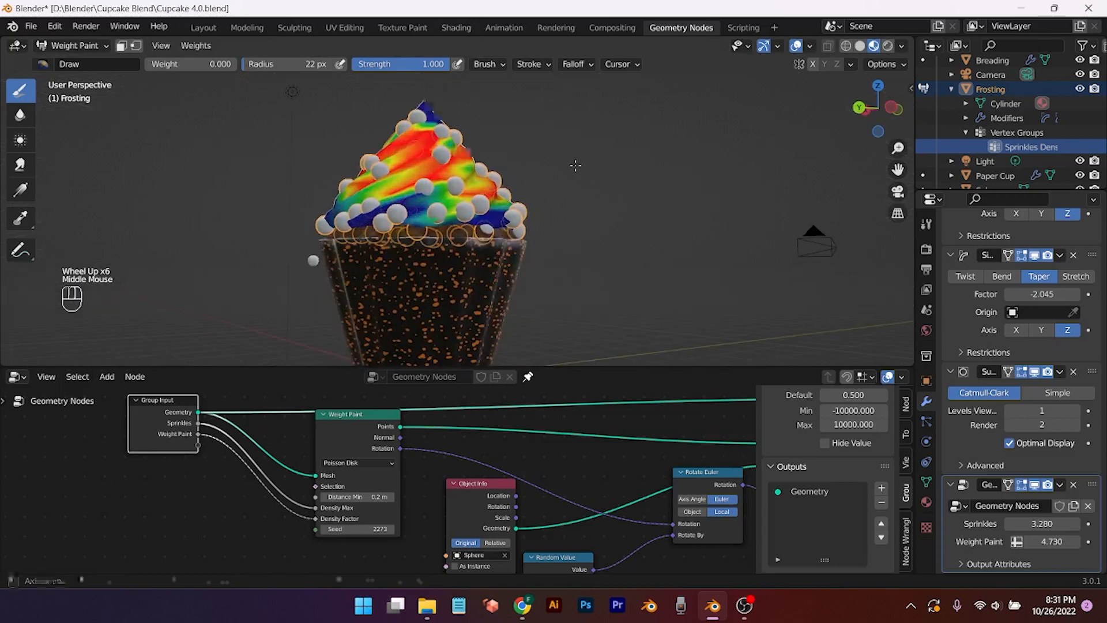
scroll(579, 163, down, 2)
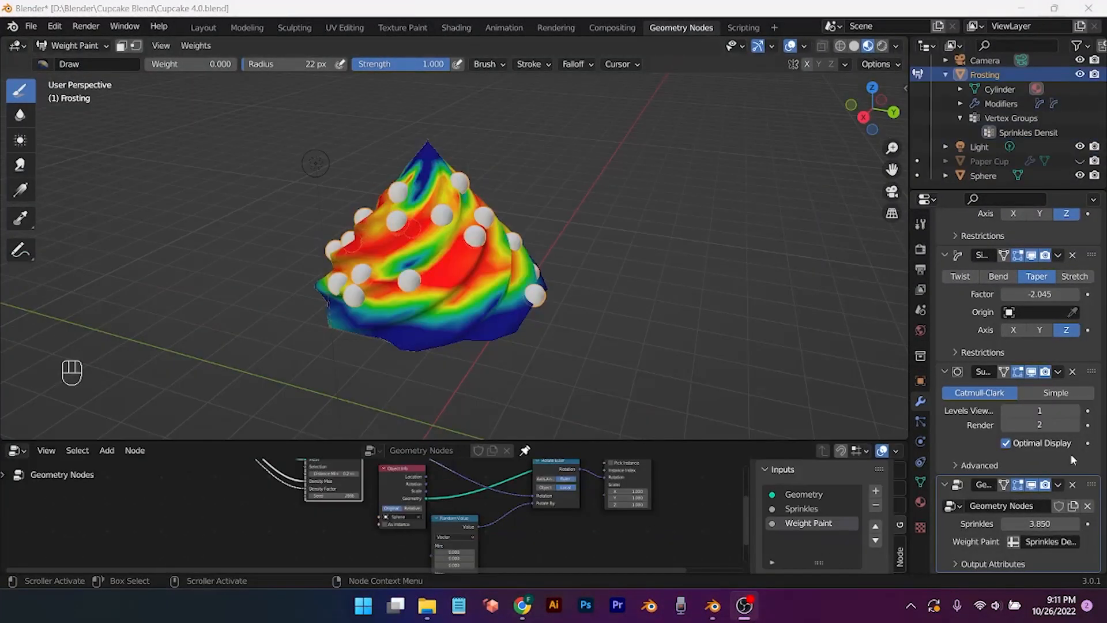
Step: Return the frosting to Object Mode and set Sprinkles to 5.260
click(713, 617)
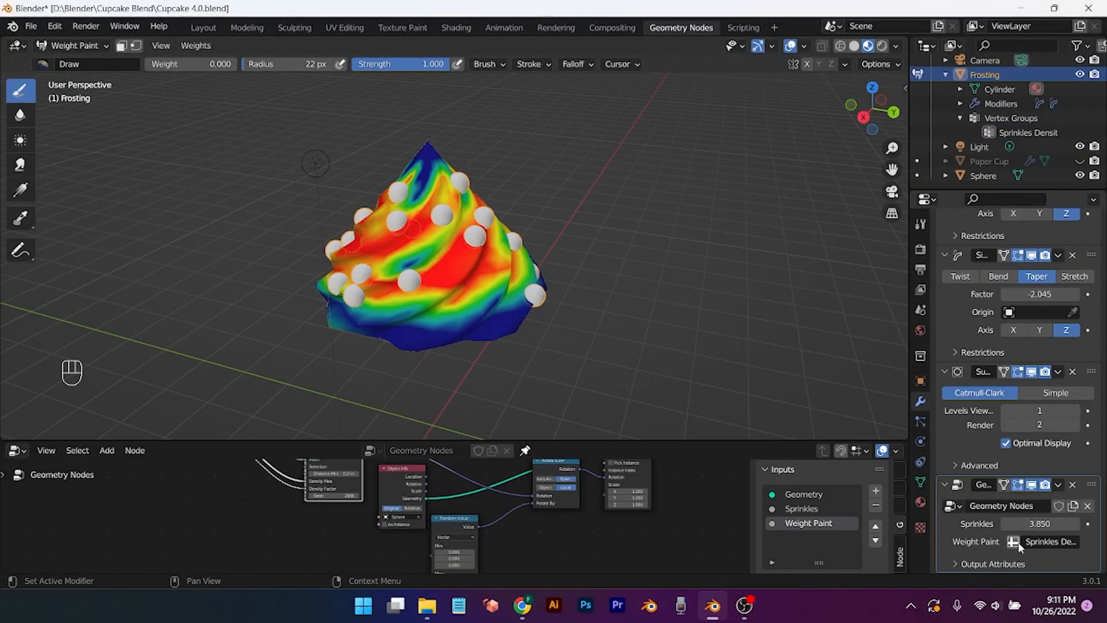
middle_drag(563, 343, 539, 314)
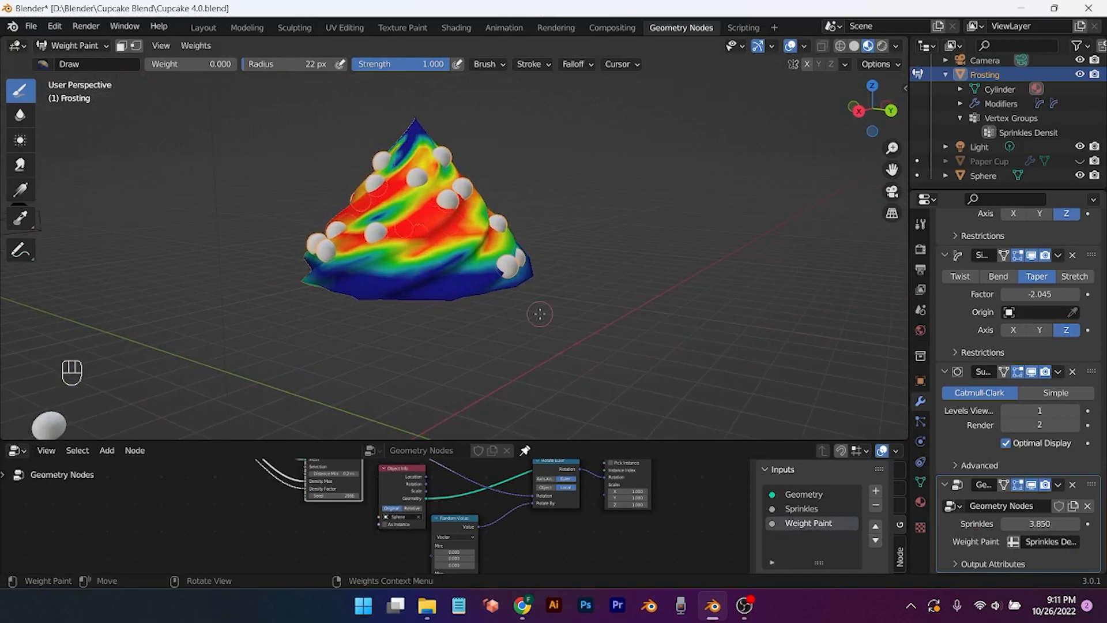
double_click(1045, 168)
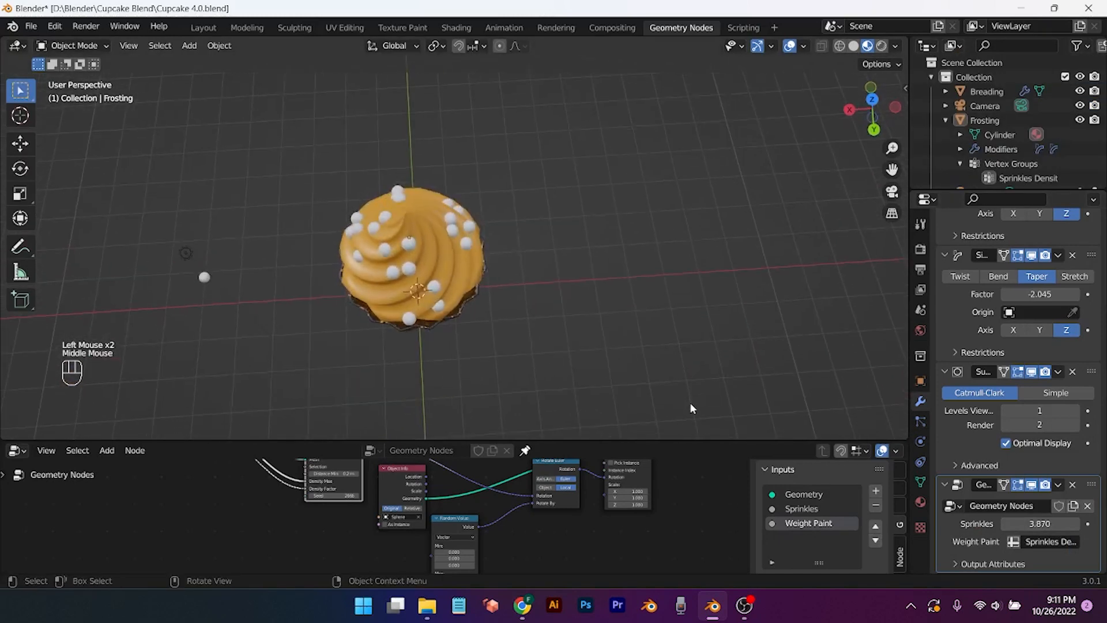
drag(1039, 523, 1098, 524)
middle_drag(495, 291, 709, 276)
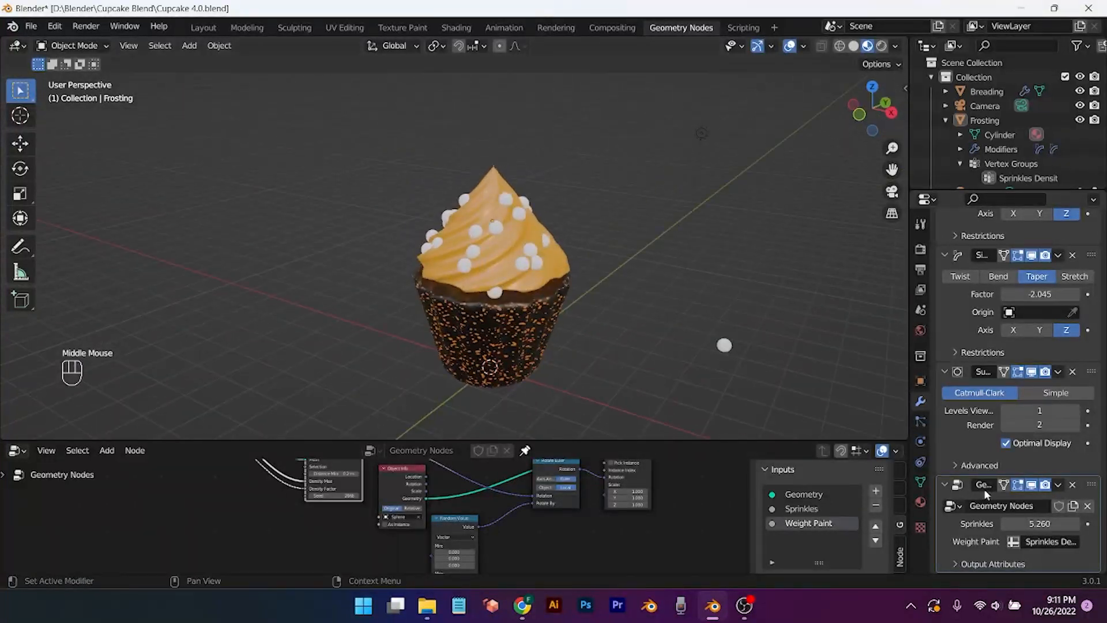
Step: Adjust the Sprinkles count around the cupcake, settling on 9.950
double_click(1007, 526)
double_click(1006, 524)
double_click(1006, 523)
mouse_move(1039, 524)
mouse_down()
mouse_move(1095, 524)
mouse_move(1038, 524)
mouse_up()
middle_drag(604, 344, 404, 314)
drag(1042, 524, 1092, 524)
middle_drag(749, 271, 663, 282)
scroll(663, 282, down, 1)
mouse_move(663, 282)
middle_down()
mouse_move(630, 306)
mouse_move(663, 288)
middle_up()
click(1080, 91)
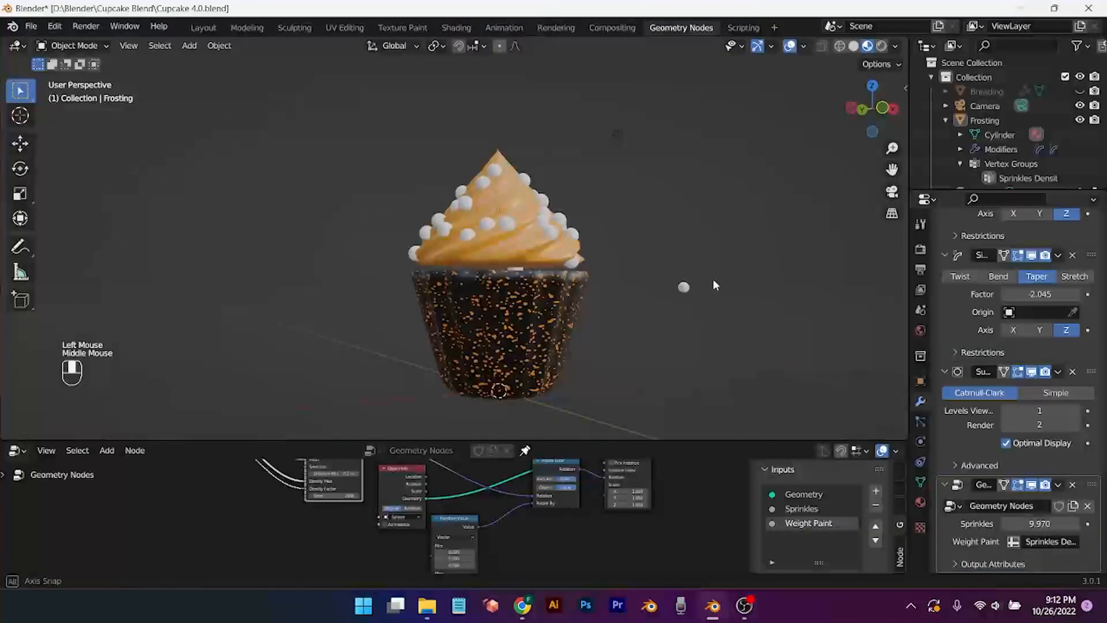
click(1080, 91)
click(1008, 524)
click(1009, 524)
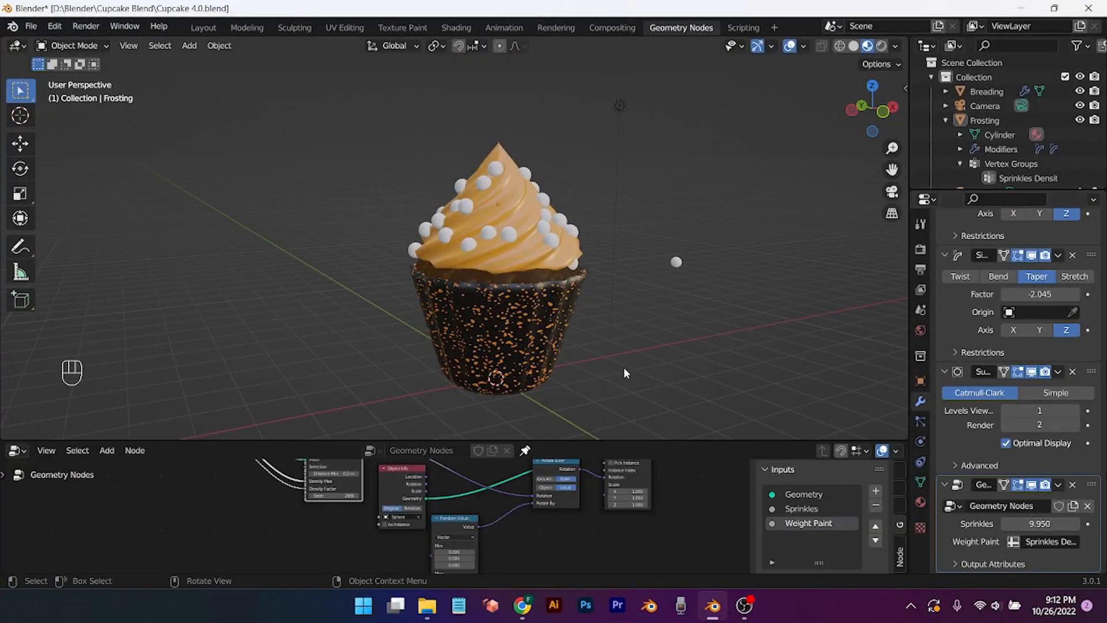
Step: Put the Frosting into weight painting and hide the Breading and Paper Cup objects
key(ctrl+Tab)
click(466, 220)
key(ctrl+Tab)
click(378, 169)
click(1080, 91)
scroll(1080, 176, down, 2)
click(1079, 161)
middle_drag(553, 309, 567, 231)
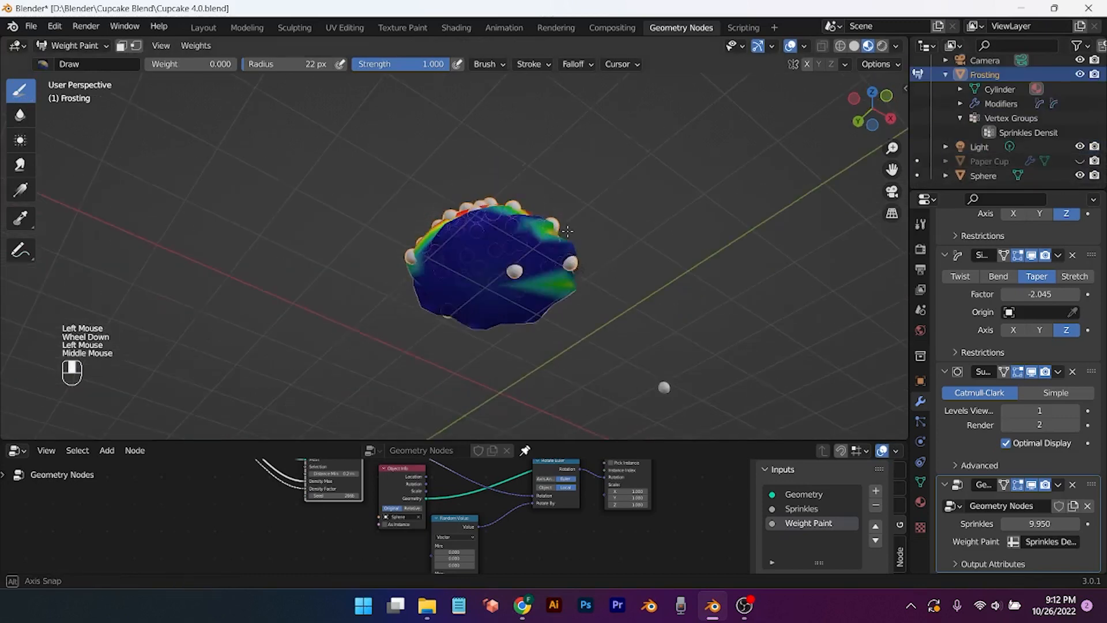
scroll(582, 294, up, 3)
Step: Paint weight 0 with a 237 px brush across the frosting's underside
drag(256, 64, 297, 64)
click(407, 274)
click(592, 366)
click(602, 188)
click(692, 264)
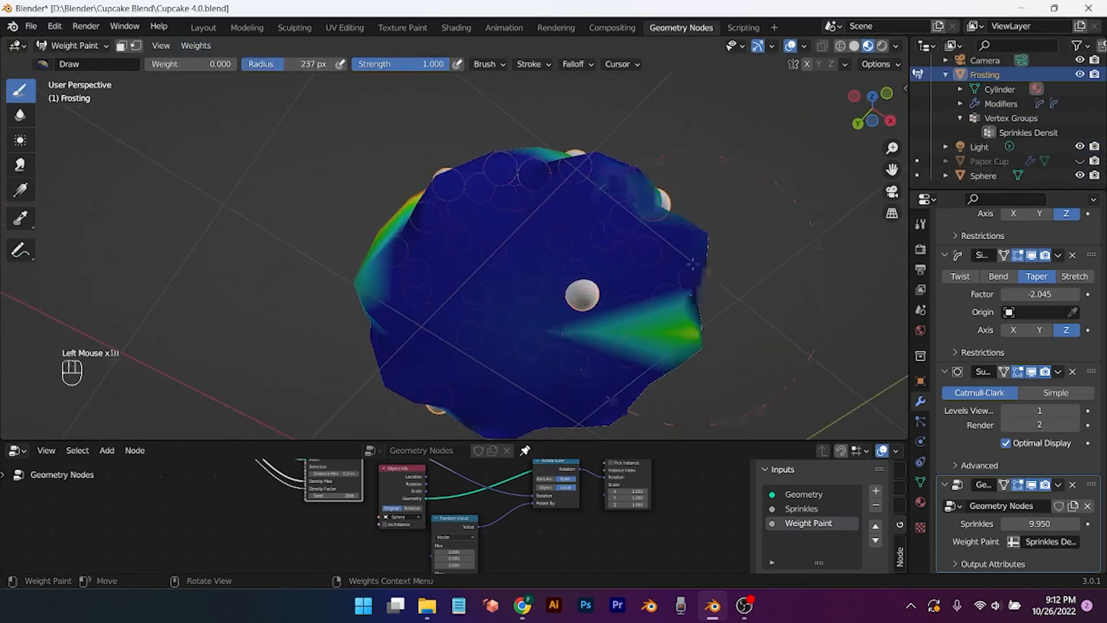
middle_drag(755, 406, 571, 321)
scroll(571, 321, down, 1)
Step: Clear the remaining green patches and edge spheres under the frosting to zero weight
click(602, 316)
scroll(622, 176, down, 4)
scroll(568, 194, up, 4)
click(456, 323)
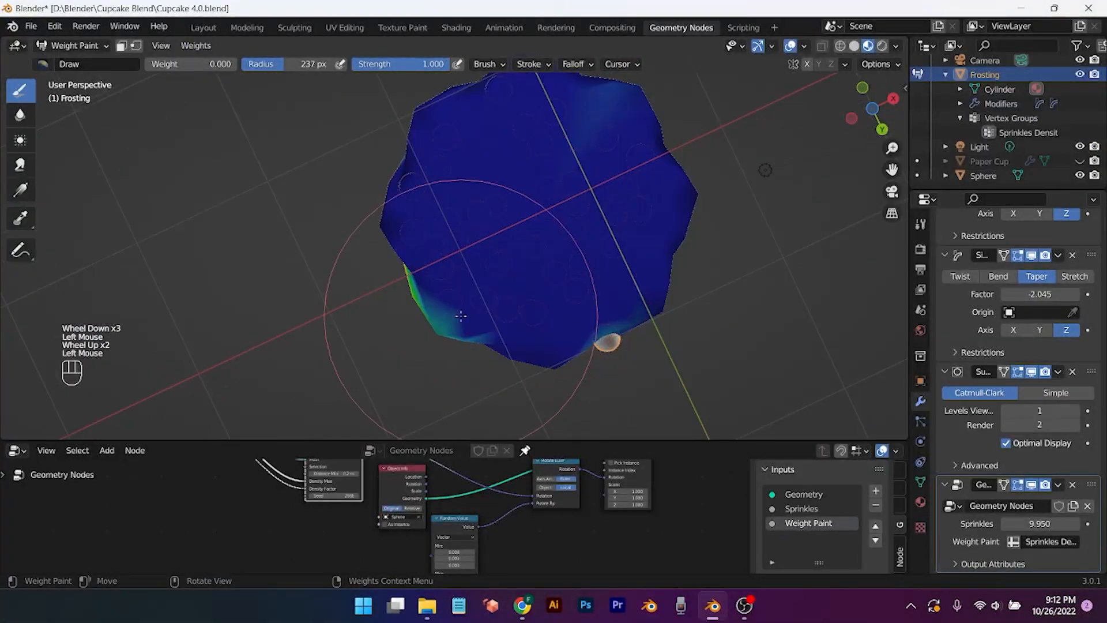
click(447, 328)
click(555, 194)
middle_drag(555, 195, 542, 340)
scroll(542, 340, down, 1)
Step: Shrink the brush radius to 47 px, return weight to 1.000, and undo stray dabs
middle_drag(484, 311, 307, 309)
scroll(519, 317, up, 2)
middle_drag(565, 322, 692, 337)
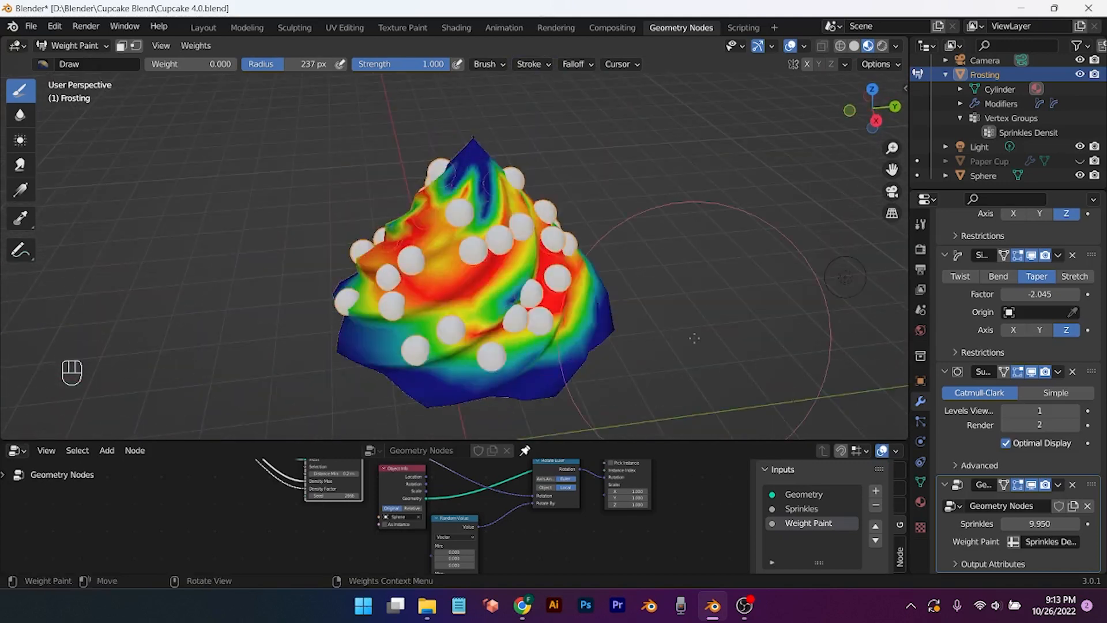
drag(294, 64, 259, 64)
click(440, 271)
click(440, 271)
key(ctrl+z)
key(ctrl+z)
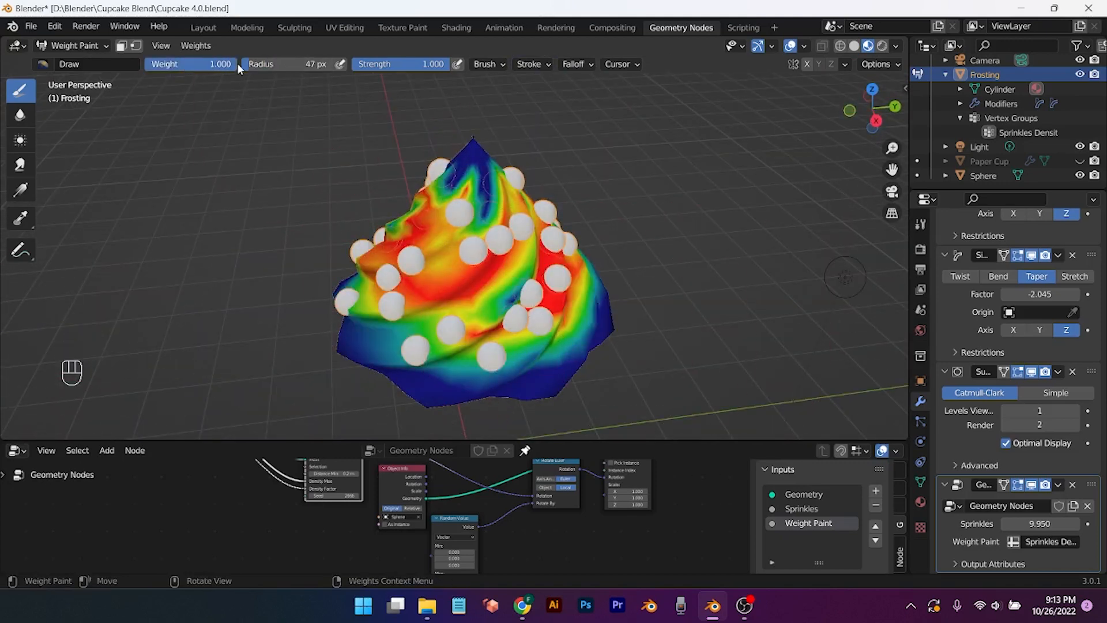
Step: Dab full weight back onto several spots on the frosting
click(486, 296)
click(486, 296)
middle_drag(486, 296, 547, 306)
click(519, 259)
mouse_move(519, 260)
middle_down()
mouse_move(570, 283)
mouse_move(415, 288)
mouse_move(565, 294)
middle_up()
scroll(410, 294, down, 1)
click(386, 320)
click(398, 314)
scroll(519, 296, down, 1)
middle_drag(461, 300, 611, 270)
Step: Unhide the Paper Cup and Breading objects
click(1080, 161)
scroll(1080, 138, up, 2)
click(1080, 92)
scroll(580, 337, up, 2)
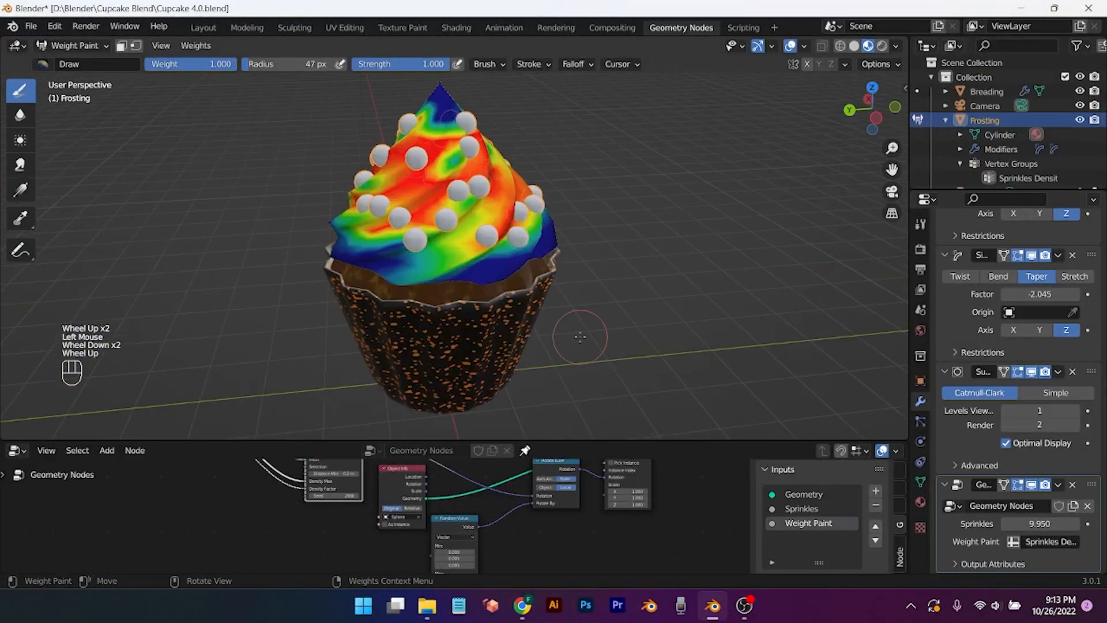